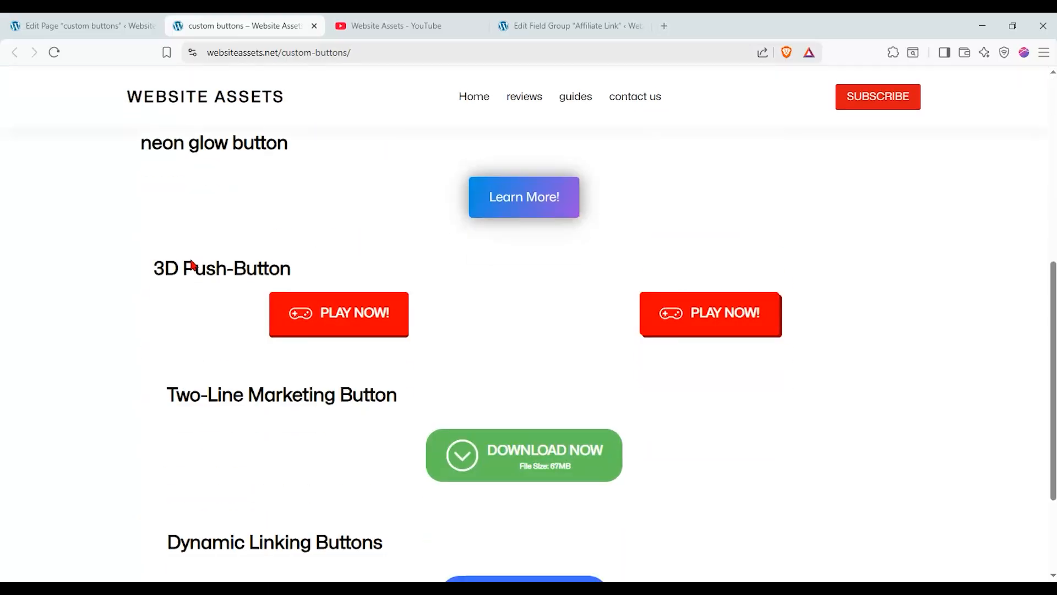
{"action": "scroll", "coordinate": [191, 260], "scroll_direction": "up", "scroll_amount": 10}
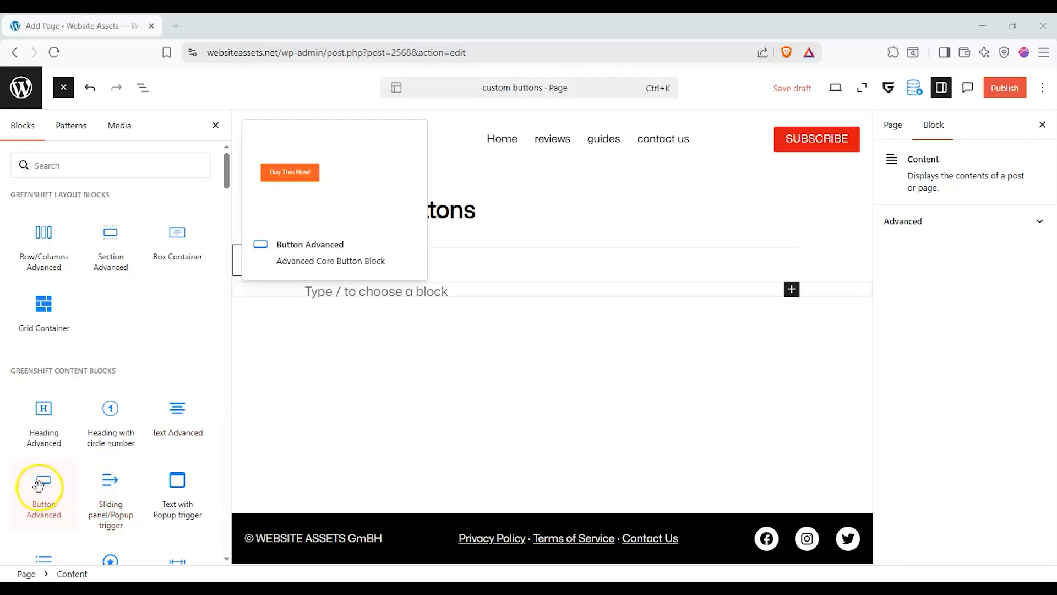
Step: Add a Button Advanced block below the page title and bring up its general settings
{"action": "left_click_drag", "start_coordinate": [44, 485], "coordinate": [402, 294]}
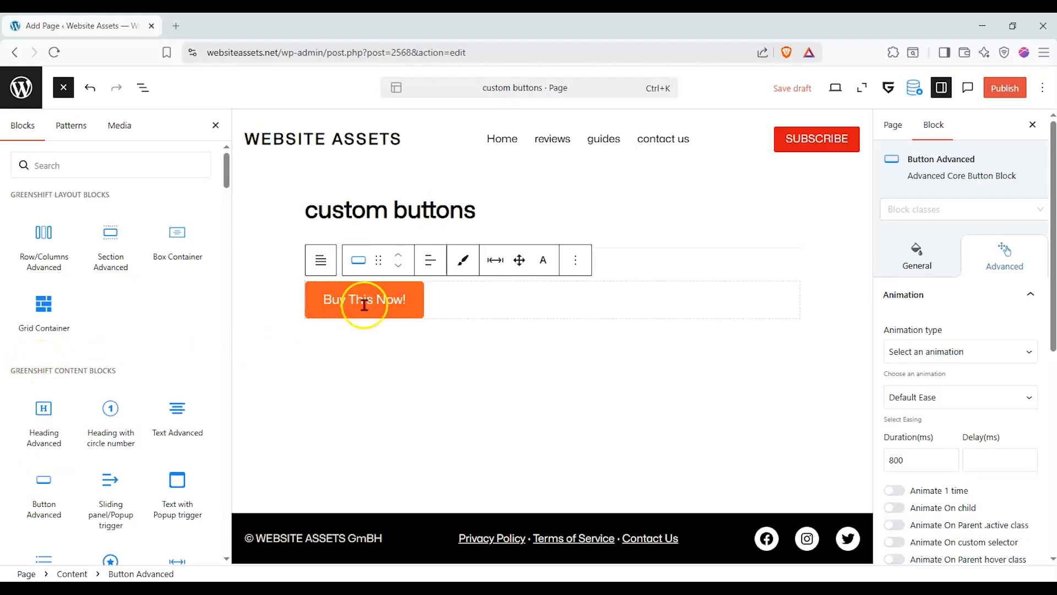
{"action": "left_click", "coordinate": [916, 253]}
{"action": "scroll", "coordinate": [955, 333], "scroll_direction": "down", "scroll_amount": 10}
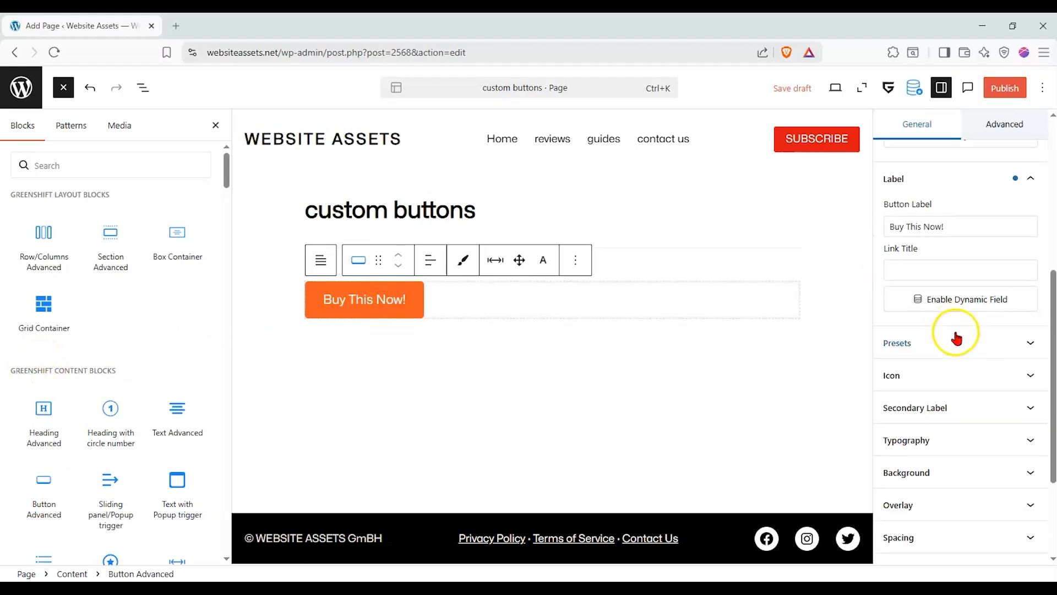
{"action": "scroll", "coordinate": [957, 333], "scroll_direction": "up", "scroll_amount": 10}
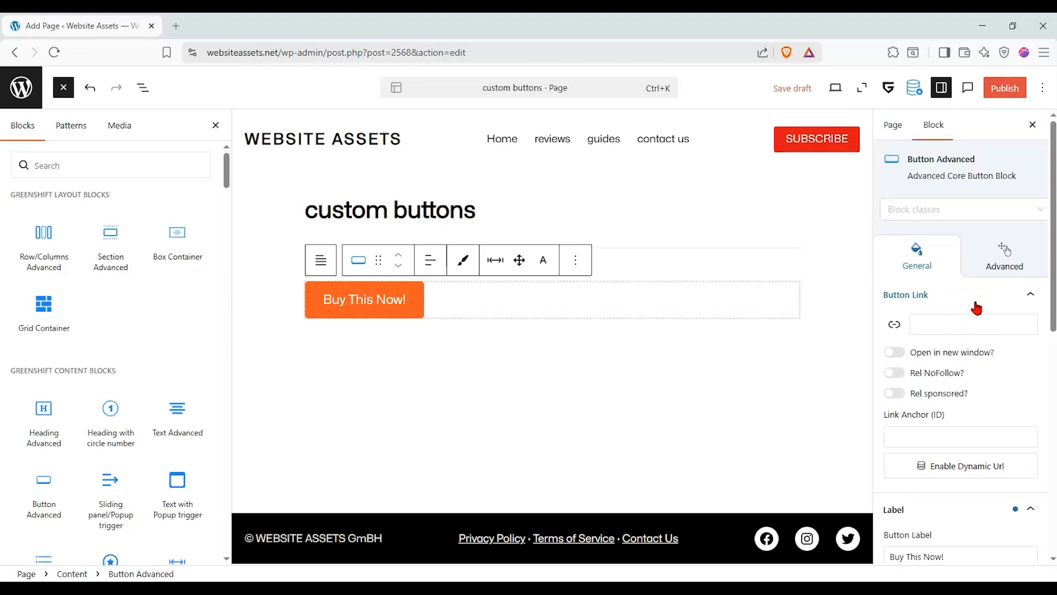
{"action": "left_click", "coordinate": [970, 310]}
{"action": "left_click_drag", "start_coordinate": [465, 52], "coordinate": [204, 51]}
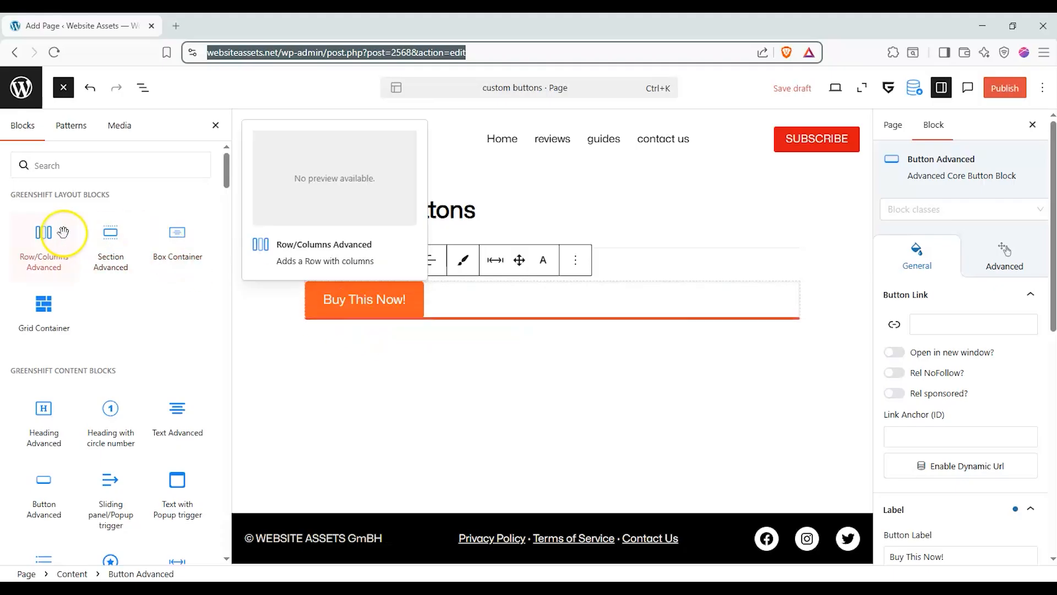
Step: Add a Section Advanced block below the button and place a Row/Columns Advanced block with two equal columns inside it
{"action": "left_click_drag", "start_coordinate": [108, 238], "coordinate": [447, 274]}
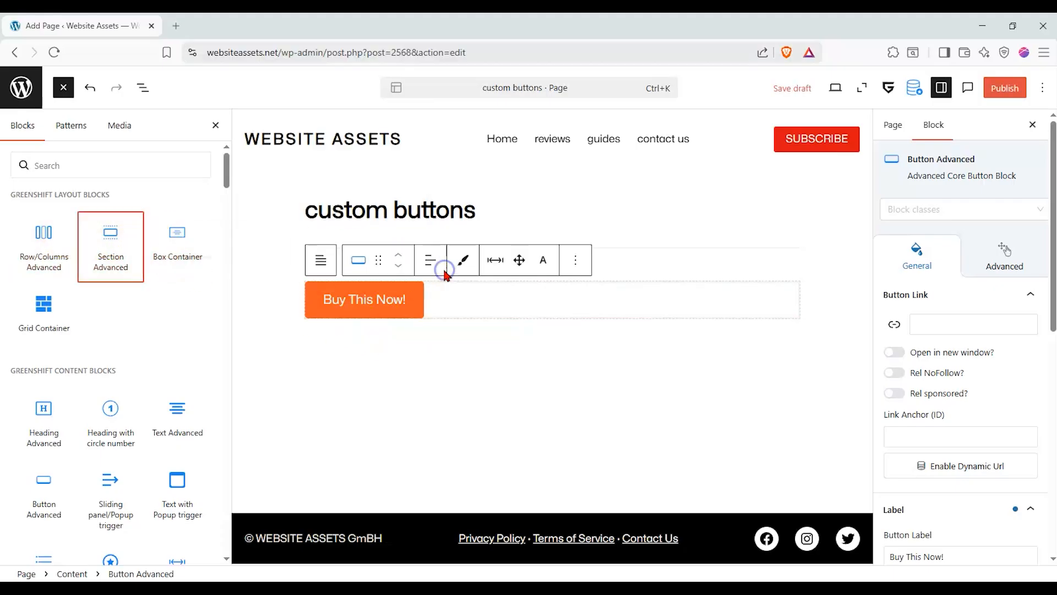
{"action": "left_click_drag", "start_coordinate": [130, 266], "coordinate": [508, 326]}
{"action": "left_click_drag", "start_coordinate": [134, 264], "coordinate": [455, 338]}
{"action": "left_click_drag", "start_coordinate": [110, 229], "coordinate": [435, 316]}
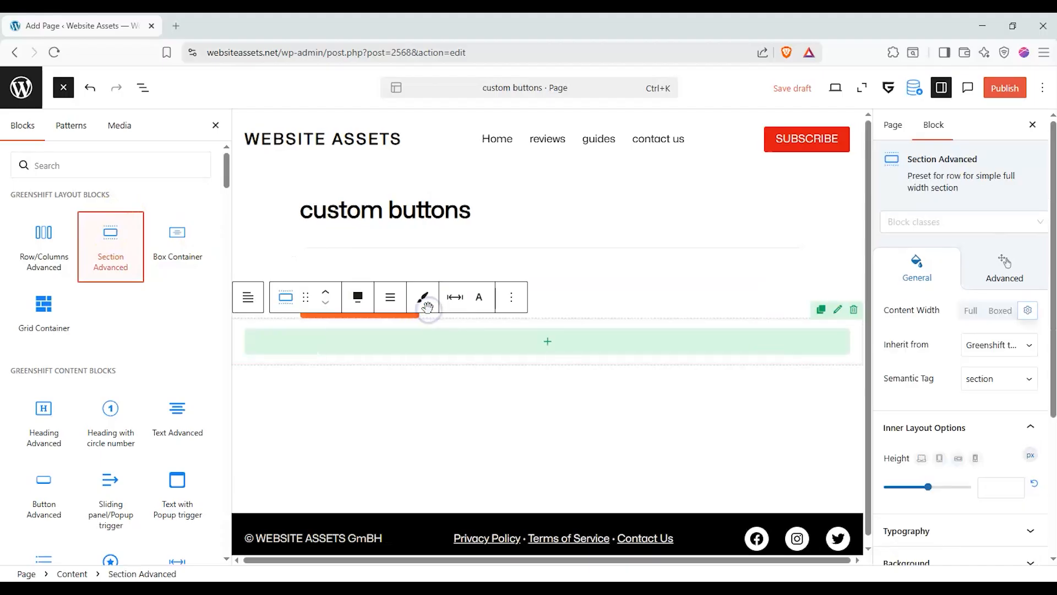
{"action": "left_click_drag", "start_coordinate": [56, 266], "coordinate": [532, 342]}
{"action": "left_click", "coordinate": [549, 436]}
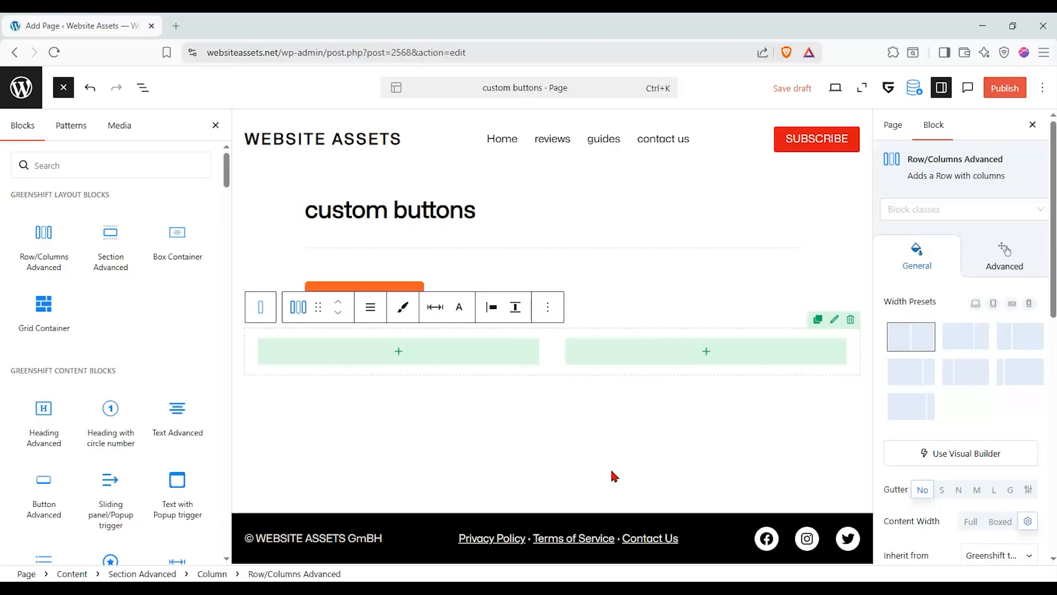
Step: Move the Buy This Now! button into the row's first column and align it to the center
{"action": "left_click", "coordinate": [359, 282]}
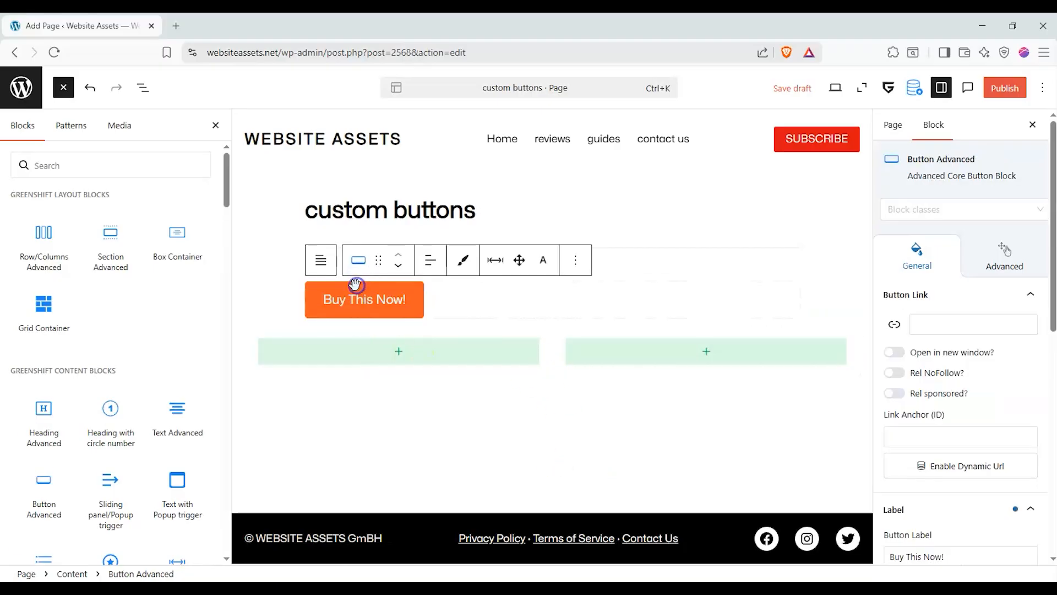
{"action": "left_click_drag", "start_coordinate": [378, 254], "coordinate": [399, 349]}
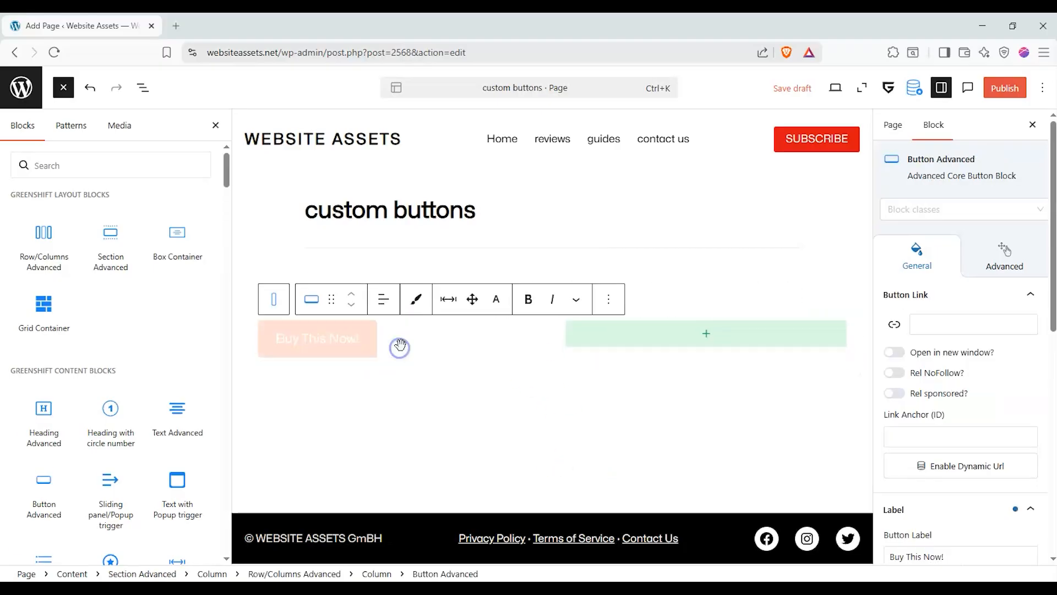
{"action": "left_click", "coordinate": [385, 291]}
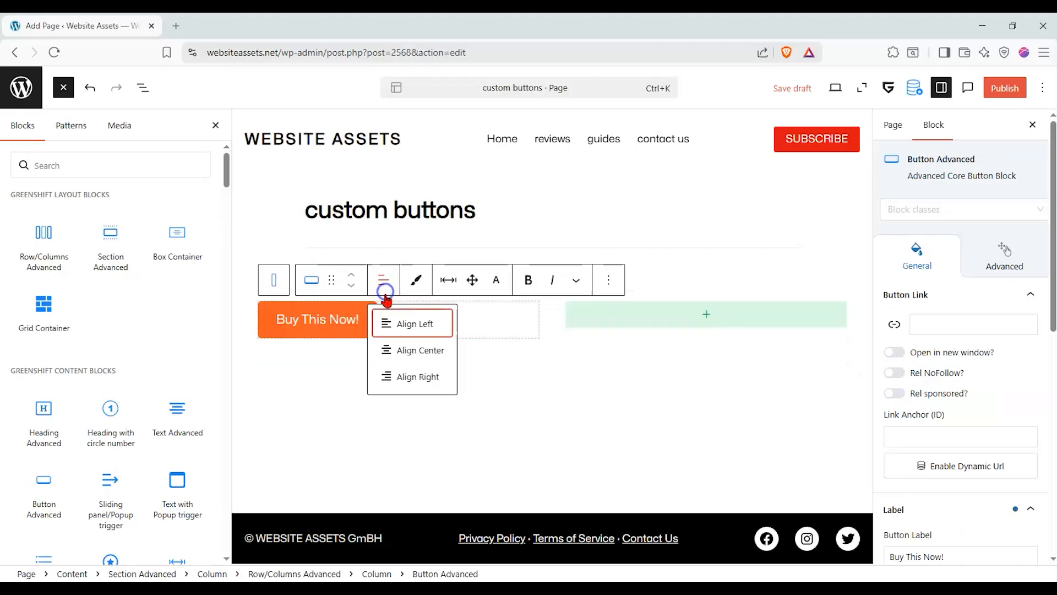
{"action": "left_click", "coordinate": [407, 350]}
{"action": "scroll", "coordinate": [1014, 412], "scroll_direction": "down", "scroll_amount": 5}
{"action": "scroll", "coordinate": [1014, 412], "scroll_direction": "up", "scroll_amount": 5}
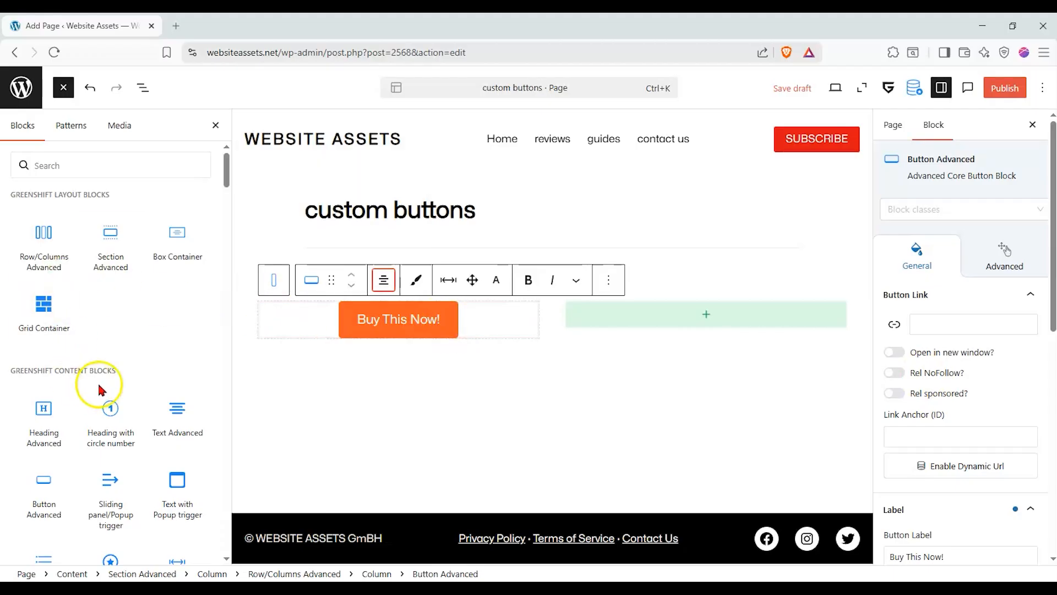
Step: Add a Heading Advanced block above the button in the first column, reading "default buttons" and centered
{"action": "left_click_drag", "start_coordinate": [41, 414], "coordinate": [482, 298]}
{"action": "left_click", "coordinate": [423, 340]}
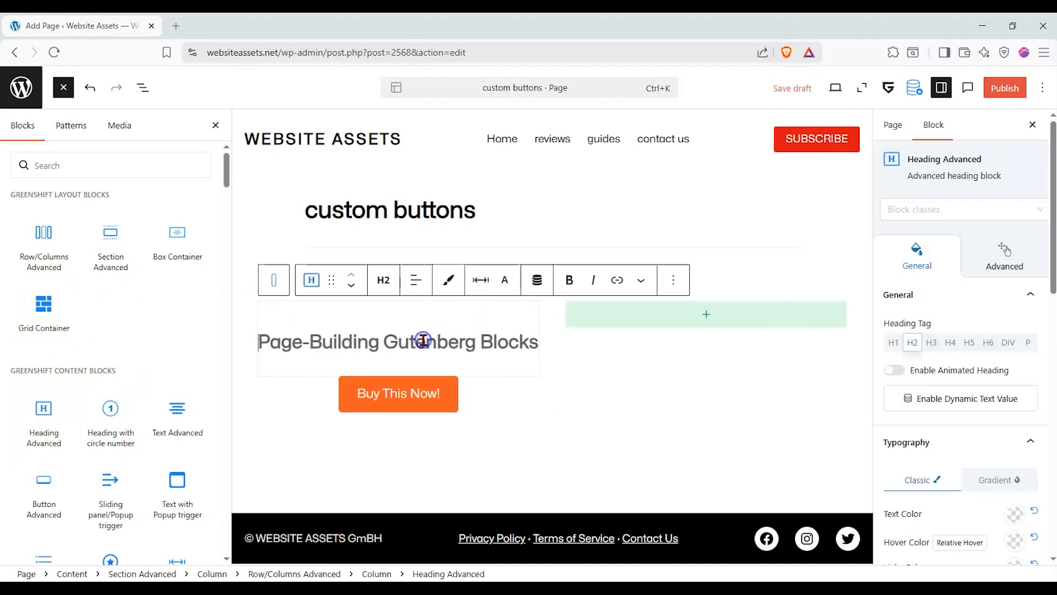
{"action": "type", "text": "default"}
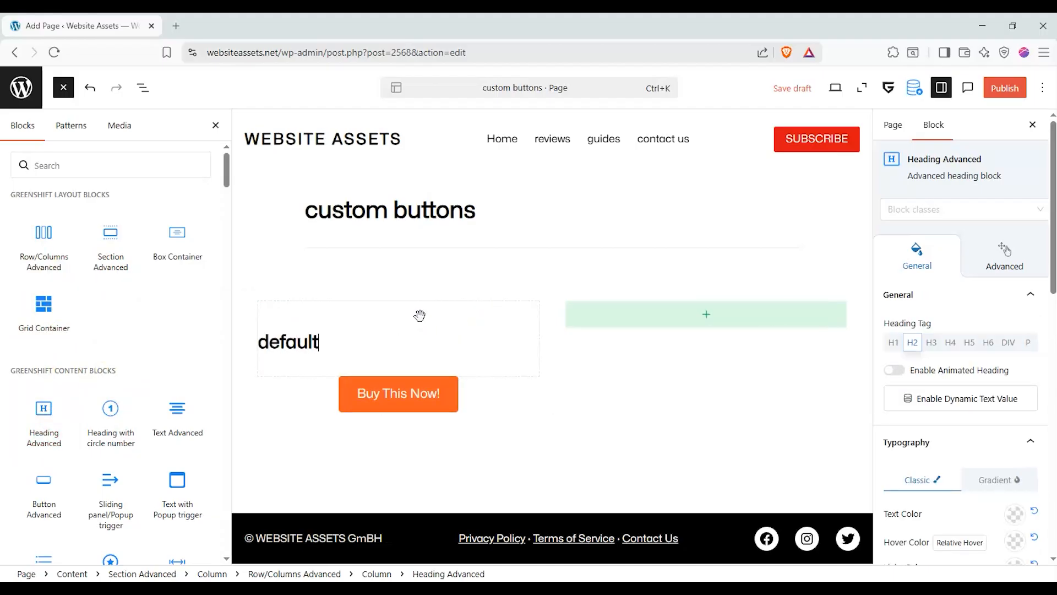
{"action": "type", "text": " buttons"}
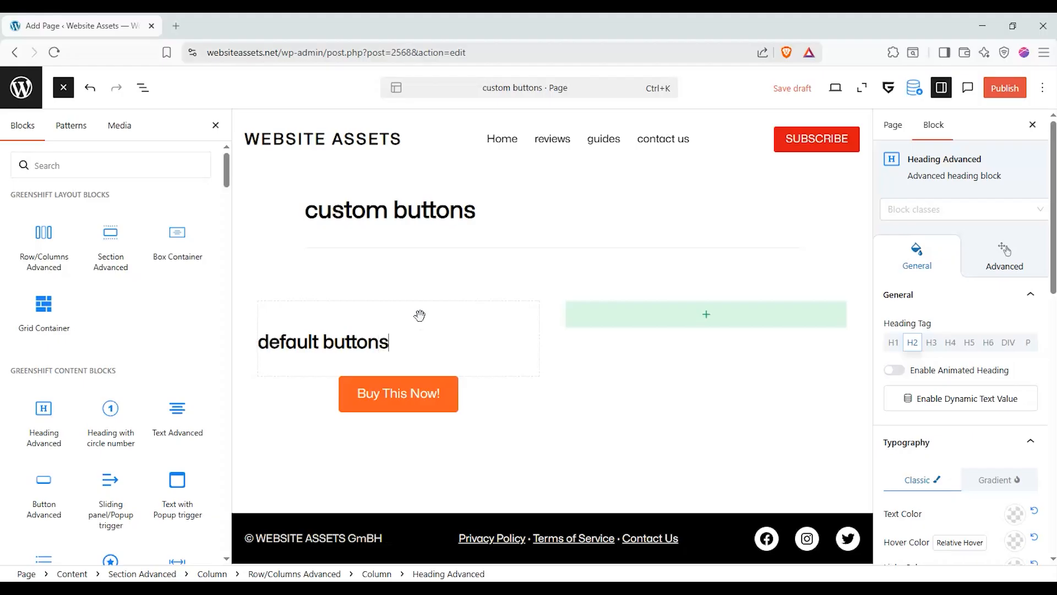
{"action": "scroll", "coordinate": [980, 402], "scroll_direction": "down", "scroll_amount": 3}
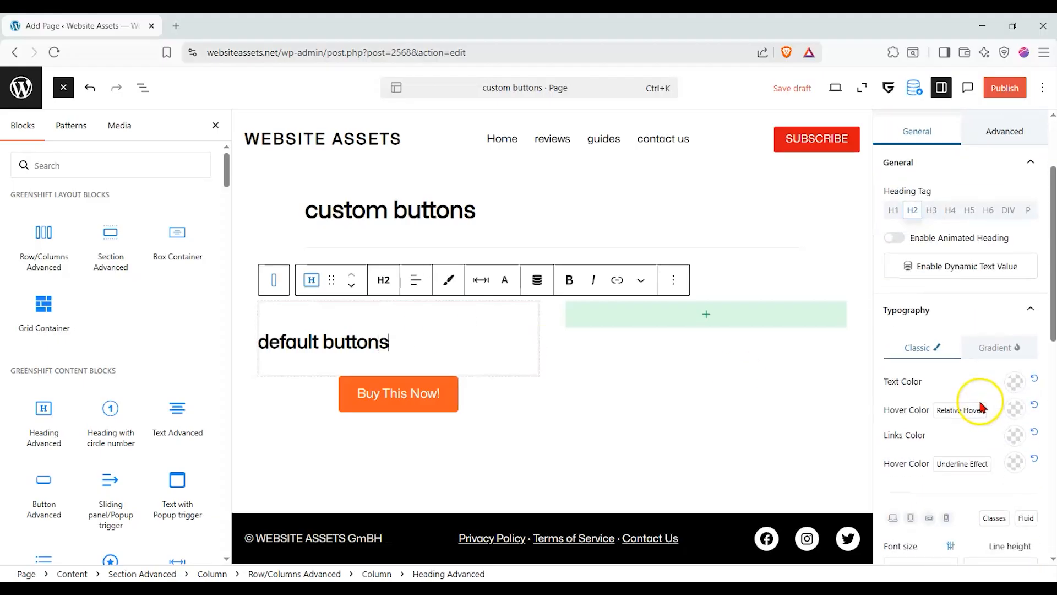
{"action": "left_click", "coordinate": [1000, 546]}
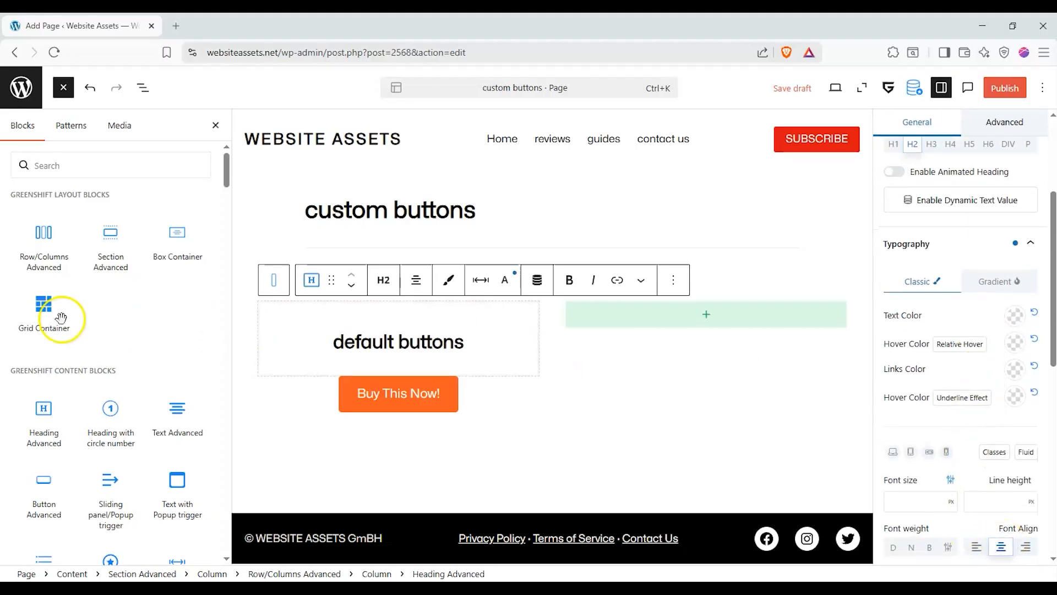
Step: Duplicate the heading, move the copy into the second column and change its text to "custom buttons"
{"action": "left_click", "coordinate": [672, 280]}
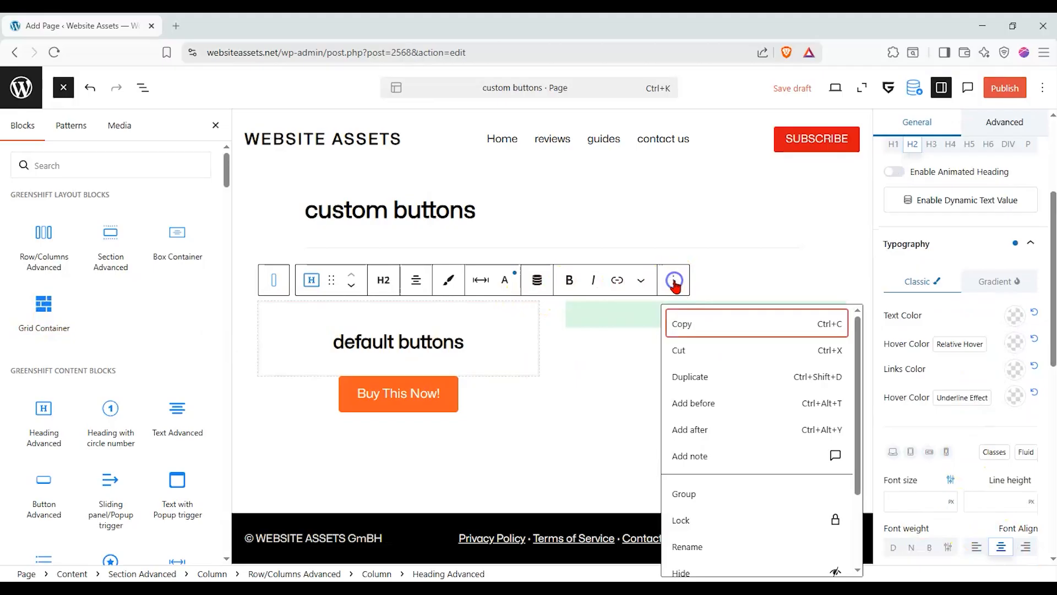
{"action": "left_click", "coordinate": [682, 377]}
{"action": "left_click", "coordinate": [715, 309]}
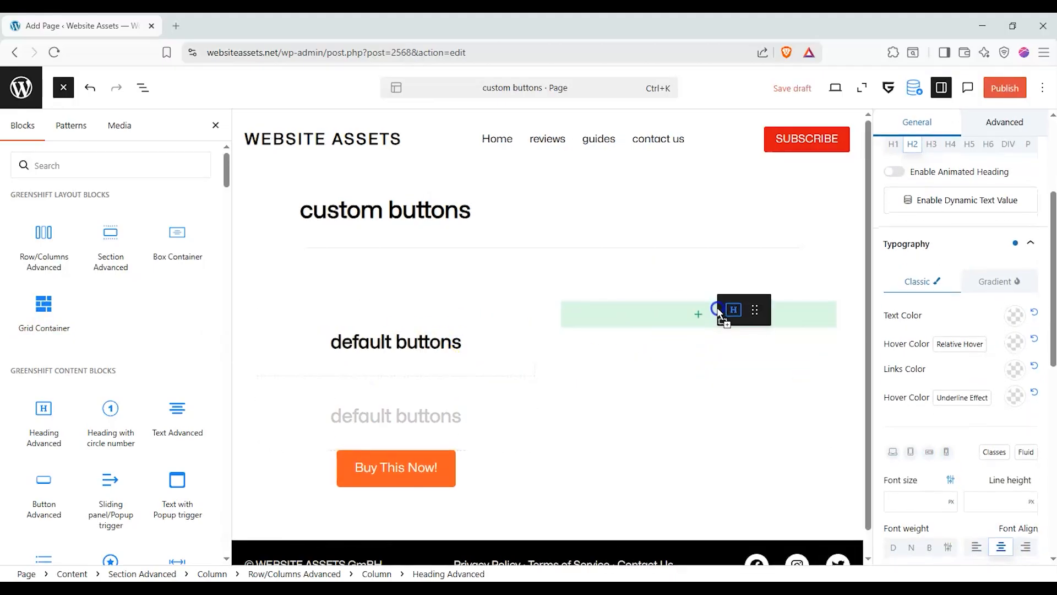
{"action": "left_click_drag", "start_coordinate": [715, 308], "coordinate": [634, 342]}
{"action": "left_click", "coordinate": [699, 340]}
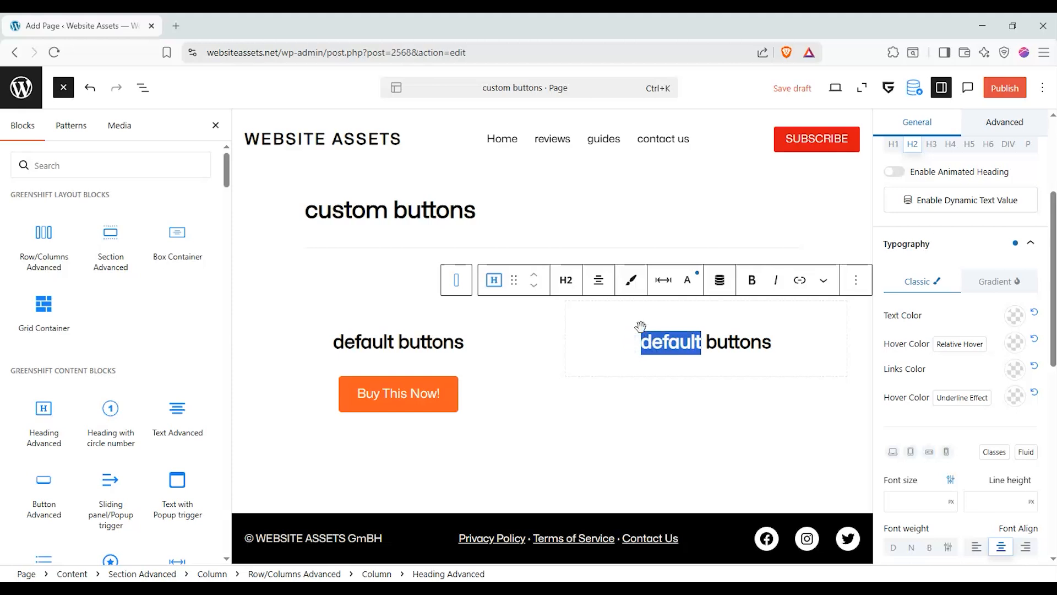
{"action": "type", "text": "custom"}
{"action": "left_click", "coordinate": [622, 320]}
Step: Select the Buy This Now! button, collapse its link and label settings and expand its style presets
{"action": "left_click", "coordinate": [538, 379]}
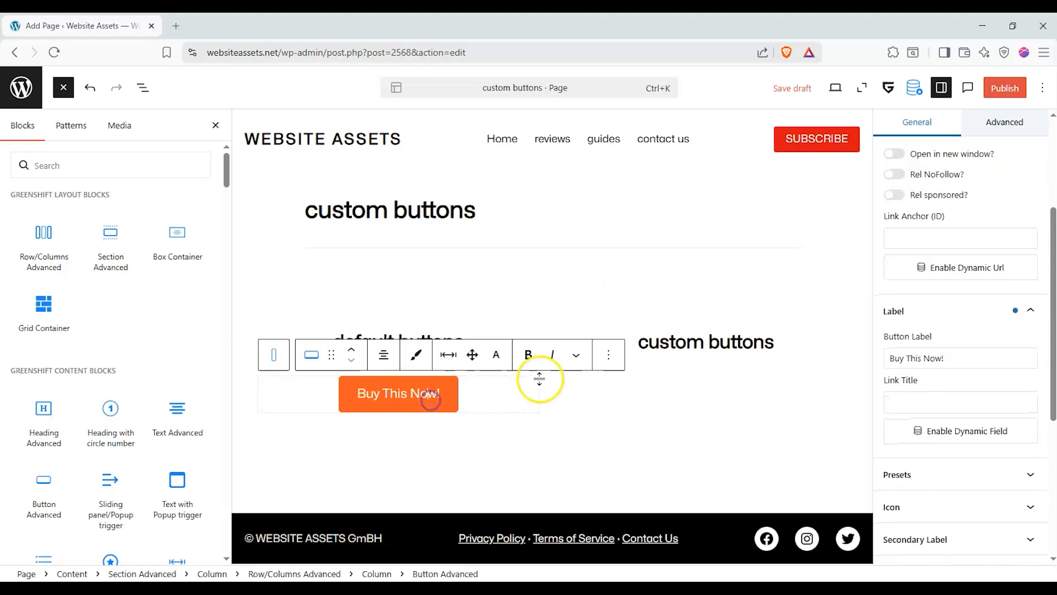
{"action": "scroll", "coordinate": [1010, 337], "scroll_direction": "up", "scroll_amount": 4}
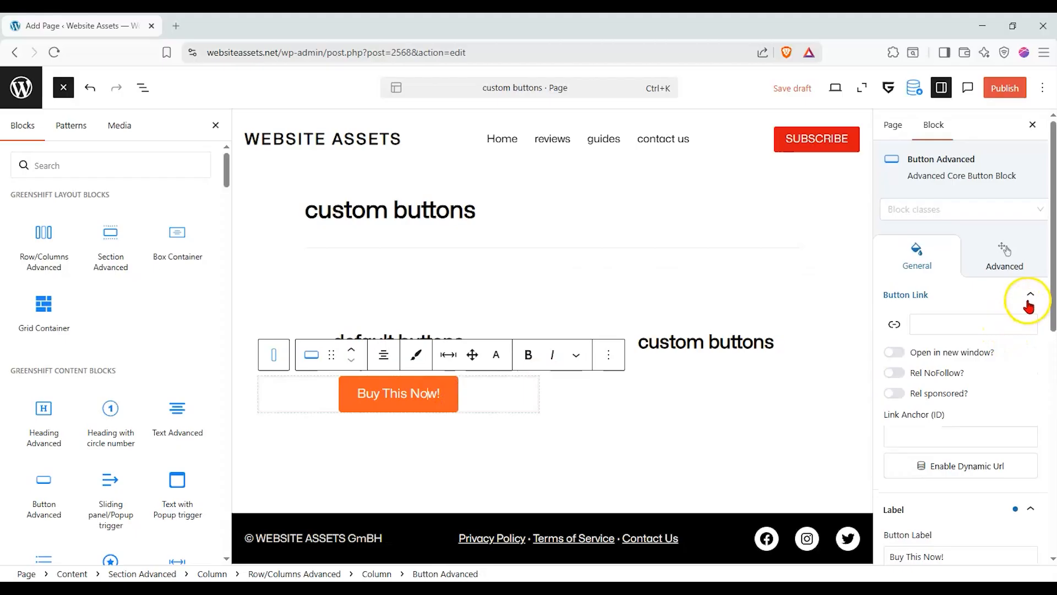
{"action": "left_click", "coordinate": [1030, 302]}
{"action": "left_click", "coordinate": [1025, 324]}
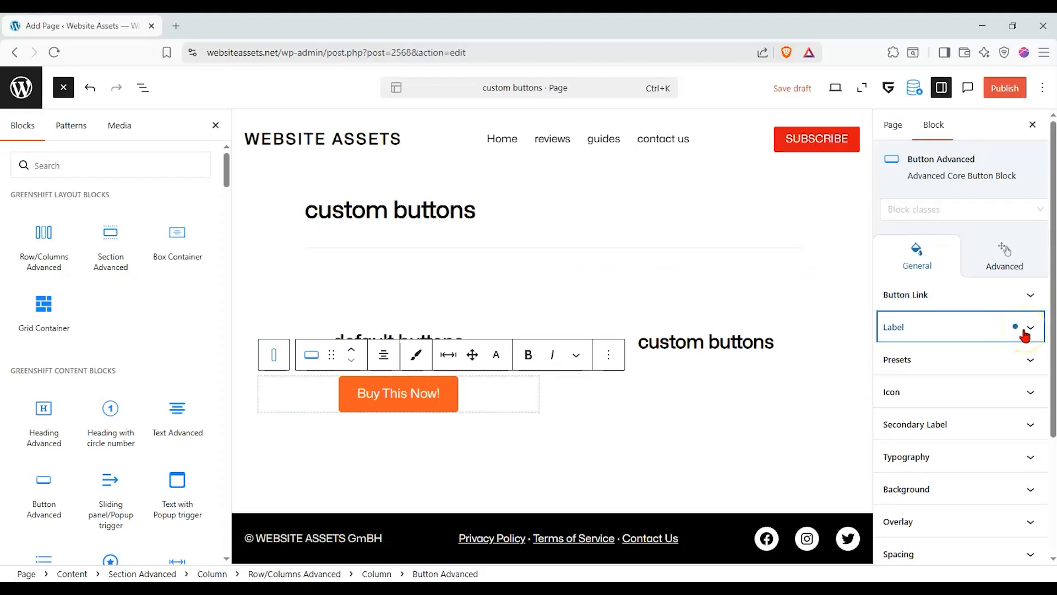
{"action": "left_click", "coordinate": [986, 361]}
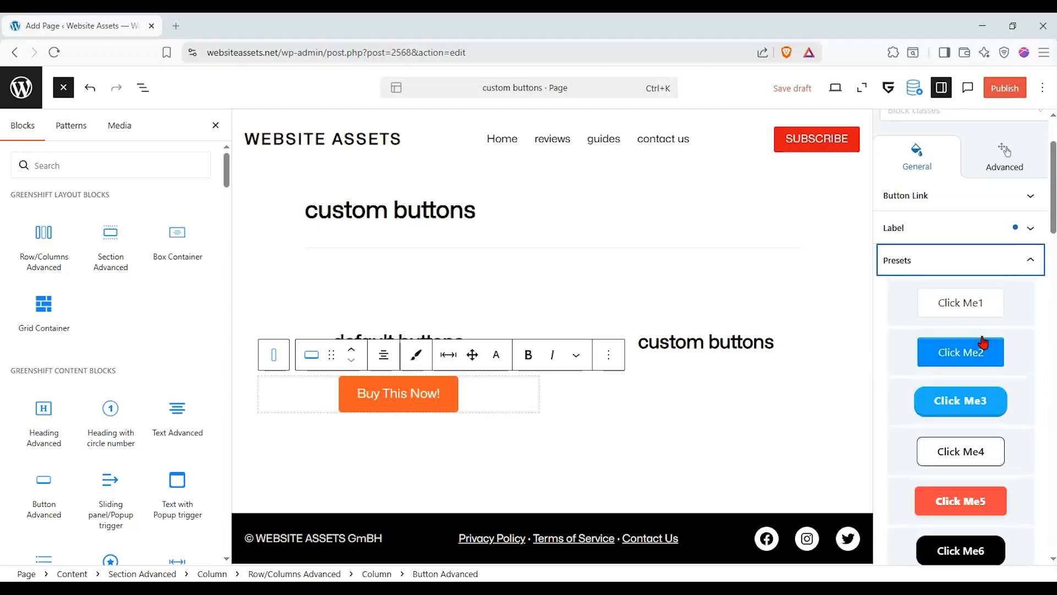
Step: Try the style presets on the Buy This Now! button one after another, from Click Me1 to Click Me28
{"action": "left_click", "coordinate": [988, 308]}
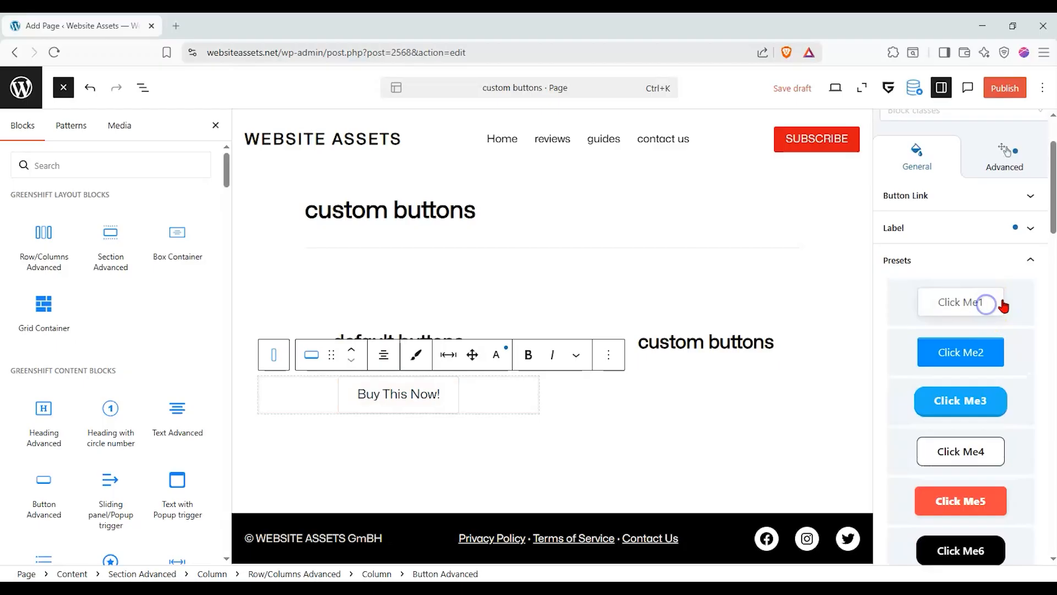
{"action": "left_click", "coordinate": [981, 352]}
{"action": "left_click", "coordinate": [983, 385]}
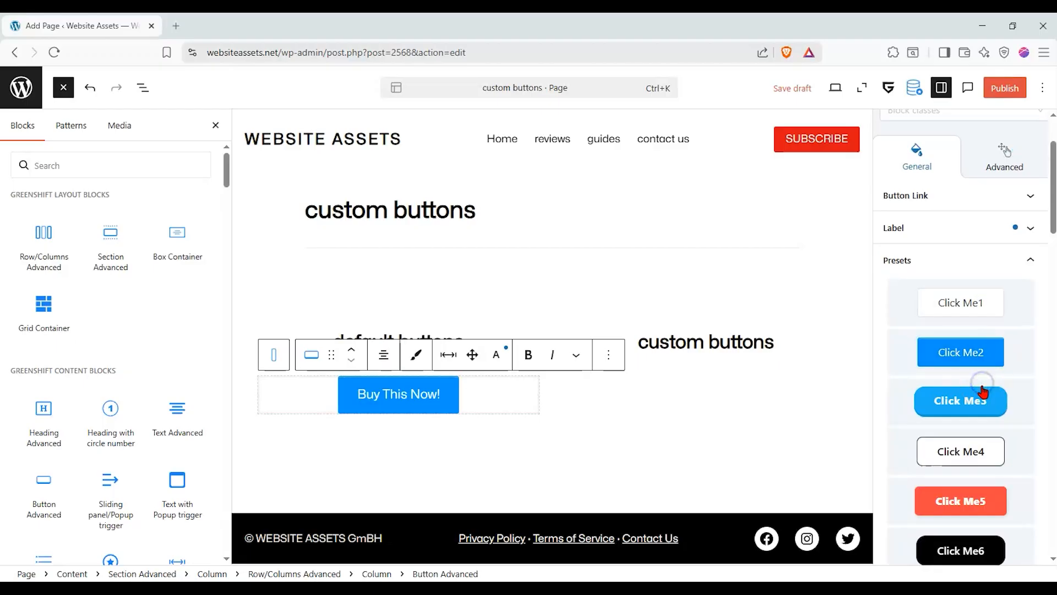
{"action": "scroll", "coordinate": [982, 392], "scroll_direction": "down", "scroll_amount": 2}
{"action": "left_click", "coordinate": [980, 395]}
{"action": "left_click", "coordinate": [976, 431]}
{"action": "scroll", "coordinate": [975, 430], "scroll_direction": "down", "scroll_amount": 2}
{"action": "left_click", "coordinate": [972, 421]}
{"action": "left_click", "coordinate": [984, 460]}
{"action": "scroll", "coordinate": [986, 464], "scroll_direction": "down", "scroll_amount": 2}
{"action": "left_click", "coordinate": [969, 450]}
{"action": "left_click", "coordinate": [972, 500]}
{"action": "scroll", "coordinate": [972, 444], "scroll_direction": "down", "scroll_amount": 4}
{"action": "left_click", "coordinate": [977, 427]}
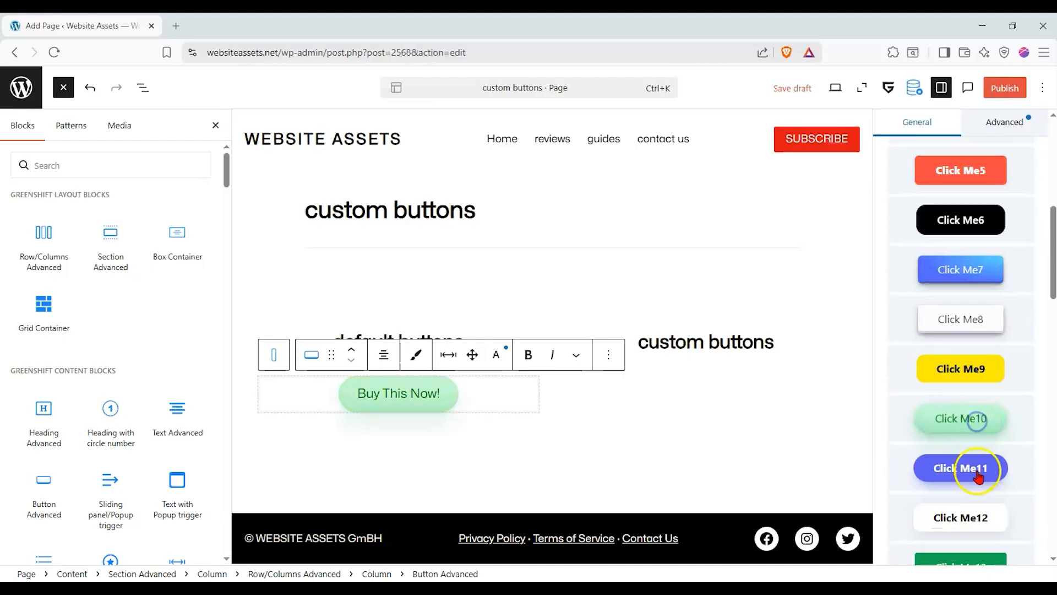
{"action": "left_click", "coordinate": [975, 466]}
{"action": "scroll", "coordinate": [975, 467], "scroll_direction": "down", "scroll_amount": 1}
{"action": "left_click", "coordinate": [977, 392]}
{"action": "left_click", "coordinate": [976, 442]}
{"action": "left_click", "coordinate": [968, 479]}
{"action": "scroll", "coordinate": [975, 440], "scroll_direction": "down", "scroll_amount": 4}
{"action": "left_click", "coordinate": [976, 406]}
{"action": "left_click", "coordinate": [971, 468]}
{"action": "left_click", "coordinate": [964, 491]}
{"action": "scroll", "coordinate": [964, 457], "scroll_direction": "down", "scroll_amount": 4}
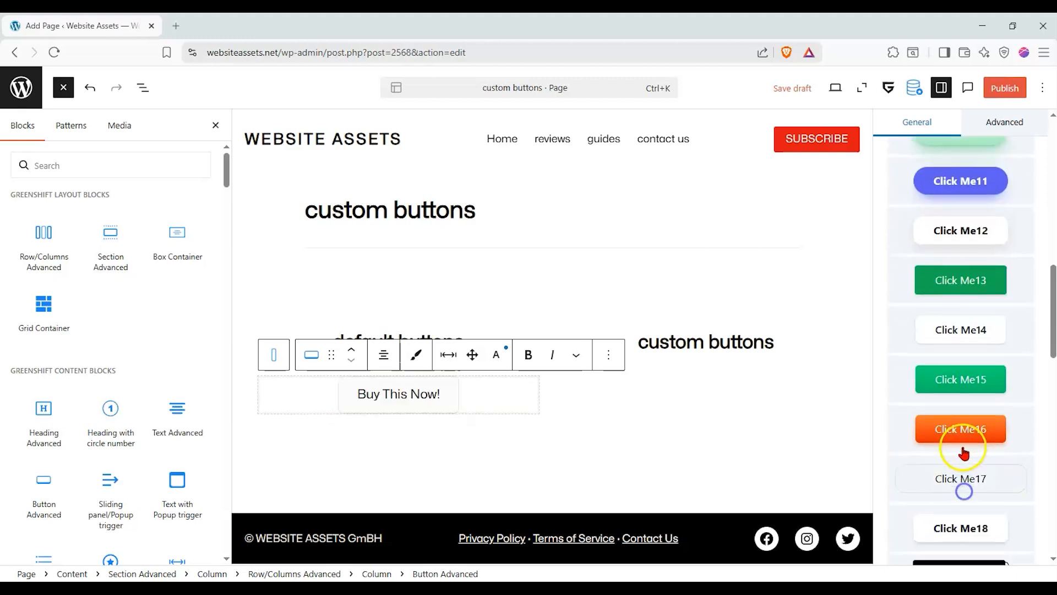
{"action": "left_click", "coordinate": [963, 425]}
{"action": "left_click", "coordinate": [970, 460]}
{"action": "left_click", "coordinate": [971, 464]}
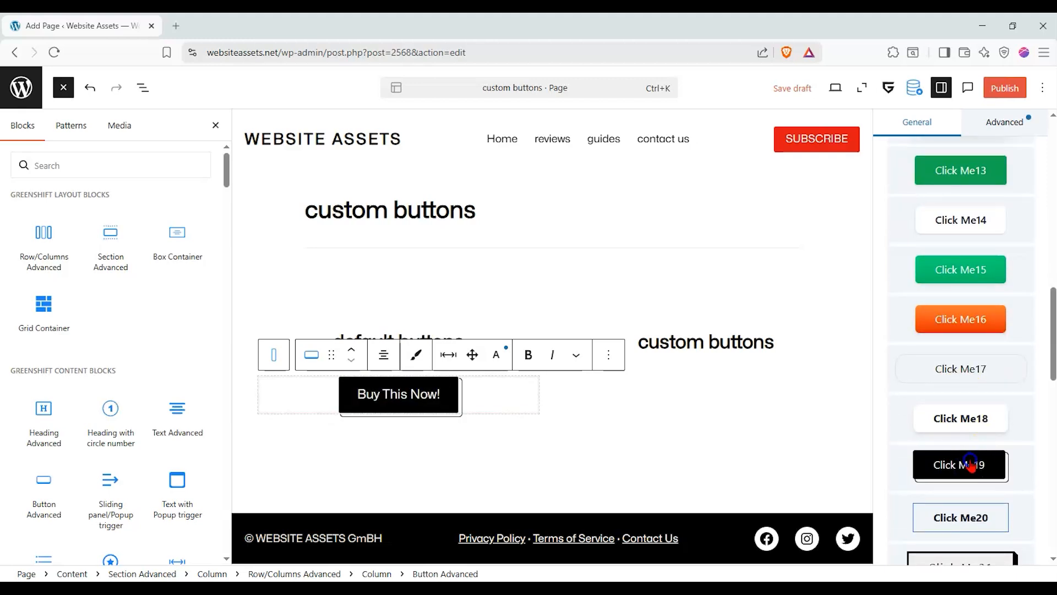
{"action": "left_click", "coordinate": [978, 523]}
{"action": "left_click", "coordinate": [979, 417]}
{"action": "left_click", "coordinate": [980, 465]}
{"action": "scroll", "coordinate": [980, 441], "scroll_direction": "down", "scroll_amount": 4}
{"action": "left_click", "coordinate": [976, 436]}
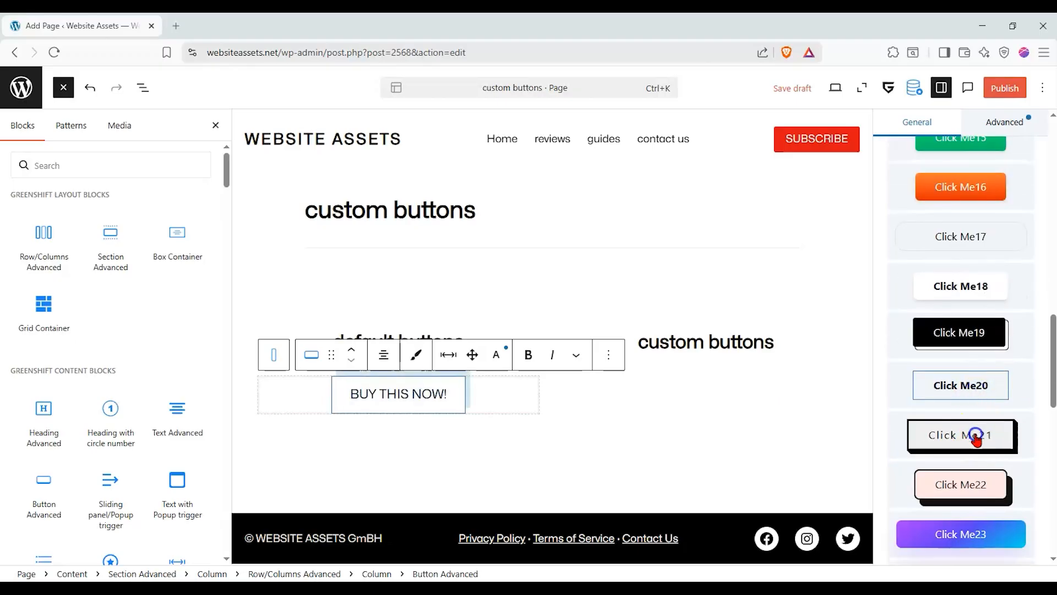
{"action": "scroll", "coordinate": [975, 440], "scroll_direction": "down", "scroll_amount": 1}
{"action": "left_click", "coordinate": [974, 468]}
{"action": "left_click", "coordinate": [966, 517]}
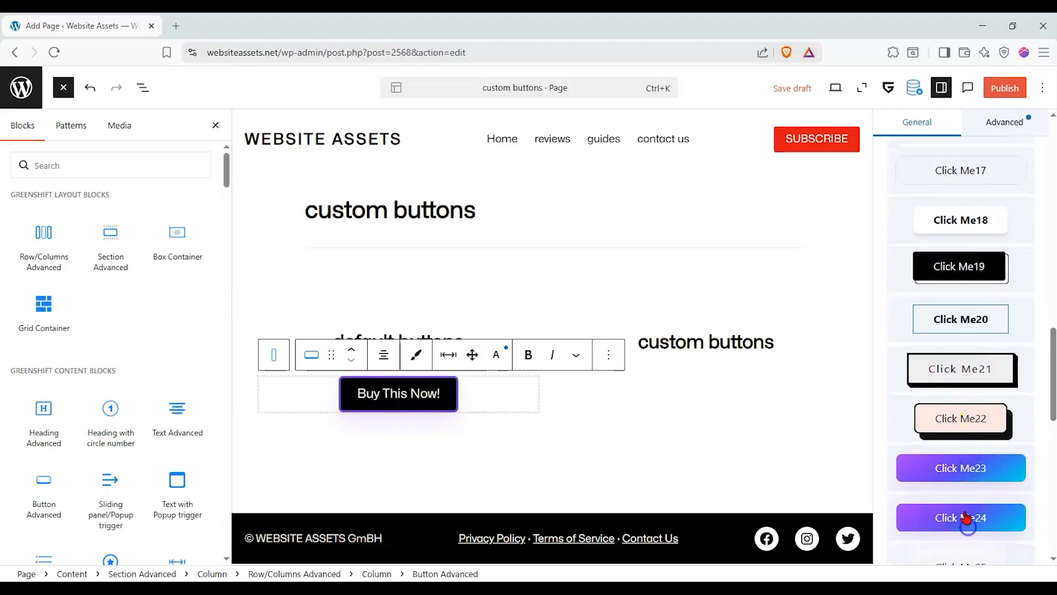
{"action": "scroll", "coordinate": [963, 473], "scroll_direction": "down", "scroll_amount": 2}
{"action": "left_click", "coordinate": [961, 440]}
{"action": "scroll", "coordinate": [958, 435], "scroll_direction": "down", "scroll_amount": 1}
{"action": "left_click", "coordinate": [957, 431]}
{"action": "left_click", "coordinate": [957, 471]}
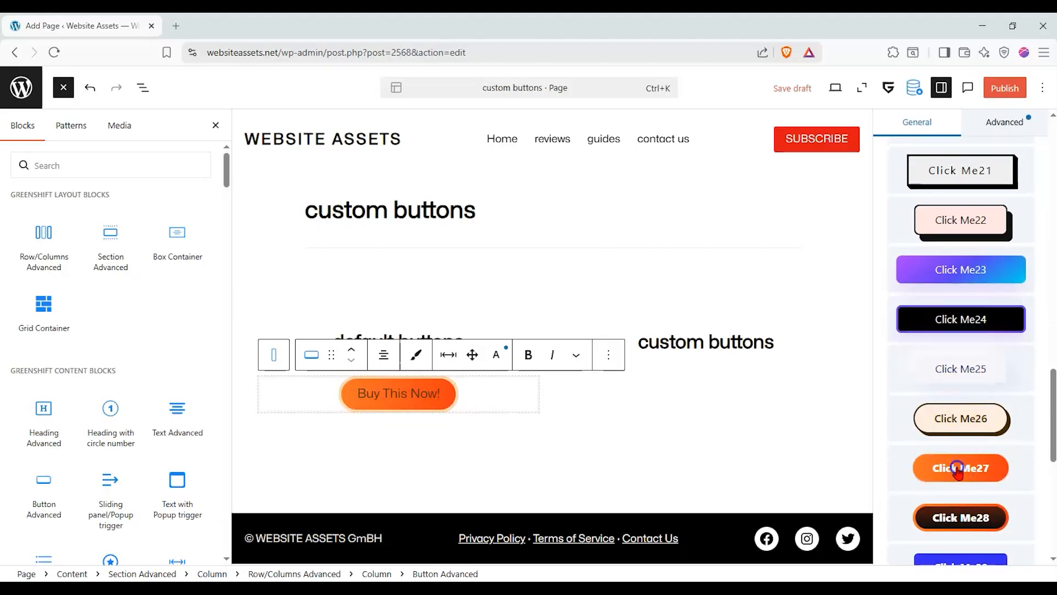
{"action": "left_click", "coordinate": [961, 516]}
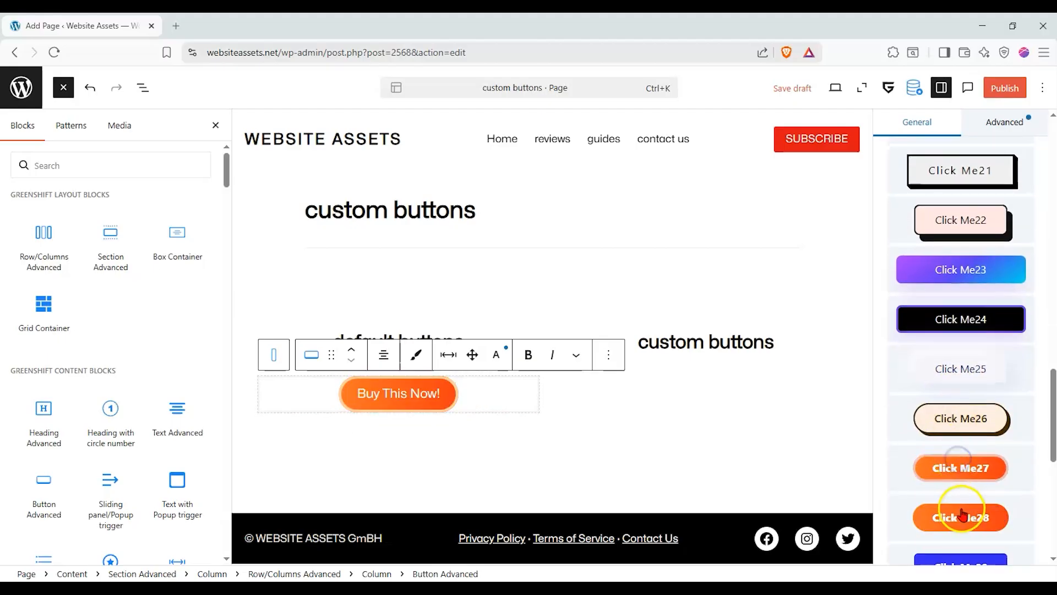
{"action": "scroll", "coordinate": [996, 435], "scroll_direction": "down", "scroll_amount": 3}
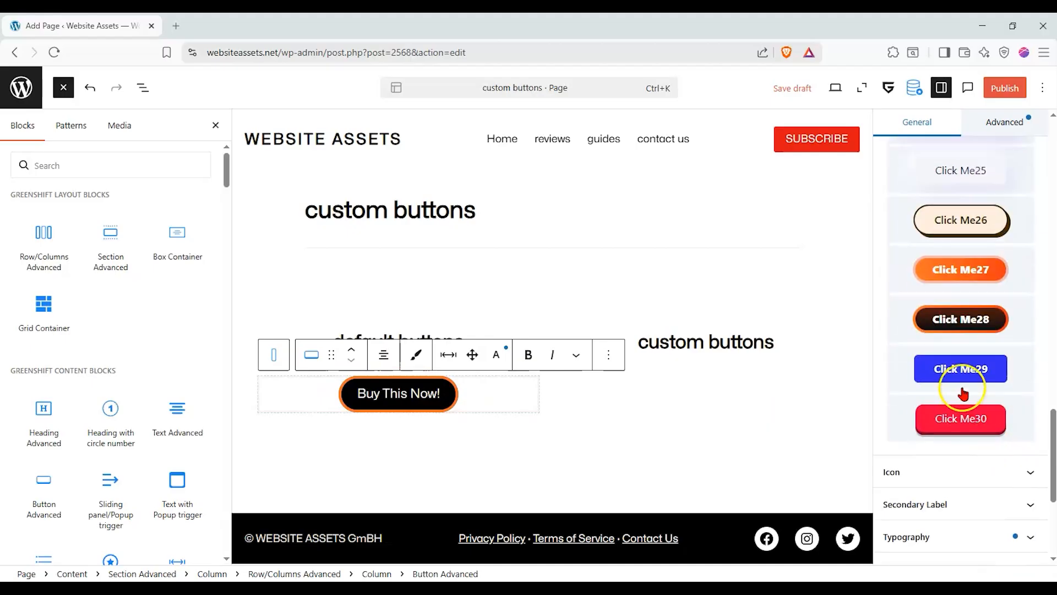
Step: Apply the red Click Me30 preset to the Buy This Now! button and collapse the presets
{"action": "left_click", "coordinate": [963, 420]}
{"action": "scroll", "coordinate": [962, 399], "scroll_direction": "up", "scroll_amount": 15}
{"action": "scroll", "coordinate": [964, 418], "scroll_direction": "up", "scroll_amount": 5}
{"action": "left_click", "coordinate": [1030, 342]}
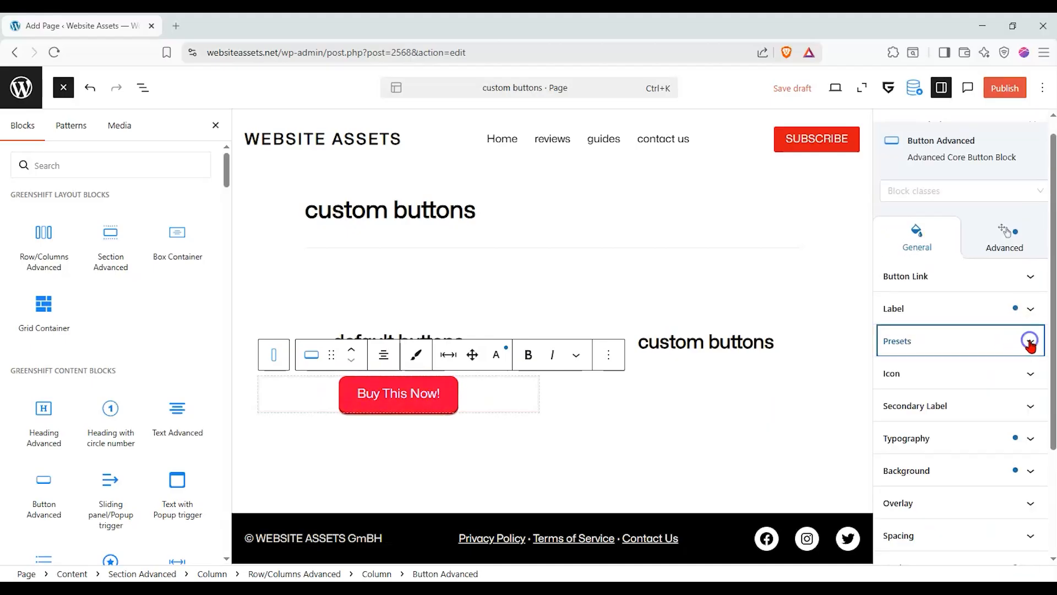
Step: Apply the red Click Me5 preset to the Buy This Now! button under the default buttons heading
{"action": "left_click", "coordinate": [1030, 342]}
{"action": "left_click", "coordinate": [989, 356]}
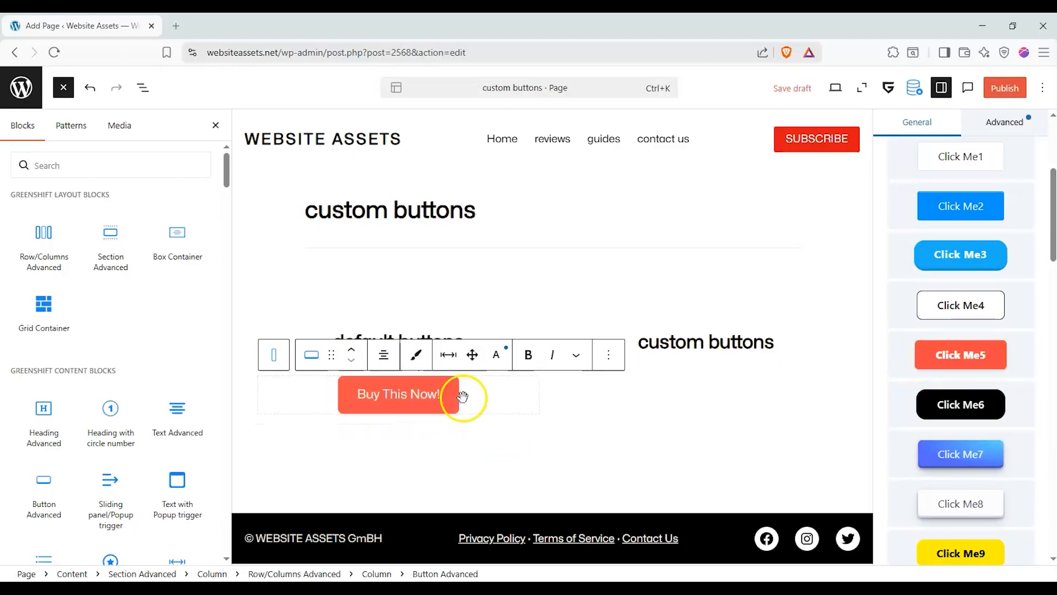
{"action": "left_click", "coordinate": [430, 395]}
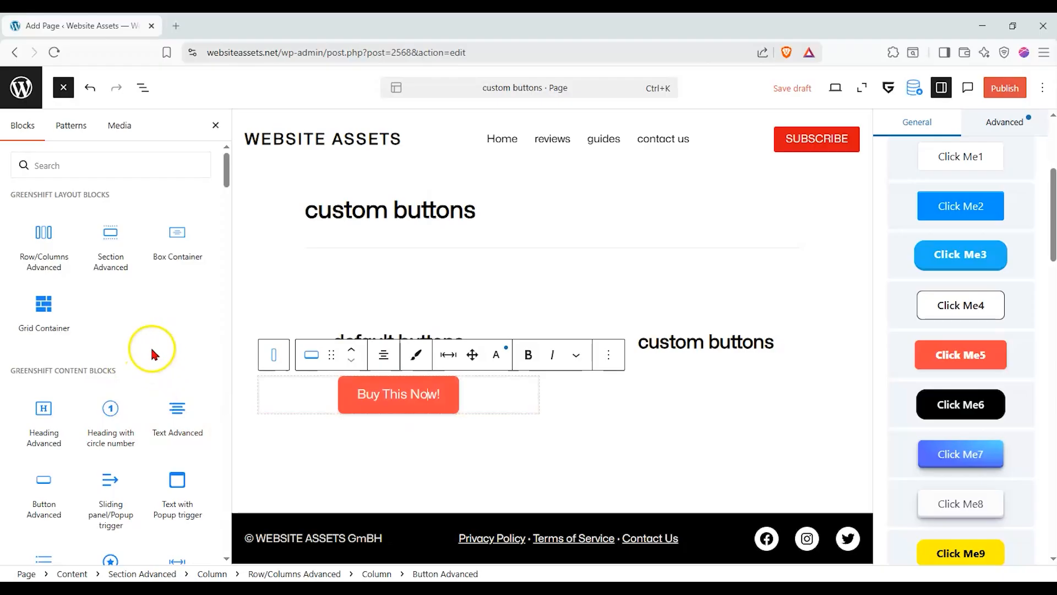
Step: Add an advanced button below the custom buttons heading in the second column and align it to the center
{"action": "left_click_drag", "start_coordinate": [43, 495], "coordinate": [711, 373]}
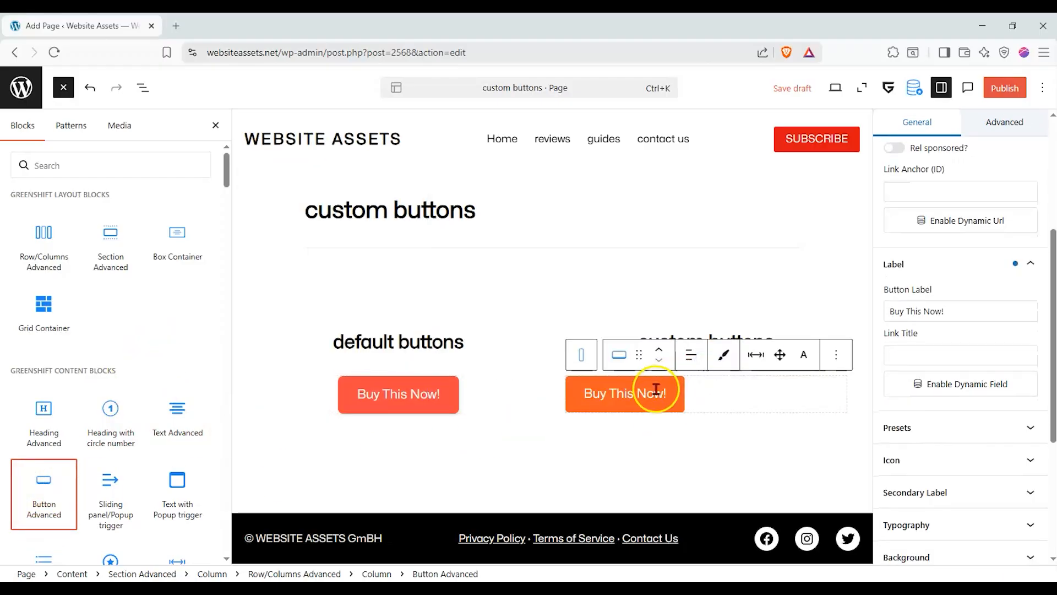
{"action": "left_click", "coordinate": [696, 355]}
{"action": "left_click", "coordinate": [707, 425]}
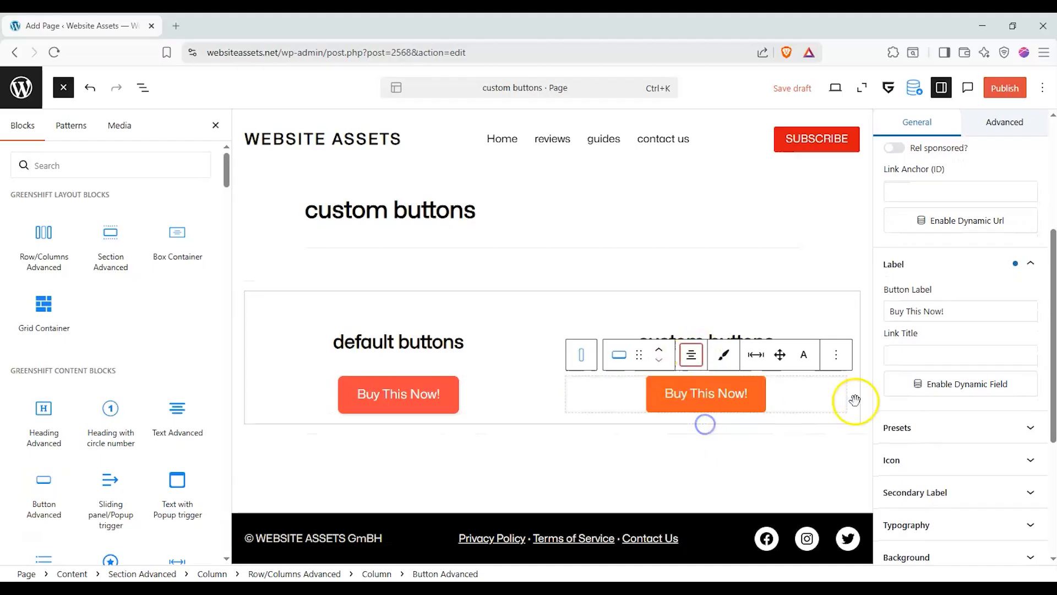
Step: Collapse the link and label settings of the new orange button
{"action": "scroll", "coordinate": [931, 369], "scroll_direction": "up", "scroll_amount": 1}
{"action": "scroll", "coordinate": [934, 367], "scroll_direction": "up", "scroll_amount": 3}
{"action": "left_click", "coordinate": [1027, 293]}
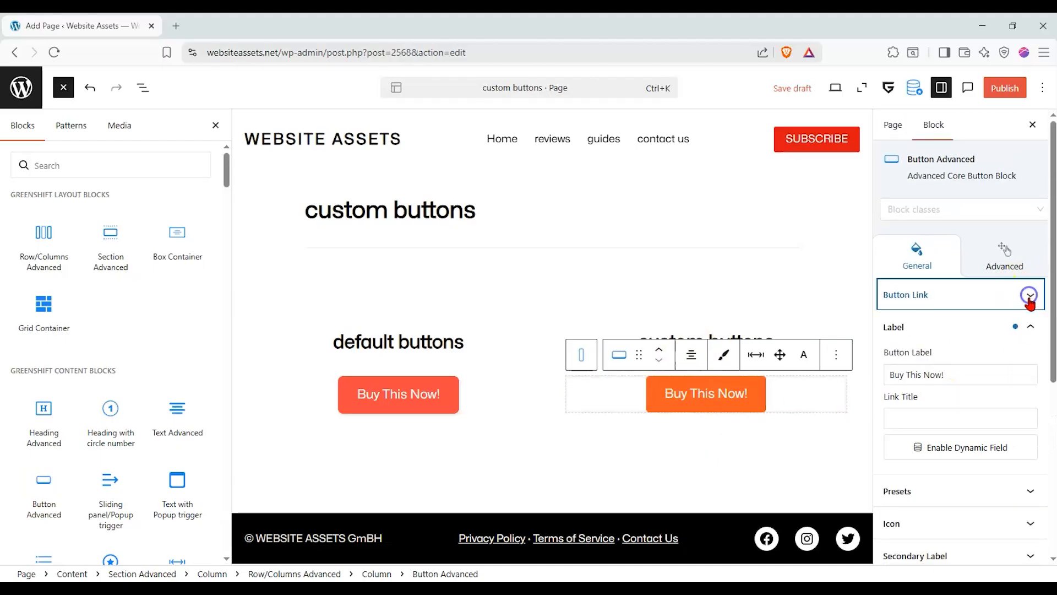
{"action": "left_click", "coordinate": [1036, 328]}
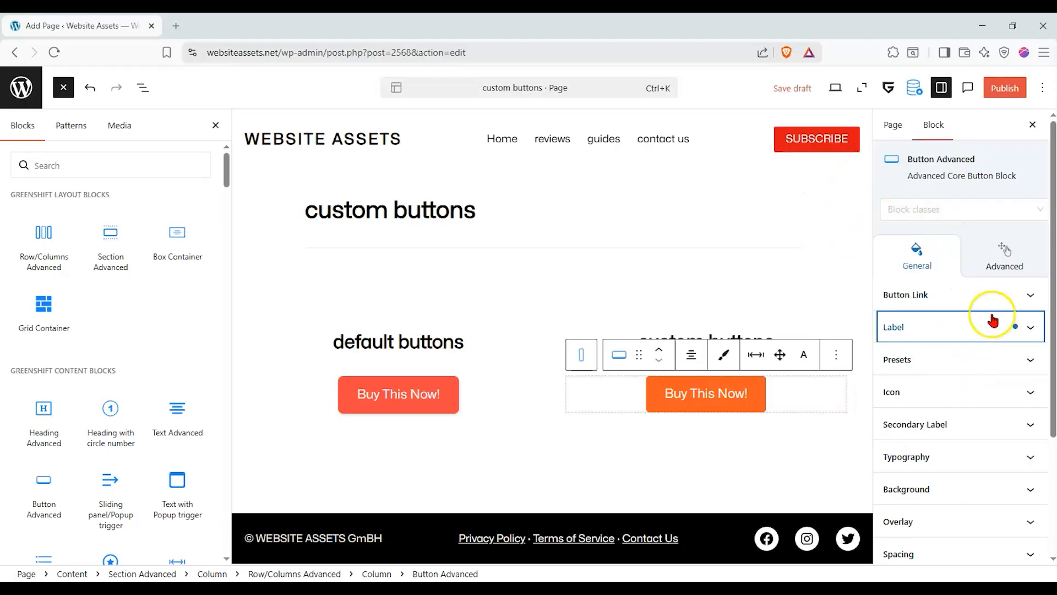
Step: Set the orange button's padding to 15 px for top and bottom and 30 px for right and left, then deselect it
{"action": "scroll", "coordinate": [978, 468], "scroll_direction": "down", "scroll_amount": 2}
{"action": "left_click", "coordinate": [980, 435]}
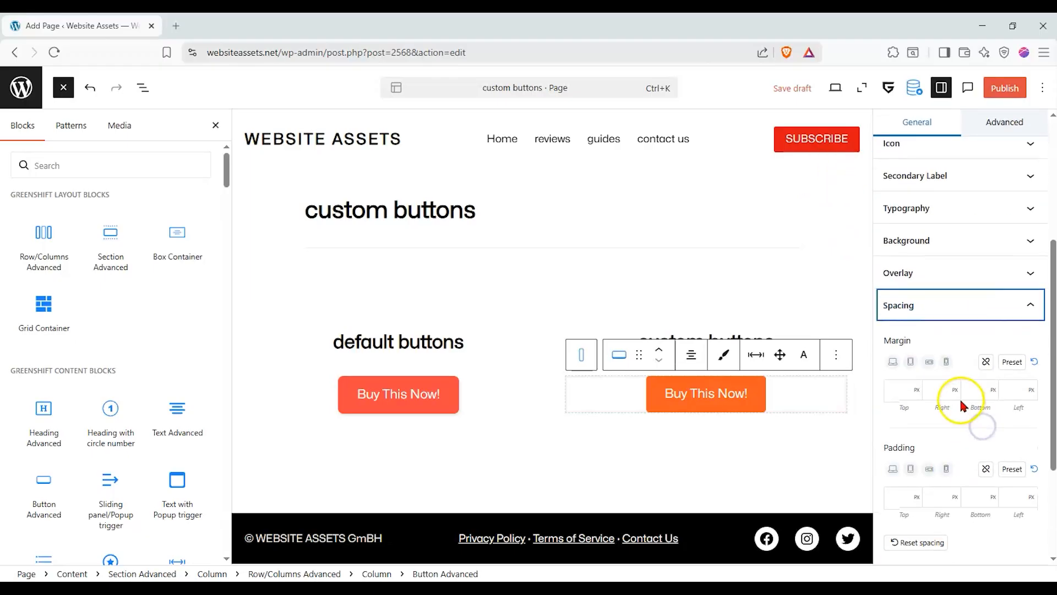
{"action": "scroll", "coordinate": [959, 398], "scroll_direction": "down", "scroll_amount": 1}
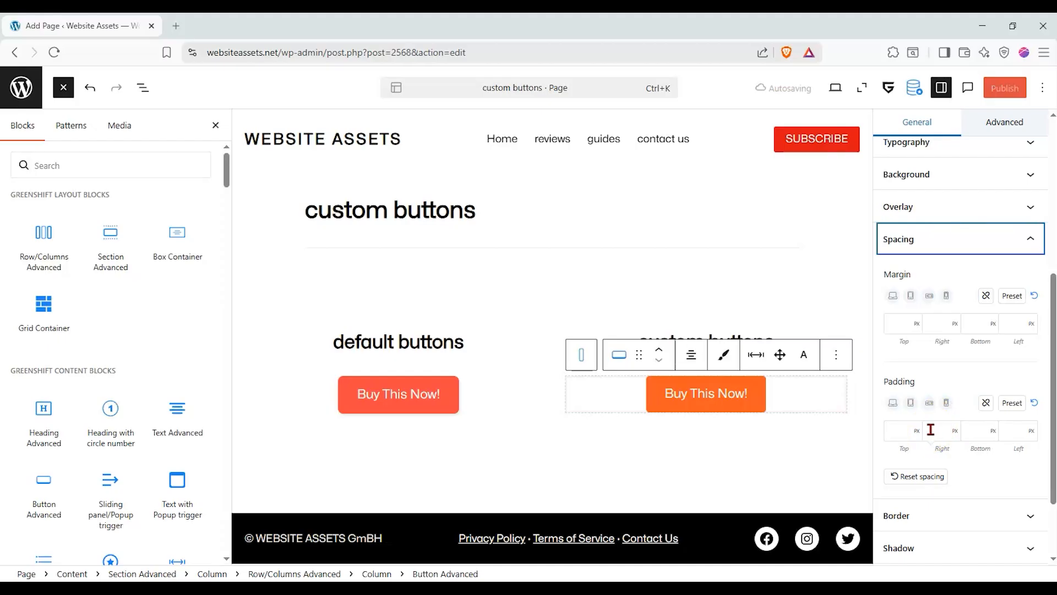
{"action": "left_click", "coordinate": [903, 431]}
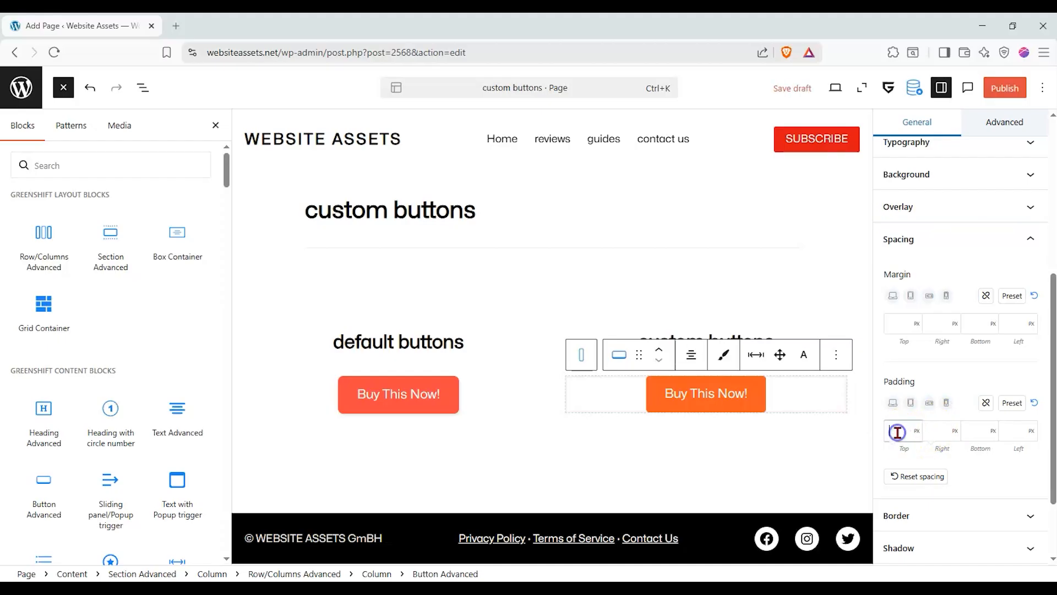
{"action": "type", "text": "15"}
{"action": "left_click", "coordinate": [970, 432]}
{"action": "type", "text": "15"}
{"action": "left_click", "coordinate": [942, 433]}
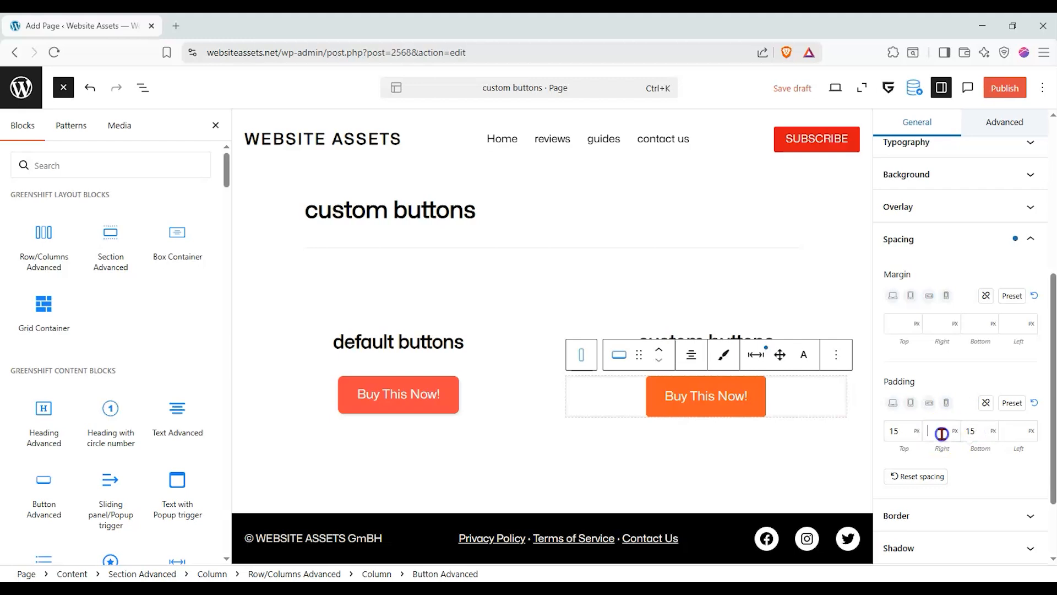
{"action": "type", "text": "30"}
{"action": "left_click", "coordinate": [1018, 430]}
{"action": "type", "text": "30"}
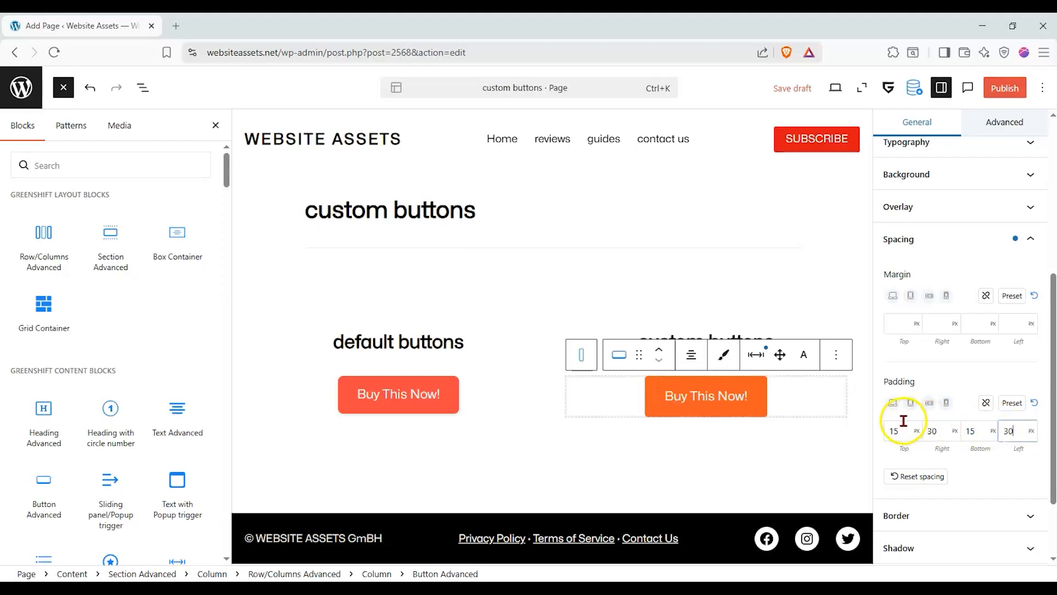
{"action": "left_click", "coordinate": [812, 460]}
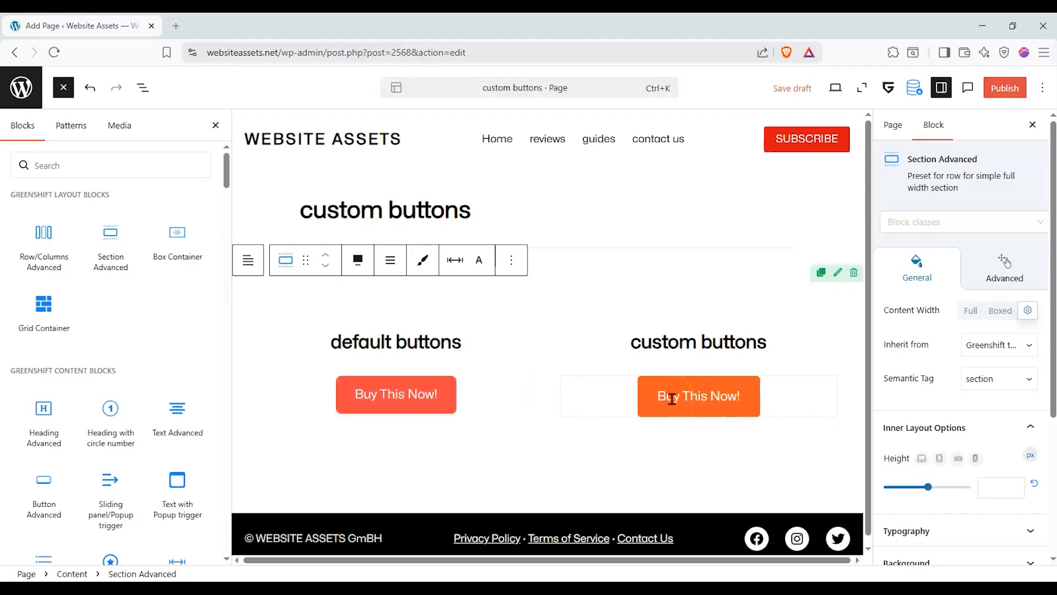
Step: Select the button under default buttons, collapse its link and label settings and expand its style presets
{"action": "left_click", "coordinate": [456, 403]}
{"action": "left_click", "coordinate": [1001, 294]}
{"action": "left_click", "coordinate": [1017, 321]}
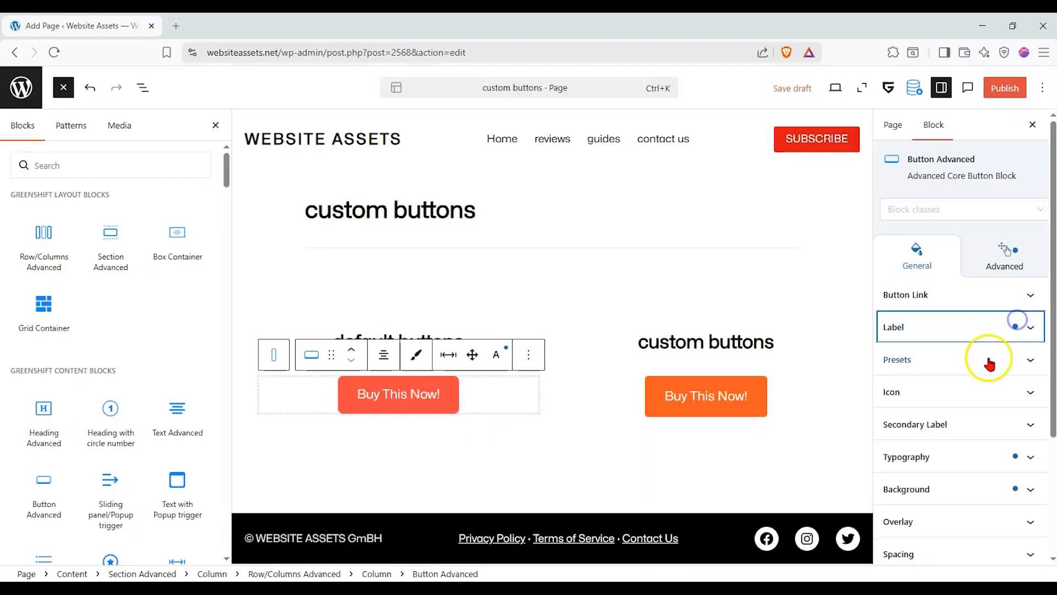
{"action": "left_click", "coordinate": [989, 363]}
Step: Try the presets Click Me3, Click Me2, Click Me6, Click Me7, Click Me8, Click Me9 and Click Me10 on the default button
{"action": "left_click", "coordinate": [972, 249]}
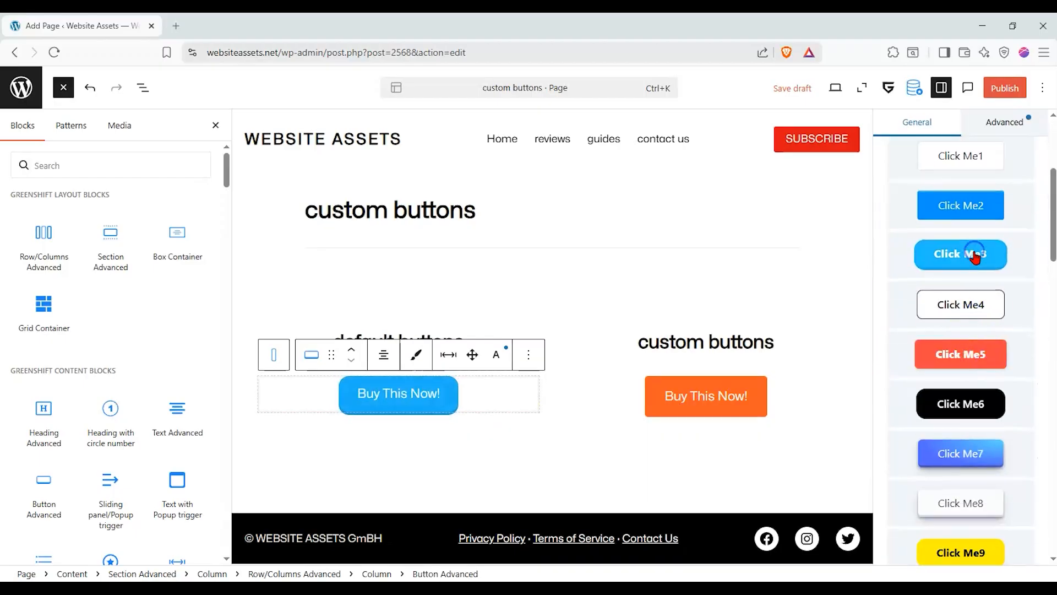
{"action": "left_click", "coordinate": [986, 212]}
{"action": "left_click", "coordinate": [974, 406]}
{"action": "left_click", "coordinate": [969, 453]}
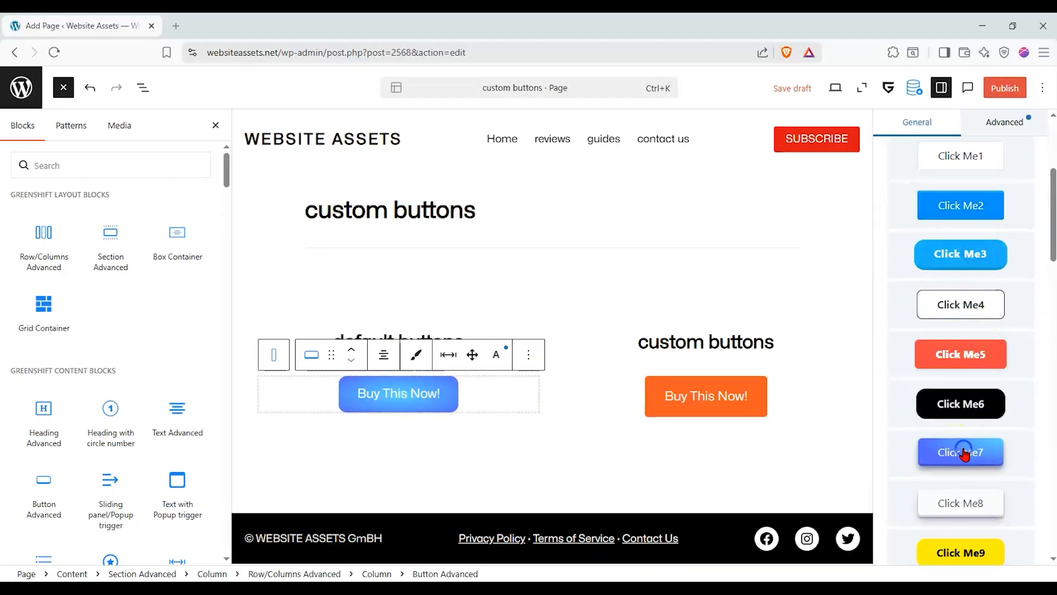
{"action": "left_click", "coordinate": [984, 519]}
{"action": "left_click", "coordinate": [960, 551]}
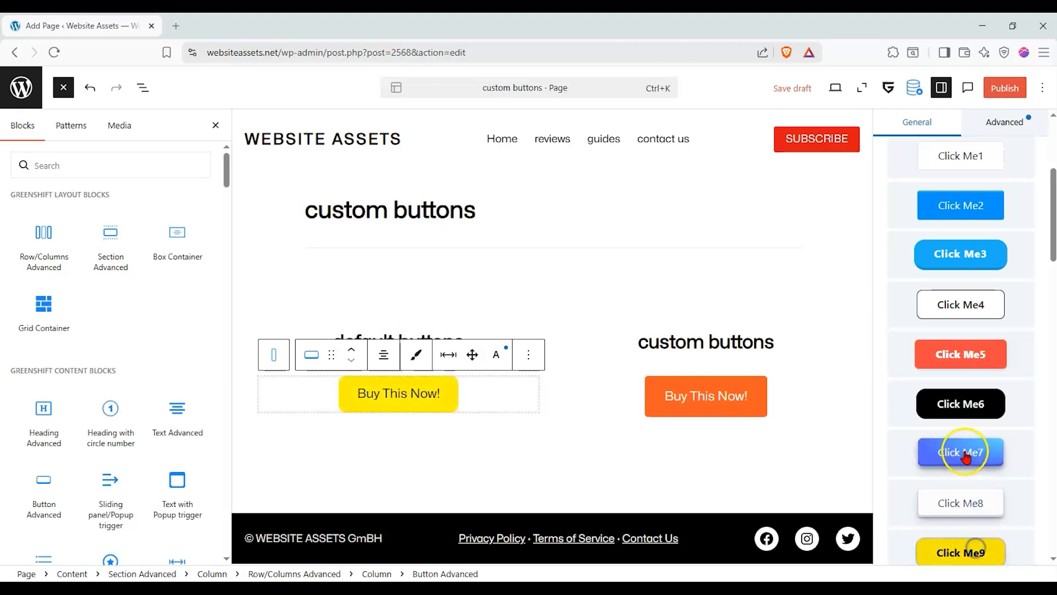
{"action": "scroll", "coordinate": [962, 451], "scroll_direction": "down", "scroll_amount": 1}
{"action": "left_click", "coordinate": [944, 536]}
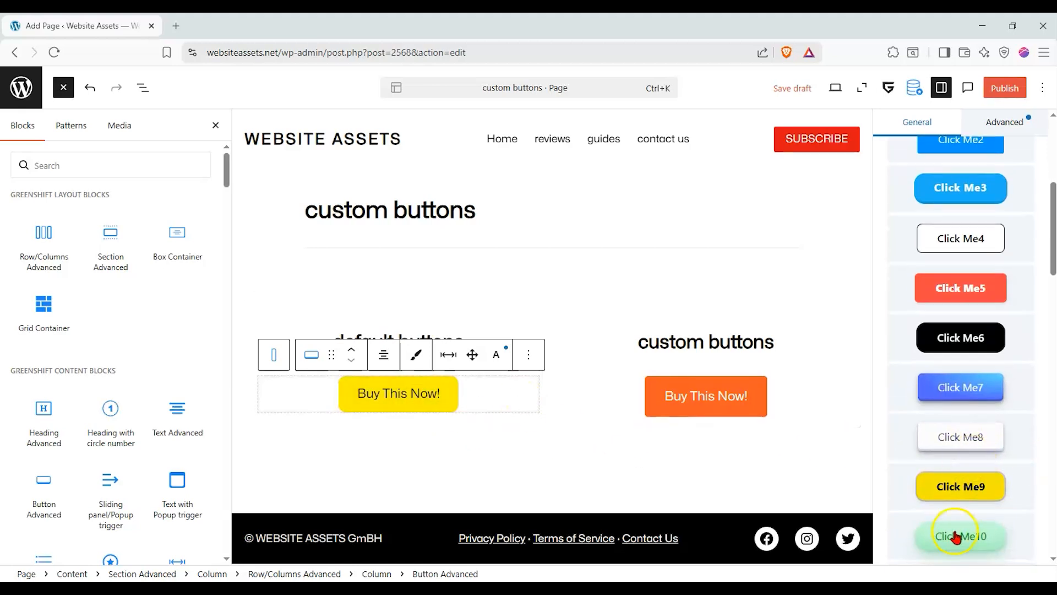
Step: Apply the yellow Click Me9 preset to the default button and highlight "This Now!" in its label
{"action": "left_click", "coordinate": [955, 488]}
{"action": "left_click", "coordinate": [697, 407]}
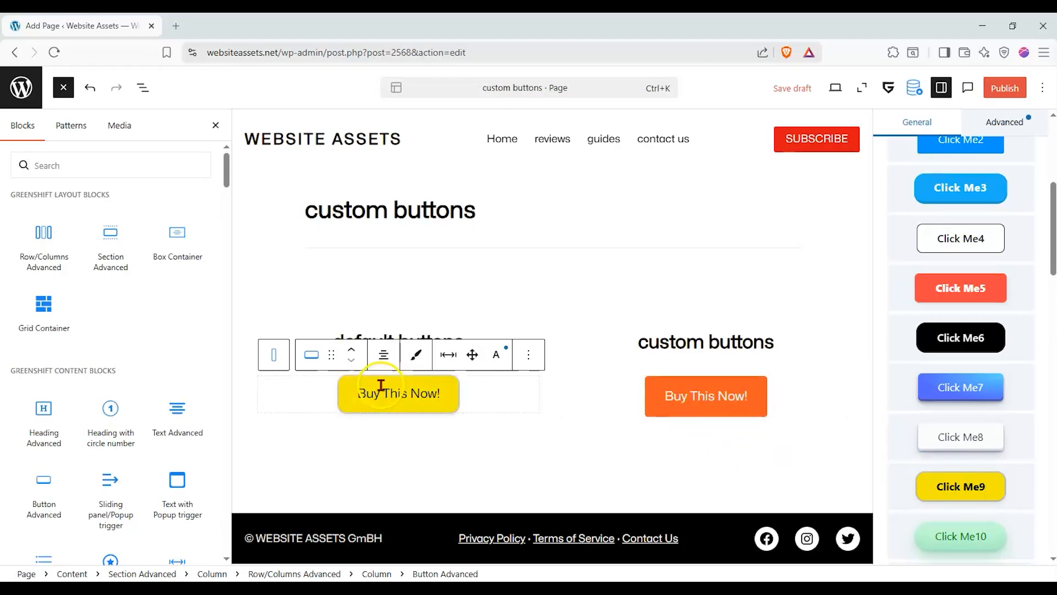
{"action": "left_click_drag", "start_coordinate": [382, 393], "coordinate": [455, 397]}
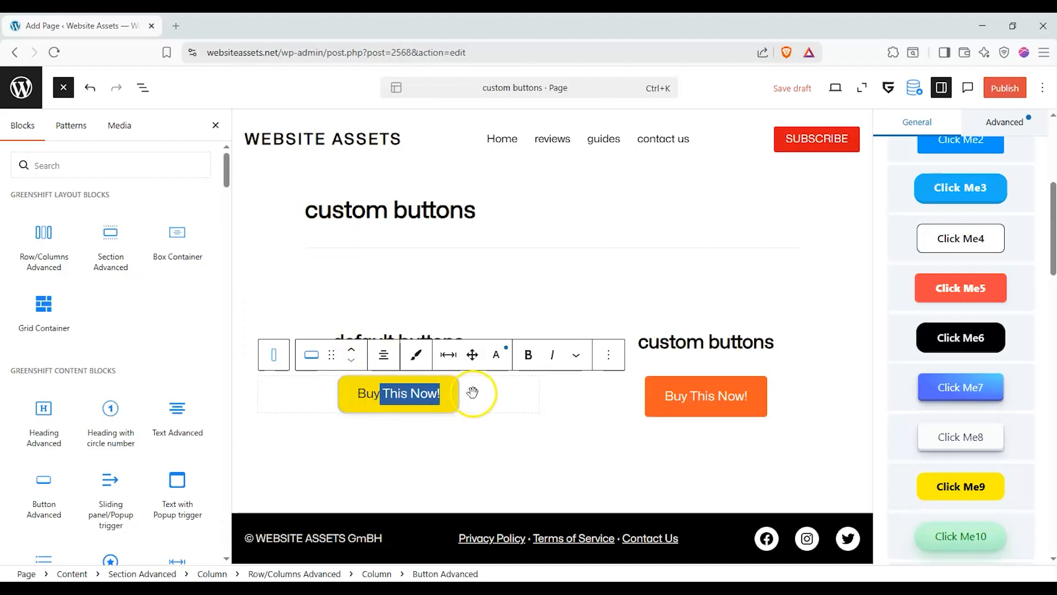
Step: In the orange custom button's typography, switch the font size to the Static - Mini (11px) preset and set the font weight to 600
{"action": "left_click", "coordinate": [656, 409]}
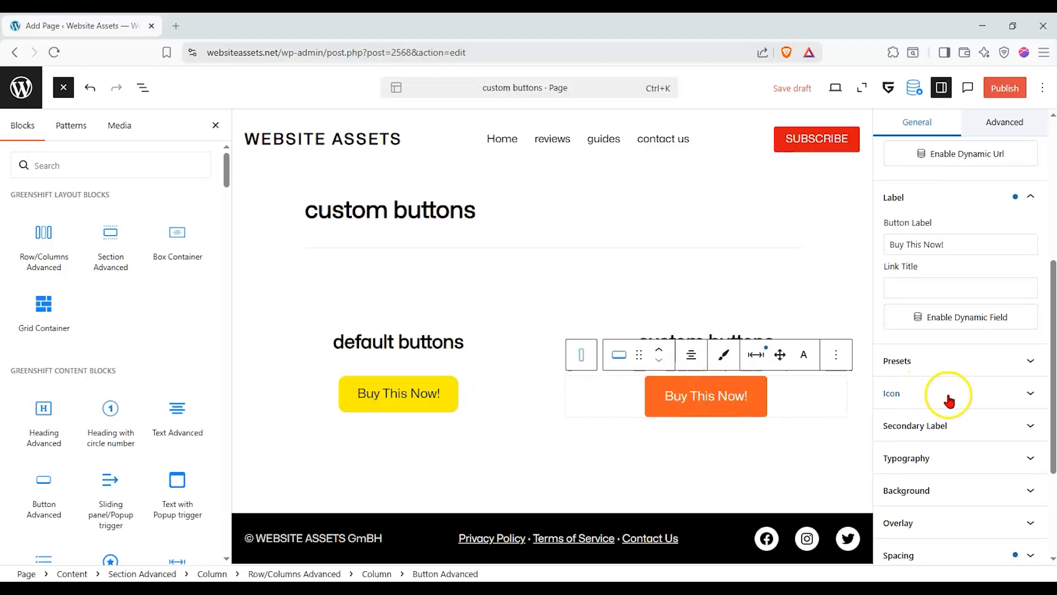
{"action": "left_click", "coordinate": [1008, 457]}
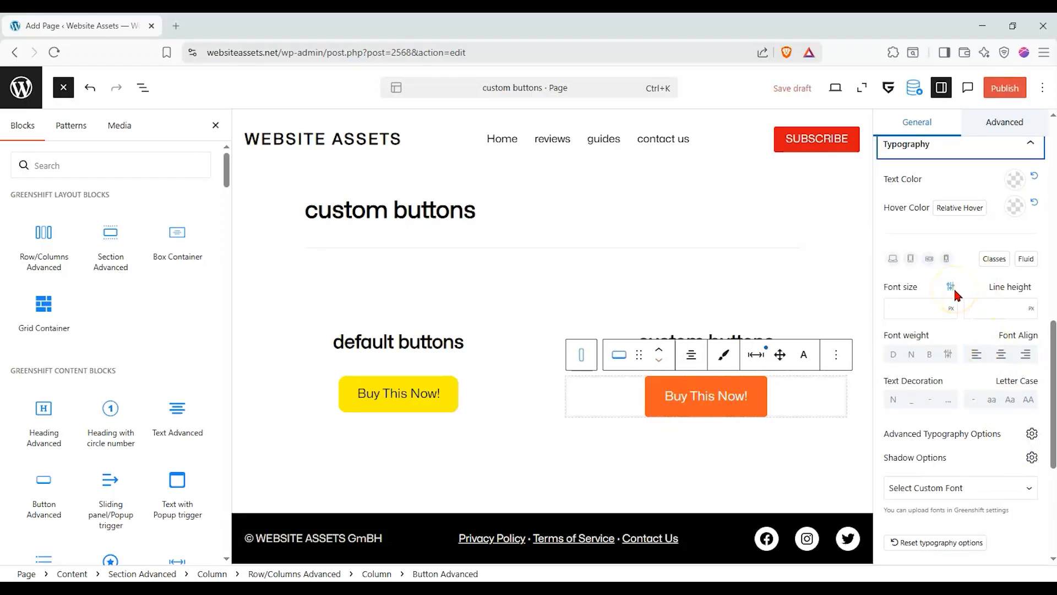
{"action": "left_click", "coordinate": [951, 288]}
{"action": "left_click", "coordinate": [946, 312]}
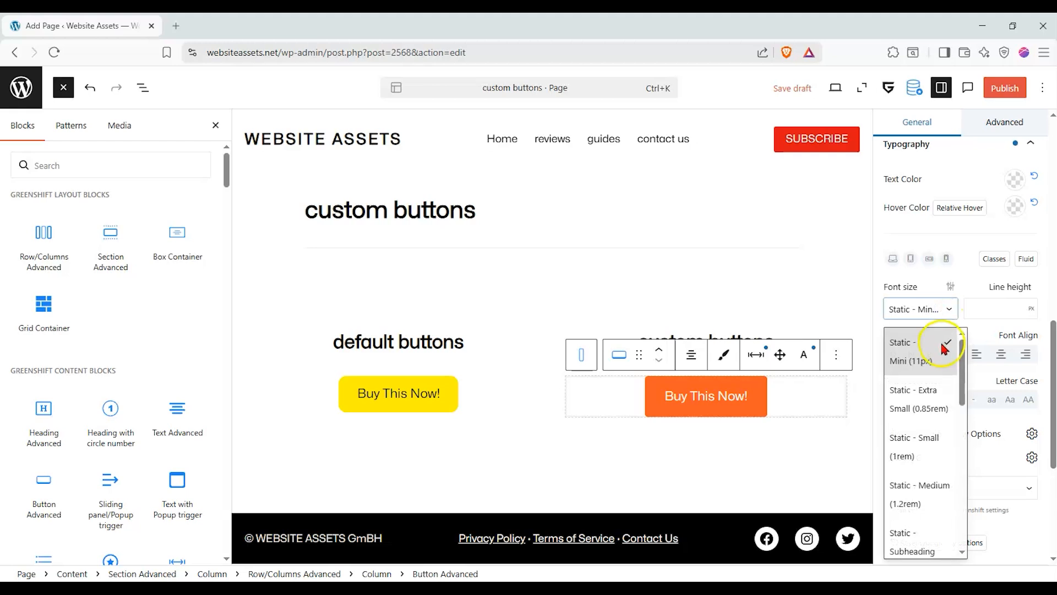
{"action": "left_click", "coordinate": [962, 295]}
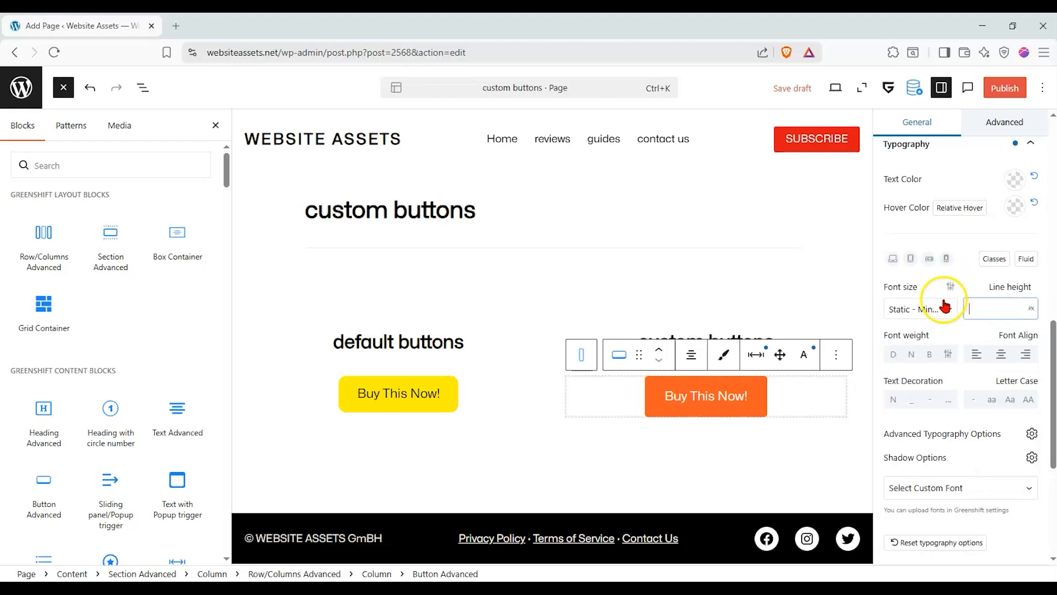
{"action": "left_click", "coordinate": [947, 357]}
{"action": "left_click", "coordinate": [978, 381]}
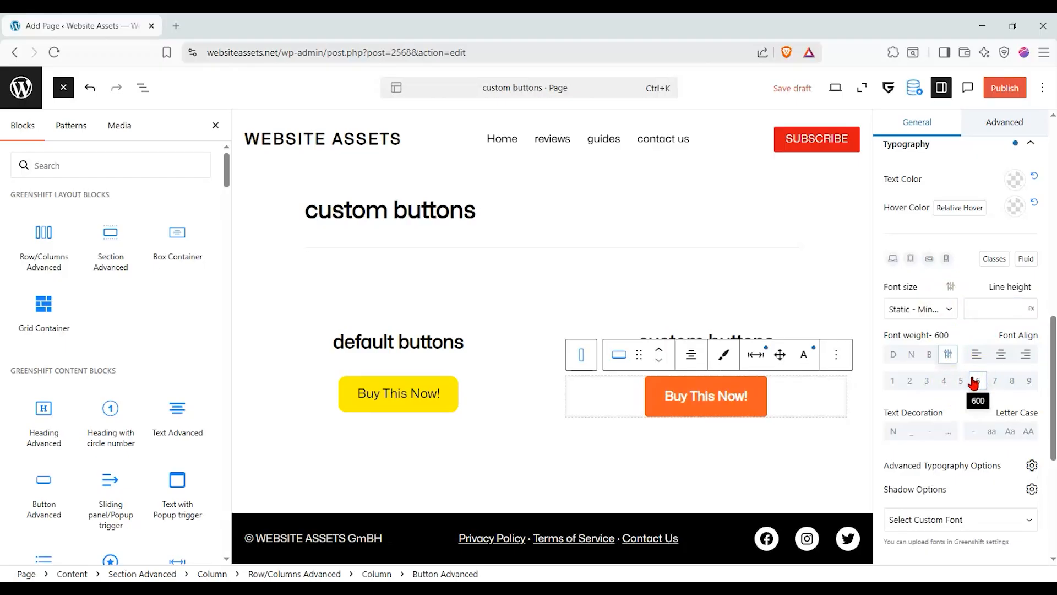
Step: Examine the custom button's advanced typography options, including letter spacing, text wrap, text decoration, line clamp and text border
{"action": "scroll", "coordinate": [953, 406], "scroll_direction": "down", "scroll_amount": 4}
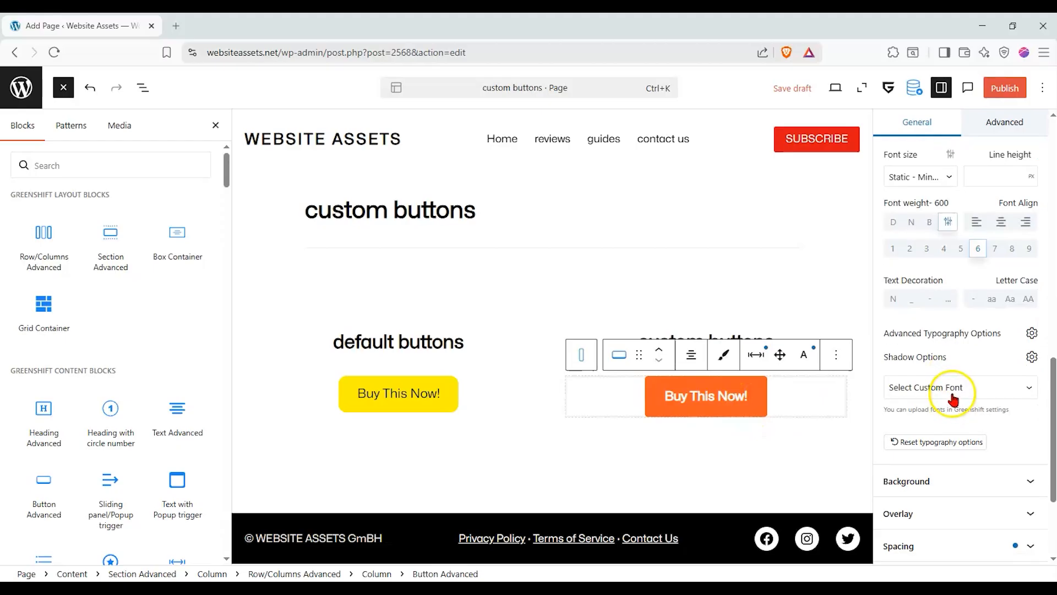
{"action": "left_click", "coordinate": [1031, 333]}
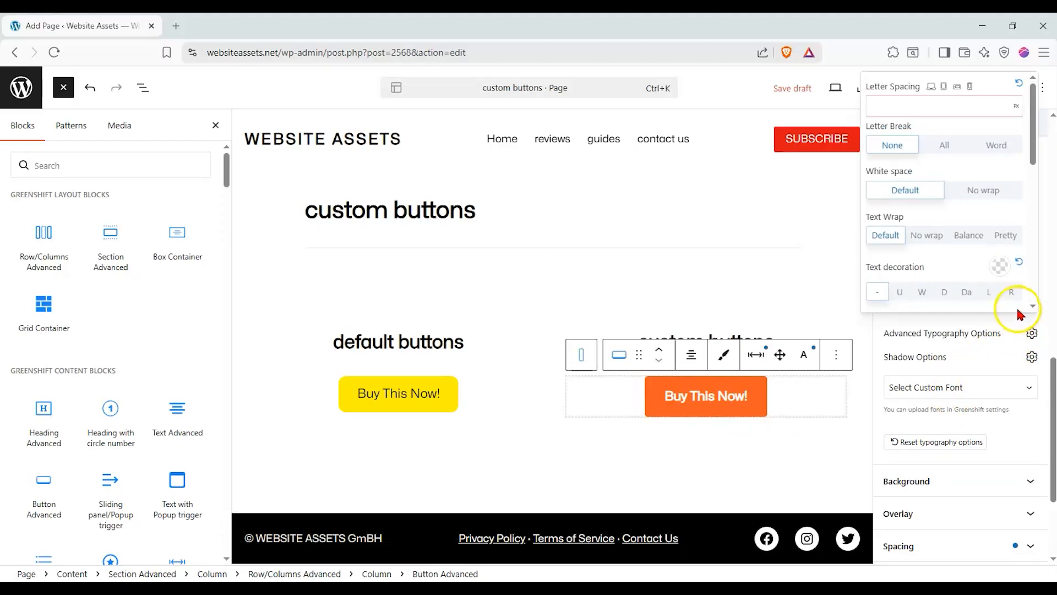
{"action": "scroll", "coordinate": [958, 216], "scroll_direction": "down", "scroll_amount": 2}
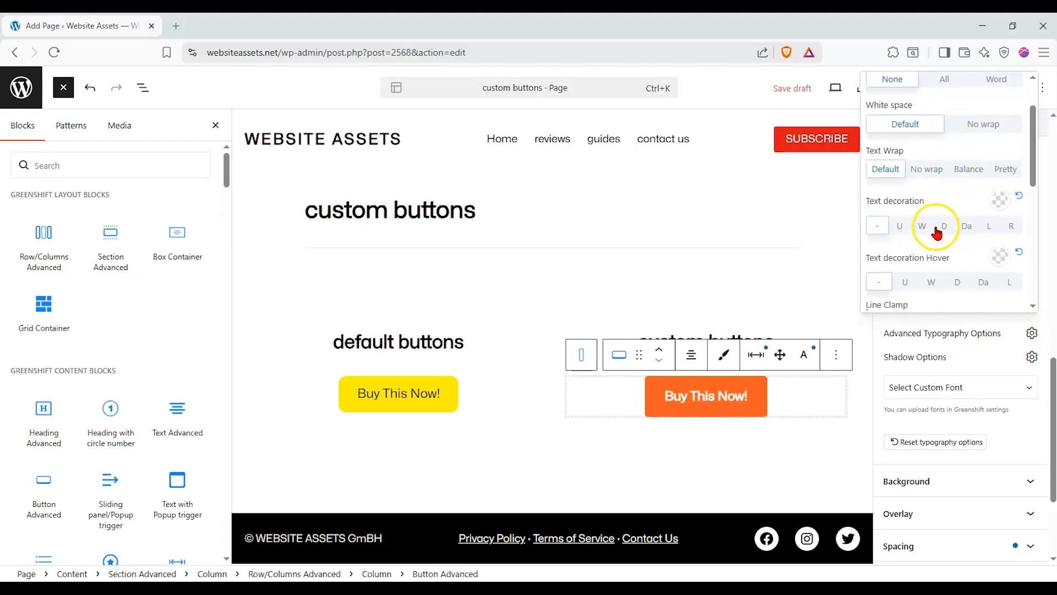
{"action": "scroll", "coordinate": [941, 231], "scroll_direction": "down", "scroll_amount": 5}
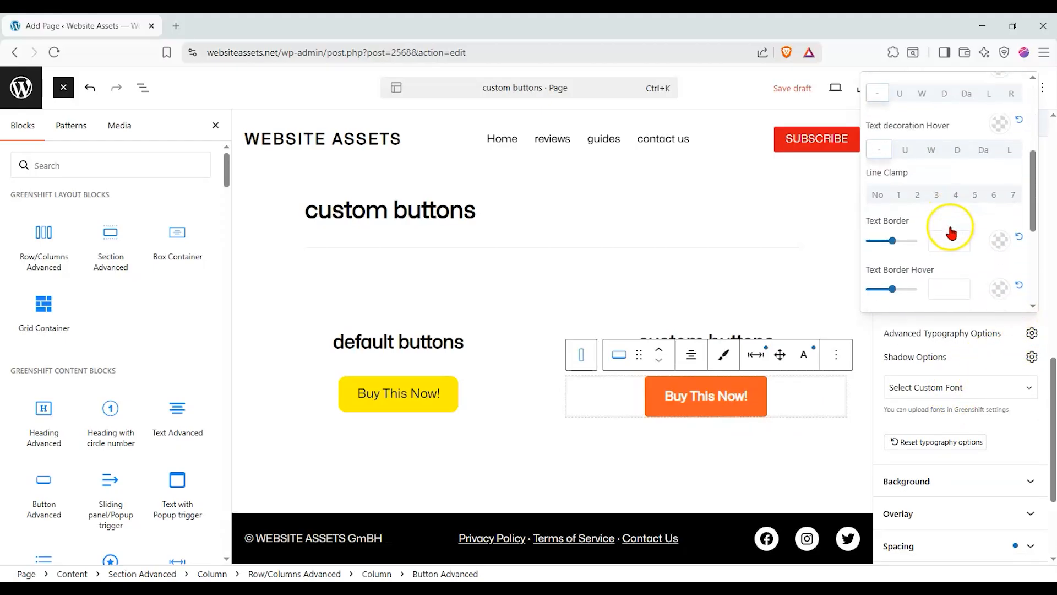
{"action": "left_click", "coordinate": [995, 349]}
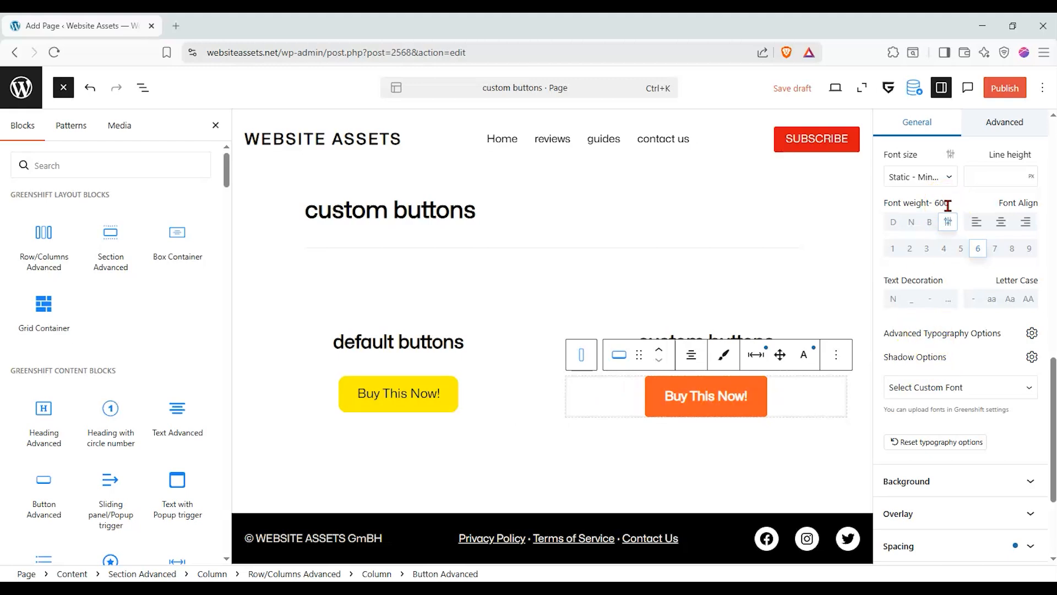
Step: Switch the custom button's font size from the preset list back to manual entry and collapse its typography settings
{"action": "left_click", "coordinate": [950, 179]}
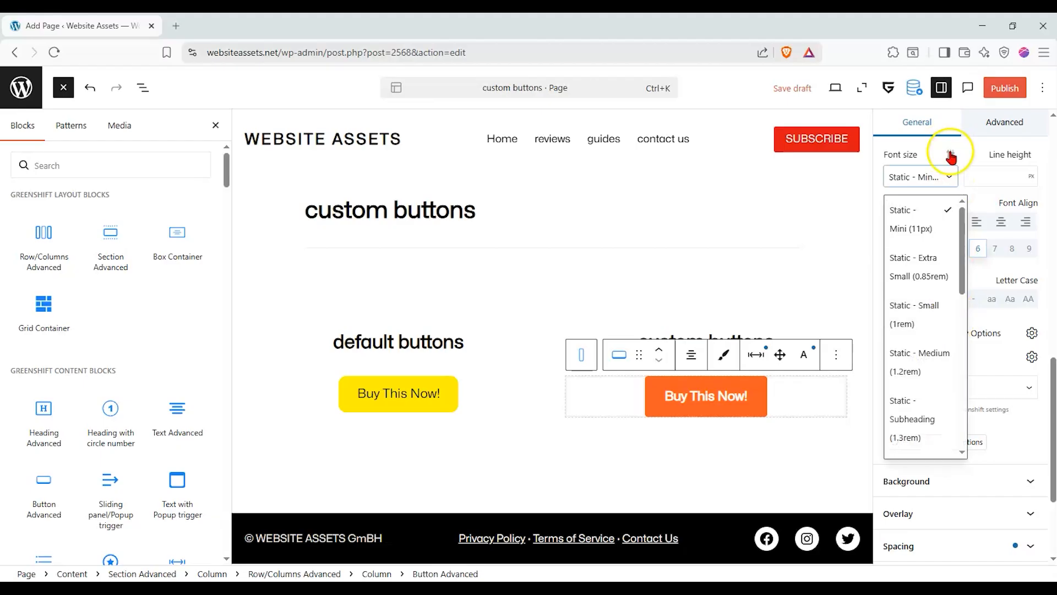
{"action": "left_click", "coordinate": [949, 155]}
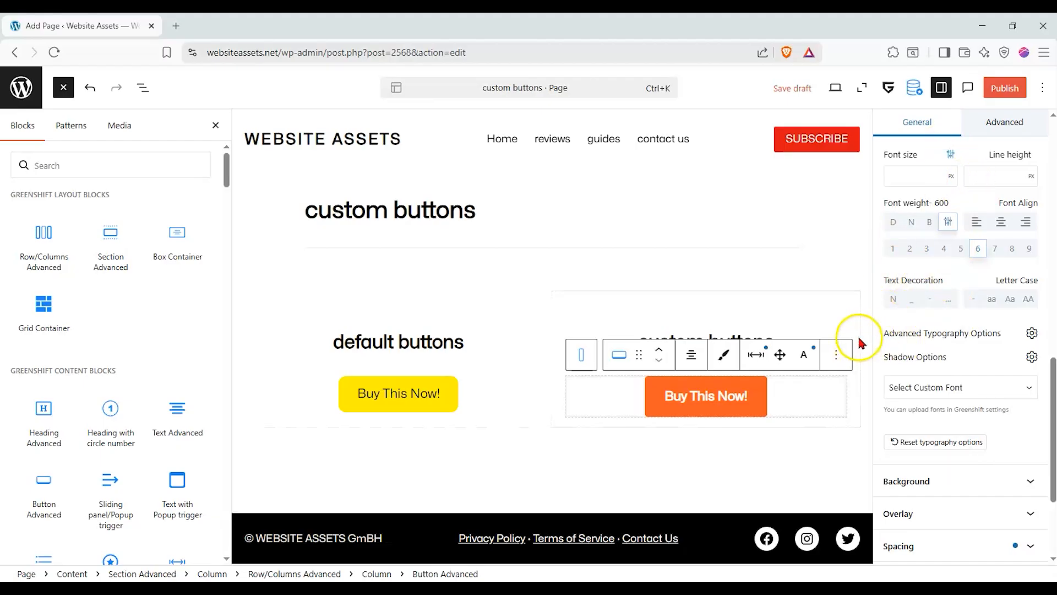
{"action": "scroll", "coordinate": [993, 308], "scroll_direction": "down", "scroll_amount": 3}
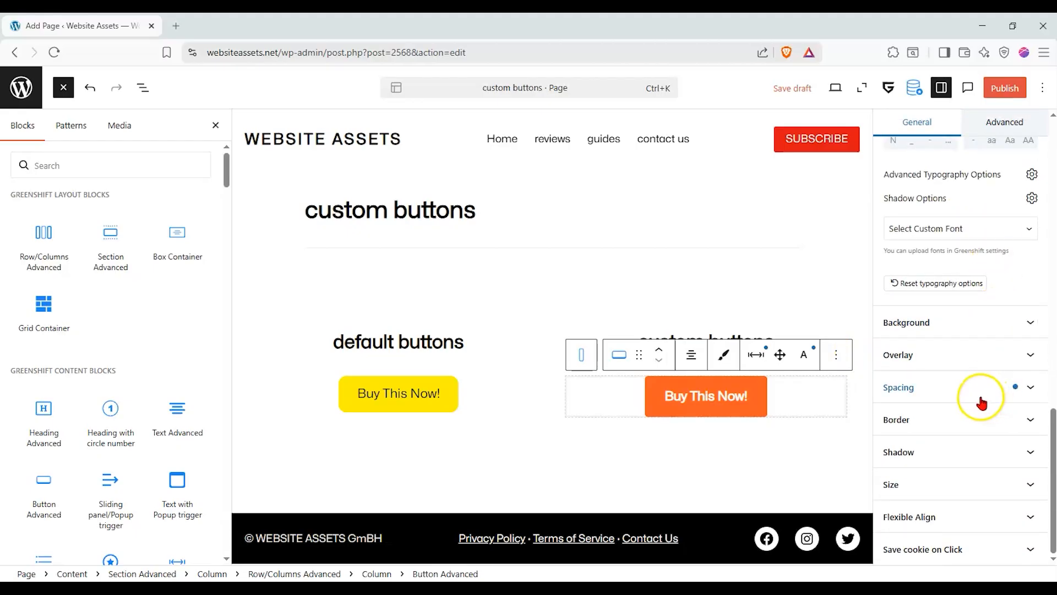
{"action": "scroll", "coordinate": [977, 401], "scroll_direction": "up", "scroll_amount": 5}
{"action": "scroll", "coordinate": [1024, 330], "scroll_direction": "up", "scroll_amount": 3}
{"action": "left_click", "coordinate": [1031, 317]}
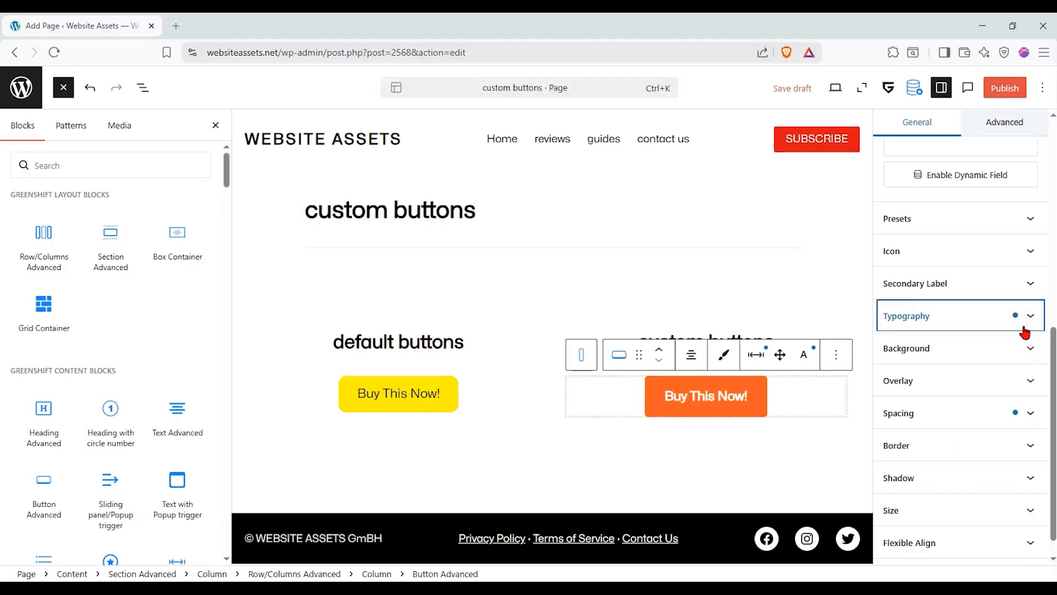
Step: Enable an icon on the orange custom button and choose the outlined shopping cart from the library by searching "cart"
{"action": "left_click", "coordinate": [1009, 379]}
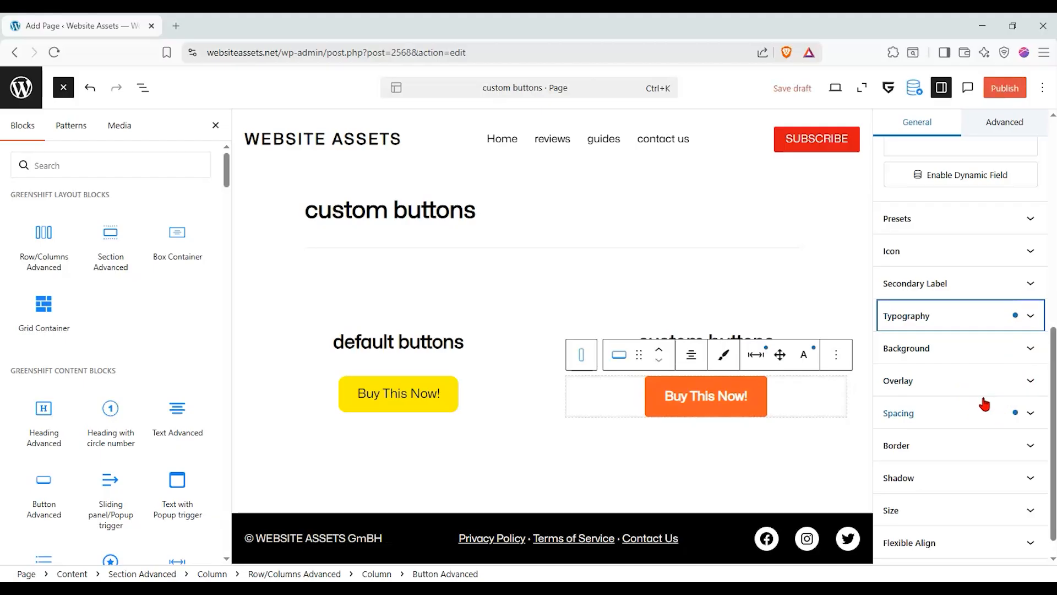
{"action": "left_click", "coordinate": [955, 251]}
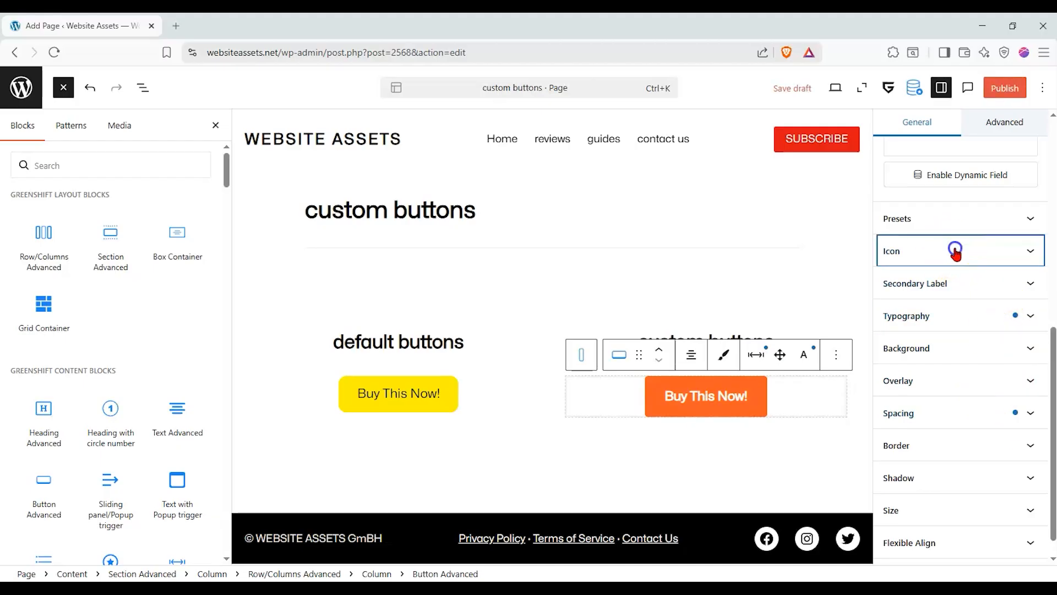
{"action": "left_click", "coordinate": [895, 276]}
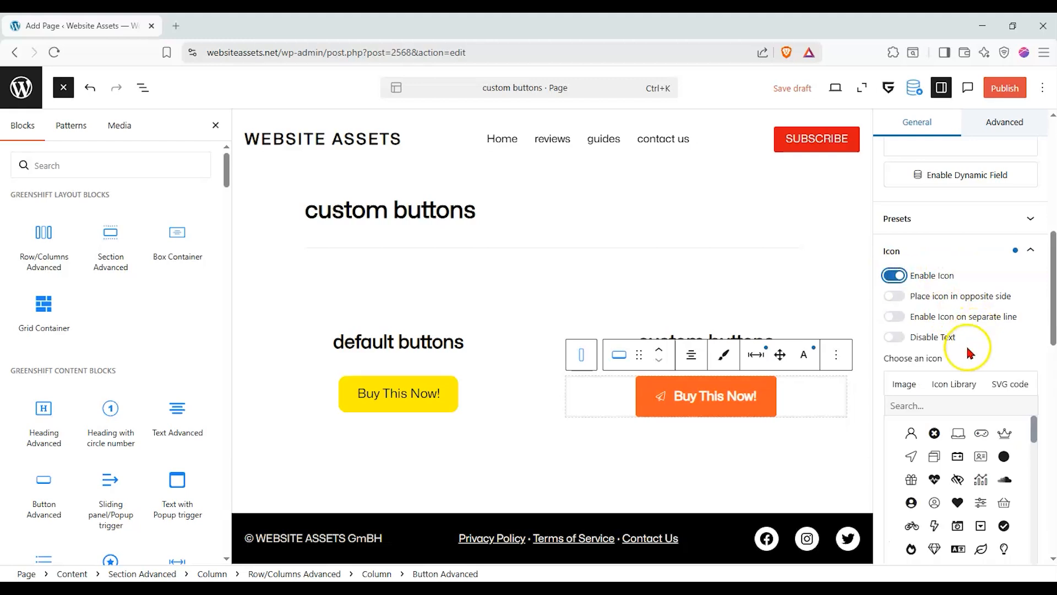
{"action": "left_click", "coordinate": [932, 408]}
{"action": "type", "text": "cart"}
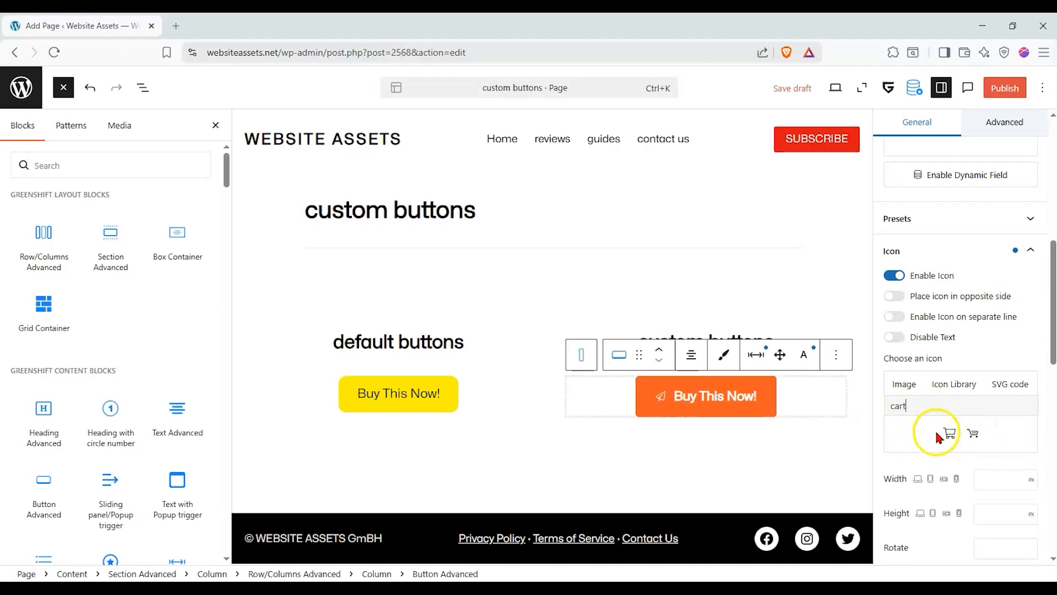
{"action": "left_click", "coordinate": [946, 432]}
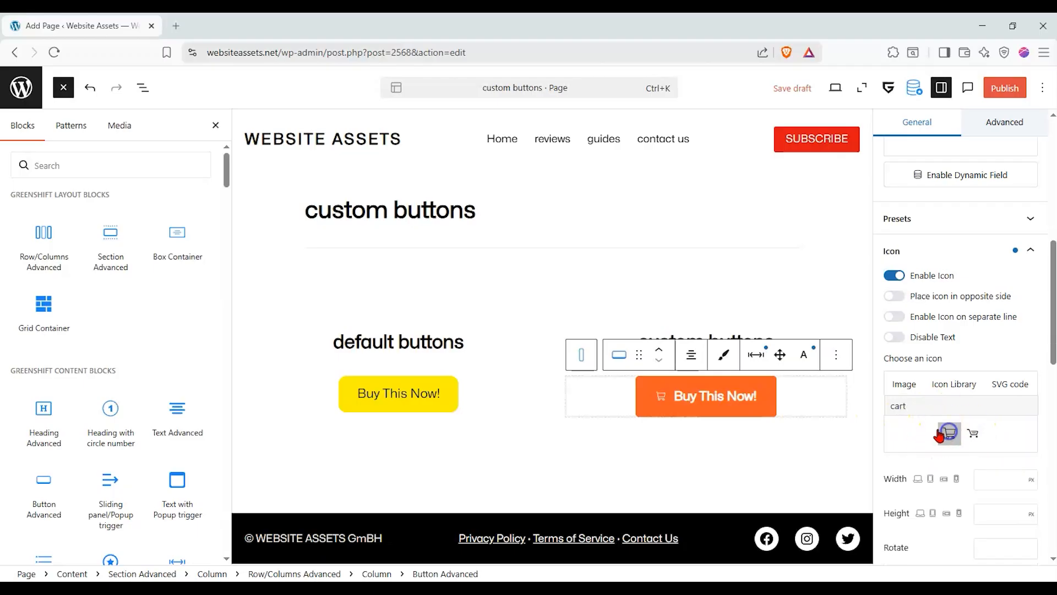
Step: Try placing the cart icon on the opposite side of the label and on a separate line
{"action": "left_click", "coordinate": [894, 296]}
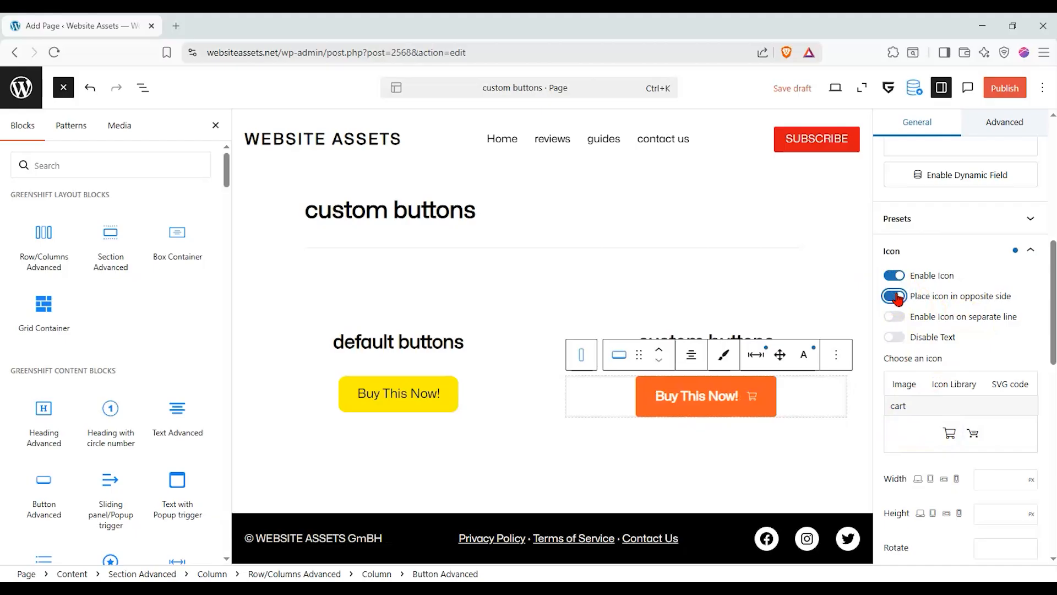
{"action": "left_click", "coordinate": [895, 296]}
{"action": "left_click", "coordinate": [894, 317]}
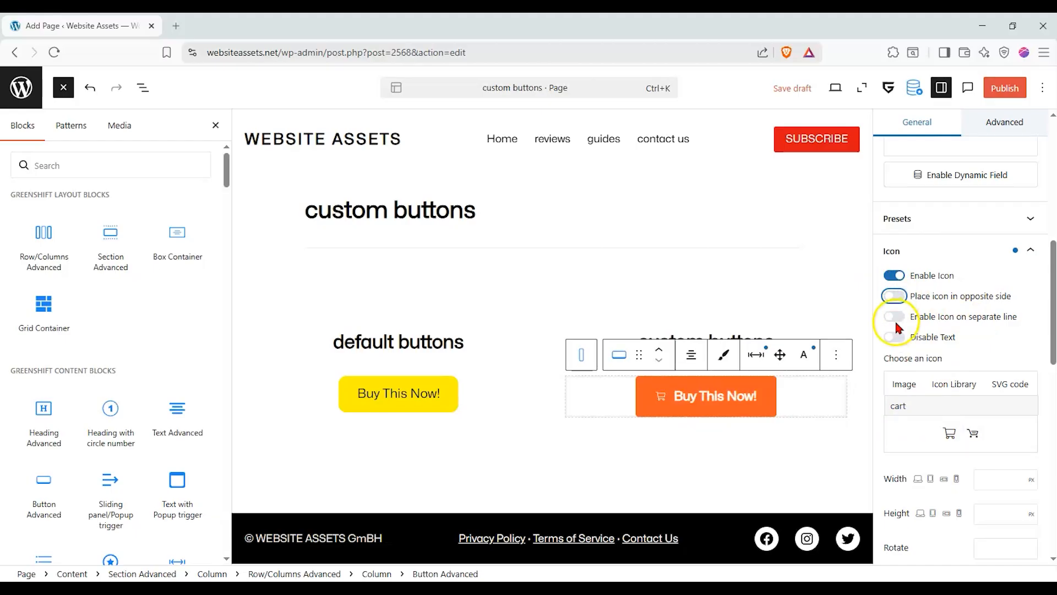
{"action": "left_click", "coordinate": [895, 317]}
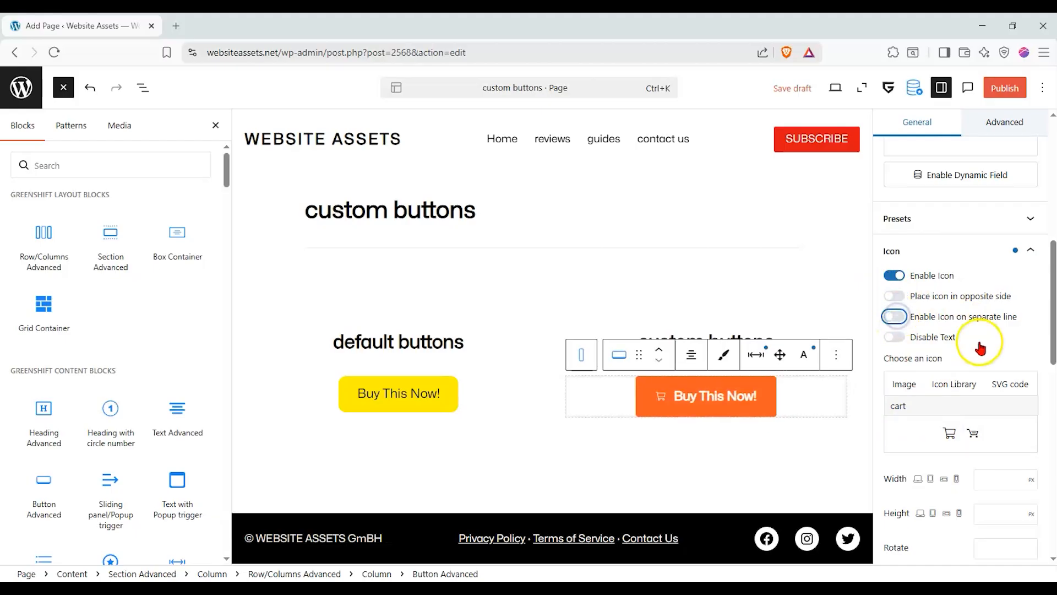
Step: Switch the cart icon's width and height units to percent and set both dimensions to 15
{"action": "scroll", "coordinate": [983, 337], "scroll_direction": "down", "scroll_amount": 1}
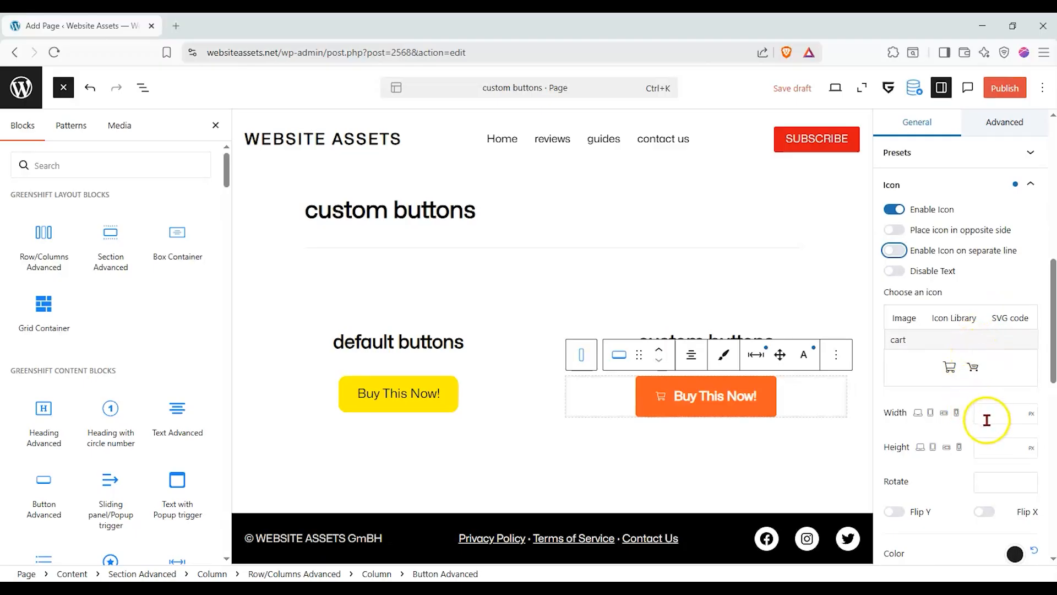
{"action": "left_click", "coordinate": [1032, 414]}
{"action": "left_click", "coordinate": [1041, 205]}
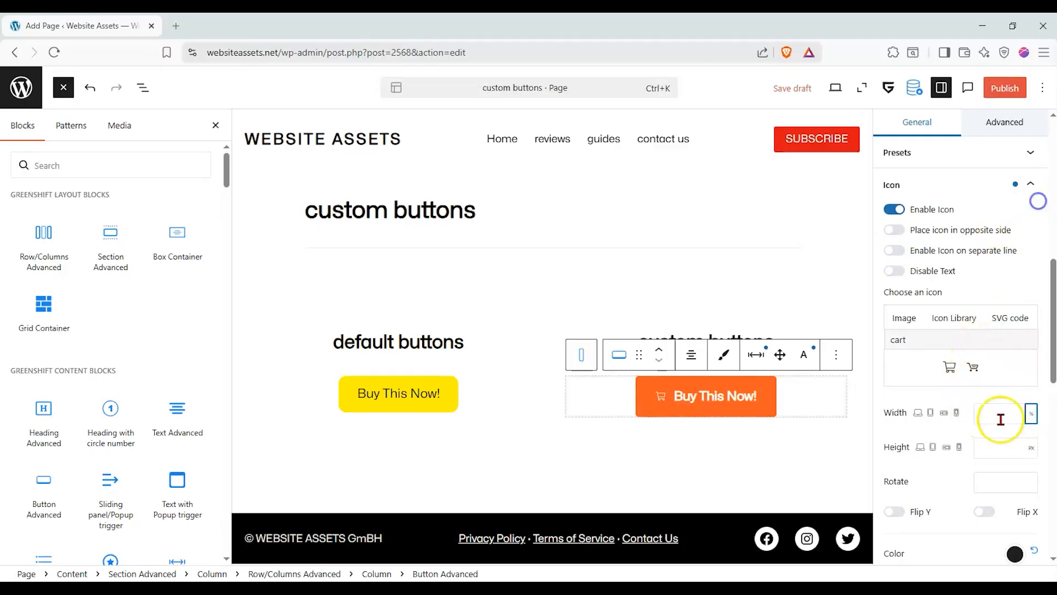
{"action": "left_click", "coordinate": [1008, 414]}
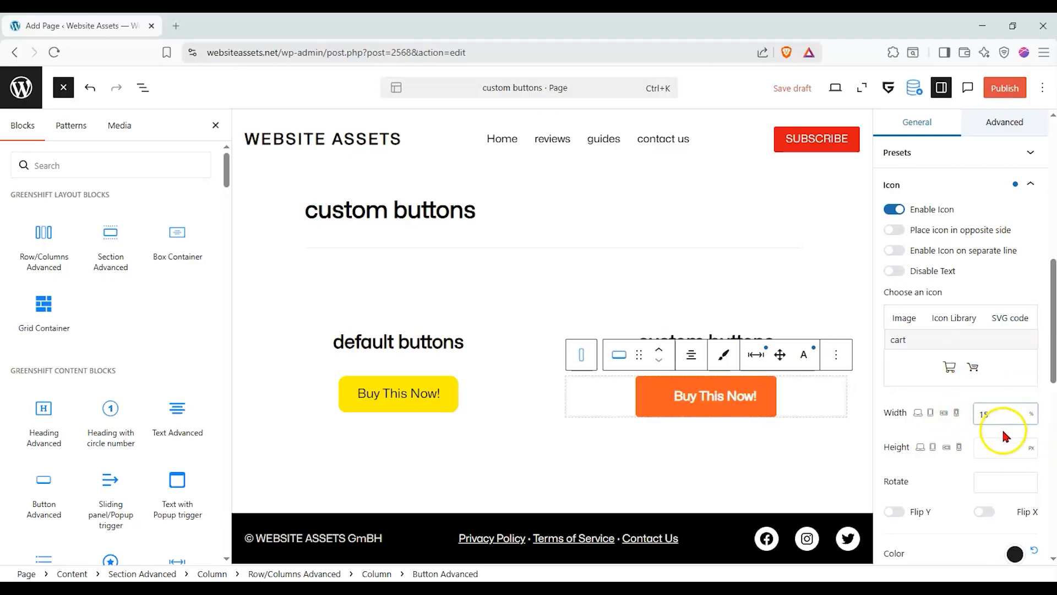
{"action": "left_click", "coordinate": [1031, 447]}
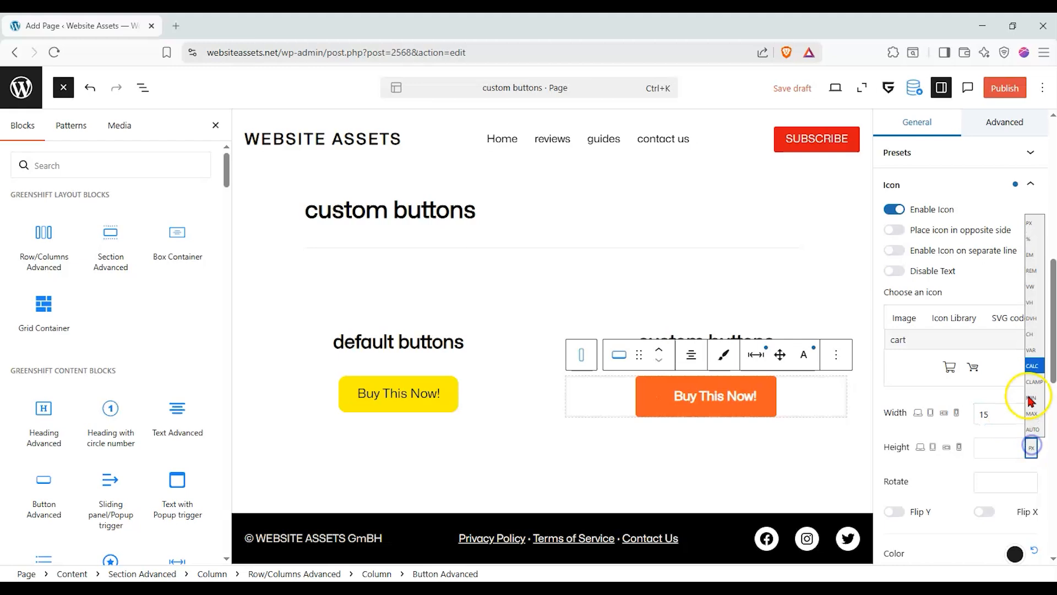
{"action": "left_click", "coordinate": [1029, 238]}
{"action": "left_click", "coordinate": [993, 446]}
{"action": "type", "text": "15"}
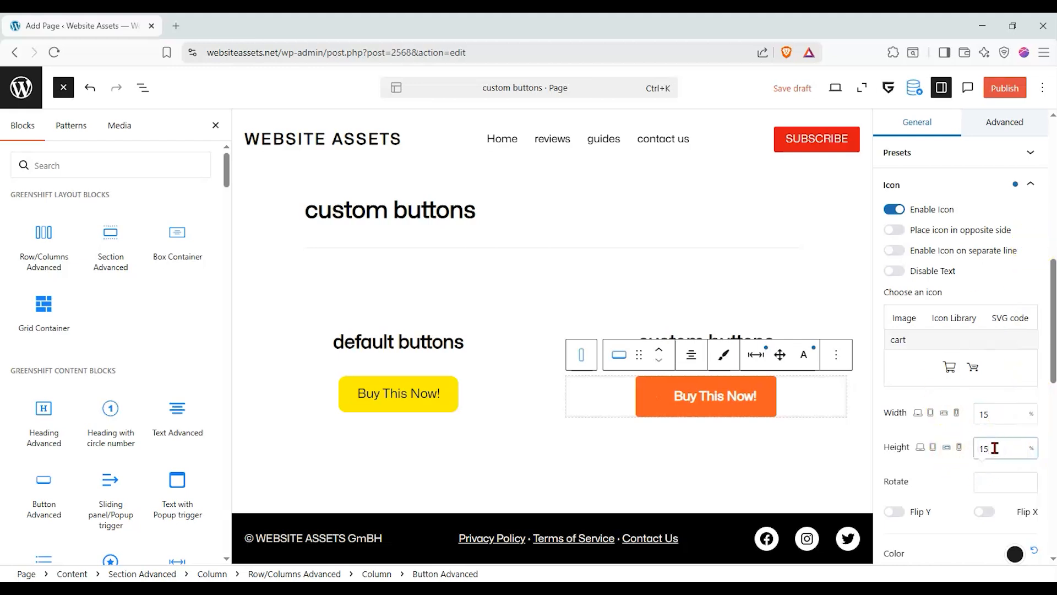
Step: Try 50 for both cart icon dimensions, switch the width to pixels, and set width to 30 px and height to 30%
{"action": "type", "text": "50"}
{"action": "double_click", "coordinate": [986, 419]}
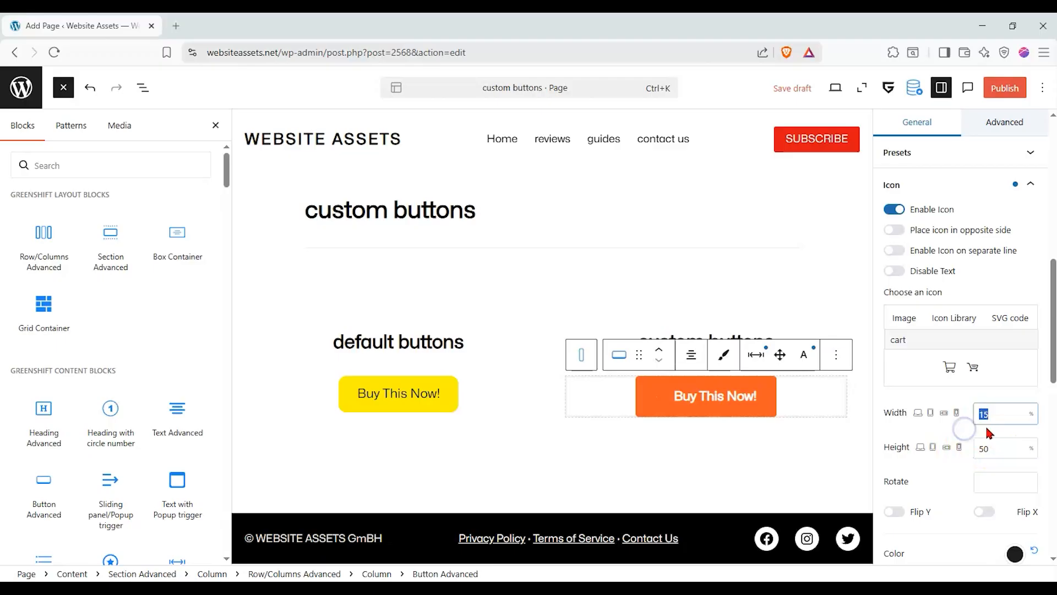
{"action": "left_click", "coordinate": [1031, 414]}
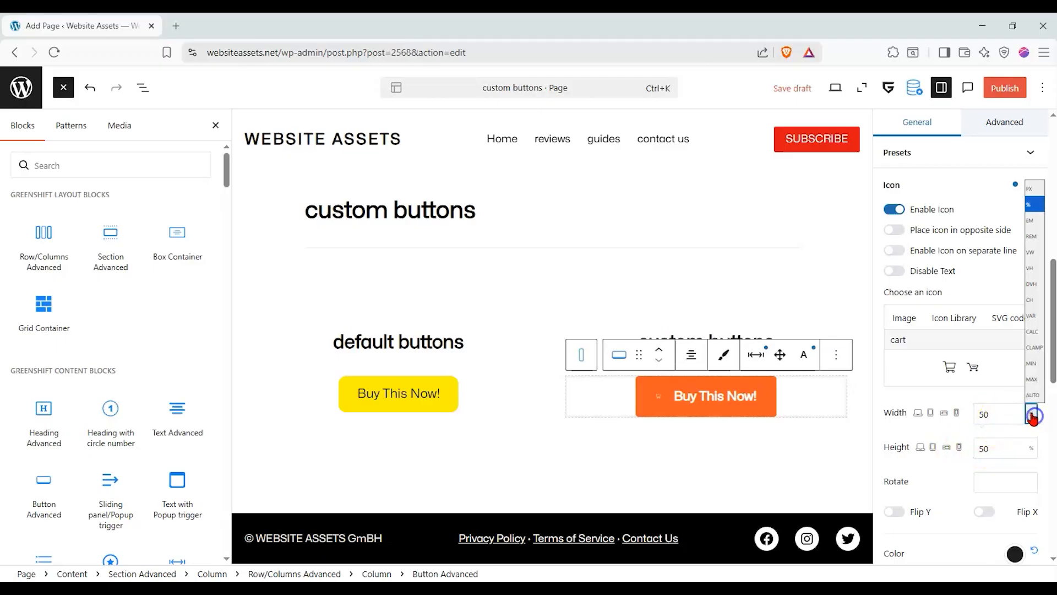
{"action": "left_click", "coordinate": [1035, 190]}
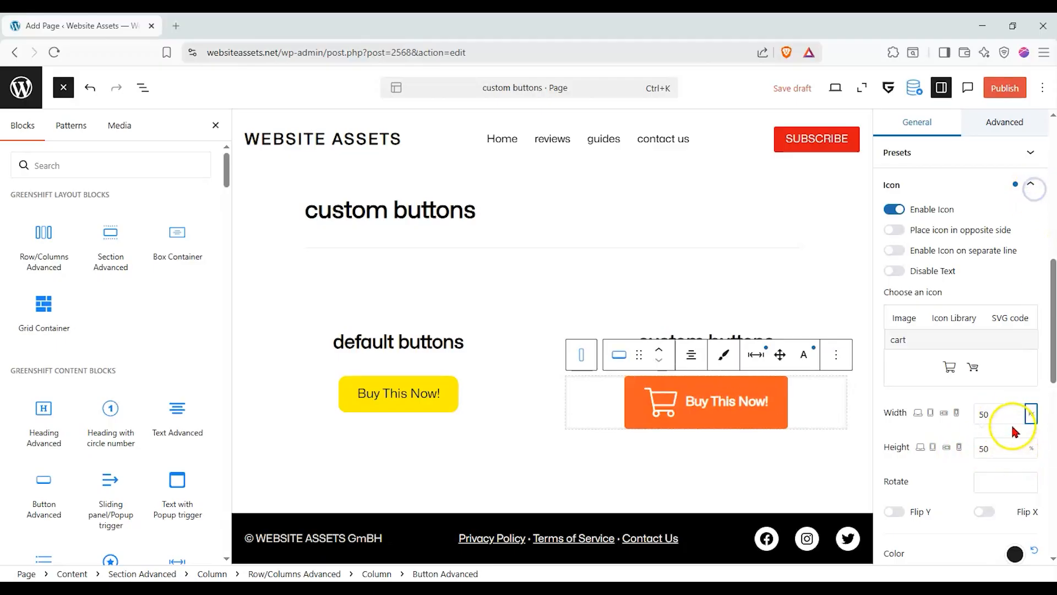
{"action": "left_click_drag", "start_coordinate": [1012, 415], "coordinate": [935, 451]}
{"action": "type", "text": "3030"}
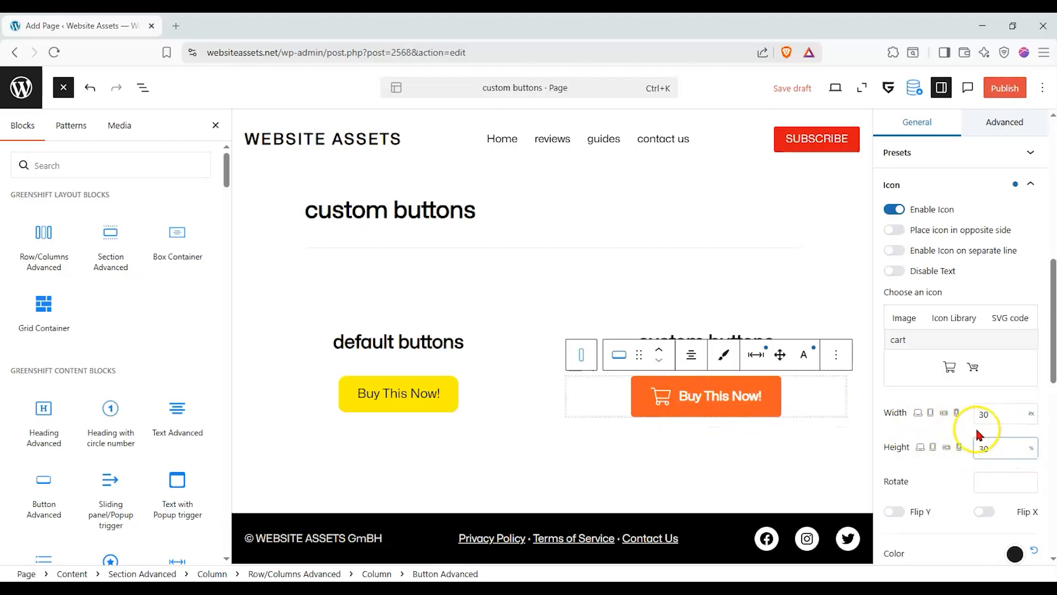
Step: Try flipping the cart icon with the Flip Y and Flip X options
{"action": "scroll", "coordinate": [977, 432], "scroll_direction": "down", "scroll_amount": 4}
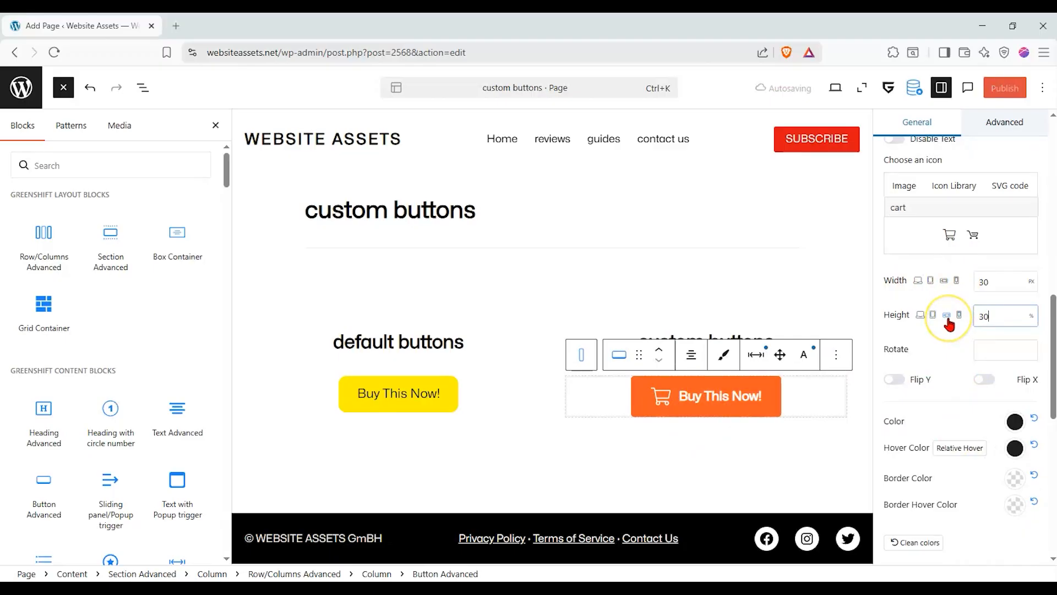
{"action": "left_click", "coordinate": [894, 380]}
{"action": "left_click", "coordinate": [894, 383]}
{"action": "left_click", "coordinate": [978, 380]}
{"action": "left_click", "coordinate": [982, 380]}
{"action": "left_click", "coordinate": [898, 377]}
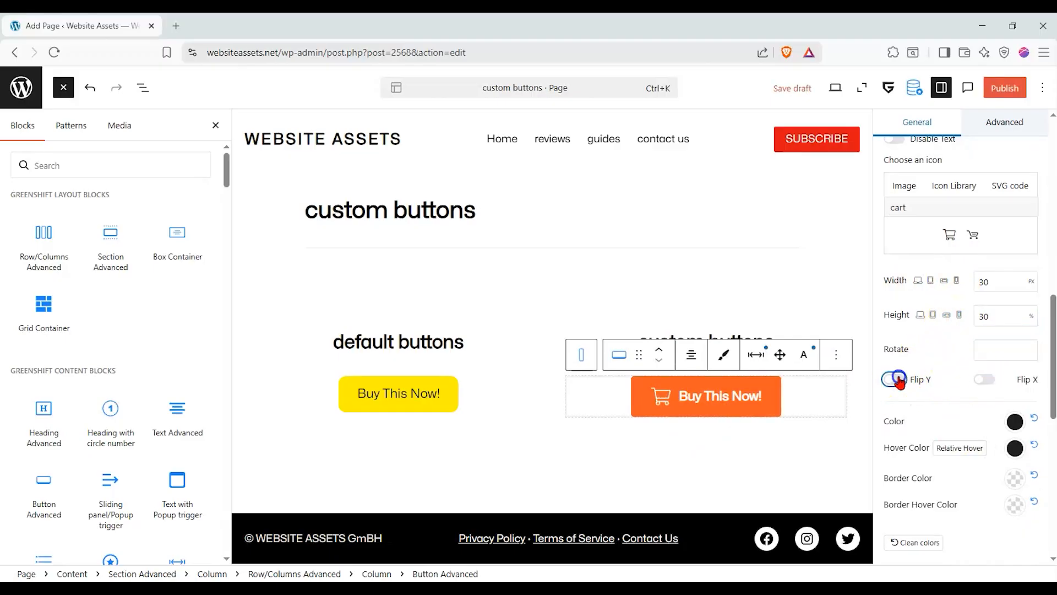
Step: Clear the icon search, examine the Image, SVG code and Icon Library sources, and collapse the icon settings
{"action": "scroll", "coordinate": [945, 378], "scroll_direction": "up", "scroll_amount": 5}
{"action": "scroll", "coordinate": [945, 378], "scroll_direction": "down", "scroll_amount": 2}
{"action": "left_click_drag", "start_coordinate": [949, 406], "coordinate": [810, 407]}
{"action": "key", "text": "BackSpace"}
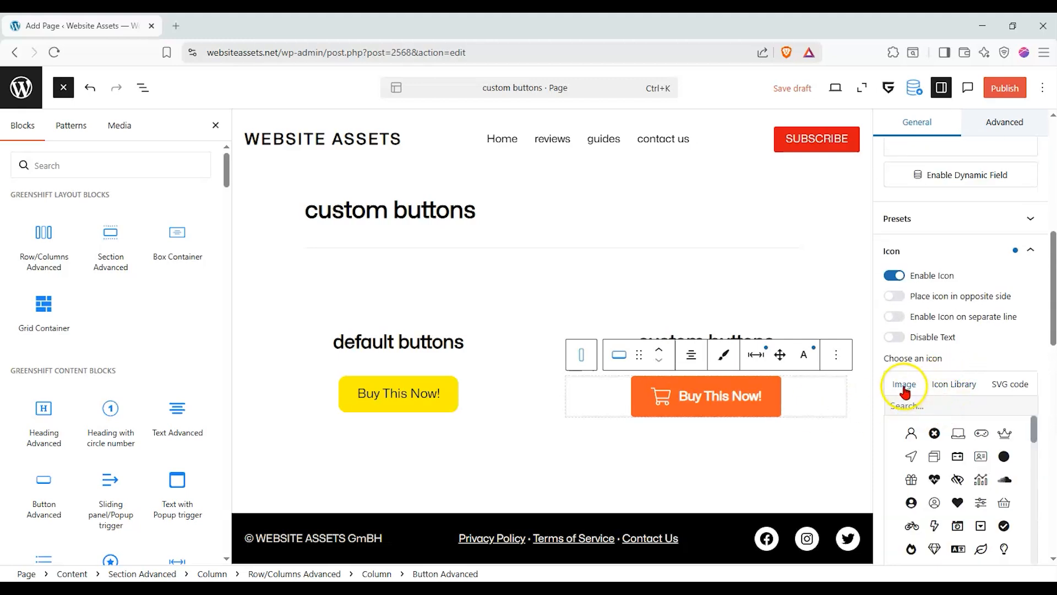
{"action": "scroll", "coordinate": [906, 380], "scroll_direction": "down", "scroll_amount": 3}
{"action": "left_click", "coordinate": [909, 256]}
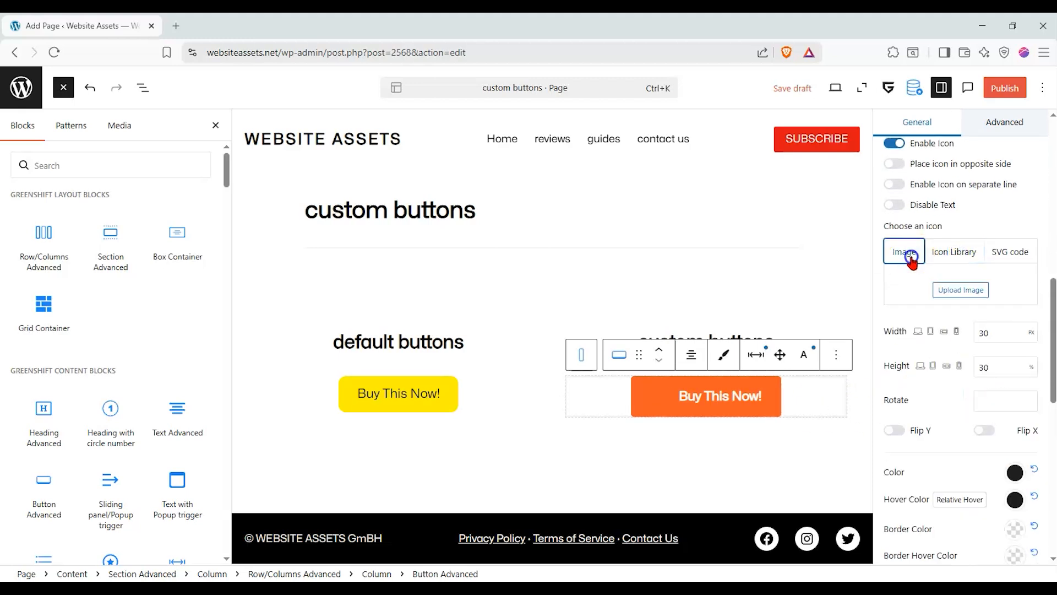
{"action": "left_click", "coordinate": [999, 251]}
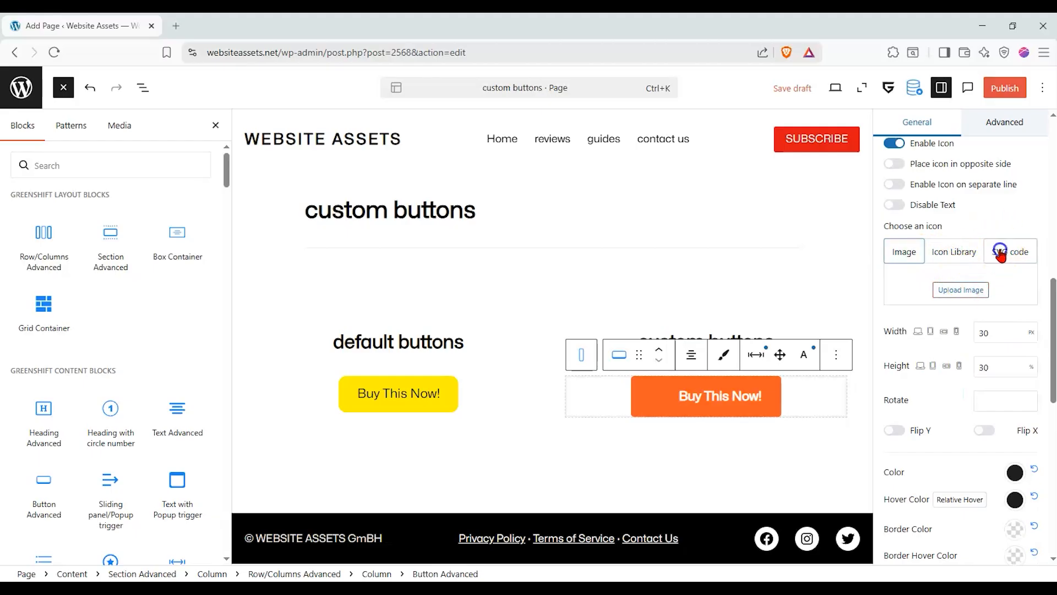
{"action": "left_click", "coordinate": [964, 257]}
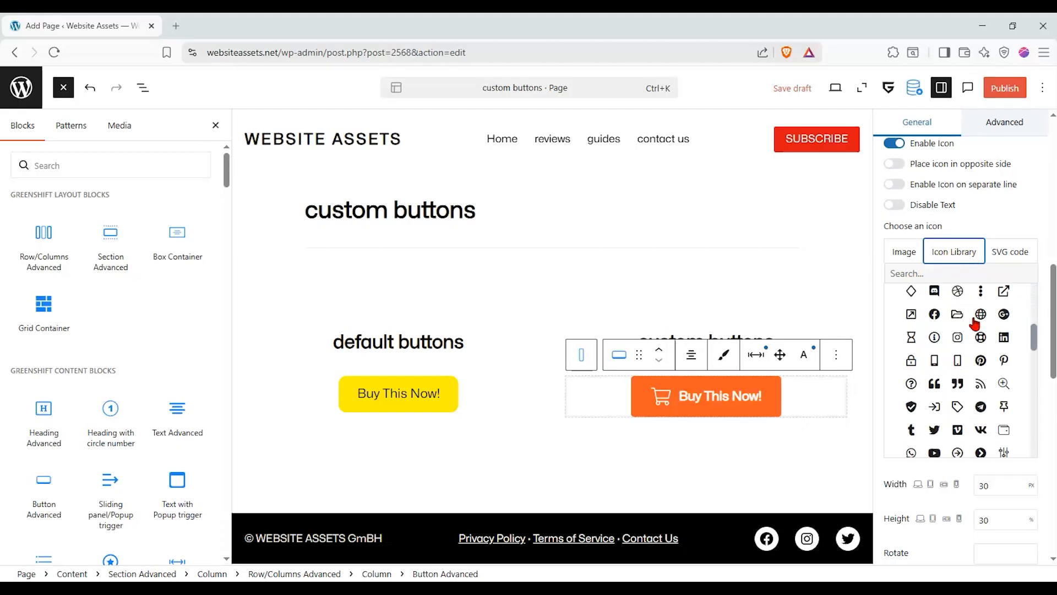
{"action": "scroll", "coordinate": [1014, 264], "scroll_direction": "up", "scroll_amount": 3}
{"action": "left_click", "coordinate": [1025, 257]}
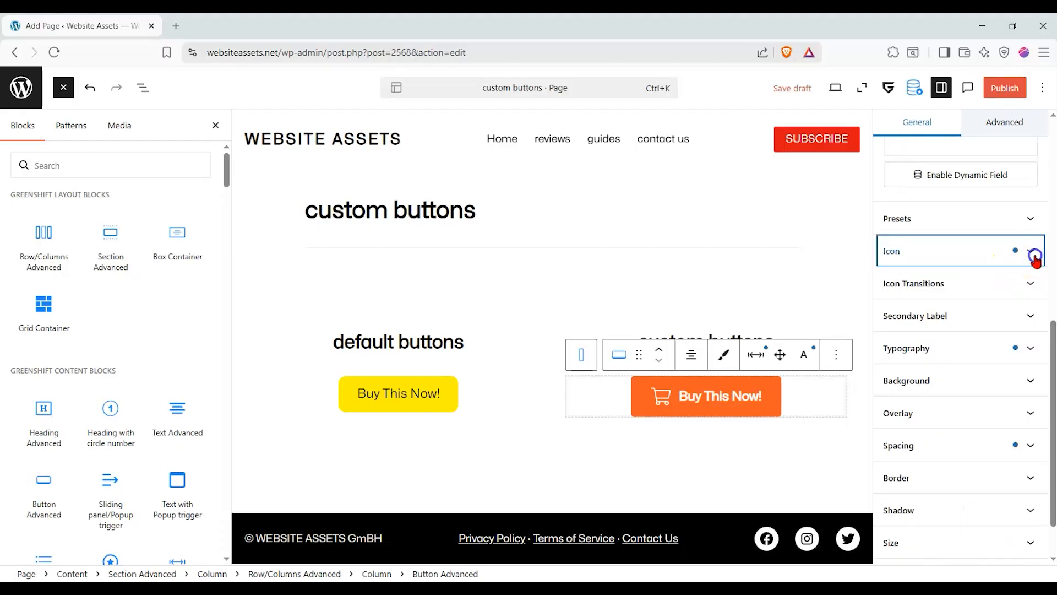
{"action": "left_click", "coordinate": [1025, 282]}
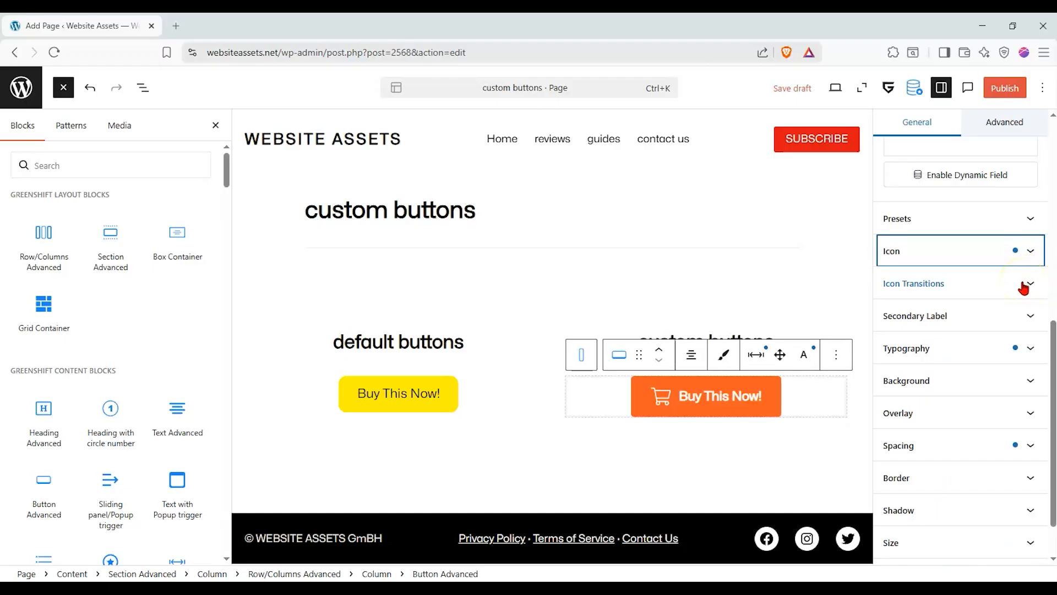
{"action": "left_click", "coordinate": [1005, 288]}
{"action": "left_click", "coordinate": [991, 287]}
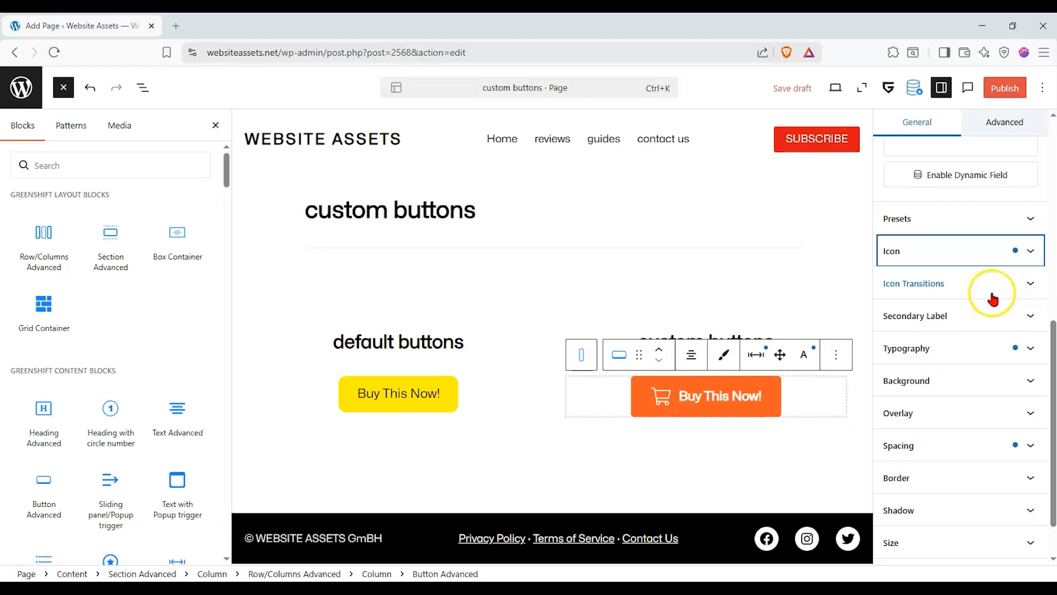
Step: Set the custom button's border radius to 50 px on all four corners
{"action": "left_click", "coordinate": [961, 476]}
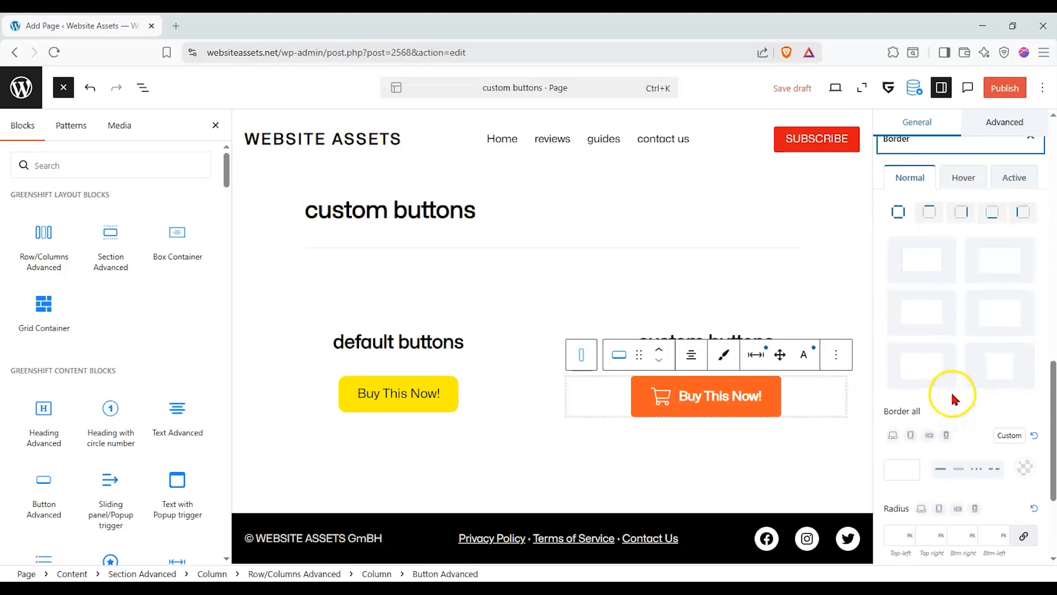
{"action": "scroll", "coordinate": [954, 399], "scroll_direction": "down", "scroll_amount": 3}
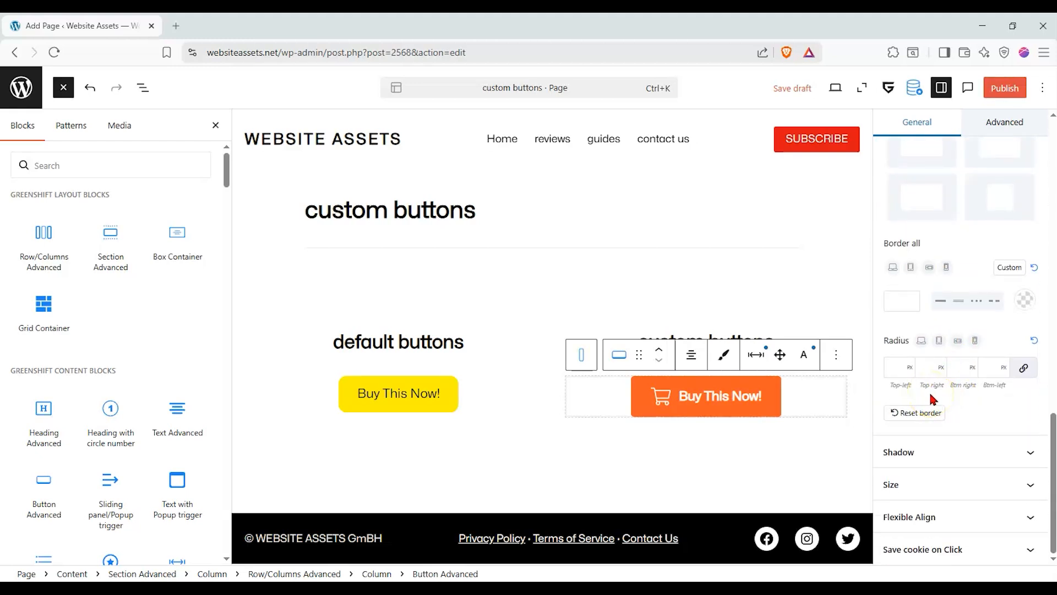
{"action": "left_click", "coordinate": [1024, 368]}
{"action": "type", "text": "50"}
{"action": "left_click", "coordinate": [911, 412]}
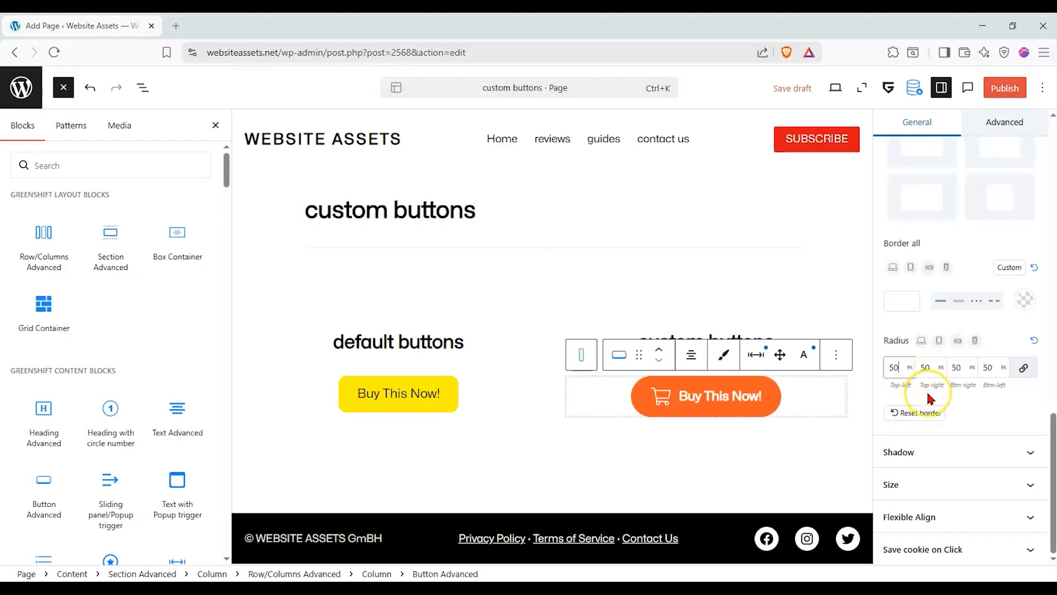
Step: Duplicate the rounded orange custom button directly below the original
{"action": "left_click", "coordinate": [775, 400]}
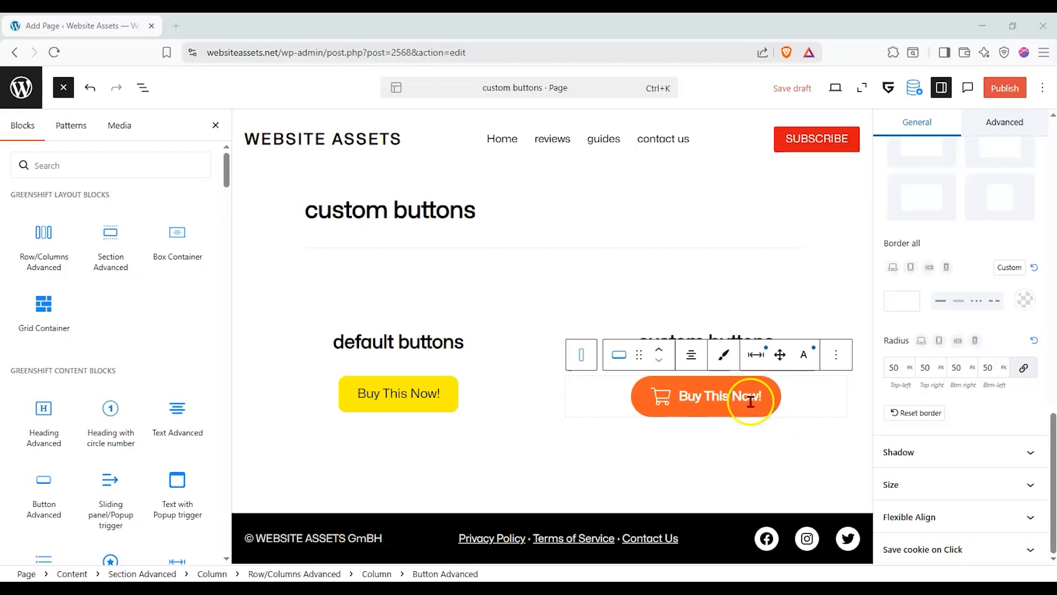
{"action": "left_click", "coordinate": [630, 403]}
{"action": "left_click", "coordinate": [596, 384]}
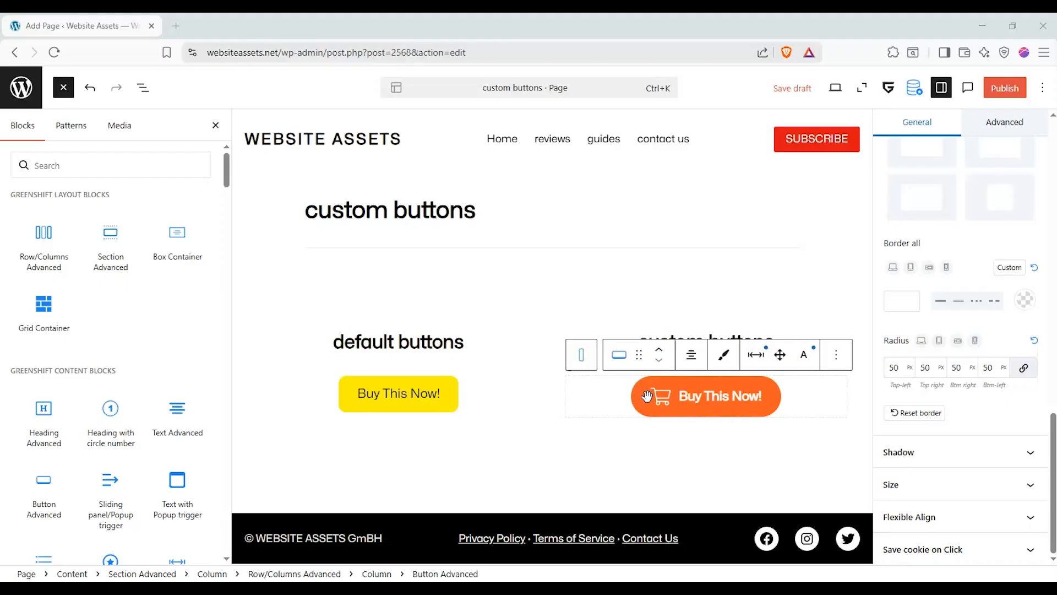
{"action": "left_click", "coordinate": [834, 356]}
{"action": "left_click", "coordinate": [899, 143]}
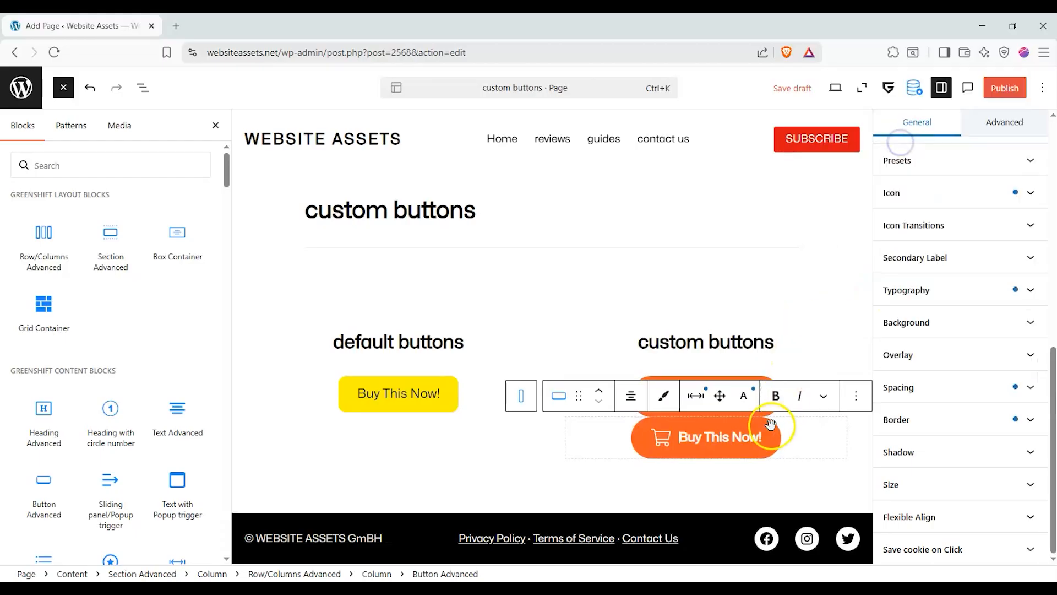
Step: Set the border radius of the duplicated orange button to 4 px on all four corners
{"action": "left_click", "coordinate": [1027, 419]}
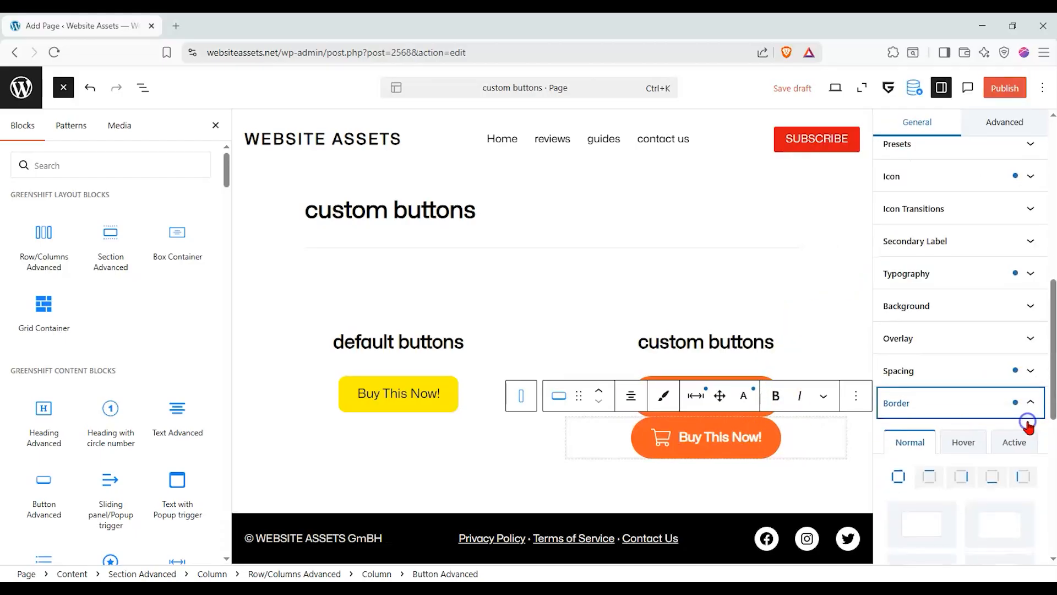
{"action": "scroll", "coordinate": [895, 498], "scroll_direction": "down", "scroll_amount": 5}
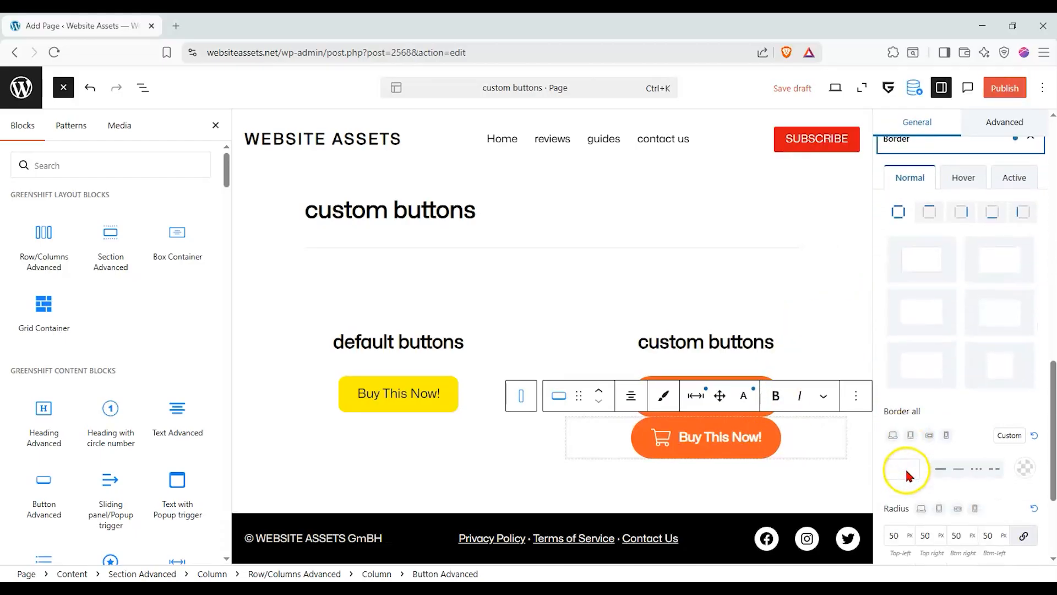
{"action": "scroll", "coordinate": [908, 471], "scroll_direction": "down", "scroll_amount": 2}
{"action": "left_click", "coordinate": [896, 404]}
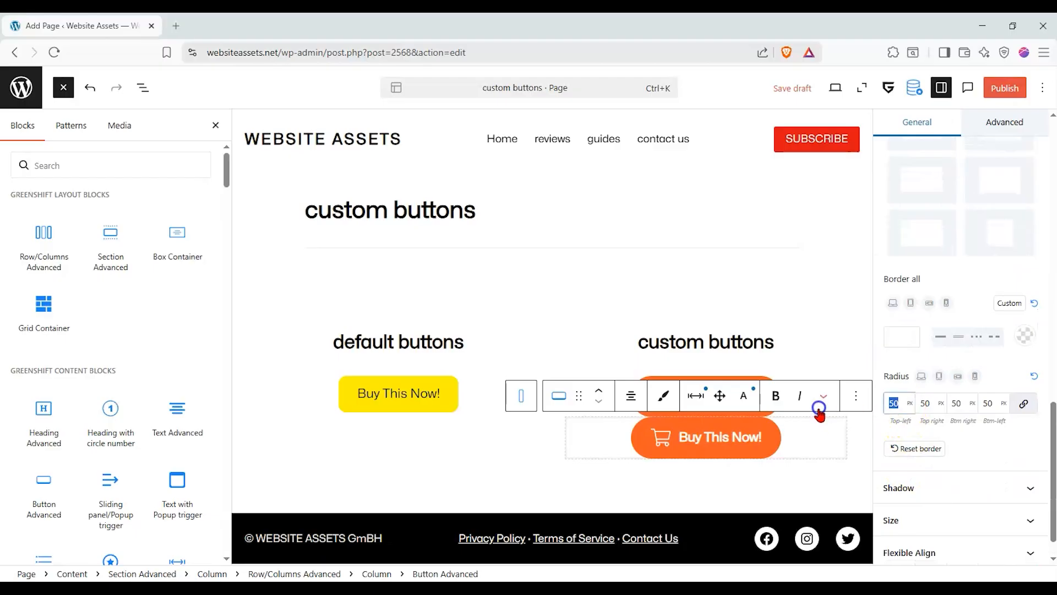
{"action": "type", "text": "4"}
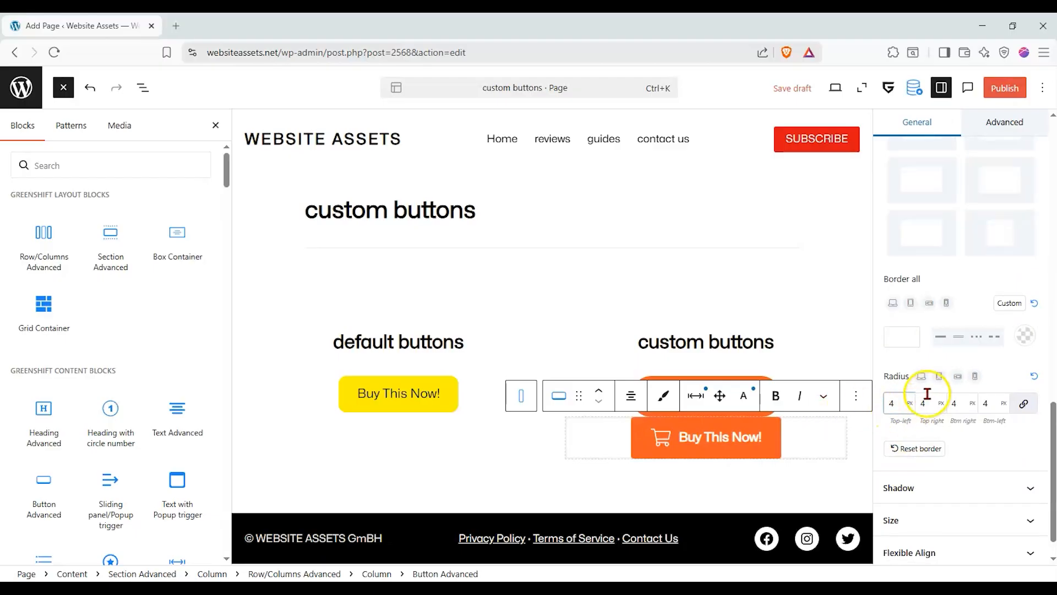
{"action": "left_click", "coordinate": [585, 342]}
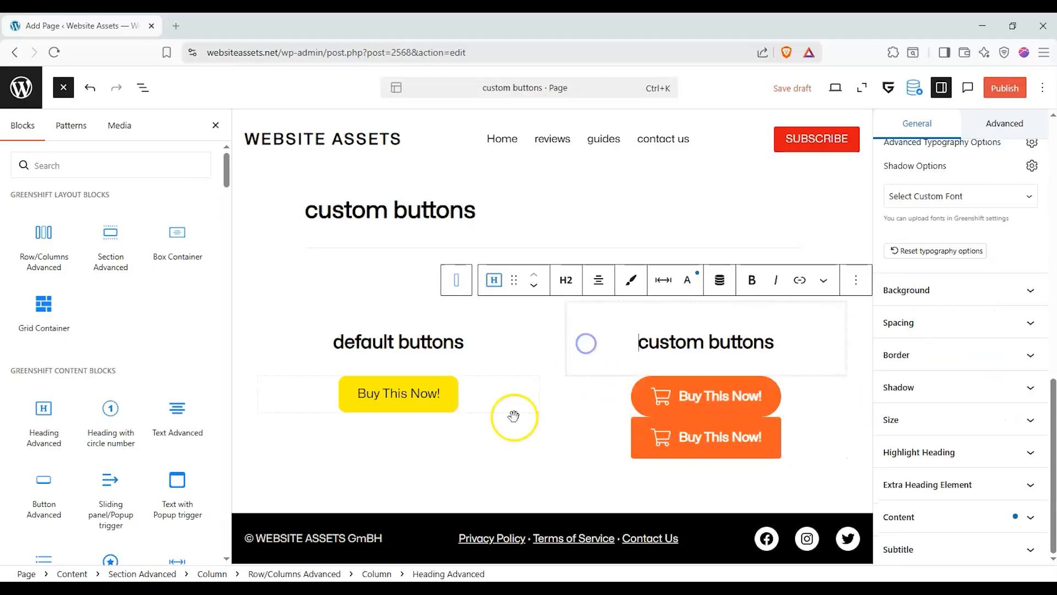
Step: Give the lower orange button a top margin of 50 px to separate it from the rounded one
{"action": "left_click", "coordinate": [729, 426]}
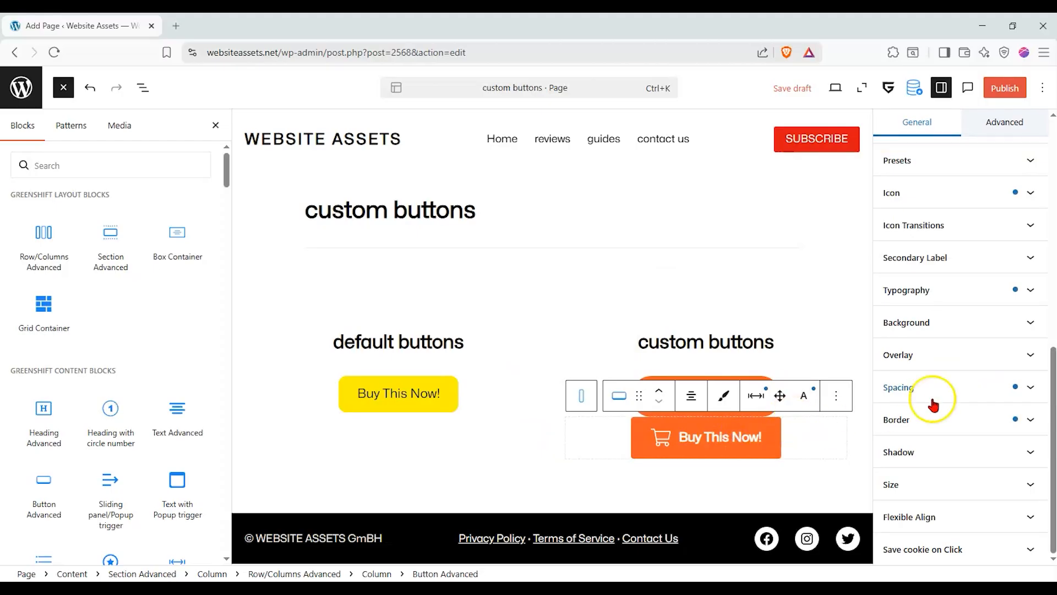
{"action": "left_click", "coordinate": [1014, 388]}
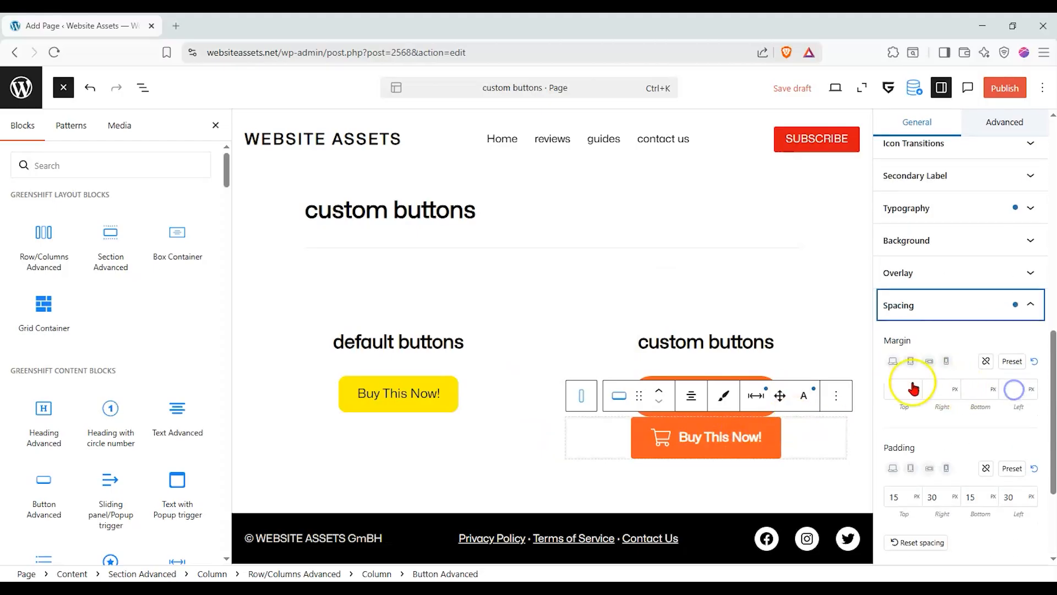
{"action": "left_click", "coordinate": [942, 388]}
{"action": "type", "text": "5"}
{"action": "key", "text": "BackSpace"}
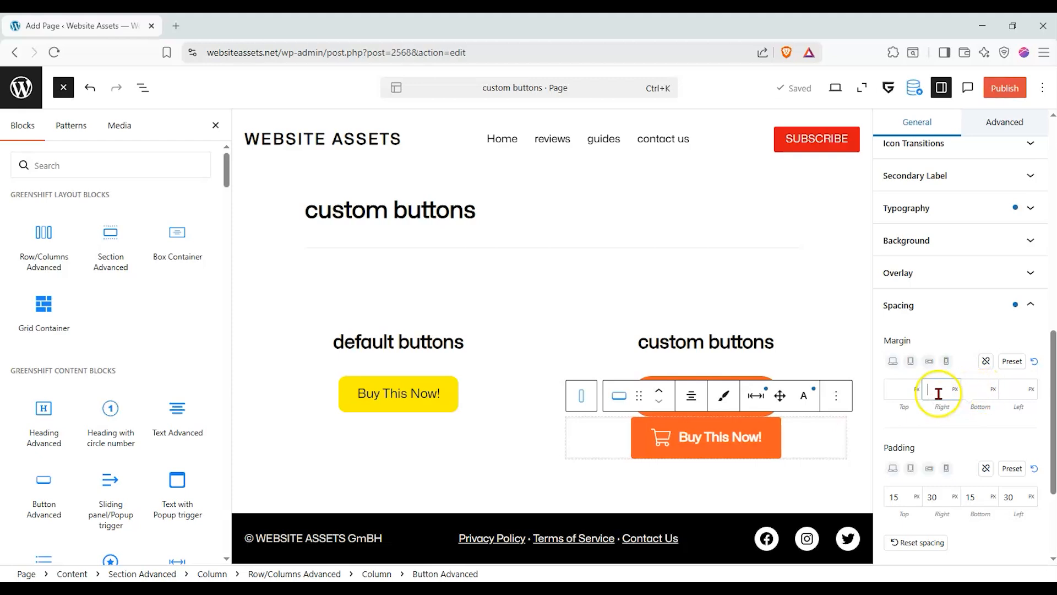
{"action": "left_click", "coordinate": [903, 390]}
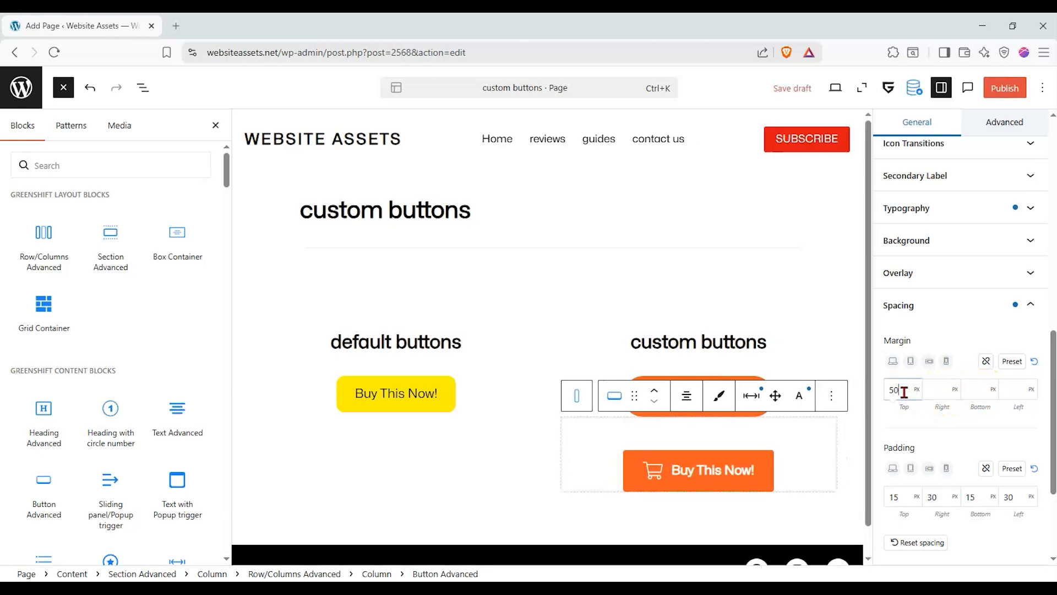
{"action": "left_click", "coordinate": [498, 381]}
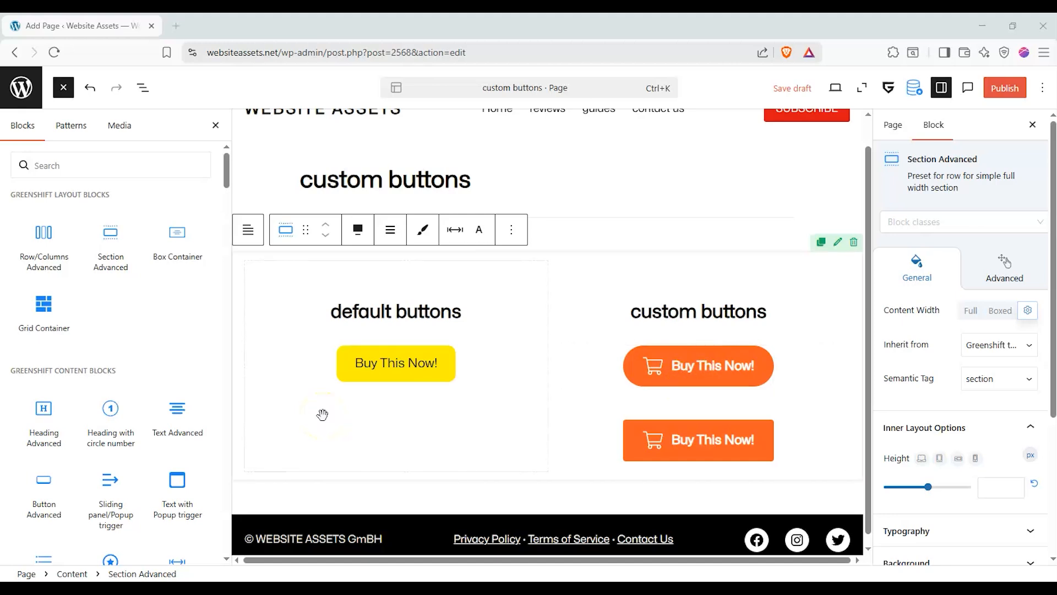
Step: Add a Section Advanced block below the button comparison and insert a Heading Advanced block in it reading "neon glow button"
{"action": "left_click_drag", "start_coordinate": [111, 256], "coordinate": [438, 480]}
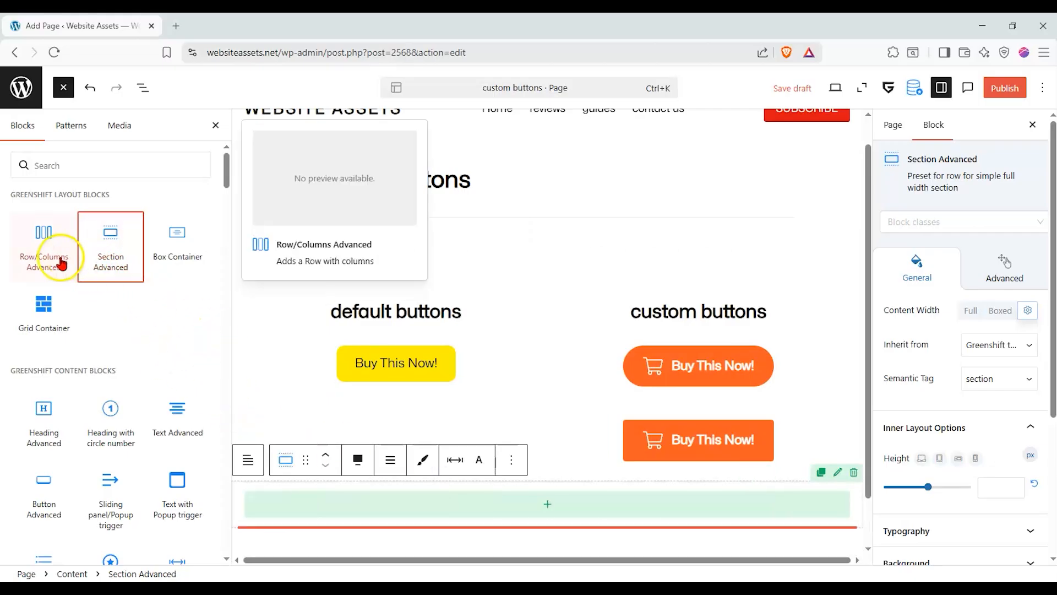
{"action": "scroll", "coordinate": [275, 388], "scroll_direction": "down", "scroll_amount": 1}
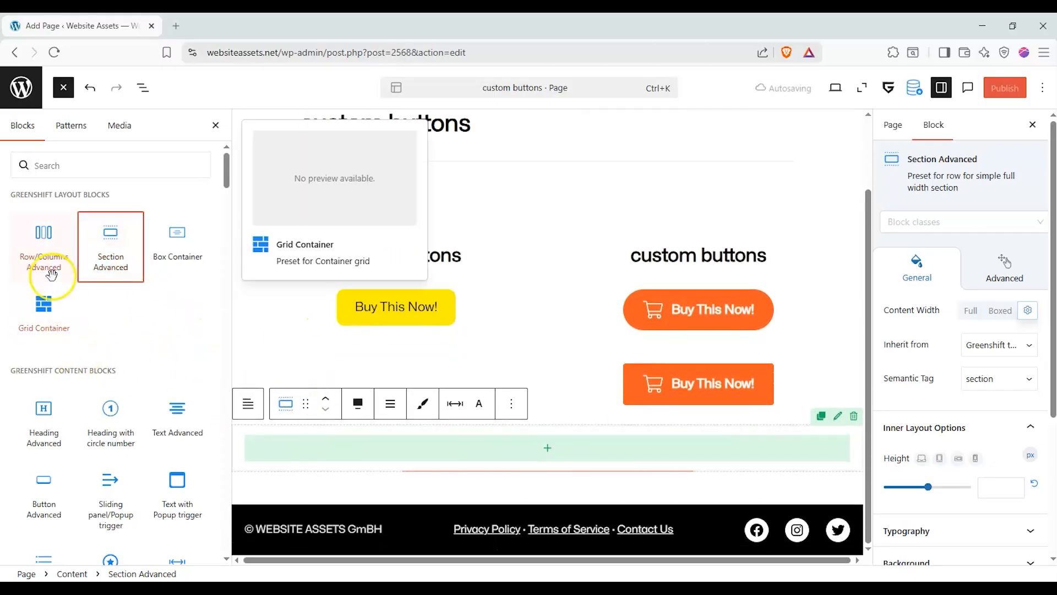
{"action": "left_click_drag", "start_coordinate": [54, 408], "coordinate": [485, 441]}
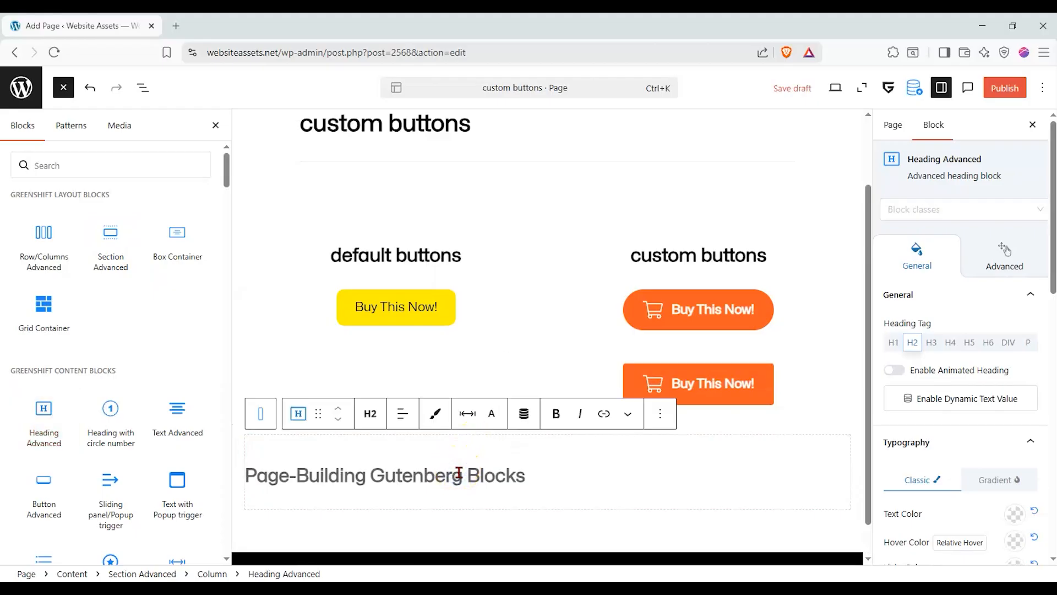
{"action": "type", "text": "neon glow button"}
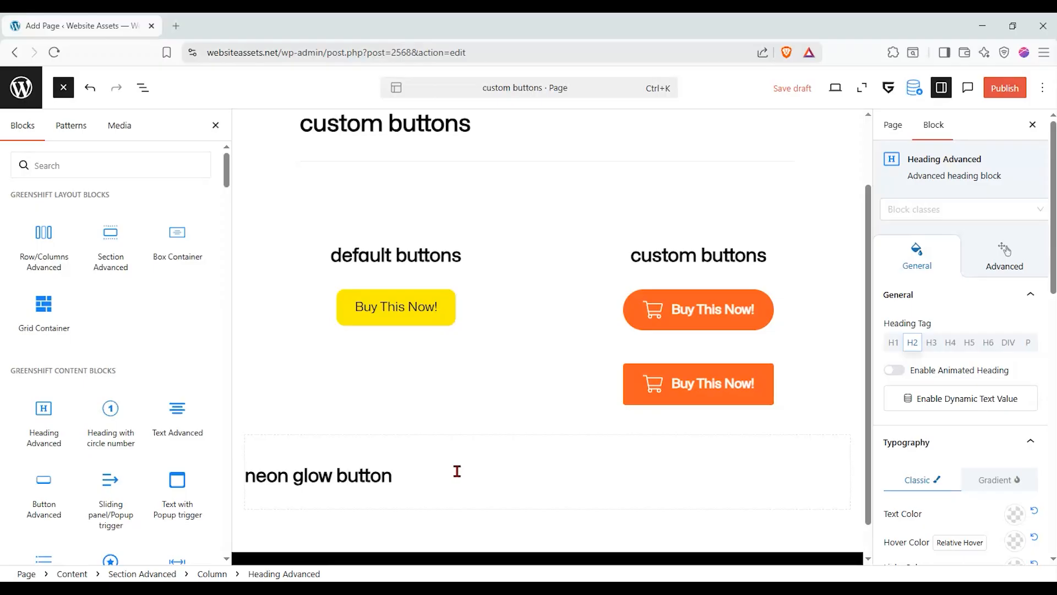
Step: Insert a Button Advanced block below the "neon glow button" heading and align it to the center
{"action": "scroll", "coordinate": [457, 471], "scroll_direction": "down", "scroll_amount": 1}
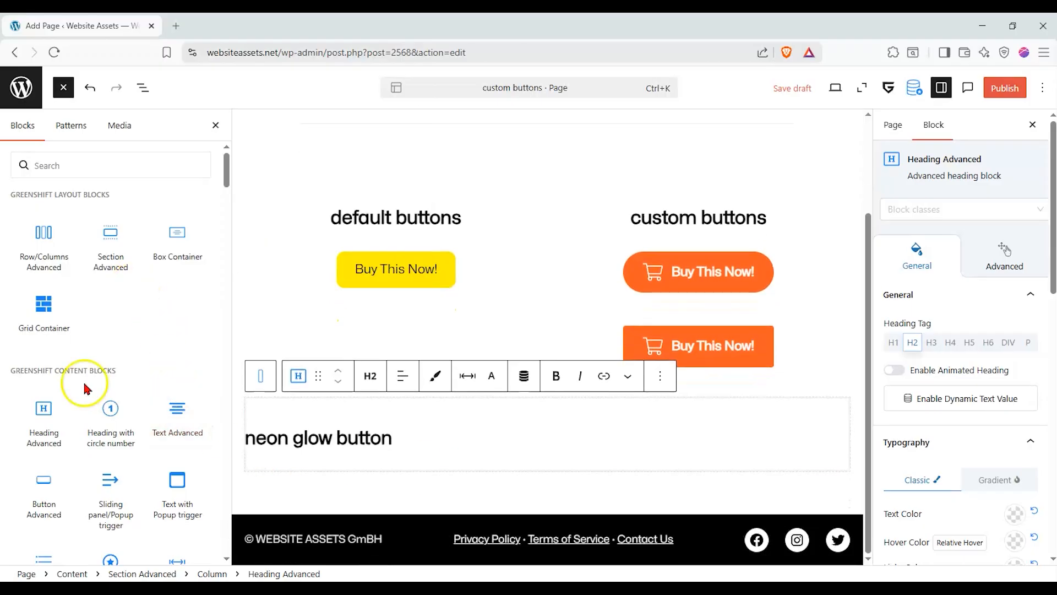
{"action": "left_click_drag", "start_coordinate": [45, 488], "coordinate": [538, 467]}
{"action": "left_click", "coordinate": [603, 367]}
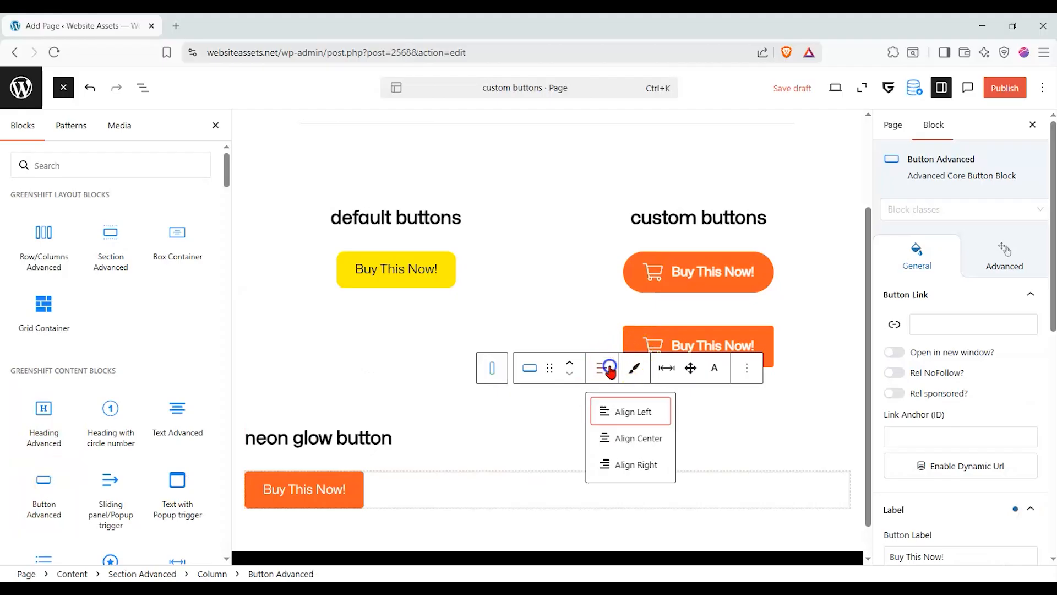
{"action": "left_click", "coordinate": [638, 444]}
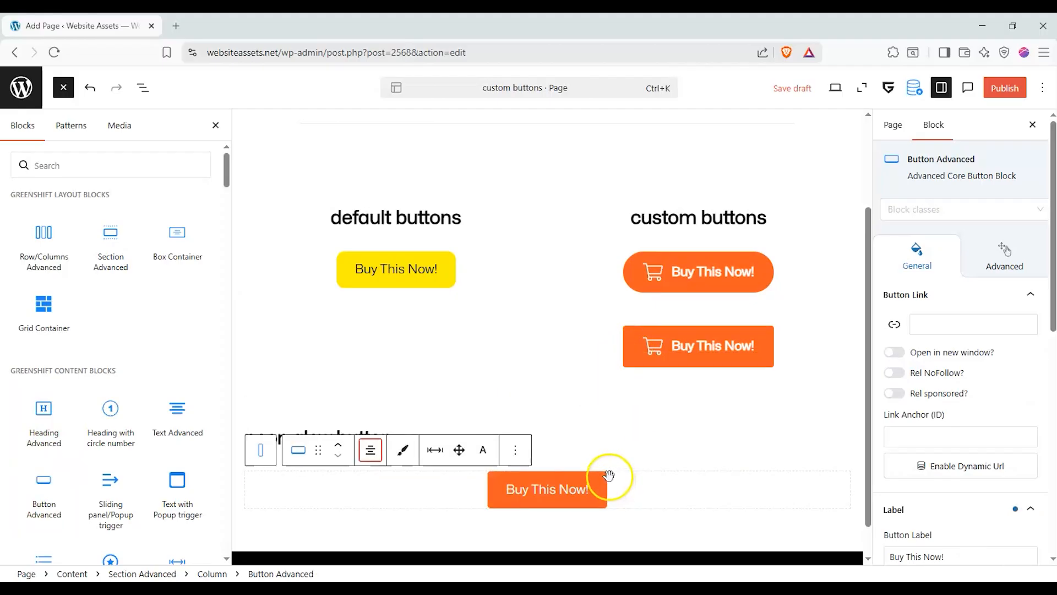
Step: Change the new centered button's label to "Learn More!" and collapse the label settings
{"action": "left_click", "coordinate": [586, 494]}
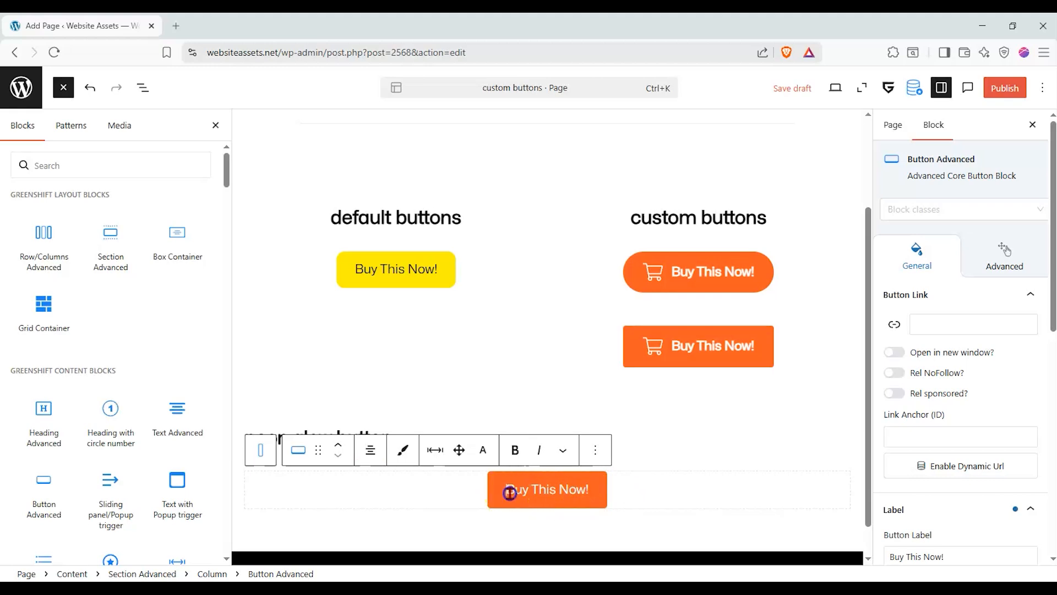
{"action": "left_click_drag", "start_coordinate": [504, 490], "coordinate": [608, 494]}
{"action": "type", "text": "Learn"}
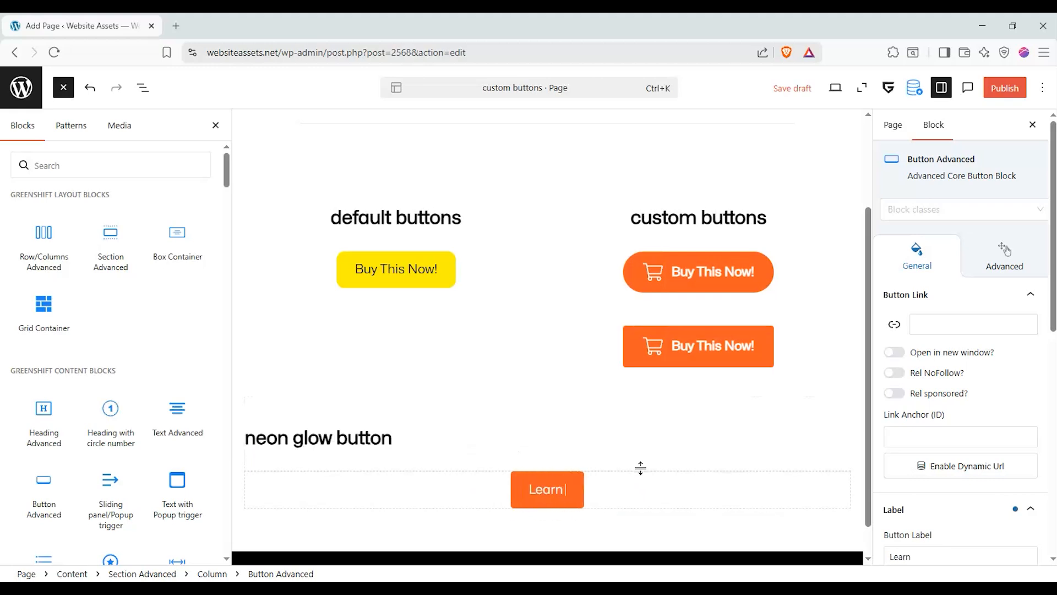
{"action": "type", "text": " More!"}
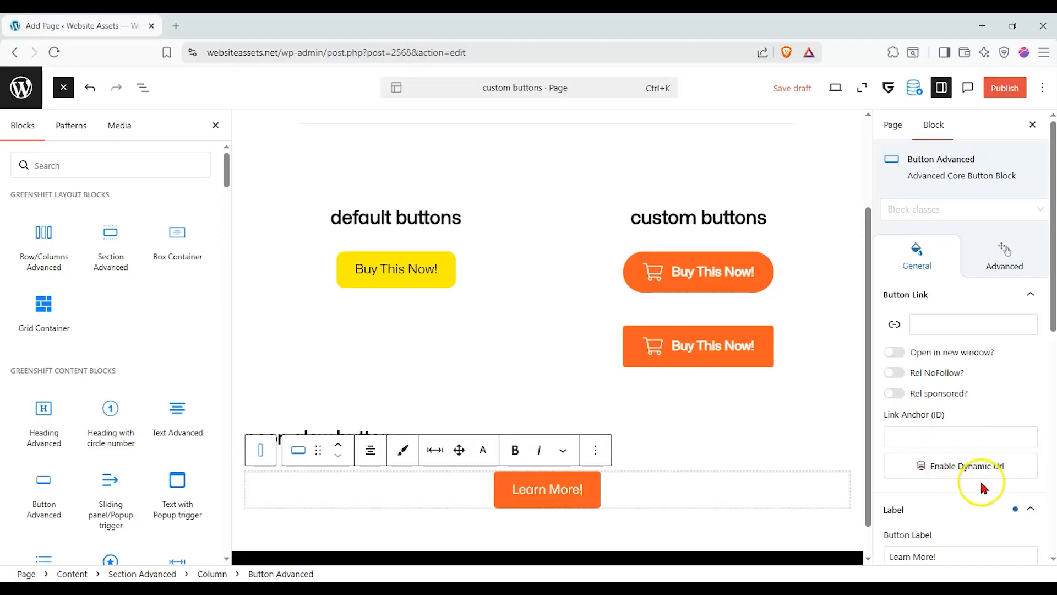
{"action": "scroll", "coordinate": [972, 472], "scroll_direction": "down", "scroll_amount": 1}
{"action": "left_click", "coordinate": [968, 456]}
Step: Set the "Learn More!" button's padding to 15 px top and bottom and 30 px left and right
{"action": "scroll", "coordinate": [964, 455], "scroll_direction": "down", "scroll_amount": 1}
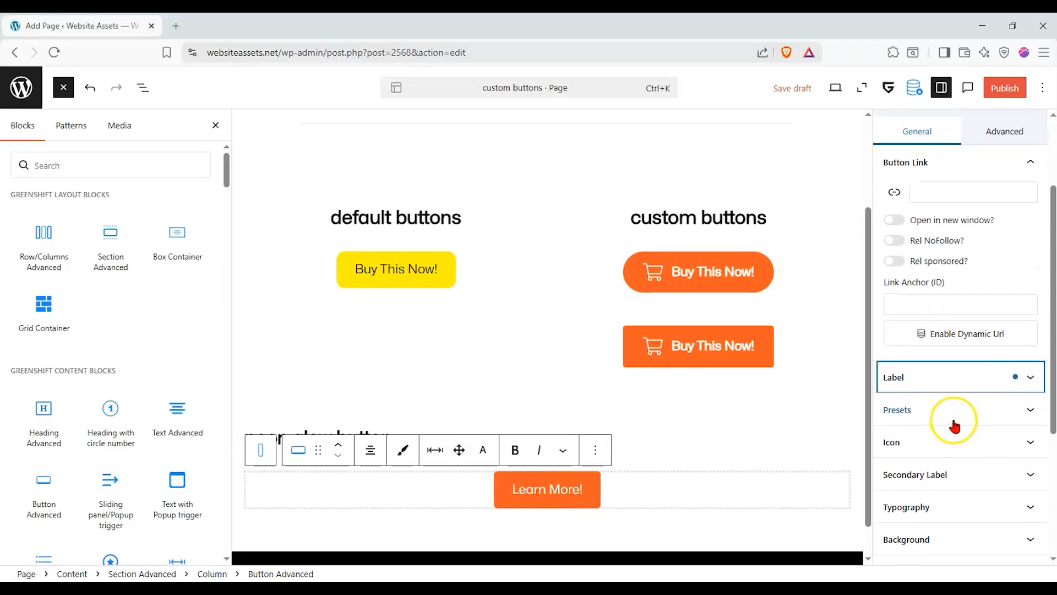
{"action": "scroll", "coordinate": [956, 424], "scroll_direction": "down", "scroll_amount": 2}
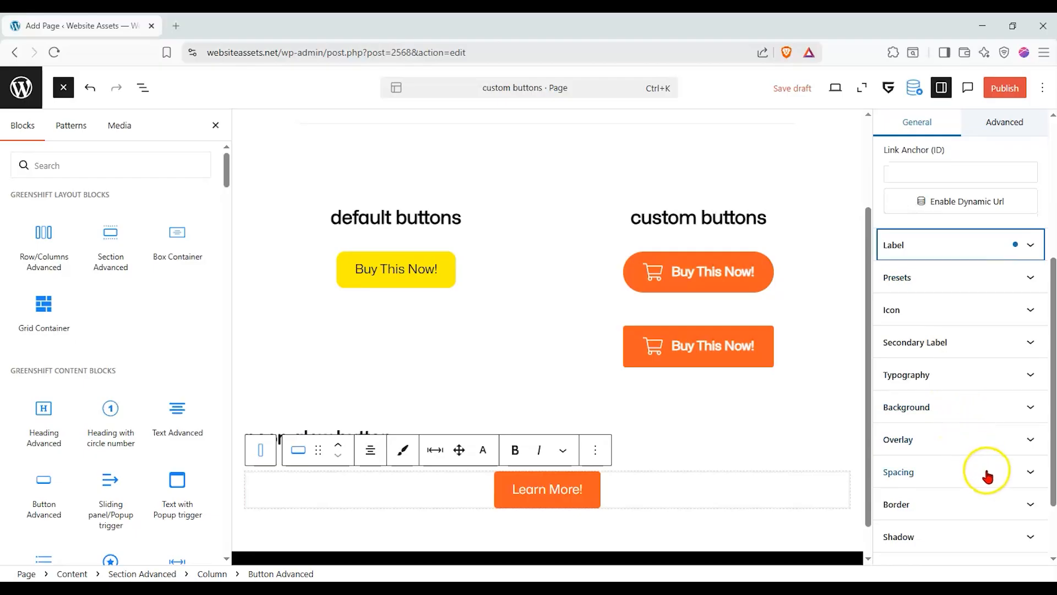
{"action": "left_click", "coordinate": [985, 471]}
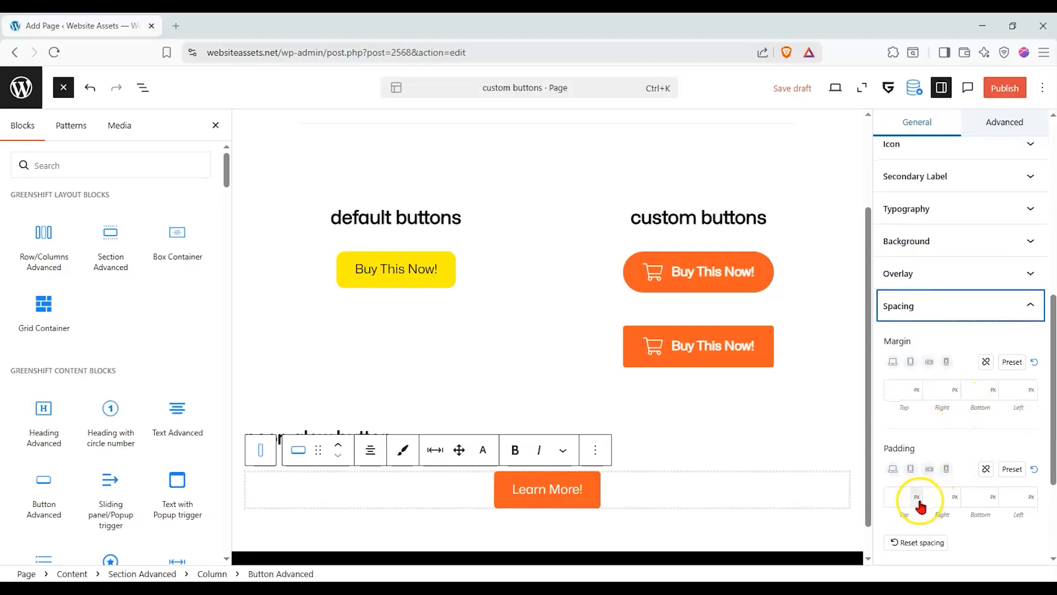
{"action": "left_click", "coordinate": [901, 501]}
{"action": "type", "text": "15"}
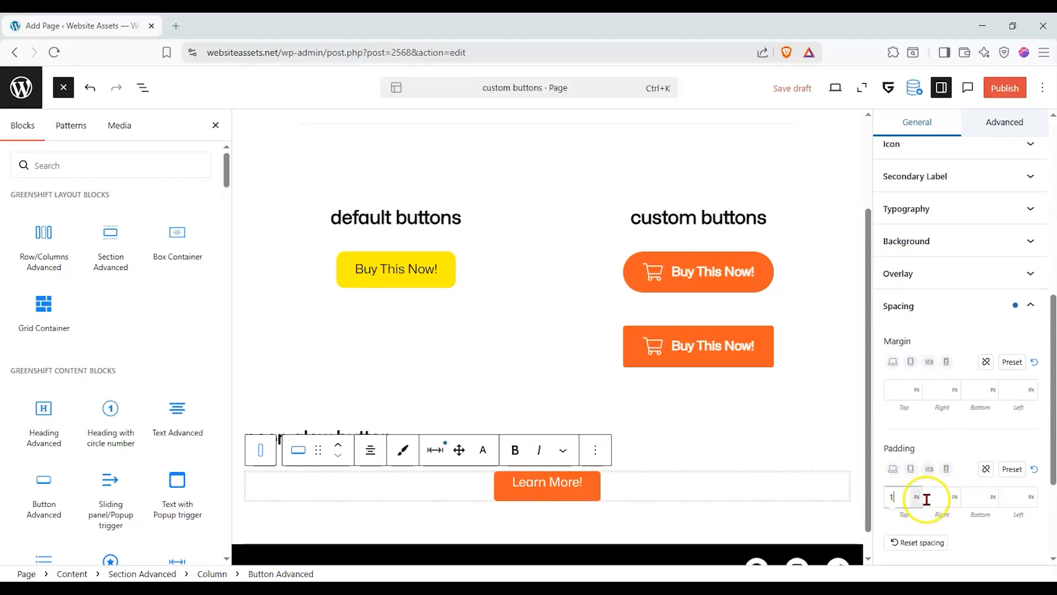
{"action": "left_click", "coordinate": [979, 500]}
{"action": "type", "text": "15"}
{"action": "left_click", "coordinate": [925, 495]}
{"action": "type", "text": "30"}
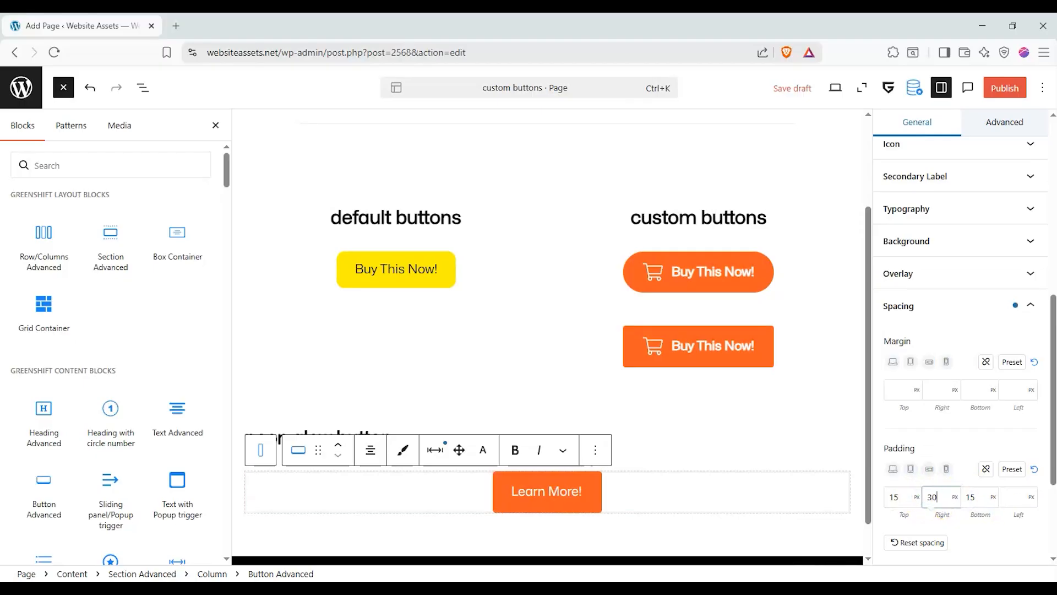
{"action": "left_click", "coordinate": [1015, 501]}
{"action": "type", "text": "30"}
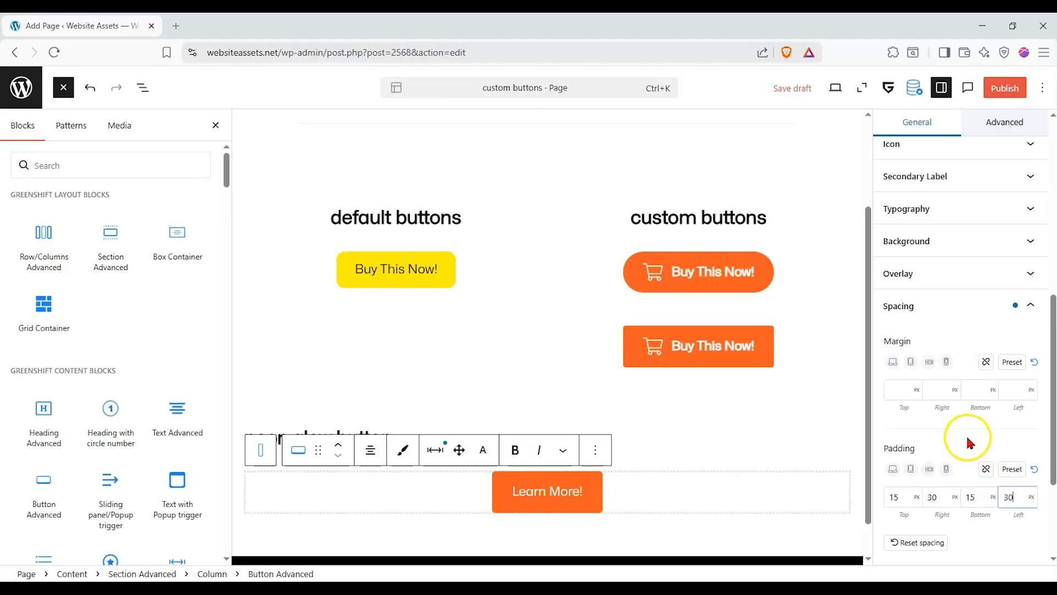
{"action": "left_click", "coordinate": [1029, 306]}
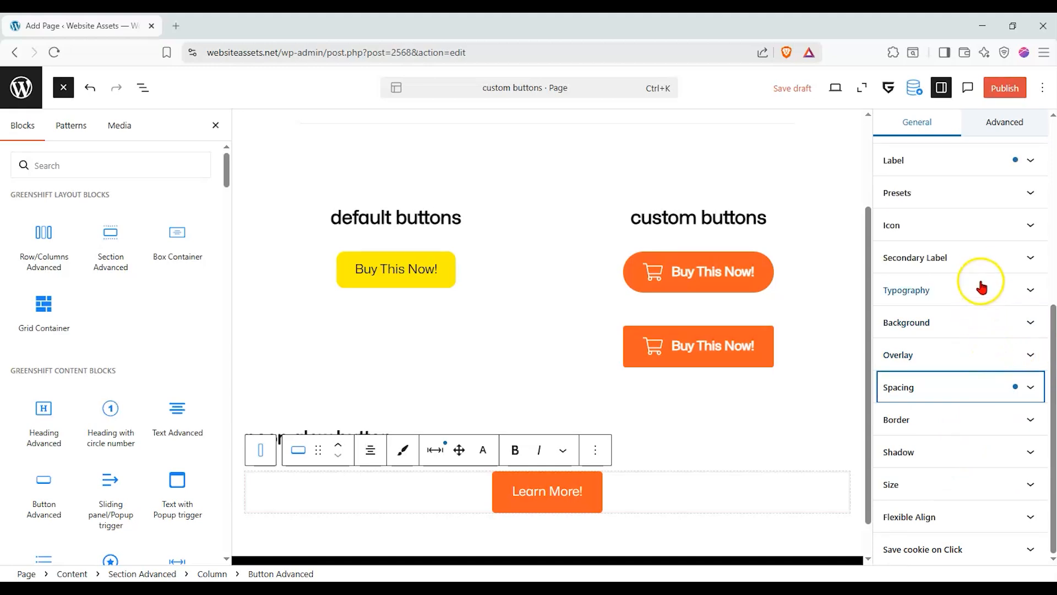
Step: Give the "Learn More!" button a linear blue-to-purple gradient background at an angle of 112°
{"action": "left_click", "coordinate": [1027, 322]}
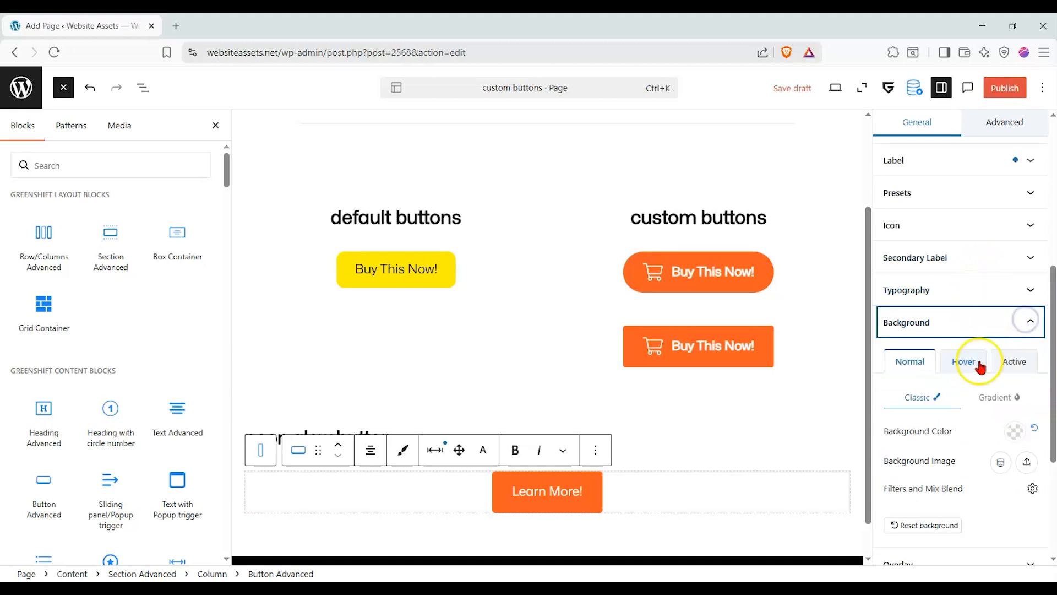
{"action": "left_click", "coordinate": [988, 398]}
{"action": "scroll", "coordinate": [986, 404], "scroll_direction": "down", "scroll_amount": 3}
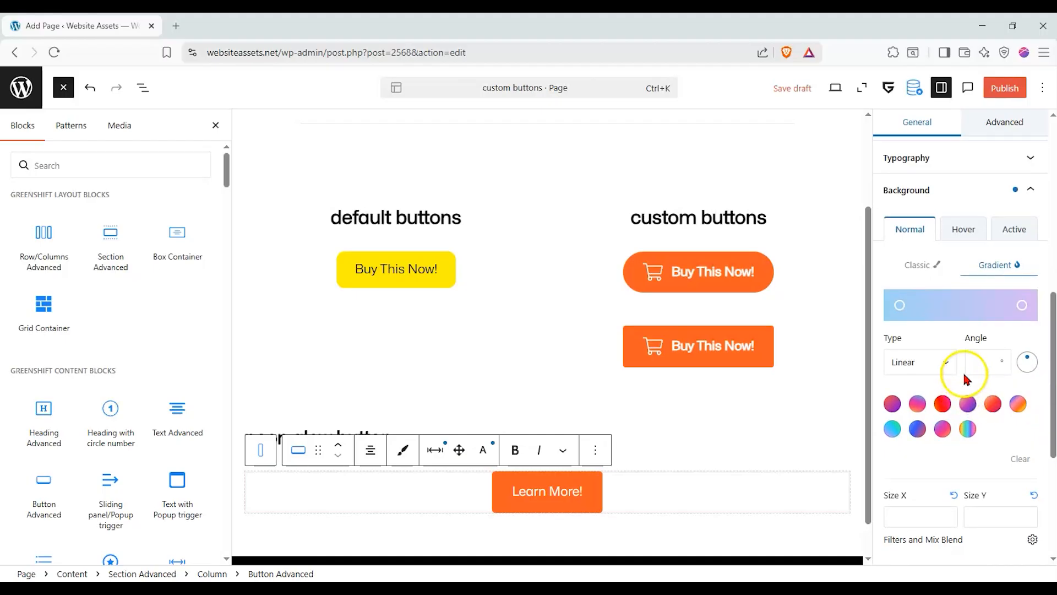
{"action": "left_click", "coordinate": [1024, 359]}
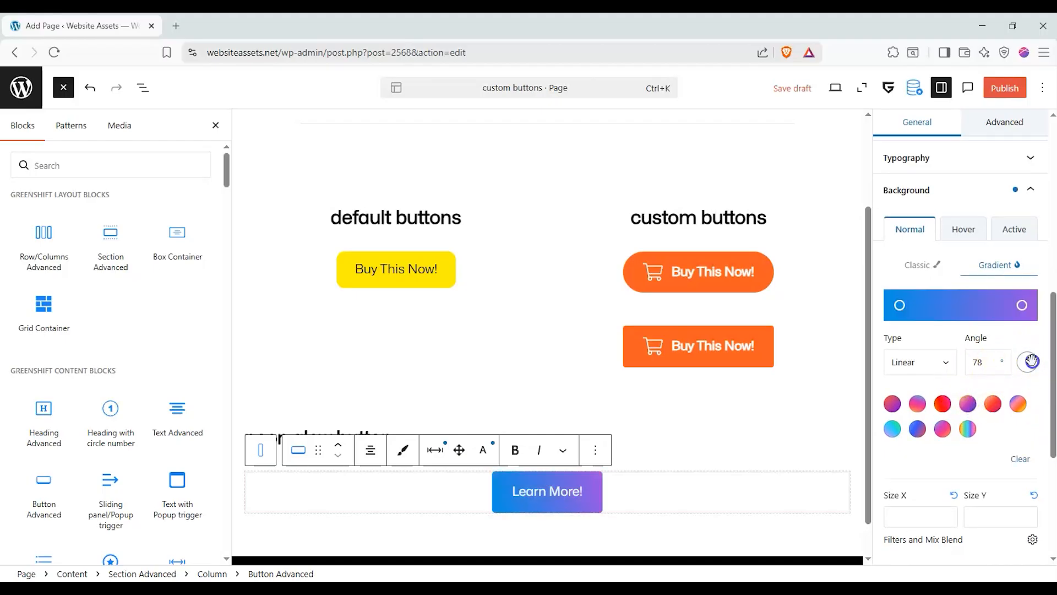
{"action": "left_click_drag", "start_coordinate": [1043, 368], "coordinate": [1030, 356]}
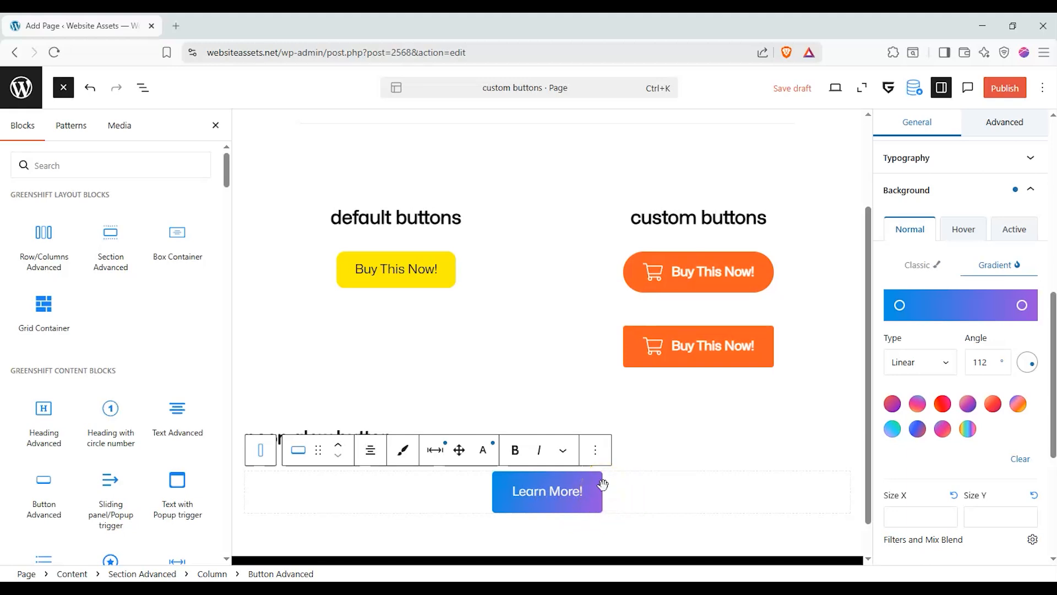
Step: Apply the first shadow preset, with offsets X 0 and Y 15, blur 25 and spread 0, to the "Learn More!" button's normal state
{"action": "scroll", "coordinate": [935, 465], "scroll_direction": "down", "scroll_amount": 3}
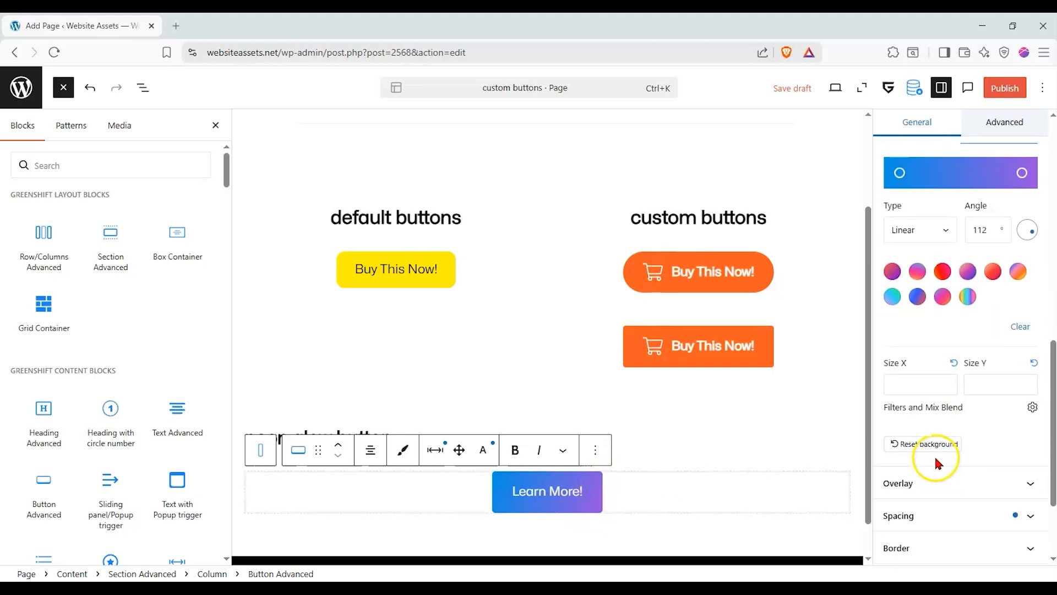
{"action": "scroll", "coordinate": [958, 356], "scroll_direction": "down", "scroll_amount": 2}
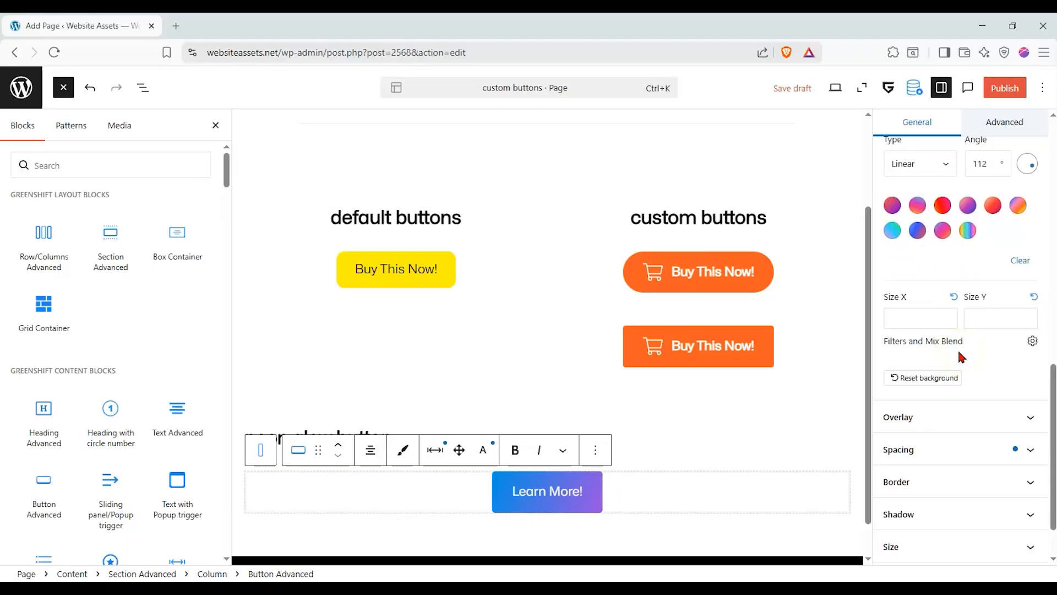
{"action": "scroll", "coordinate": [956, 348], "scroll_direction": "down", "scroll_amount": 1}
{"action": "scroll", "coordinate": [958, 358], "scroll_direction": "up", "scroll_amount": 1}
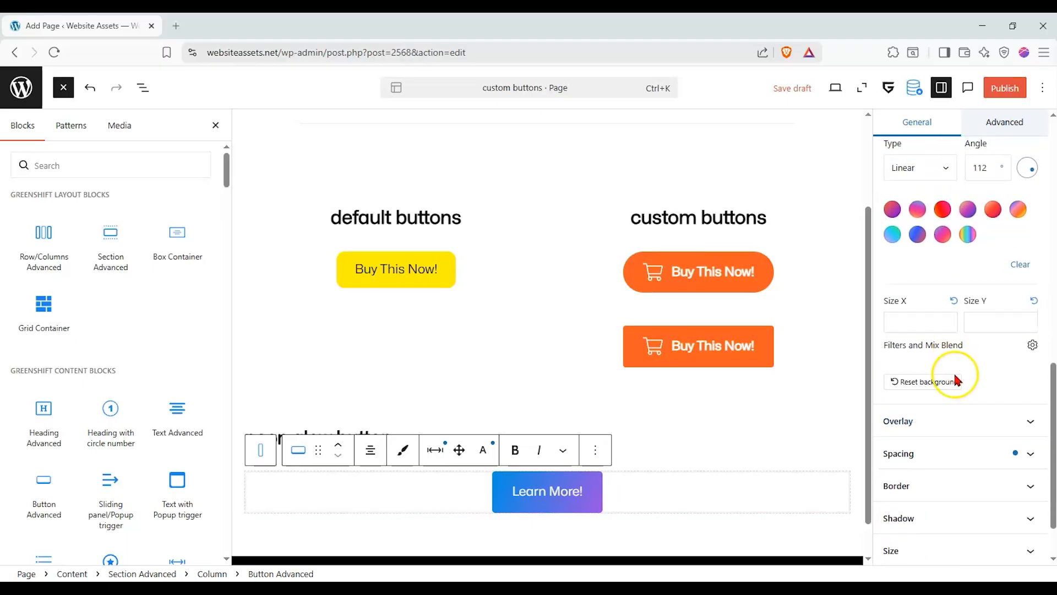
{"action": "scroll", "coordinate": [959, 397], "scroll_direction": "up", "scroll_amount": 2}
{"action": "scroll", "coordinate": [961, 434], "scroll_direction": "down", "scroll_amount": 3}
{"action": "left_click", "coordinate": [962, 455]}
{"action": "scroll", "coordinate": [930, 402], "scroll_direction": "down", "scroll_amount": 4}
{"action": "left_click", "coordinate": [942, 280]}
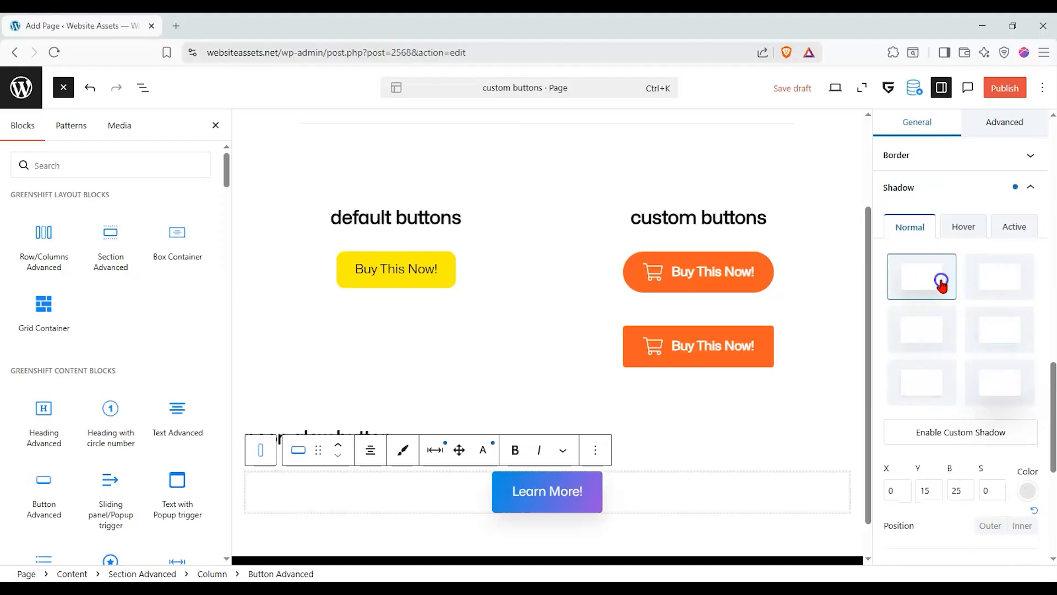
Step: Darken the "Learn More!" button's normal-state shadow colour to #00000085 and clear the shadow's Y offset
{"action": "scroll", "coordinate": [959, 325], "scroll_direction": "down", "scroll_amount": 2}
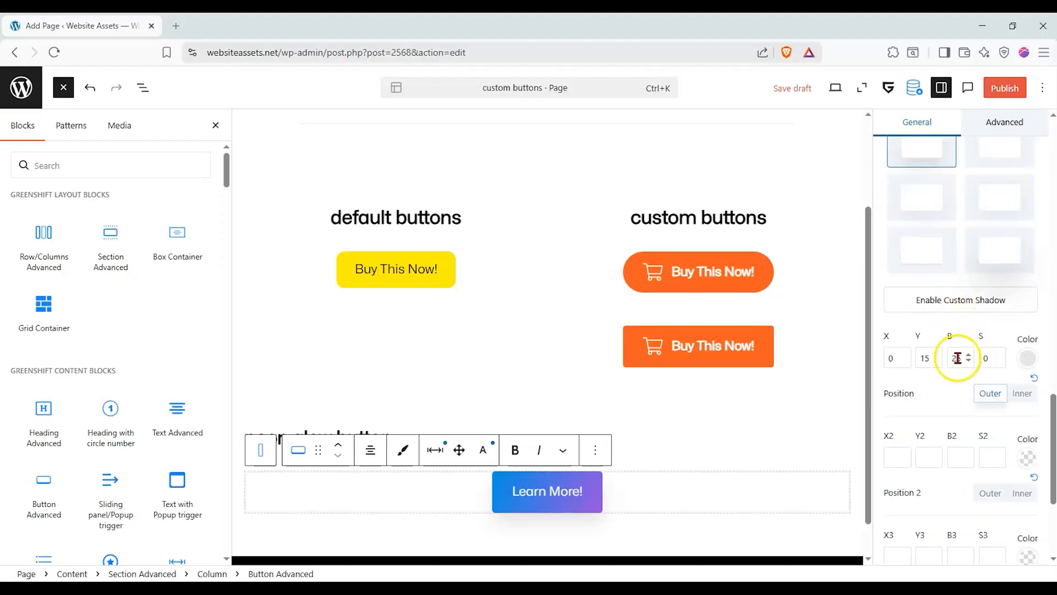
{"action": "left_click", "coordinate": [1027, 358]}
{"action": "left_click_drag", "start_coordinate": [894, 215], "coordinate": [943, 217]}
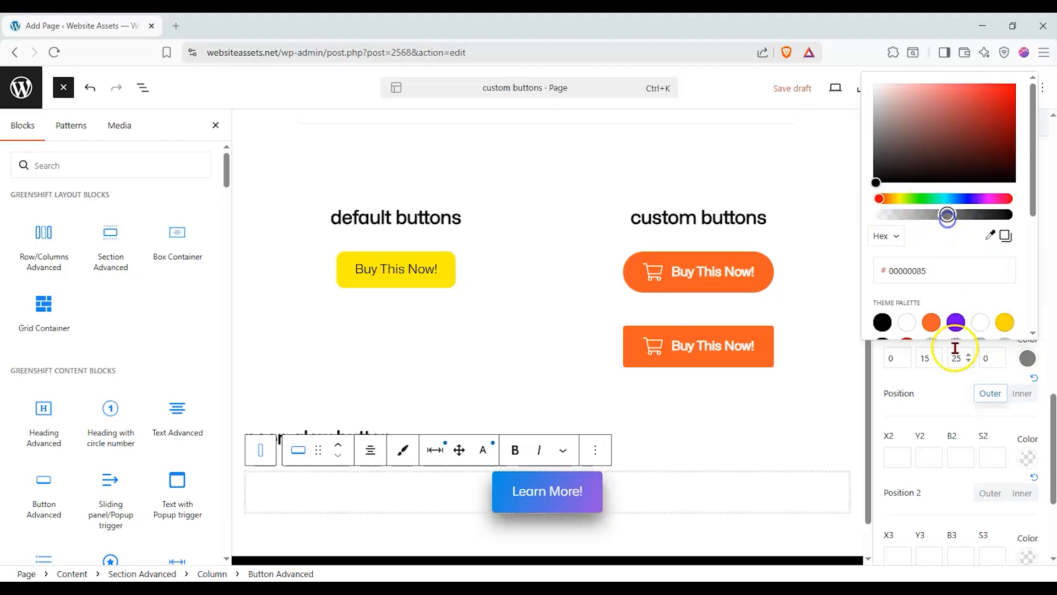
{"action": "left_click", "coordinate": [946, 364]}
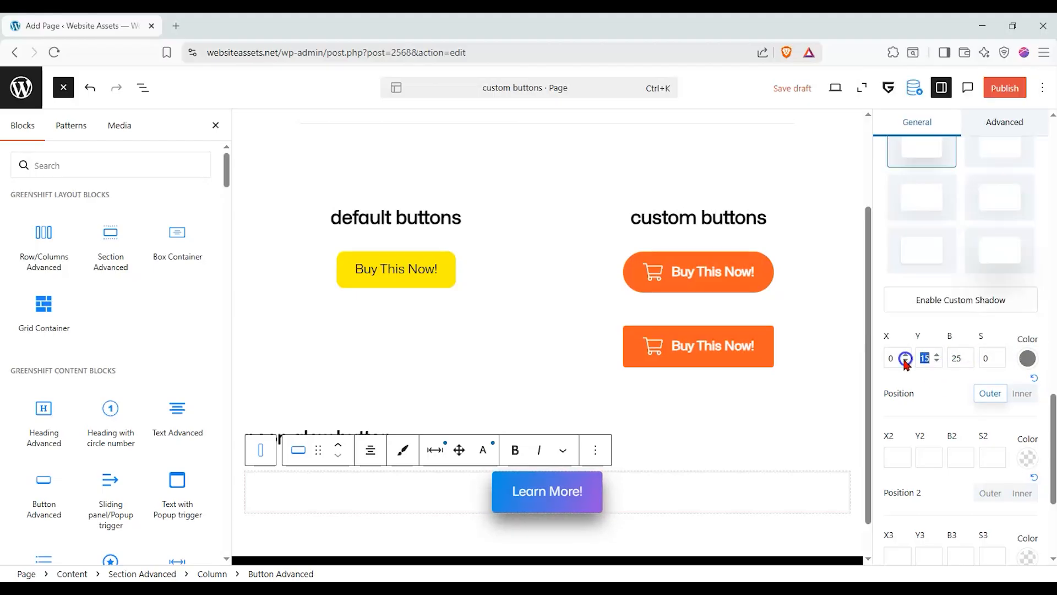
{"action": "key", "text": "BackSpace"}
{"action": "left_click", "coordinate": [1027, 358]}
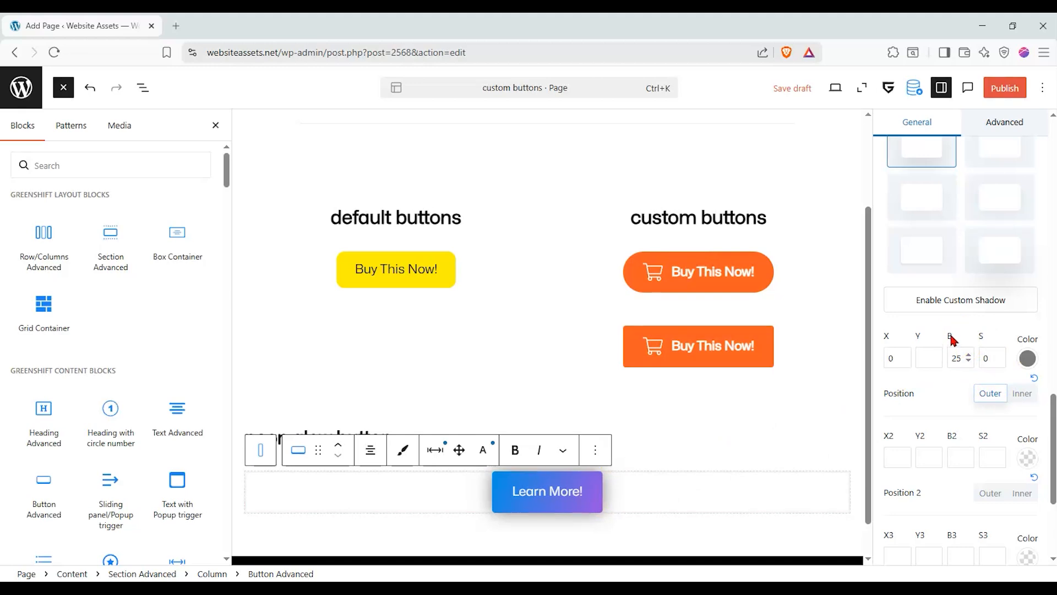
{"action": "left_click", "coordinate": [964, 323]}
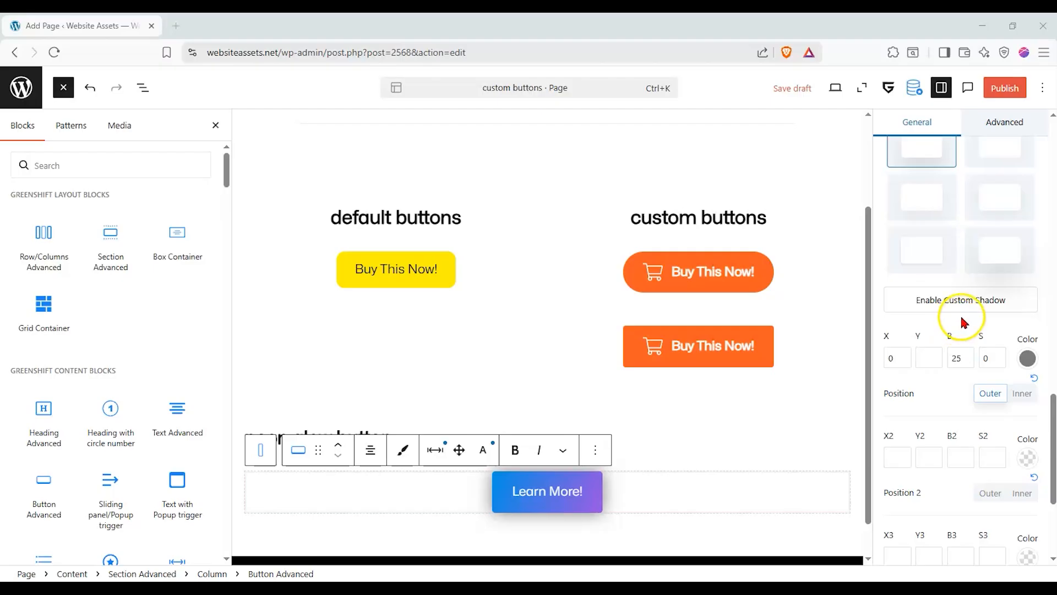
Step: Apply the first shadow preset to the "Learn More!" button's hover state and set its Y offset to 0
{"action": "scroll", "coordinate": [966, 319], "scroll_direction": "up", "scroll_amount": 4}
{"action": "left_click", "coordinate": [975, 300]}
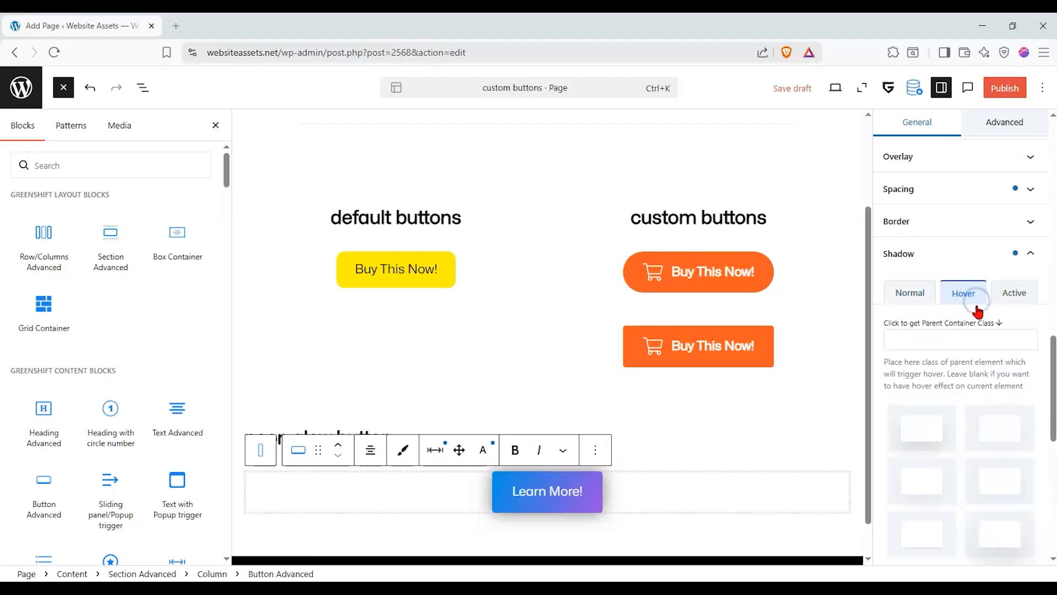
{"action": "scroll", "coordinate": [974, 305], "scroll_direction": "down", "scroll_amount": 4}
{"action": "left_click", "coordinate": [970, 304]}
{"action": "scroll", "coordinate": [961, 298], "scroll_direction": "down", "scroll_amount": 4}
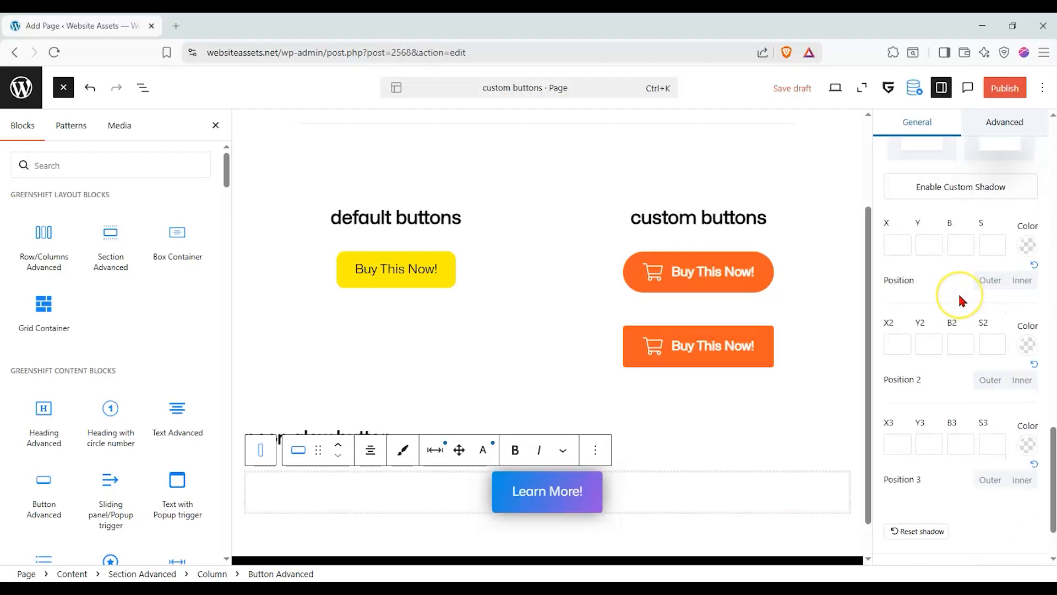
{"action": "scroll", "coordinate": [958, 297], "scroll_direction": "up", "scroll_amount": 5}
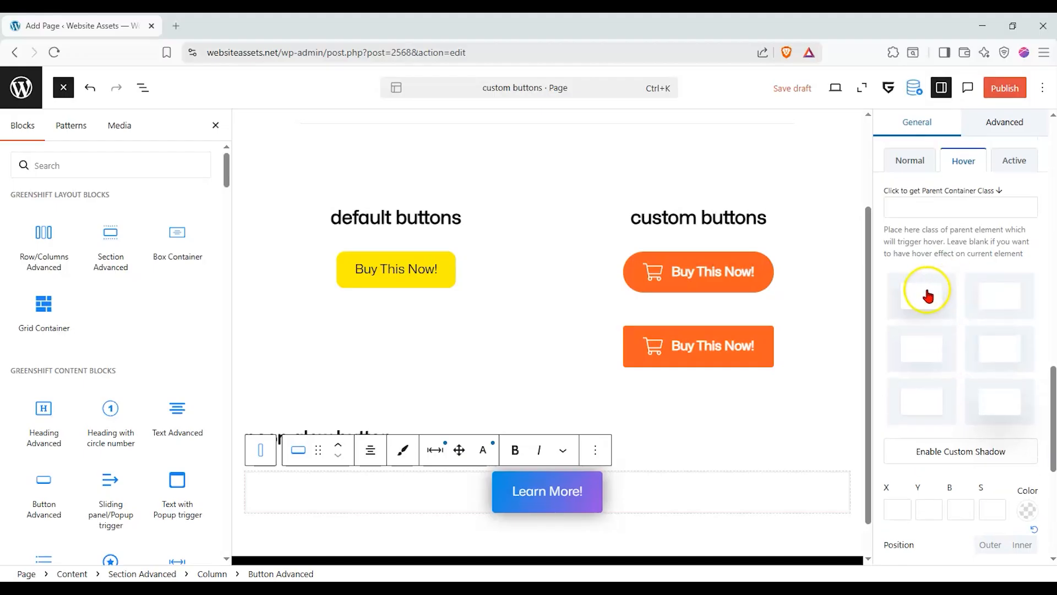
{"action": "left_click", "coordinate": [936, 303]}
{"action": "scroll", "coordinate": [935, 347], "scroll_direction": "down", "scroll_amount": 2}
{"action": "left_click_drag", "start_coordinate": [931, 377], "coordinate": [862, 390]}
{"action": "key", "text": "BackSpace"}
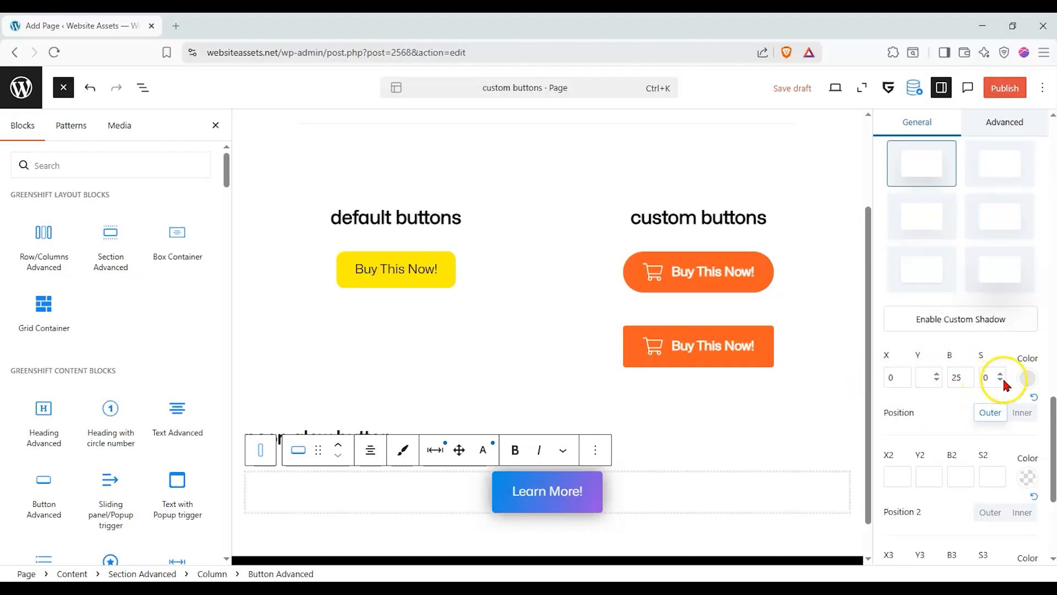
{"action": "type", "text": "0"}
Step: Set the first hover shadow's colour to fully opaque black, #000000
{"action": "left_click", "coordinate": [1027, 378]}
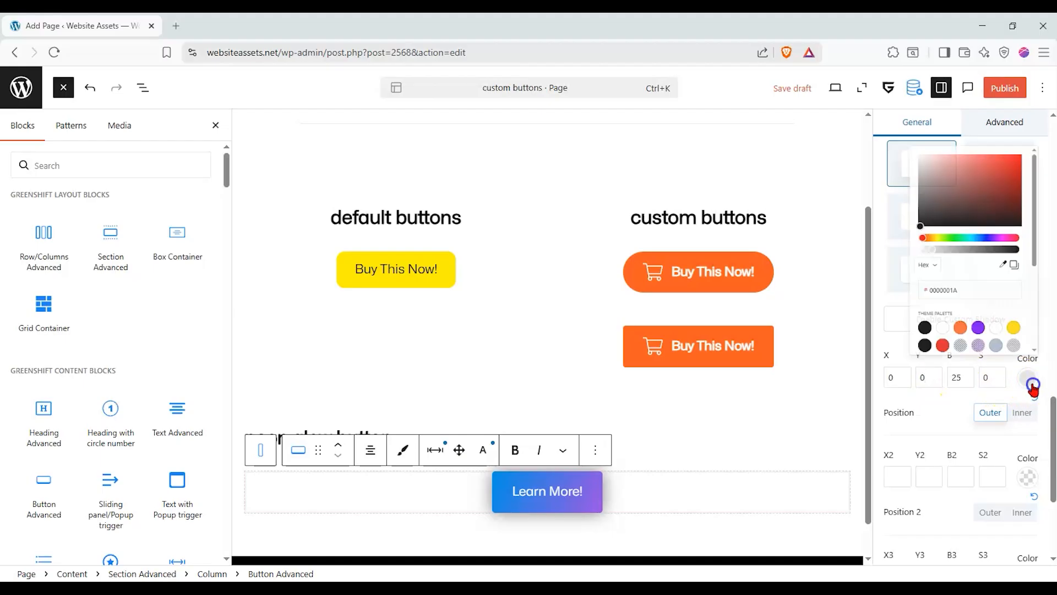
{"action": "left_click_drag", "start_coordinate": [938, 221], "coordinate": [1031, 214]}
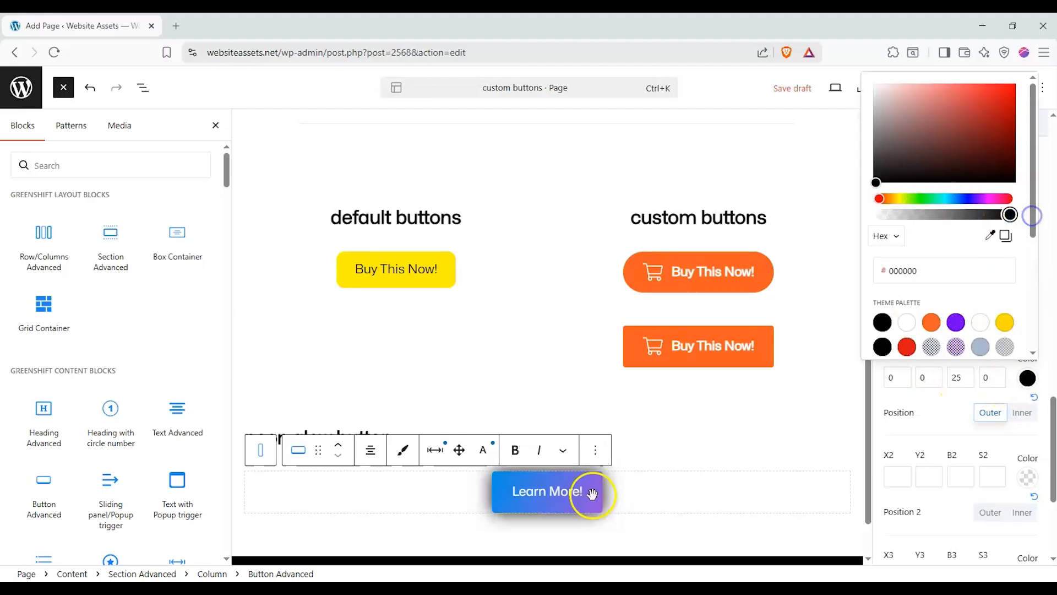
{"action": "left_click", "coordinate": [948, 434]}
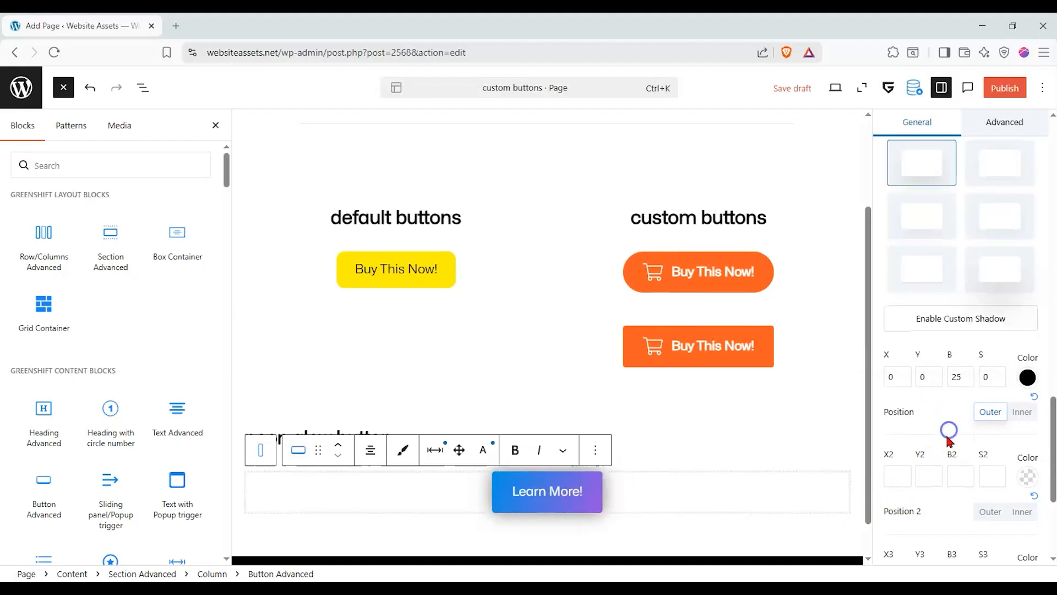
Step: Add a second hover shadow with blur 50, light blue colour #7B93EC and Outer position
{"action": "scroll", "coordinate": [944, 434], "scroll_direction": "down", "scroll_amount": 3}
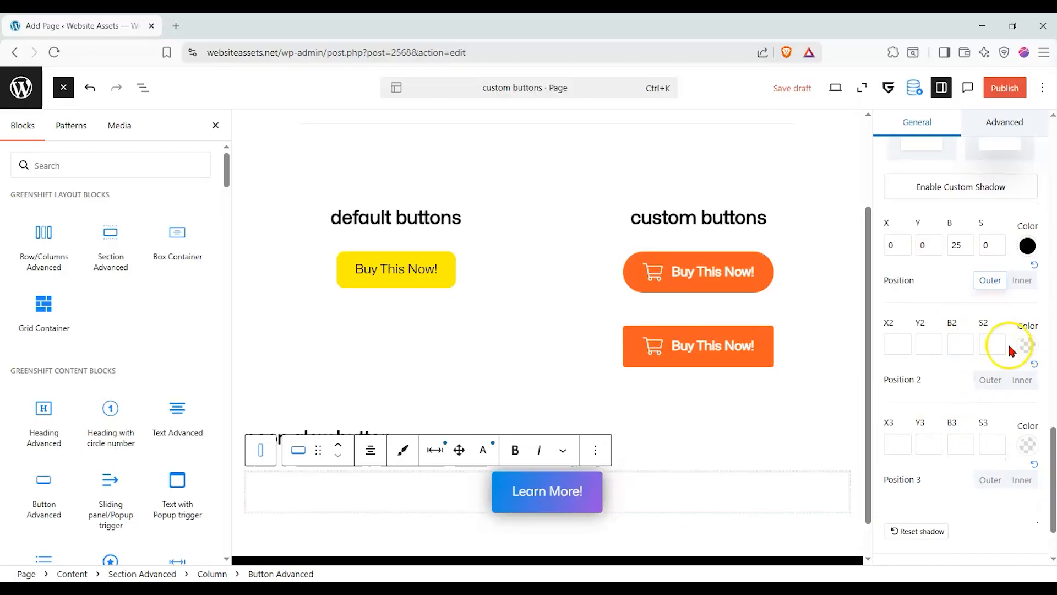
{"action": "left_click", "coordinate": [960, 349]}
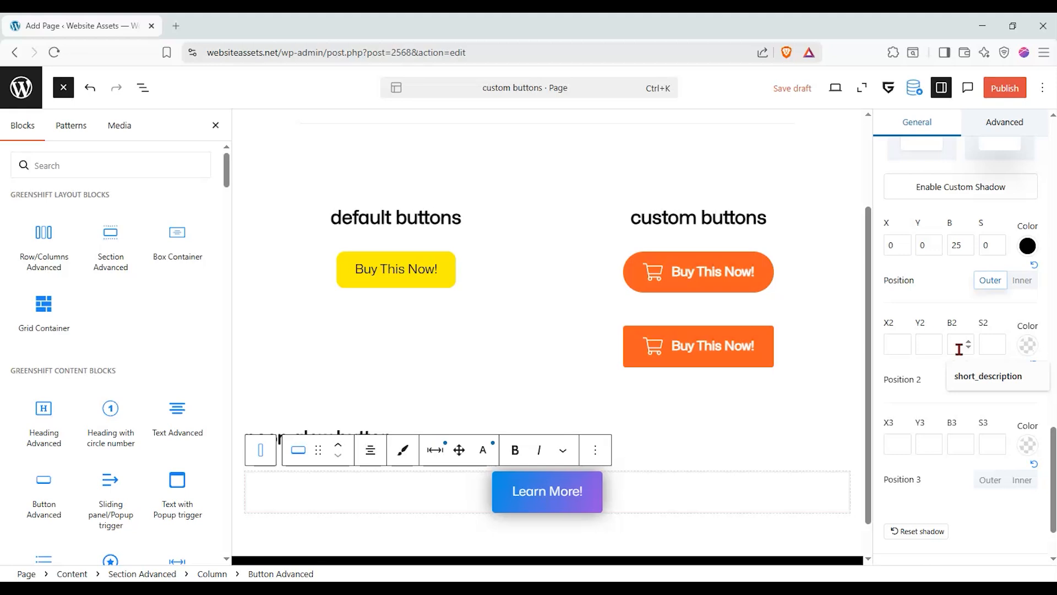
{"action": "type", "text": "5"}
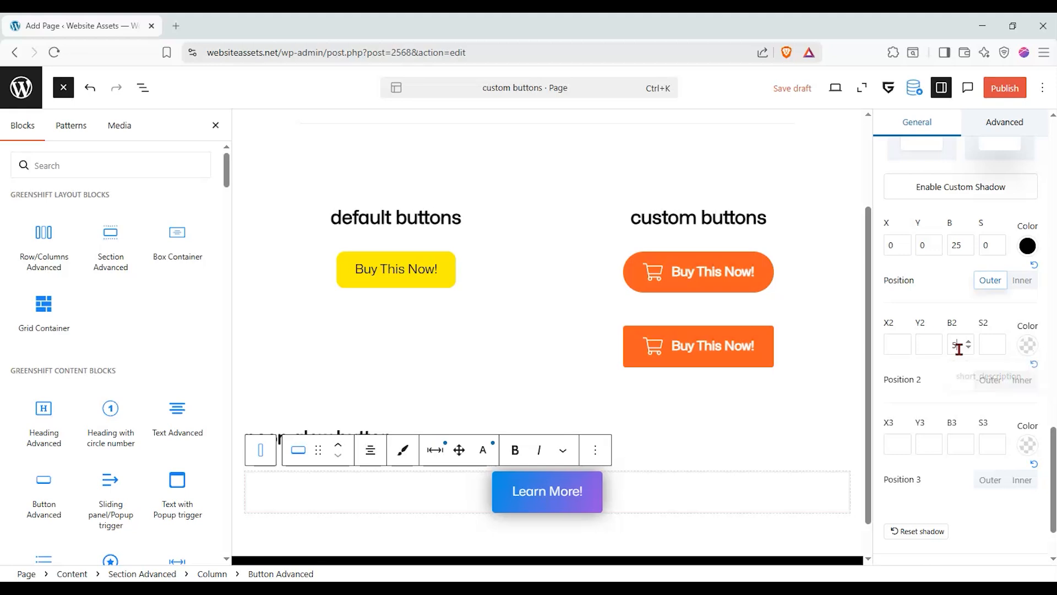
{"action": "type", "text": "0"}
{"action": "left_click", "coordinate": [1027, 346]}
{"action": "left_click", "coordinate": [956, 199]}
{"action": "left_click_drag", "start_coordinate": [958, 202], "coordinate": [983, 199]}
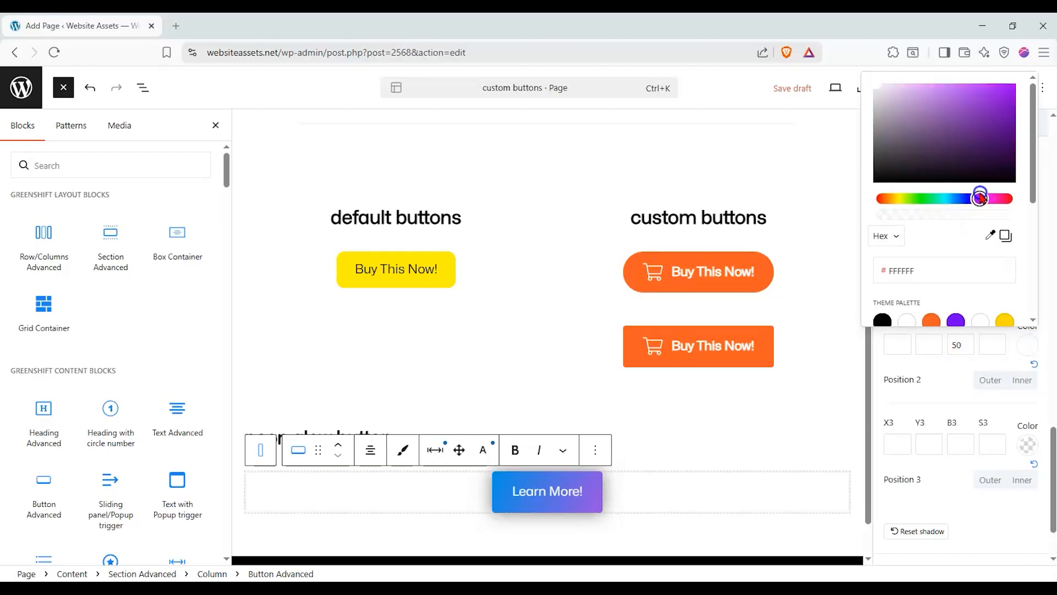
{"action": "left_click", "coordinate": [890, 82]}
{"action": "left_click_drag", "start_coordinate": [988, 195], "coordinate": [964, 204]}
{"action": "left_click_drag", "start_coordinate": [896, 83], "coordinate": [941, 91]}
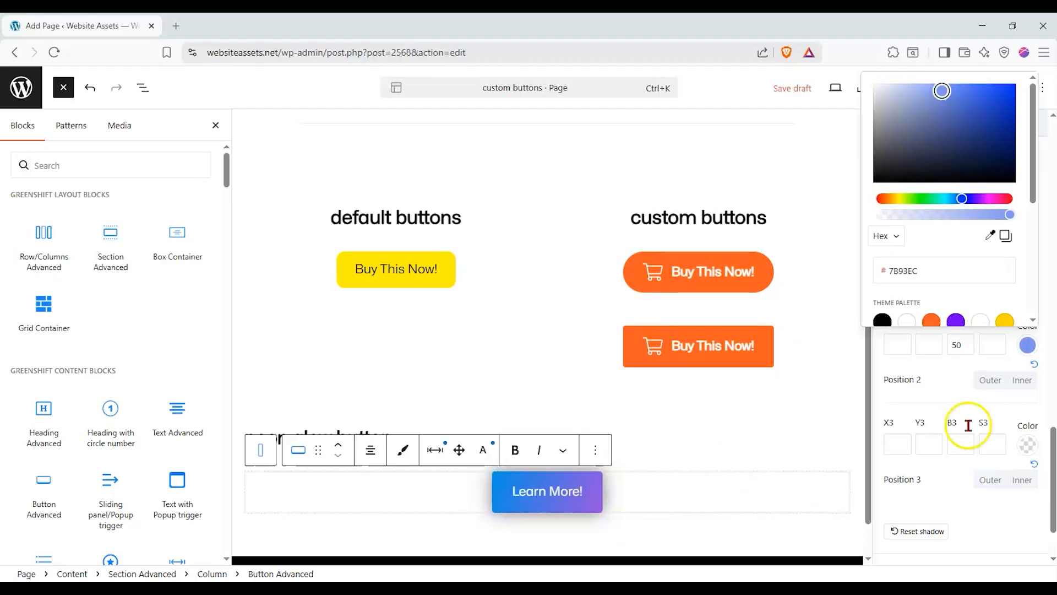
{"action": "left_click", "coordinate": [955, 388]}
{"action": "left_click", "coordinate": [998, 381]}
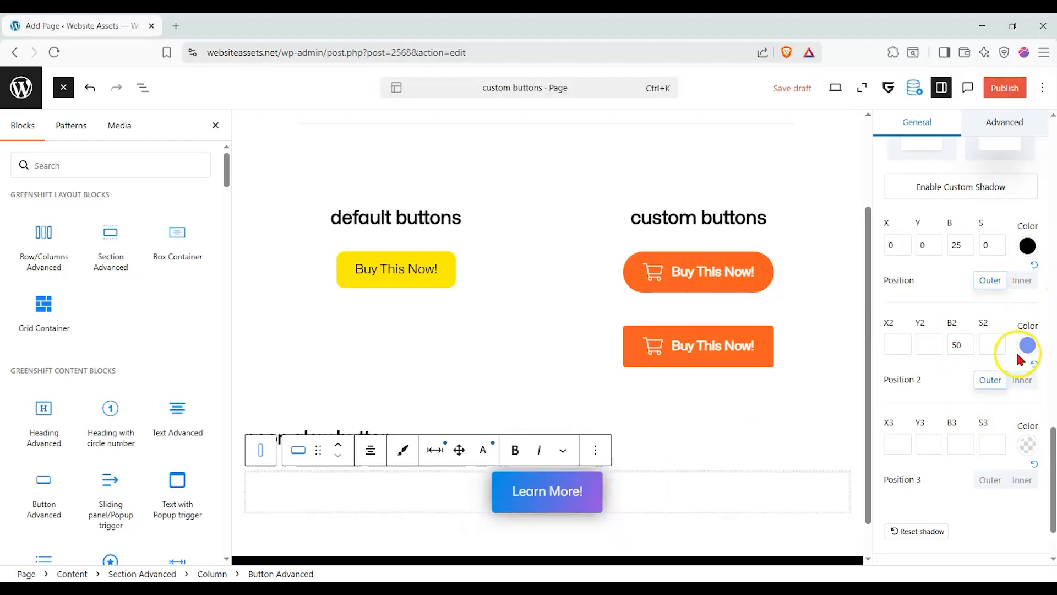
Step: Reset the first hover shadow's colour and set it to grey #8D8D8D
{"action": "left_click", "coordinate": [1034, 265]}
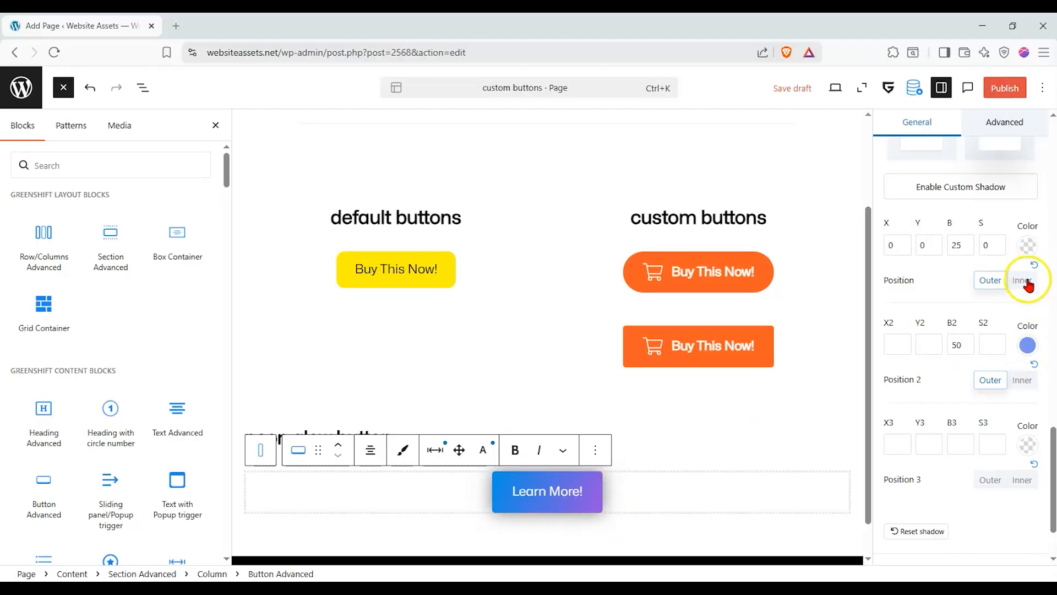
{"action": "left_click", "coordinate": [1023, 242]}
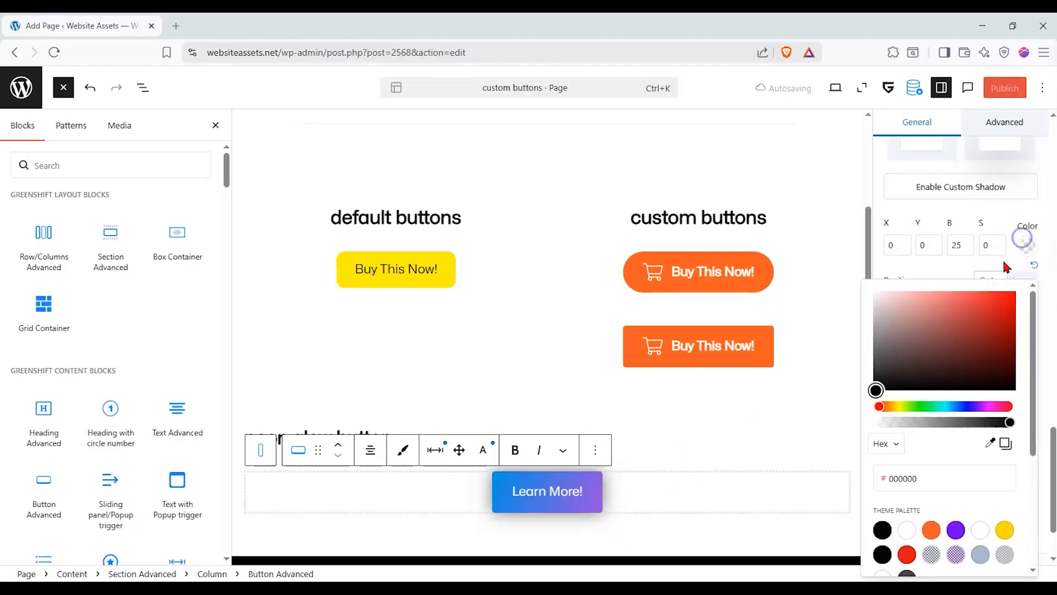
{"action": "left_click_drag", "start_coordinate": [874, 308], "coordinate": [876, 338]}
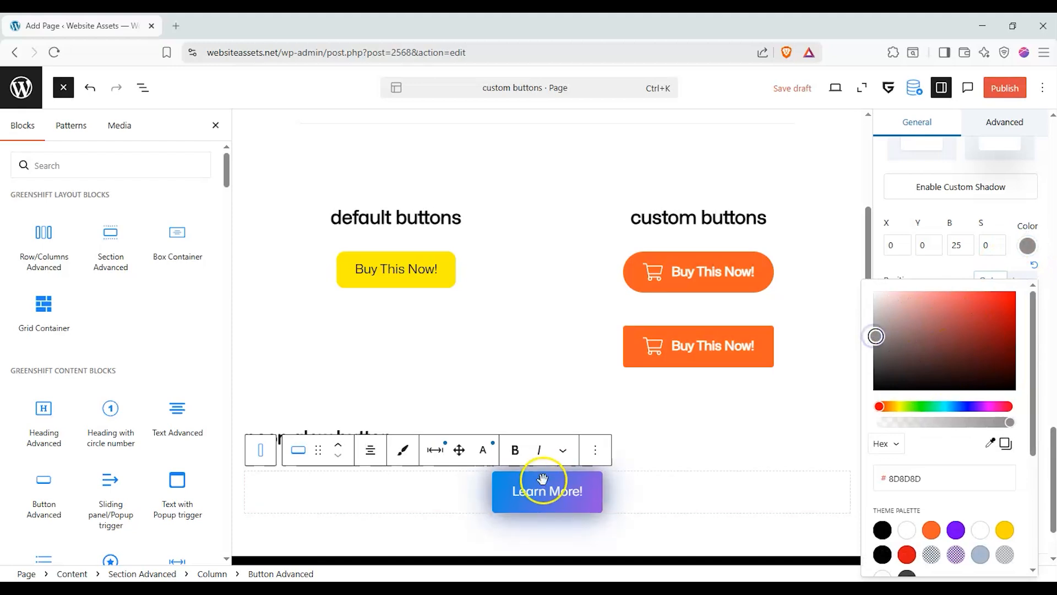
{"action": "left_click", "coordinate": [978, 284]}
Step: Try the Inner position on the second hover shadow, return it to Outer and set its blur to 100
{"action": "left_click", "coordinate": [1020, 381]}
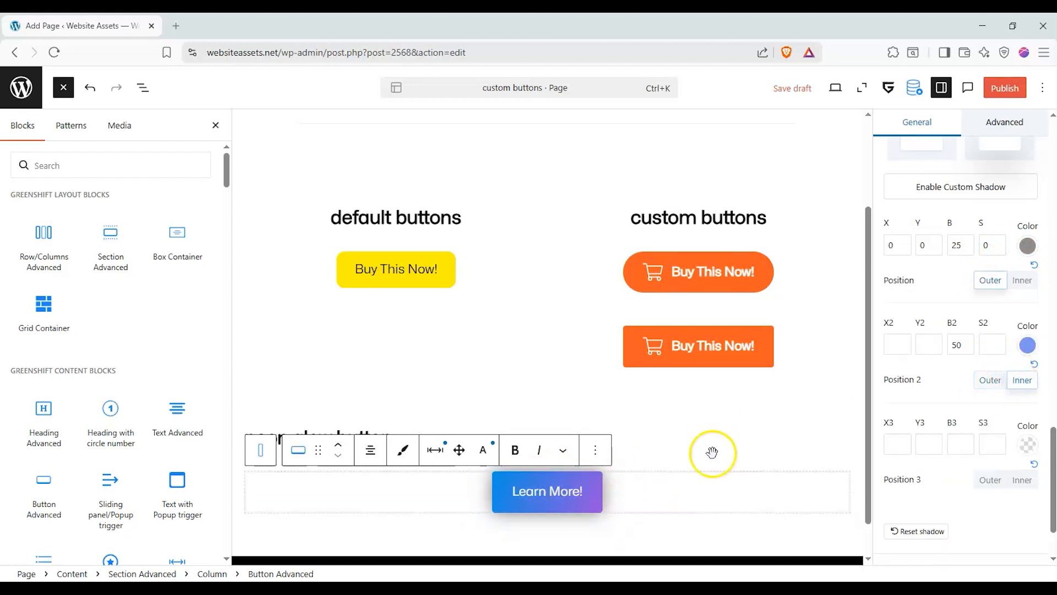
{"action": "left_click", "coordinate": [990, 380]}
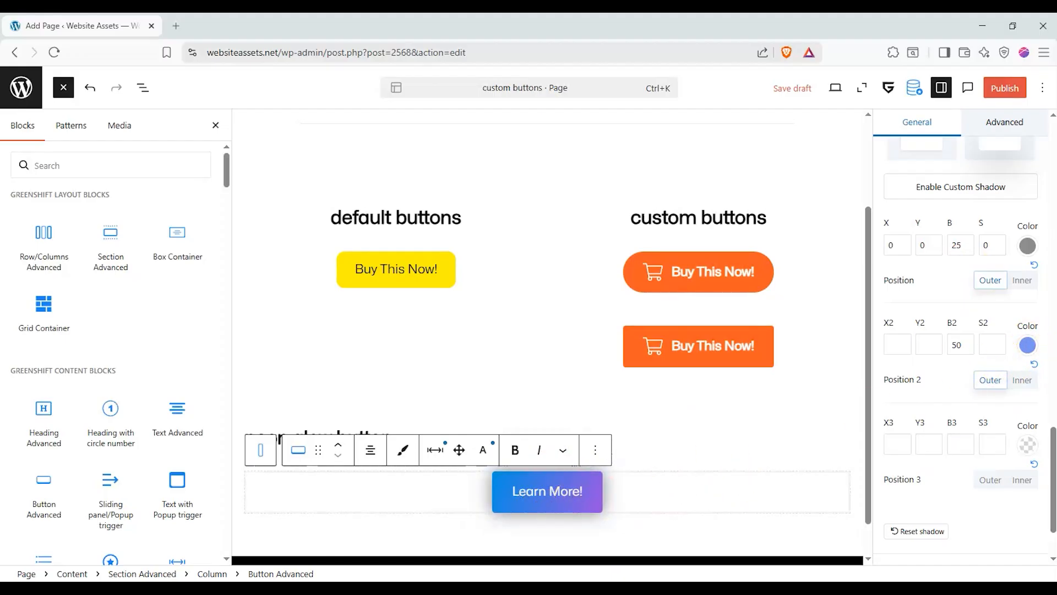
{"action": "left_click", "coordinate": [955, 348]}
{"action": "type", "text": "100"}
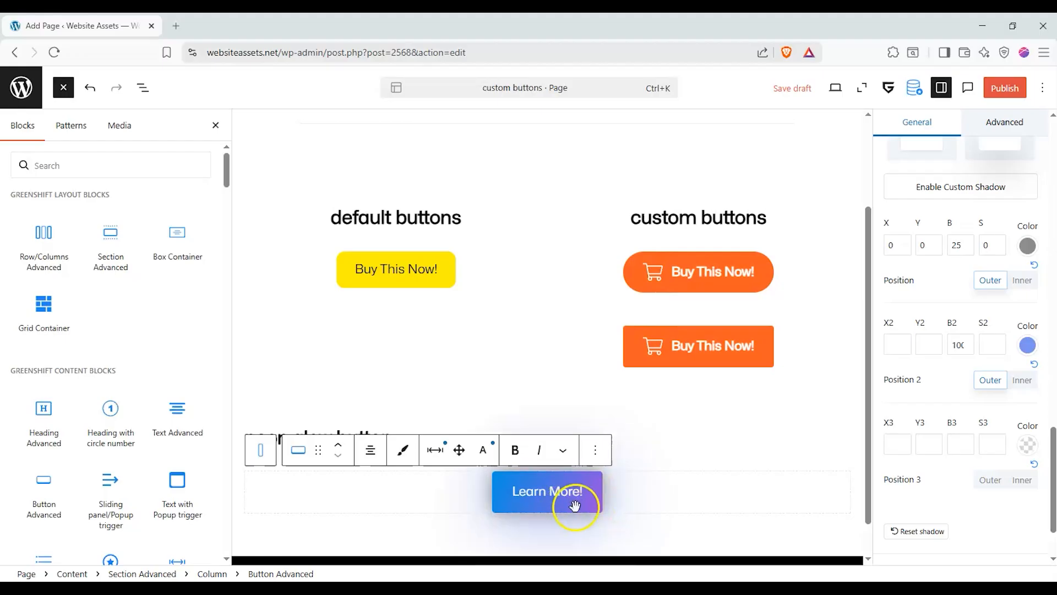
Step: Add a third hover shadow with Inner position, purple colour #7000F4 and blur 25, and preview the glow on the button
{"action": "left_click", "coordinate": [1021, 479]}
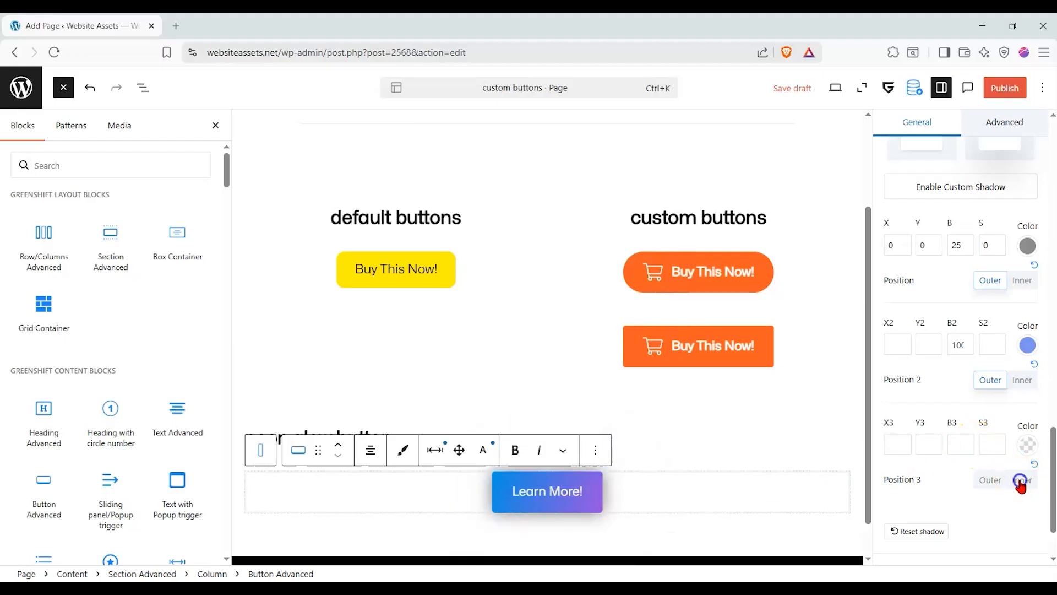
{"action": "left_click", "coordinate": [1028, 444]}
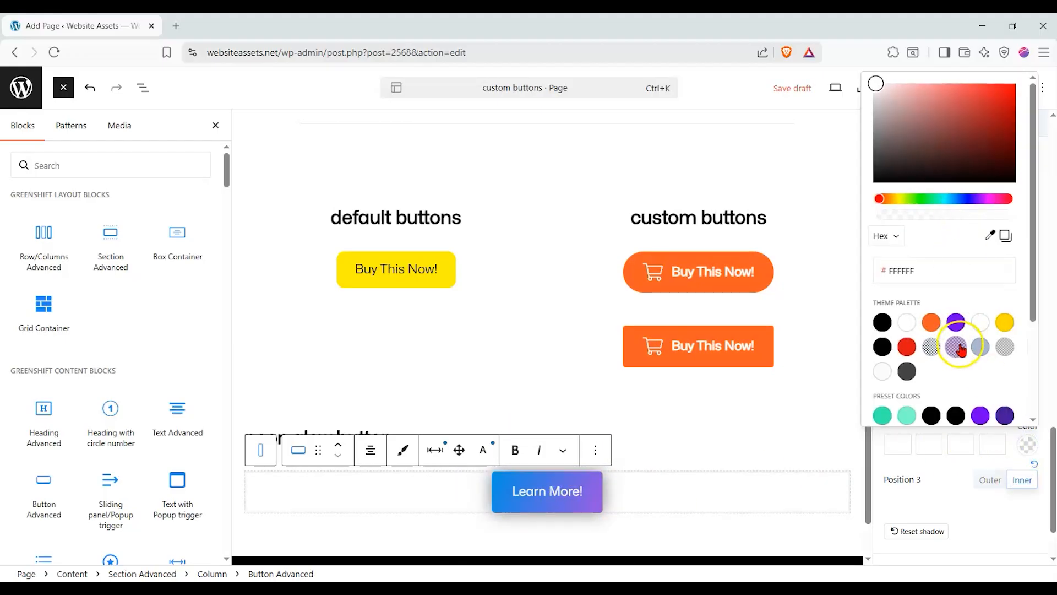
{"action": "left_click", "coordinate": [955, 322]}
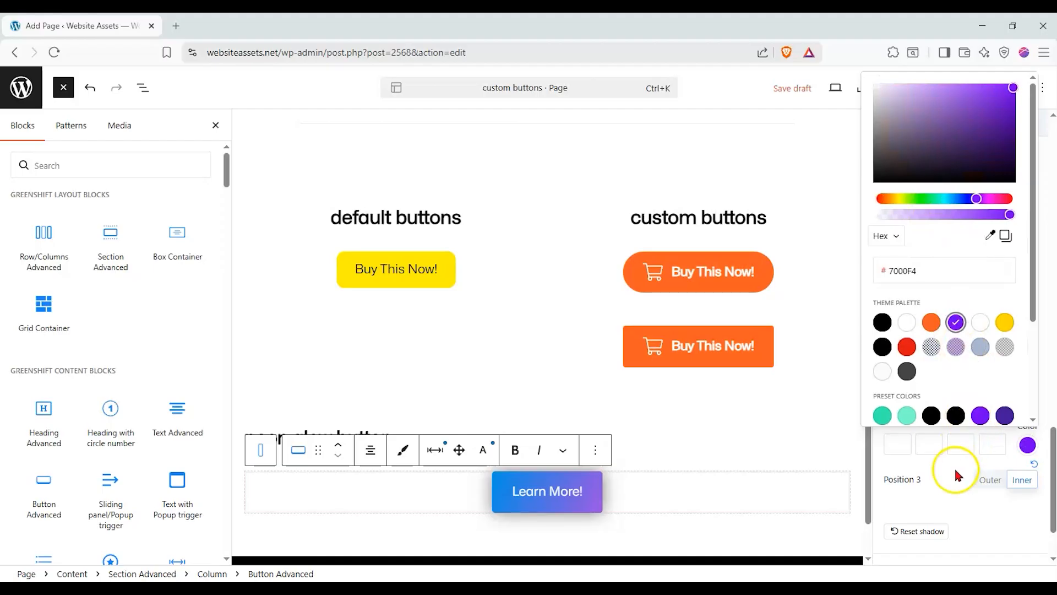
{"action": "left_click", "coordinate": [956, 450]}
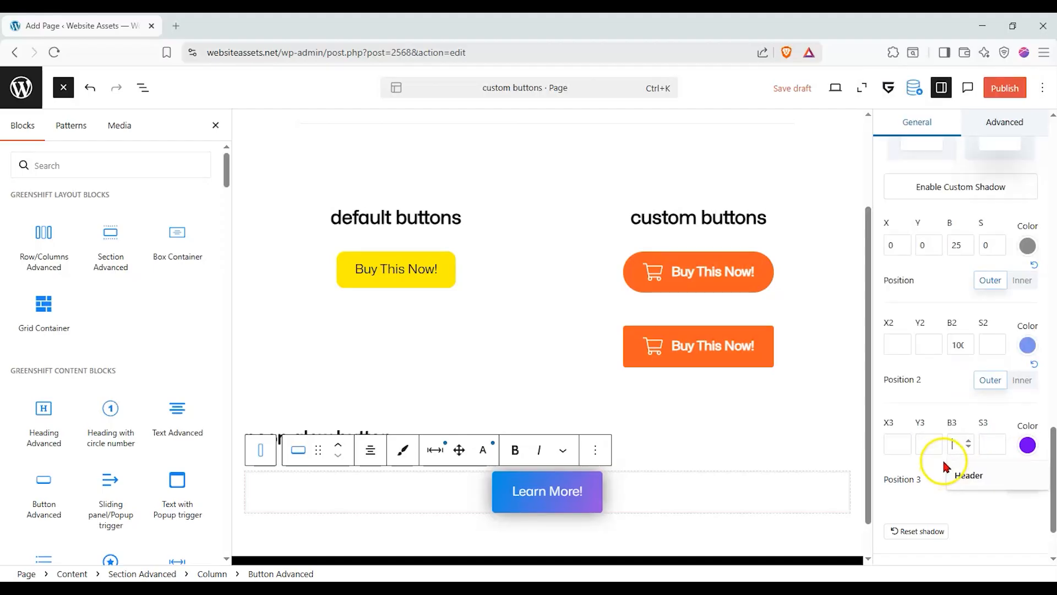
{"action": "type", "text": "9"}
{"action": "type", "text": "0"}
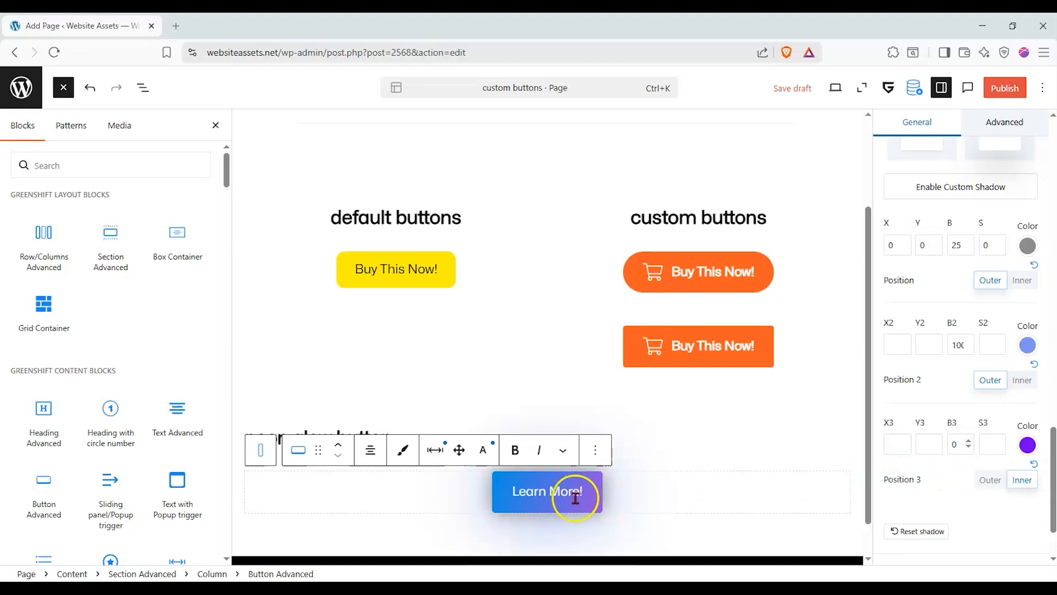
{"action": "left_click_drag", "start_coordinate": [960, 442], "coordinate": [930, 446]}
{"action": "type", "text": "25"}
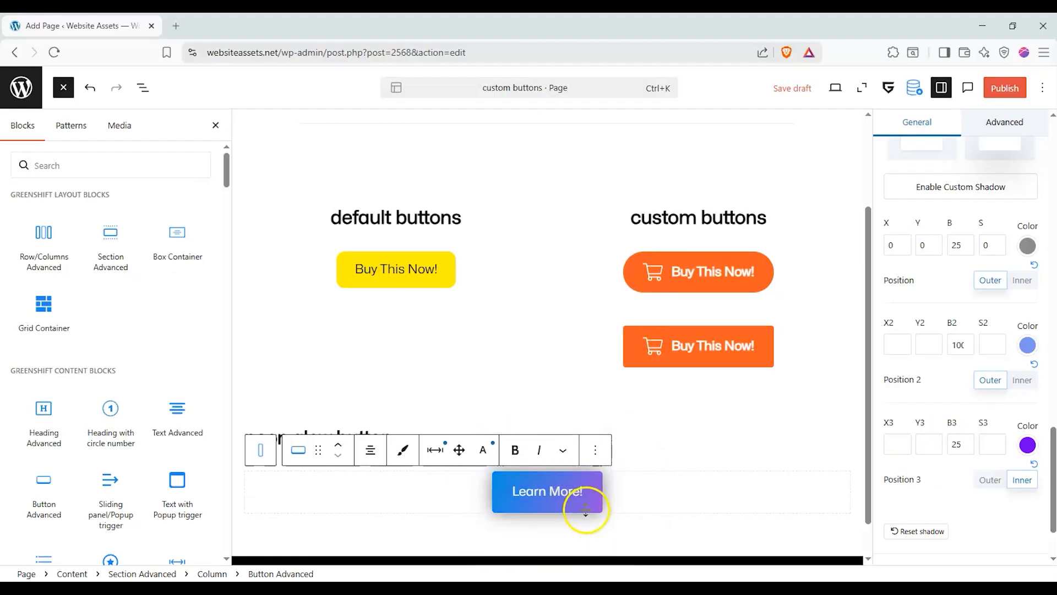
{"action": "scroll", "coordinate": [946, 412], "scroll_direction": "down", "scroll_amount": 1}
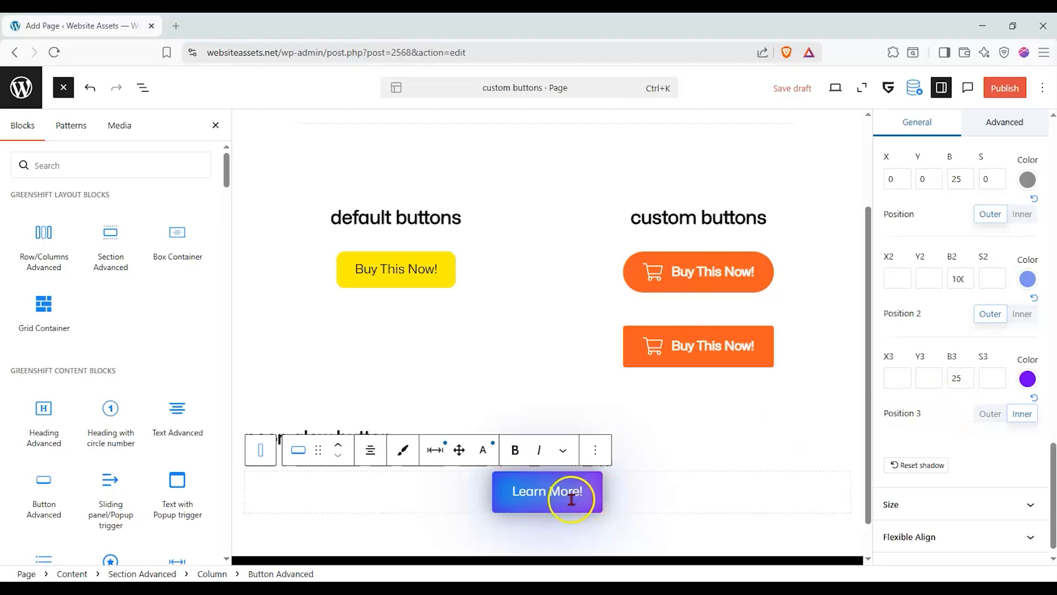
{"action": "scroll", "coordinate": [437, 487], "scroll_direction": "down", "scroll_amount": 1}
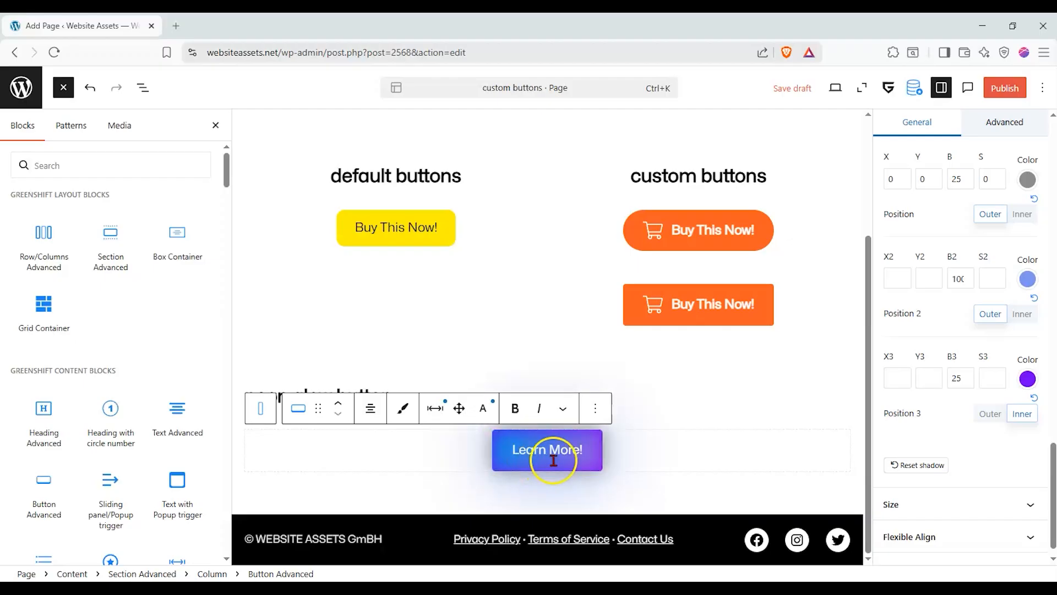
{"action": "scroll", "coordinate": [955, 418], "scroll_direction": "up", "scroll_amount": 10}
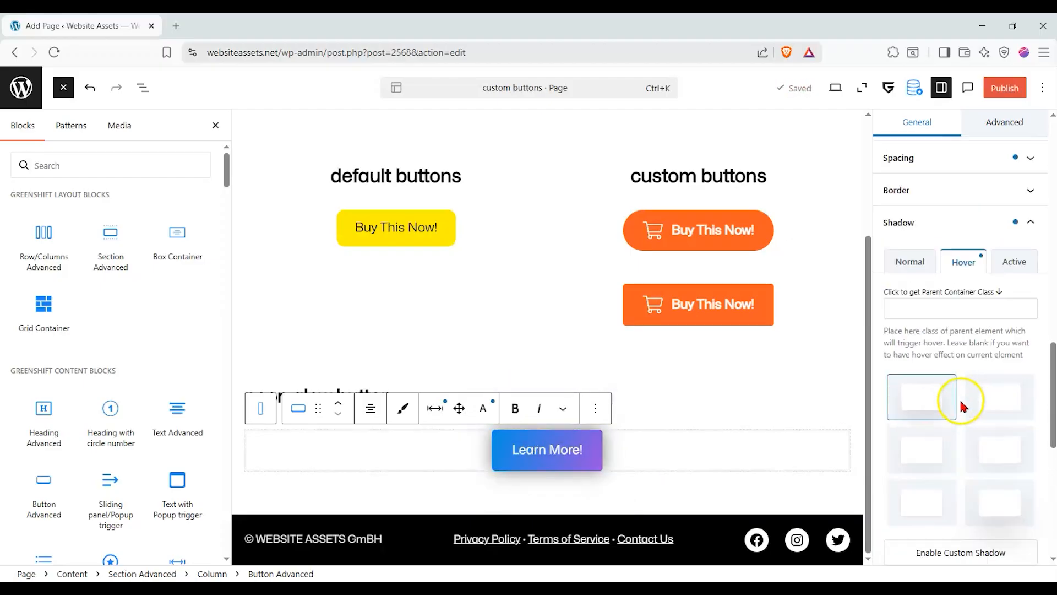
{"action": "scroll", "coordinate": [982, 353], "scroll_direction": "up", "scroll_amount": 5}
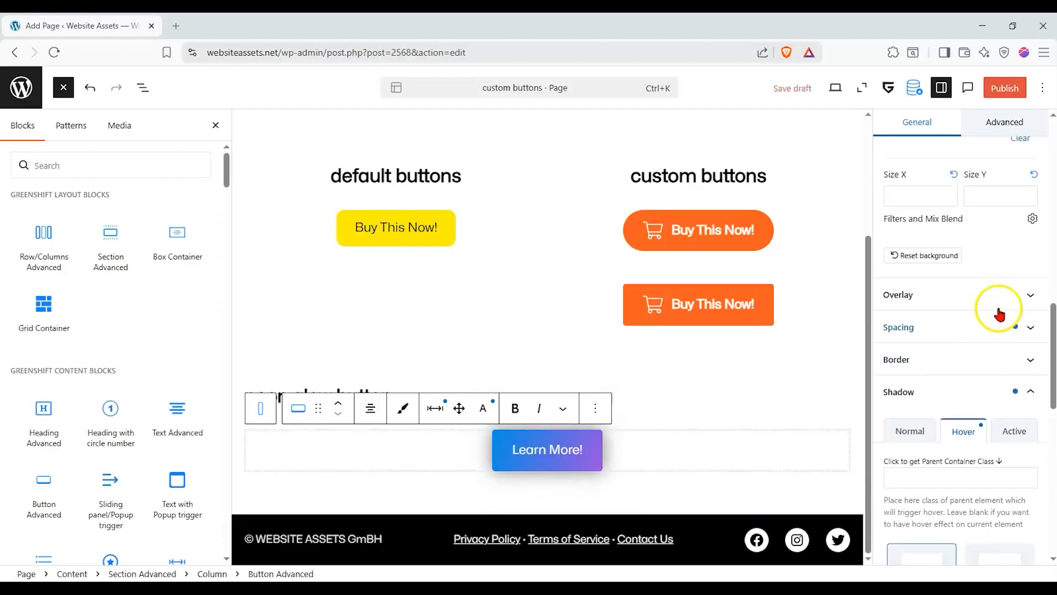
{"action": "left_click", "coordinate": [994, 123]}
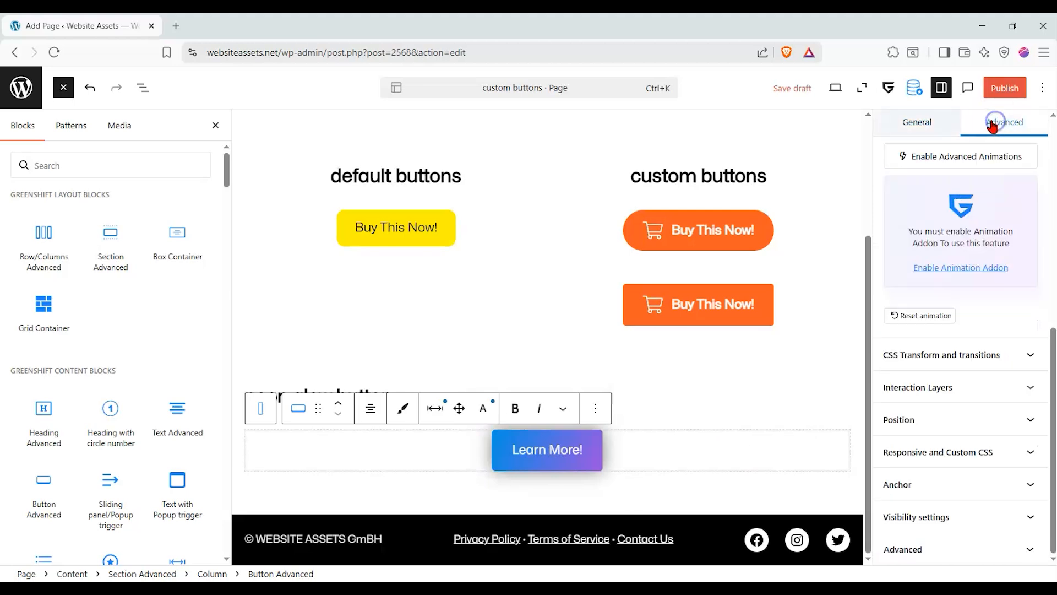
{"action": "left_click", "coordinate": [928, 125]}
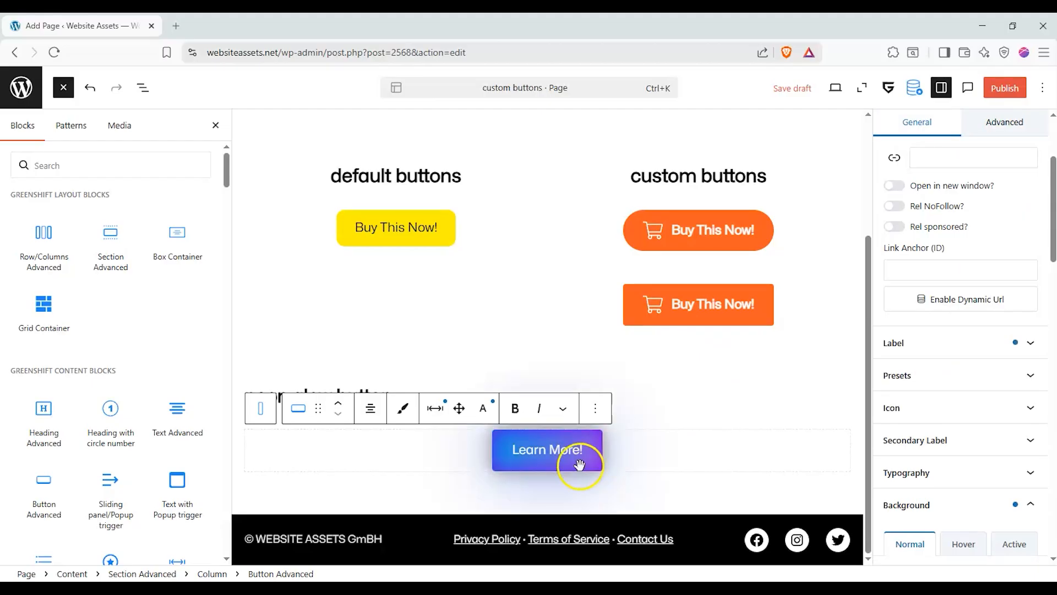
{"action": "left_click", "coordinate": [633, 405]}
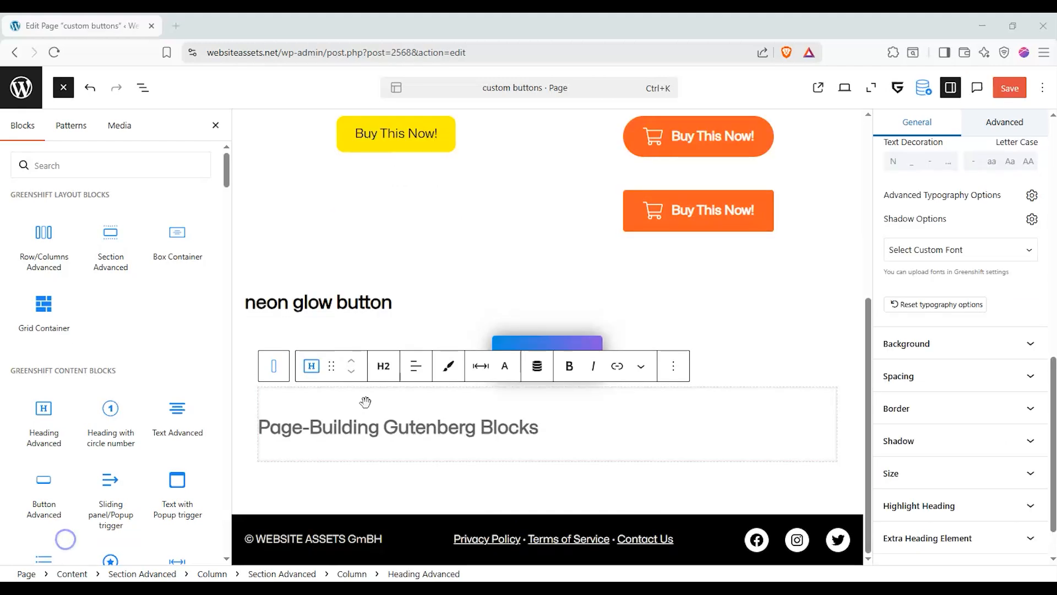
Step: Replace the placeholder text of the heading below the neon glow button with "3D Push-Button"
{"action": "left_click", "coordinate": [373, 431]}
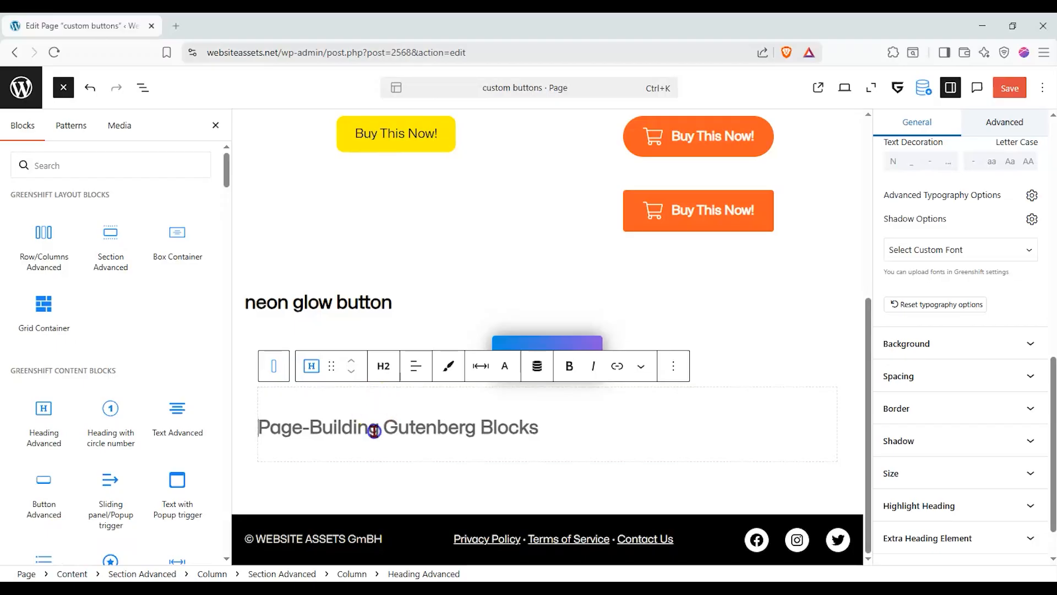
{"action": "type", "text": "#D"}
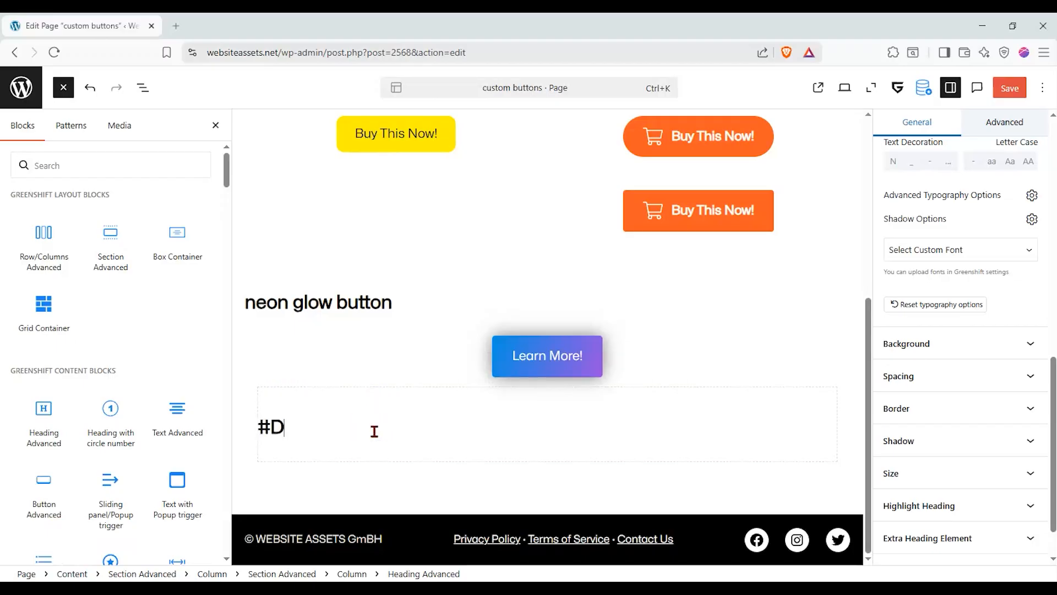
{"action": "key", "text": "BackSpace"}
{"action": "key", "text": "BackSpace"}
{"action": "type", "text": "3D Push-Button"}
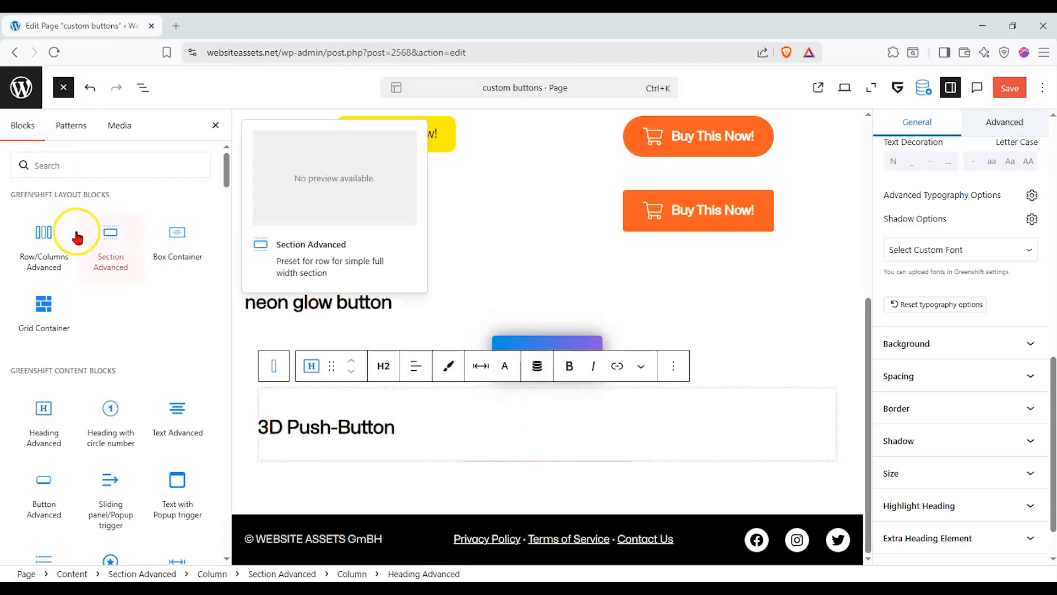
Step: Add a Button Advanced block below the 3D Push-Button heading and open its style presets
{"action": "left_click_drag", "start_coordinate": [43, 481], "coordinate": [396, 458]}
{"action": "scroll", "coordinate": [958, 341], "scroll_direction": "down", "scroll_amount": 2}
{"action": "left_click", "coordinate": [947, 366]}
{"action": "scroll", "coordinate": [958, 330], "scroll_direction": "down", "scroll_amount": 15}
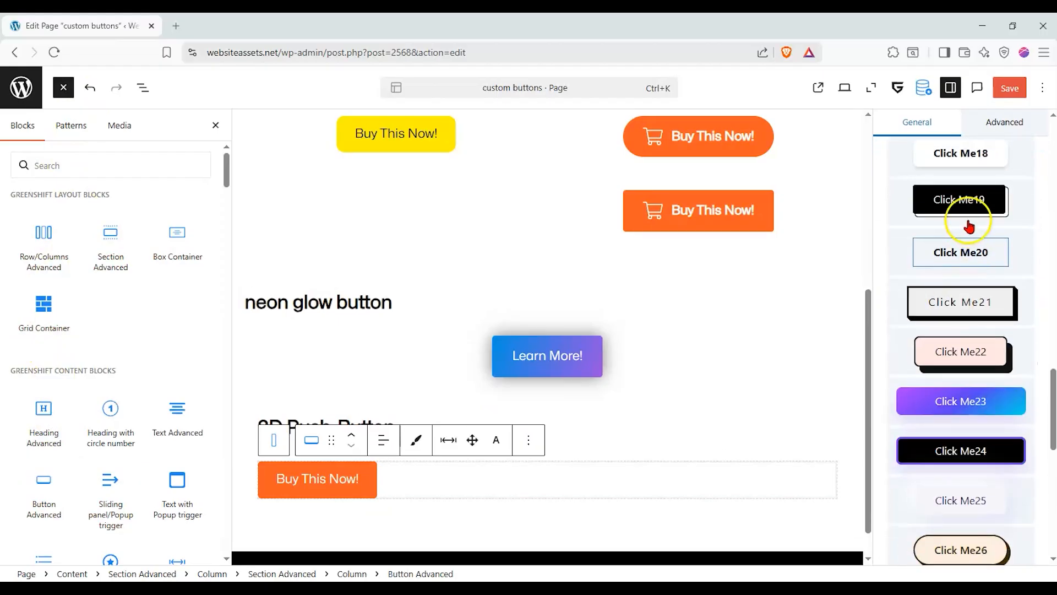
Step: Try the Click Me19, Click Me21, Click Me22 and Click Me26 presets on the new button
{"action": "left_click", "coordinate": [971, 206]}
{"action": "left_click", "coordinate": [944, 308]}
{"action": "left_click", "coordinate": [391, 487]}
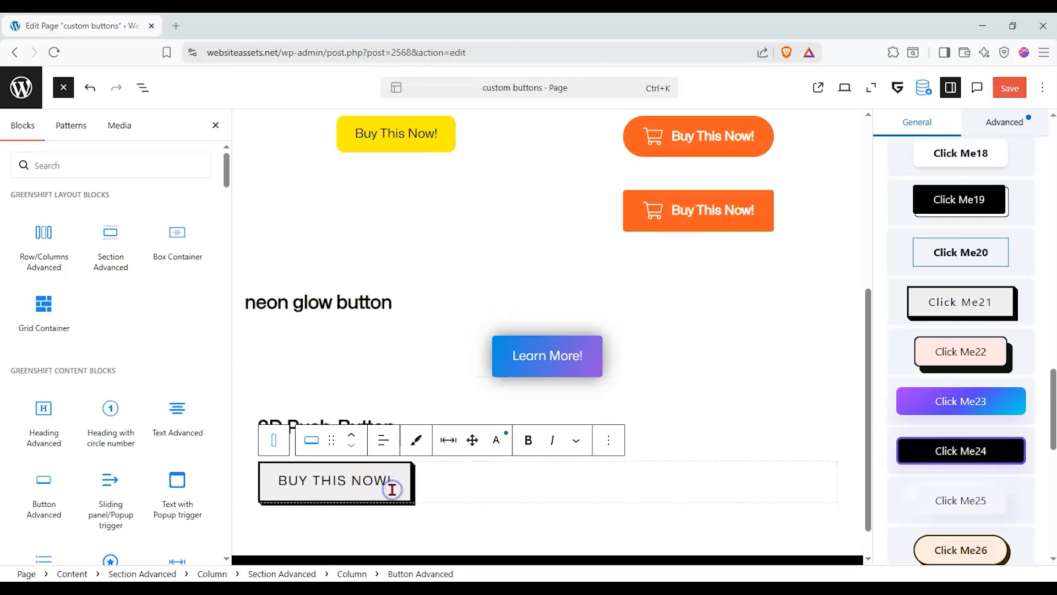
{"action": "left_click", "coordinate": [979, 354]}
{"action": "left_click", "coordinate": [354, 489]}
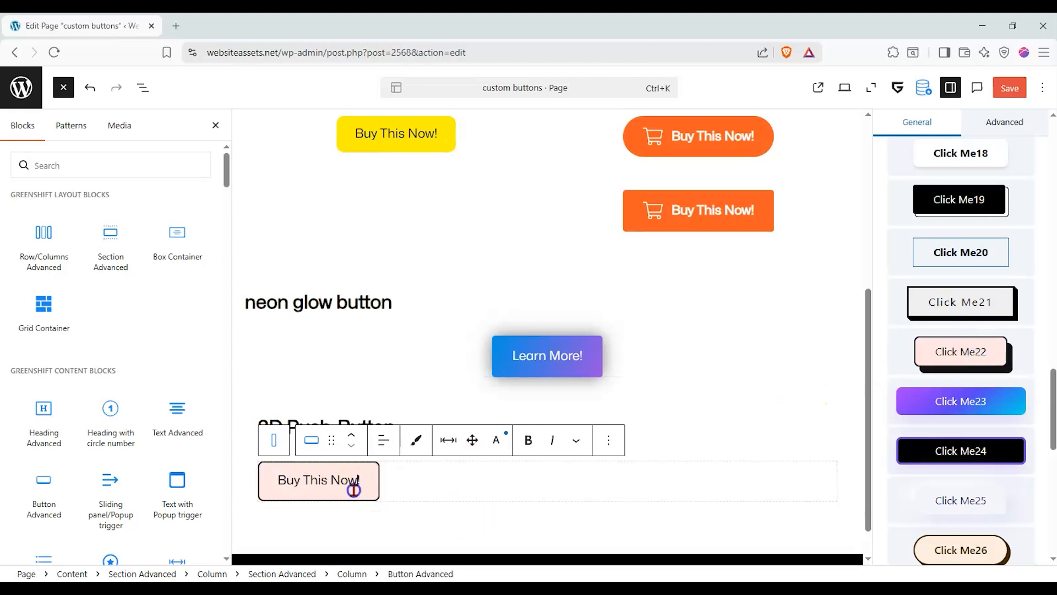
{"action": "left_click", "coordinate": [963, 550]}
{"action": "left_click", "coordinate": [370, 492]}
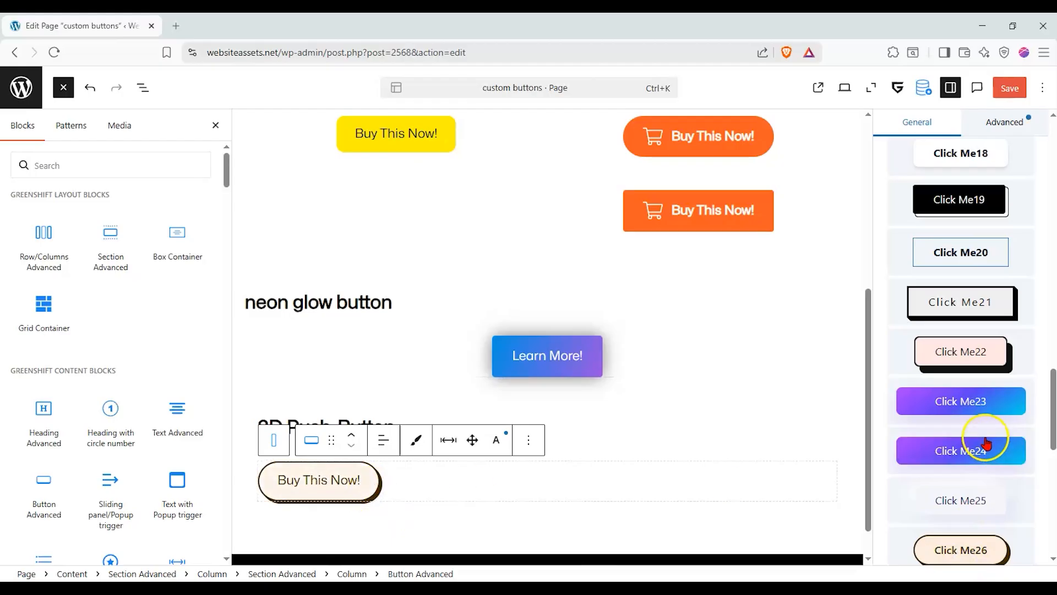
Step: Try the Click Me13 and Click Me1 presets on the button and close the presets
{"action": "scroll", "coordinate": [985, 435], "scroll_direction": "up", "scroll_amount": 10}
{"action": "left_click", "coordinate": [960, 432]}
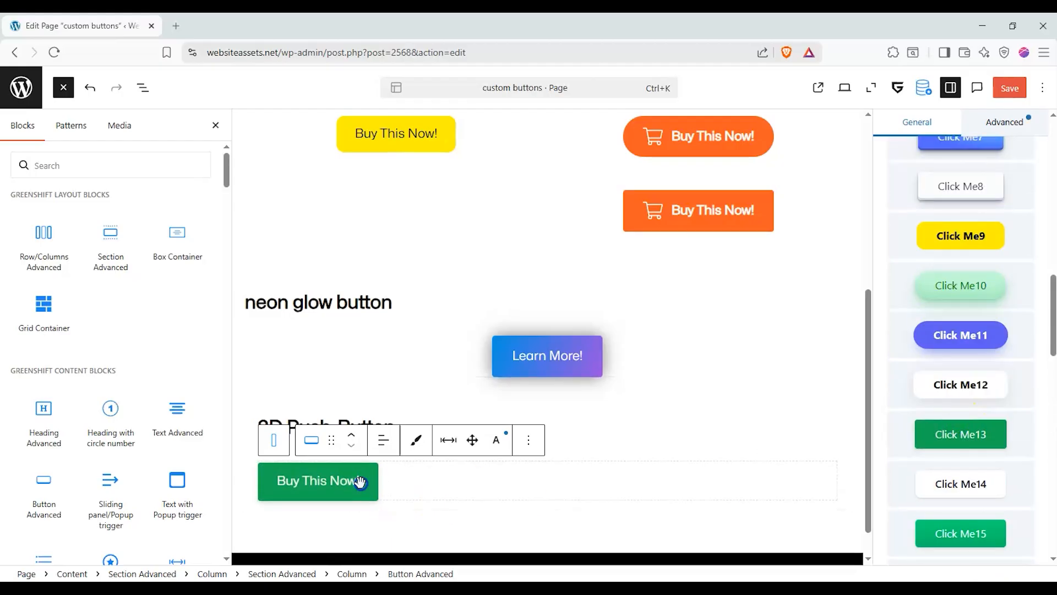
{"action": "scroll", "coordinate": [971, 334], "scroll_direction": "up", "scroll_amount": 5}
{"action": "scroll", "coordinate": [969, 332], "scroll_direction": "up", "scroll_amount": 4}
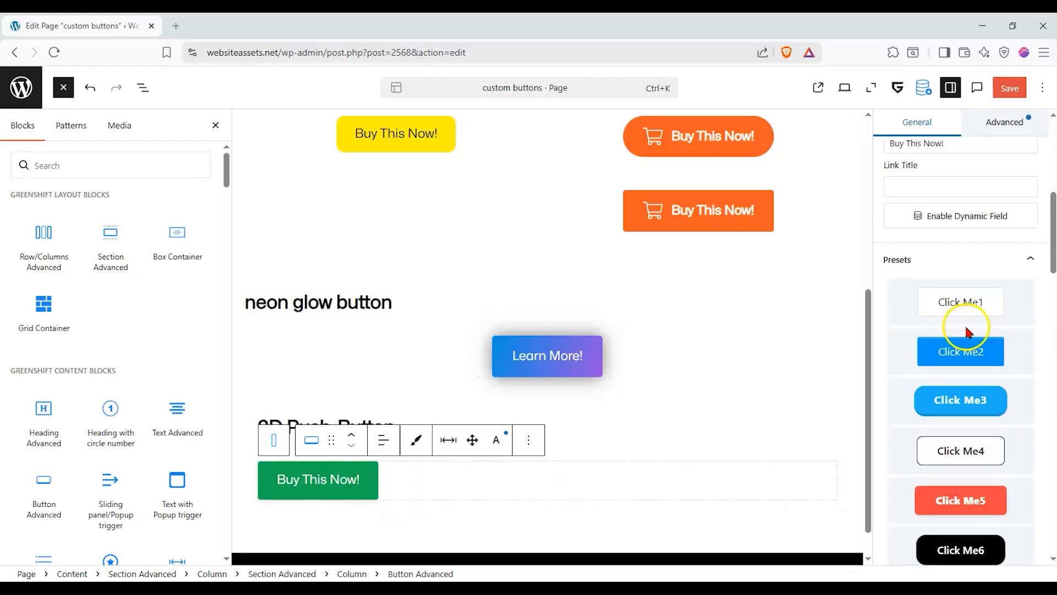
{"action": "left_click", "coordinate": [968, 308]}
{"action": "left_click", "coordinate": [1013, 266]}
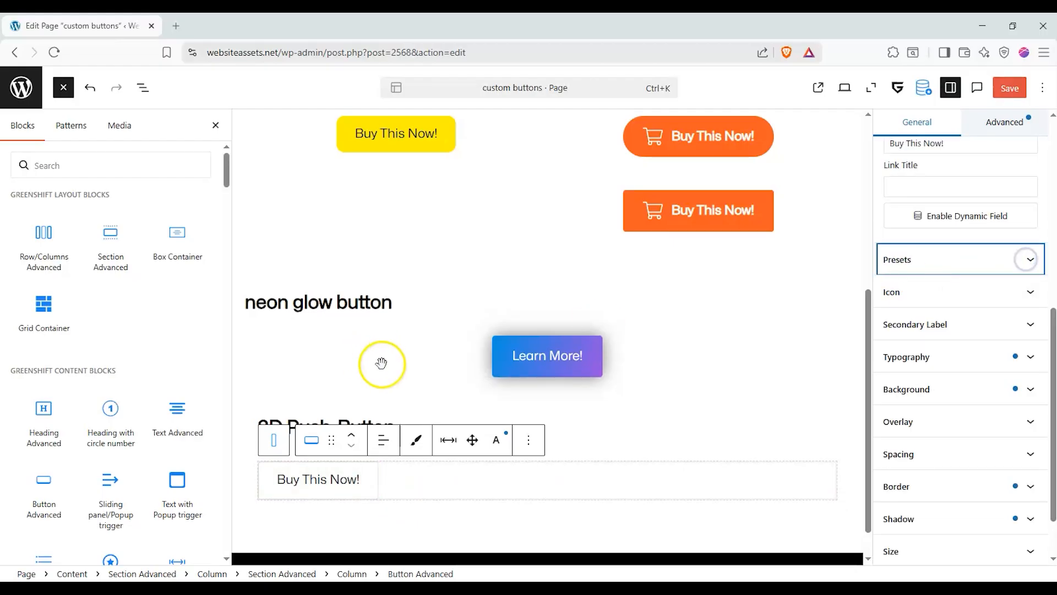
Step: Delete the preset-styled button below the 3D Push-Button heading
{"action": "left_click", "coordinate": [528, 440]}
{"action": "scroll", "coordinate": [562, 405], "scroll_direction": "down", "scroll_amount": 1}
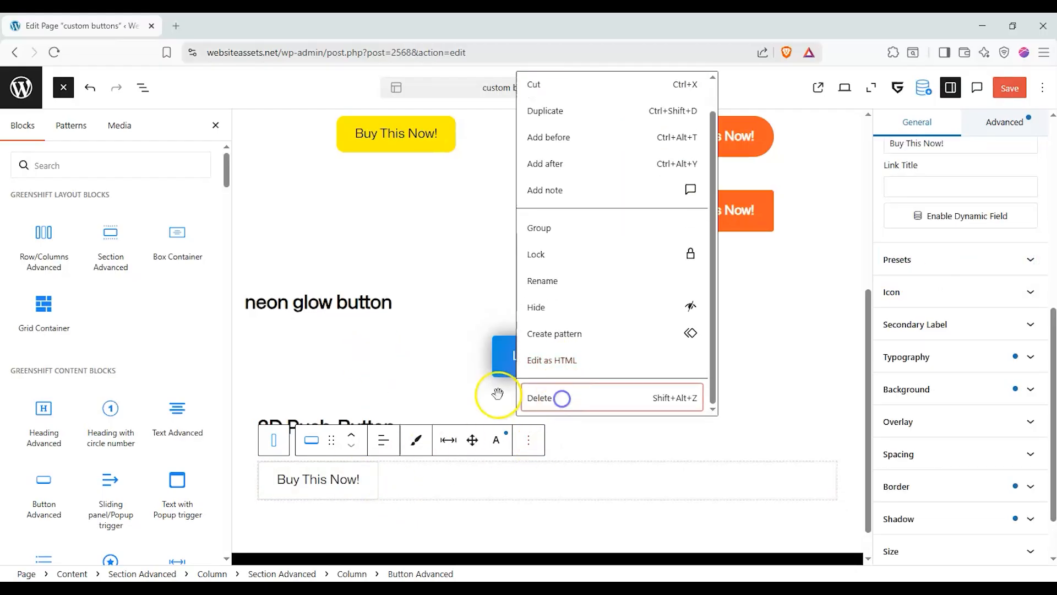
{"action": "left_click", "coordinate": [563, 405]}
Step: Add a fresh Button Advanced block below the 3D Push-Button heading and align it to the center
{"action": "left_click_drag", "start_coordinate": [43, 495], "coordinate": [389, 449]}
{"action": "left_click", "coordinate": [386, 448]}
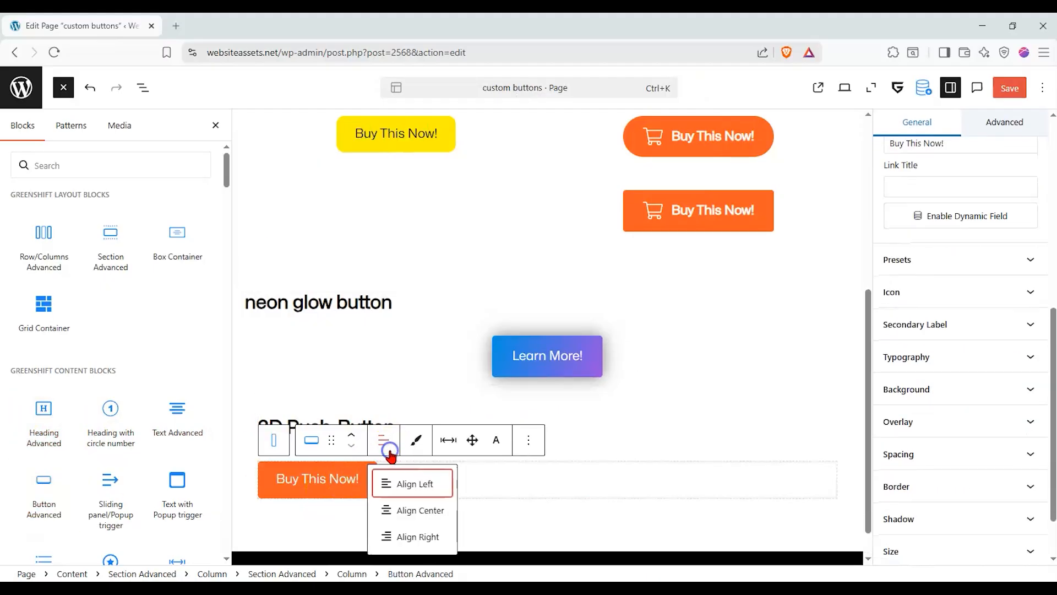
{"action": "left_click", "coordinate": [411, 509]}
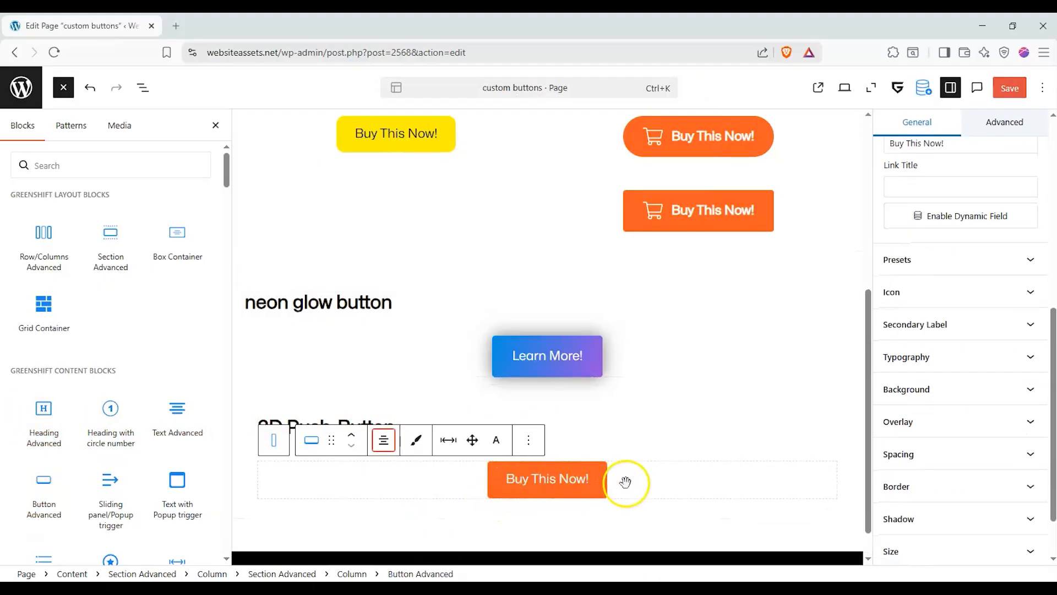
Step: Change the new button's label to "Play now!"
{"action": "scroll", "coordinate": [996, 347], "scroll_direction": "up", "scroll_amount": 6}
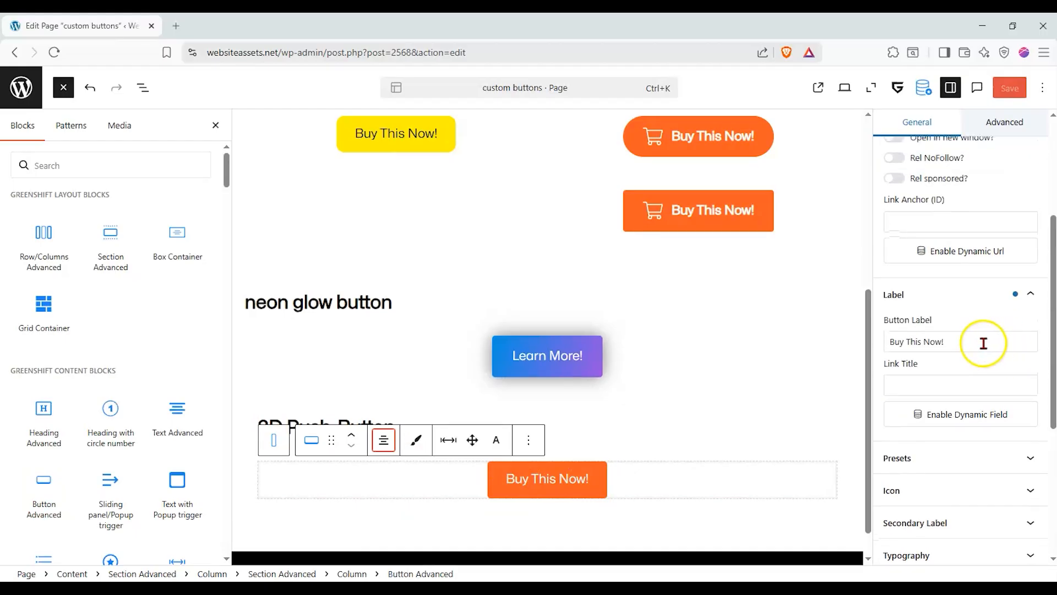
{"action": "left_click_drag", "start_coordinate": [960, 488], "coordinate": [763, 482]}
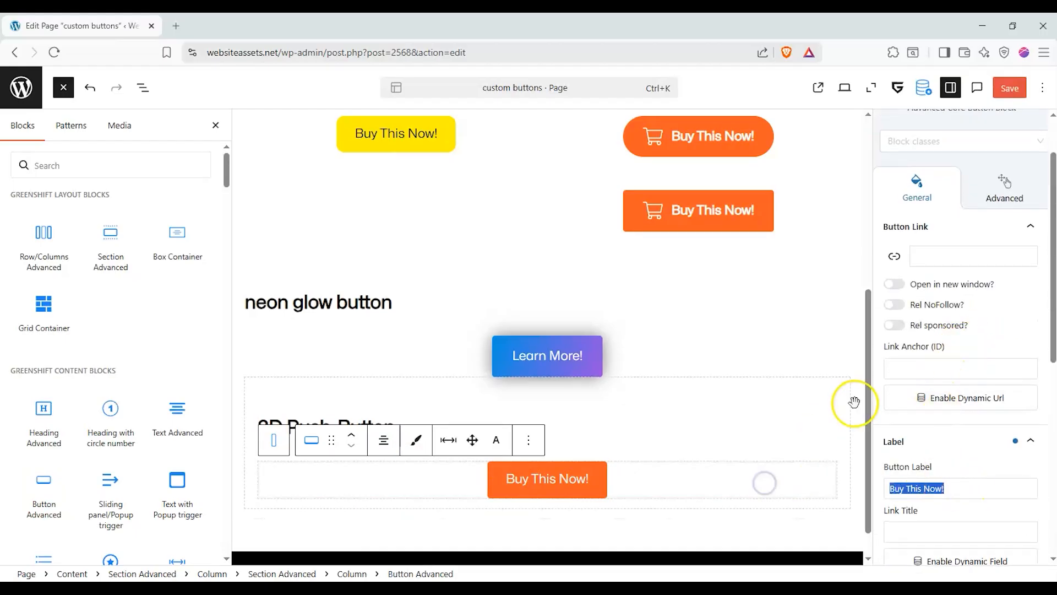
{"action": "type", "text": "Pla"}
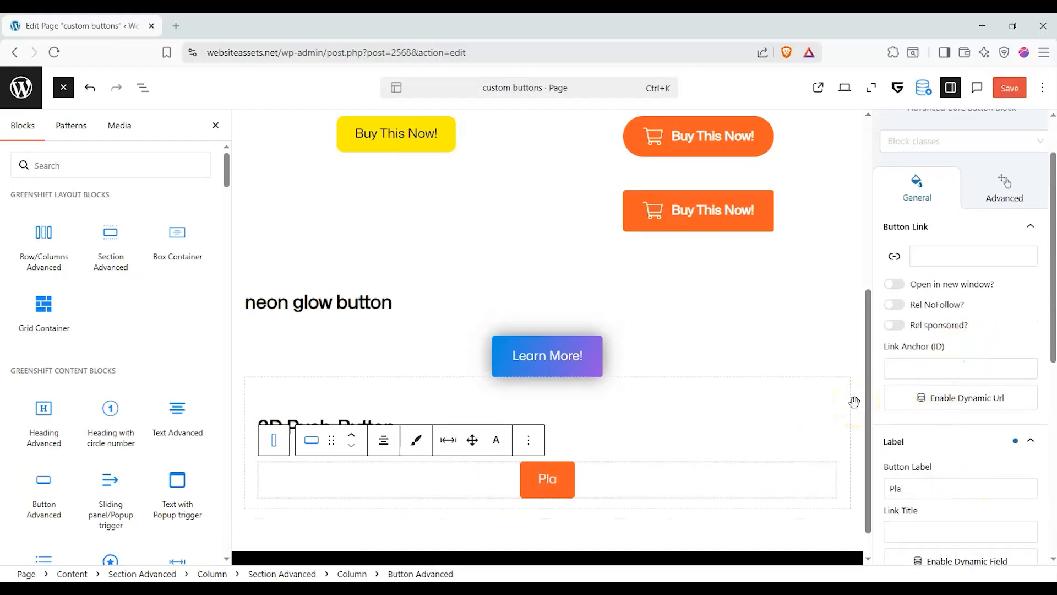
{"action": "type", "text": "y now!"}
Step: Set the Play now button's font weight to 600 and its letter case to uppercase
{"action": "scroll", "coordinate": [937, 460], "scroll_direction": "down", "scroll_amount": 5}
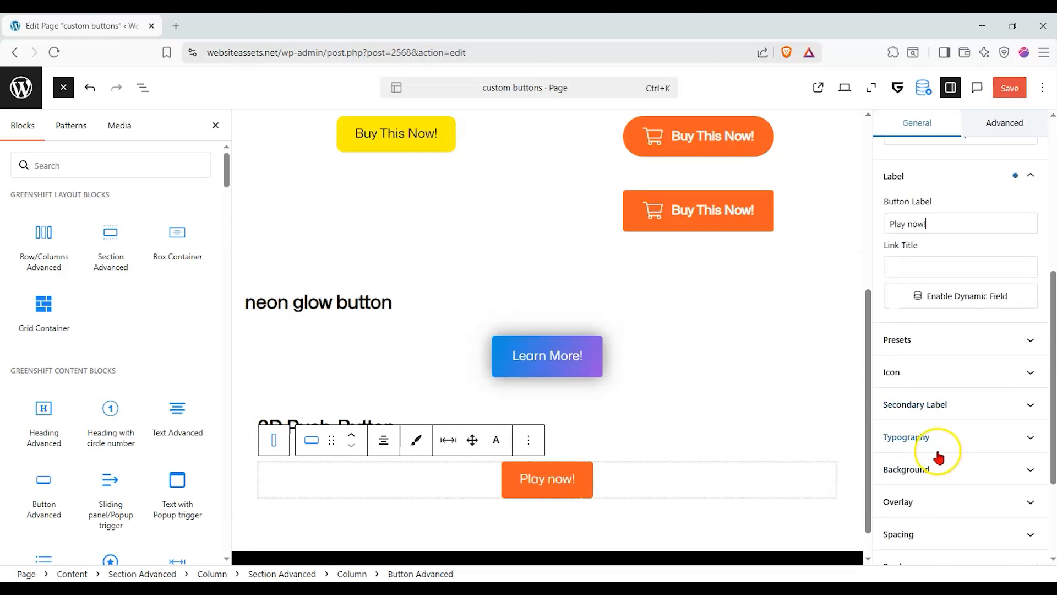
{"action": "left_click", "coordinate": [965, 427]}
{"action": "left_click", "coordinate": [948, 354]}
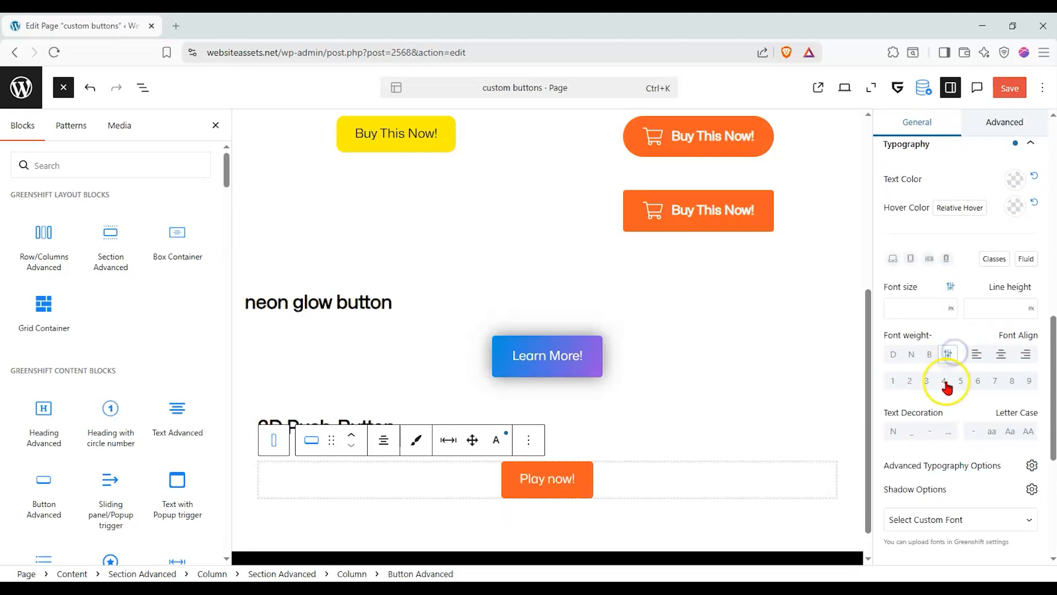
{"action": "scroll", "coordinate": [972, 379], "scroll_direction": "down", "scroll_amount": 1}
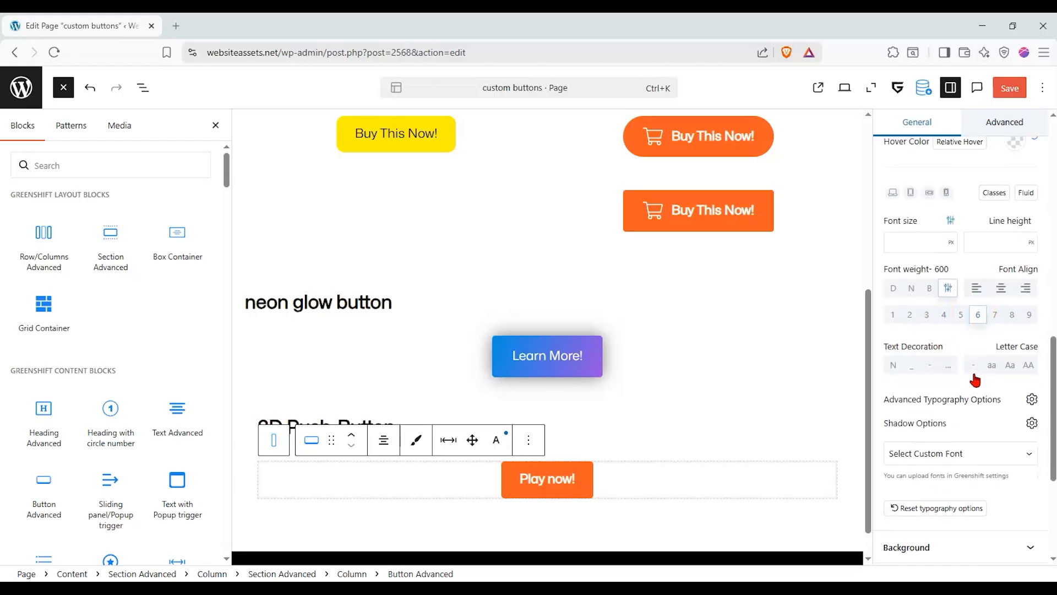
{"action": "left_click", "coordinate": [1028, 365]}
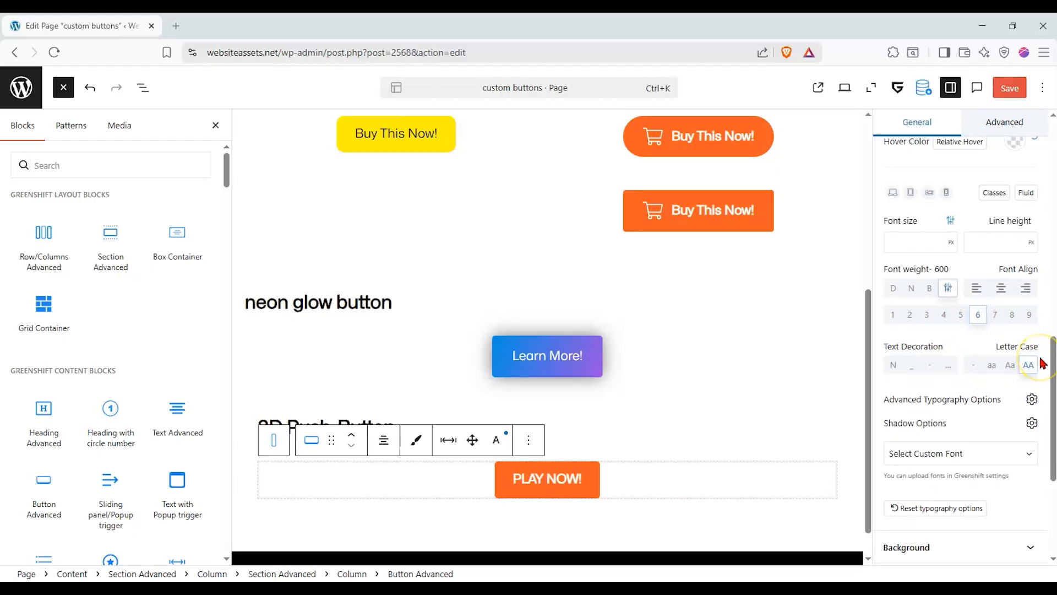
{"action": "scroll", "coordinate": [983, 320], "scroll_direction": "up", "scroll_amount": 3}
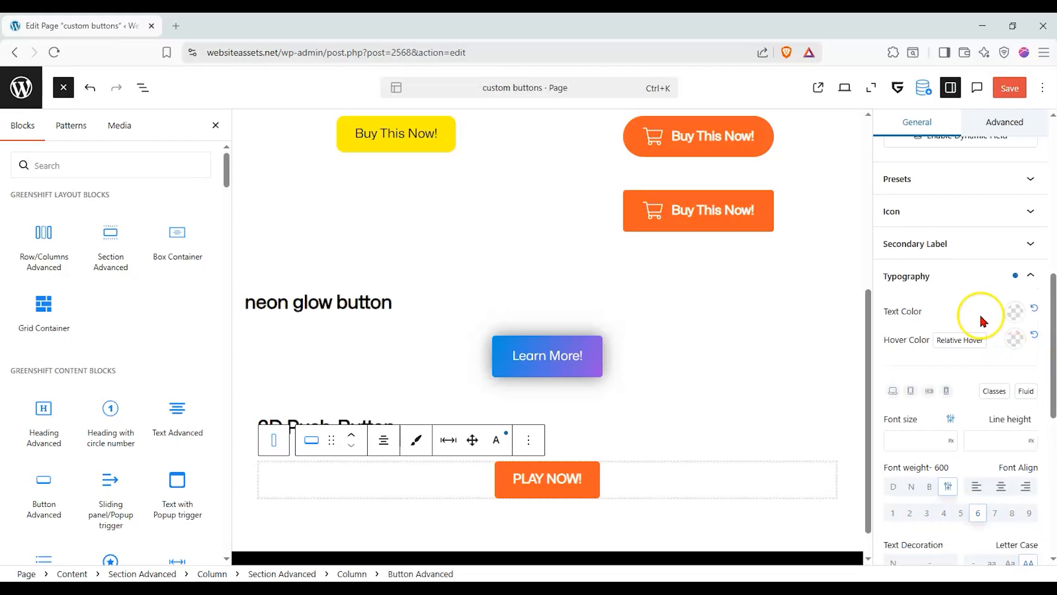
{"action": "left_click", "coordinate": [983, 279]}
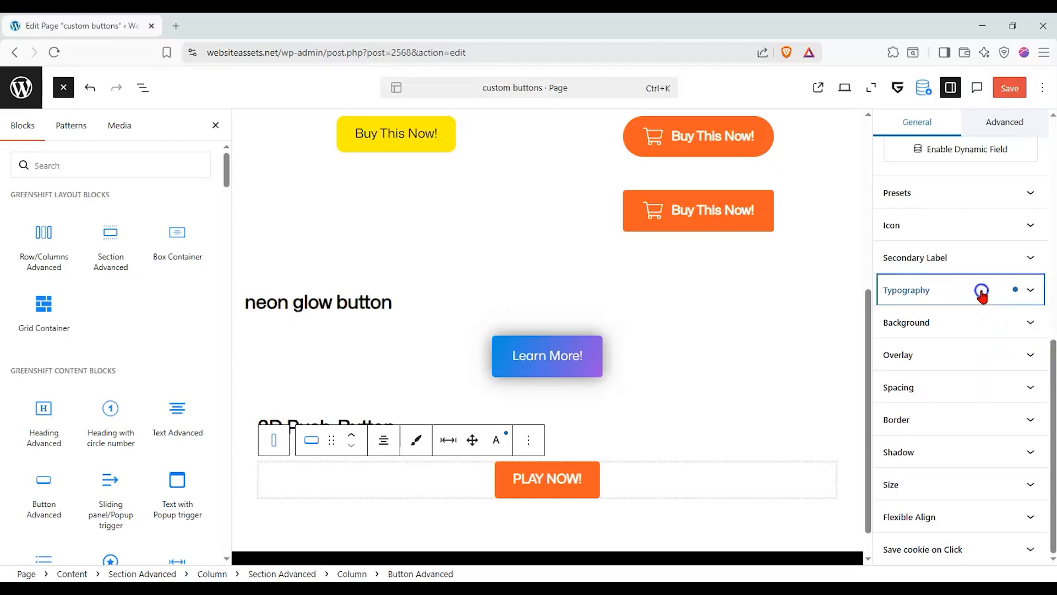
Step: Set the Play now button's normal background colour to red #FF0000
{"action": "left_click", "coordinate": [984, 322]}
{"action": "scroll", "coordinate": [969, 364], "scroll_direction": "down", "scroll_amount": 2}
{"action": "left_click", "coordinate": [1012, 295]}
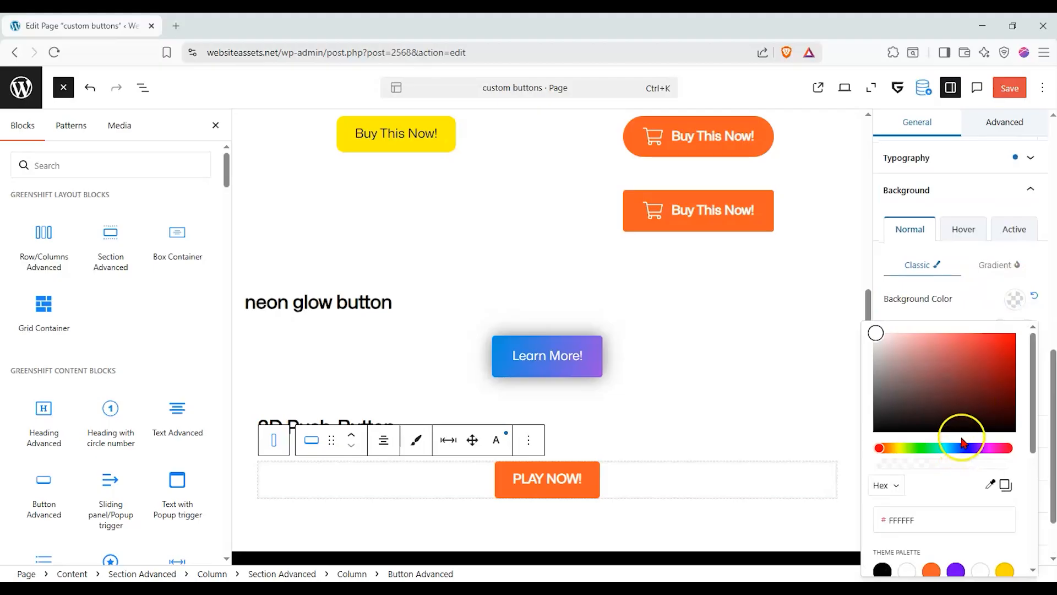
{"action": "left_click", "coordinate": [1006, 339]}
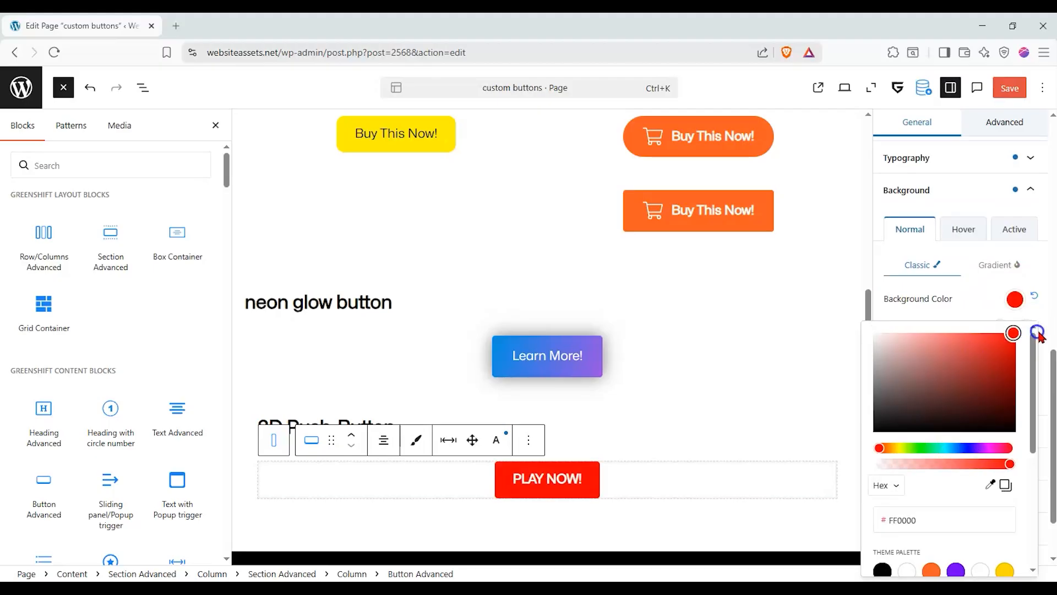
{"action": "left_click", "coordinate": [972, 308]}
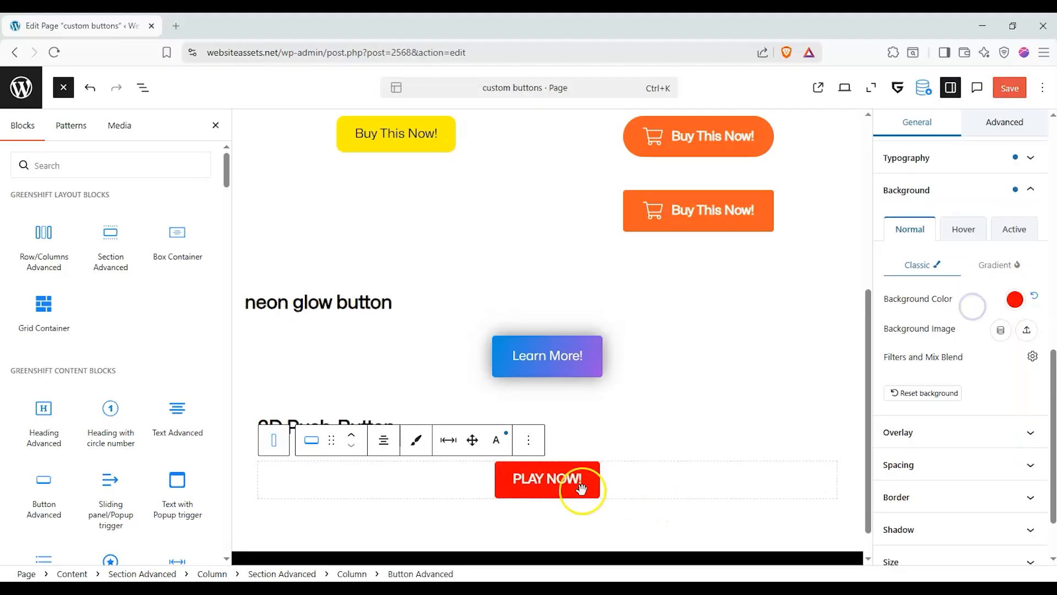
Step: Enable an icon on the Play now button and choose the game controller icon
{"action": "scroll", "coordinate": [966, 383], "scroll_direction": "up", "scroll_amount": 4}
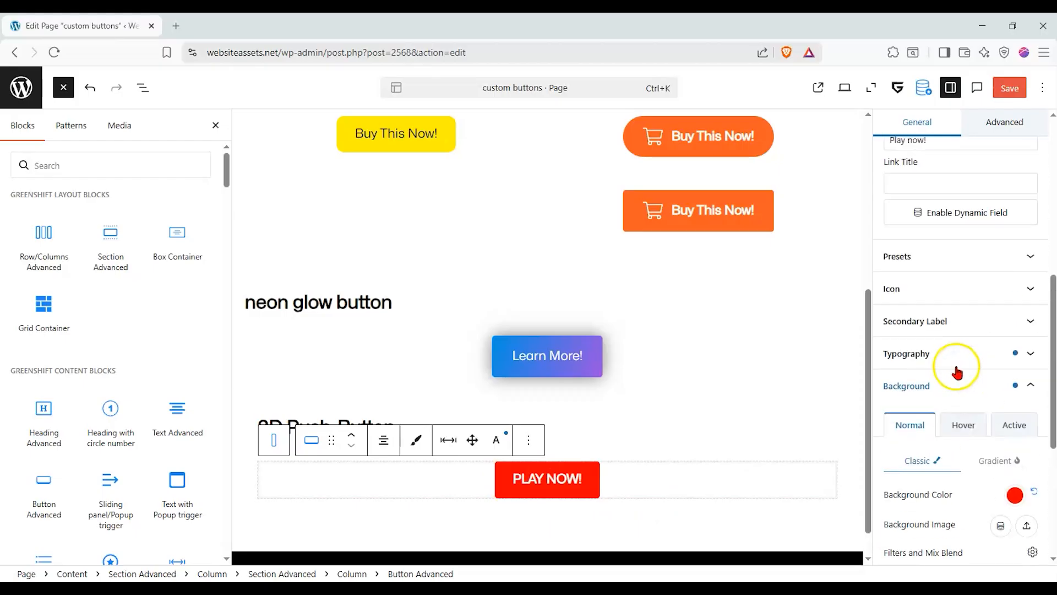
{"action": "left_click", "coordinate": [959, 287]}
{"action": "left_click", "coordinate": [929, 324]}
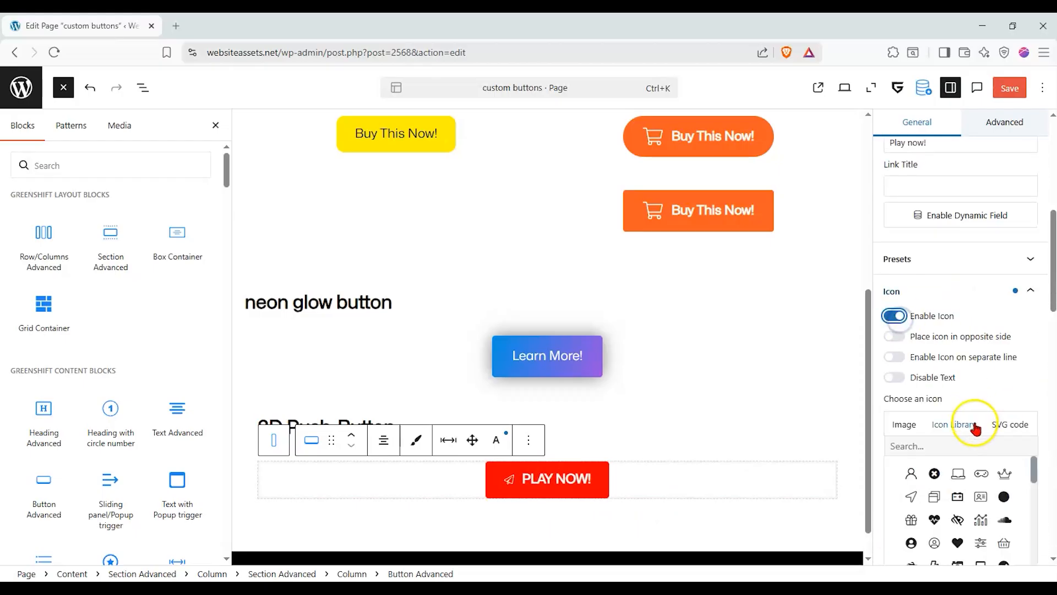
{"action": "scroll", "coordinate": [965, 441], "scroll_direction": "down", "scroll_amount": 3}
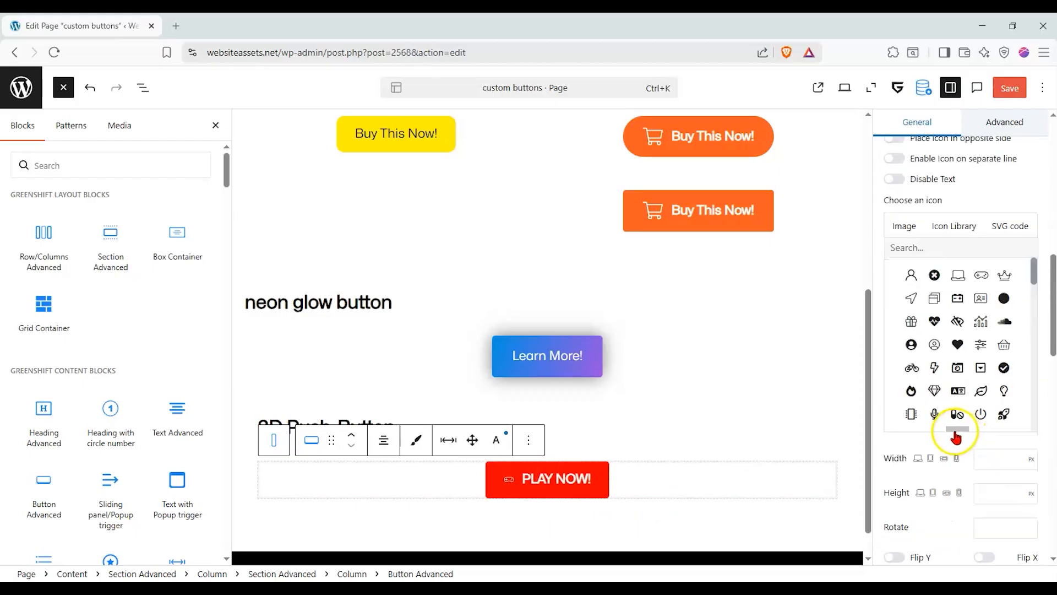
Step: Set the game controller icon's width and height to 35 px
{"action": "left_click", "coordinate": [998, 458]}
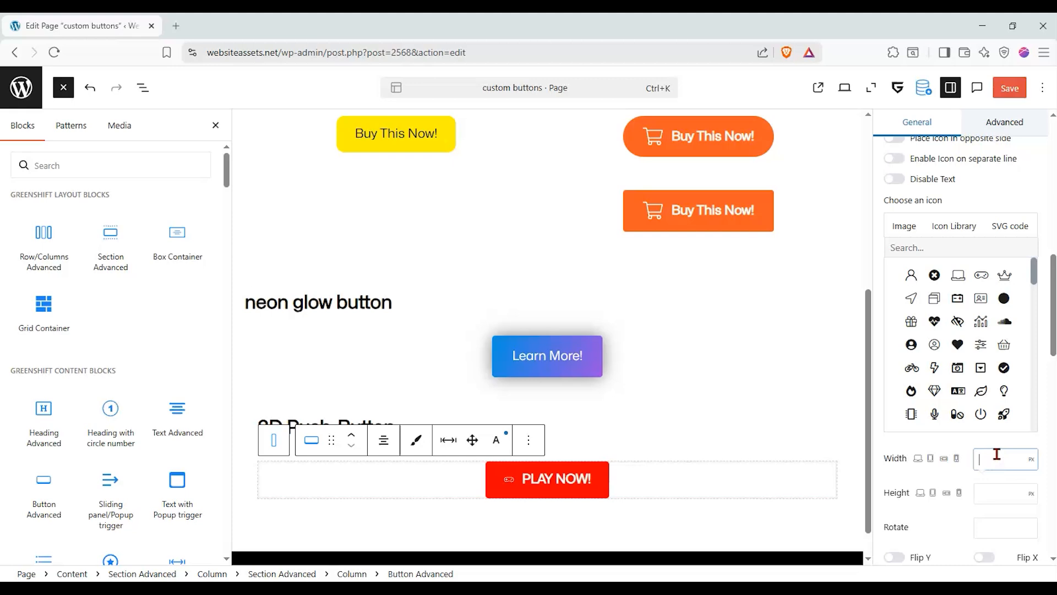
{"action": "type", "text": "35"}
{"action": "left_click", "coordinate": [992, 489]}
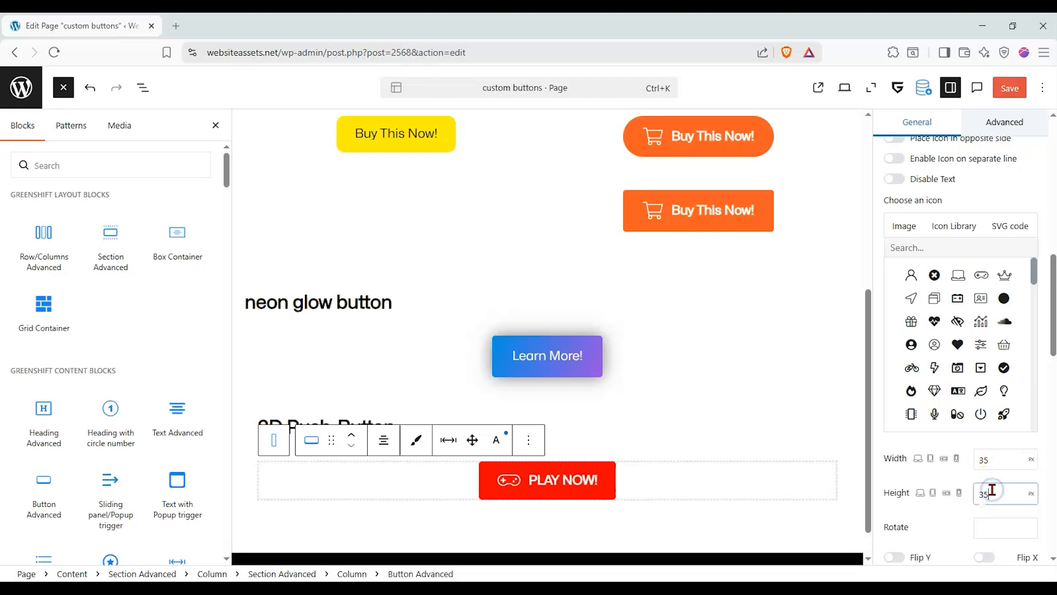
Step: Set the Play now button's padding to 15 px at the top and bottom and 30 px at the right and left
{"action": "scroll", "coordinate": [954, 451], "scroll_direction": "up", "scroll_amount": 5}
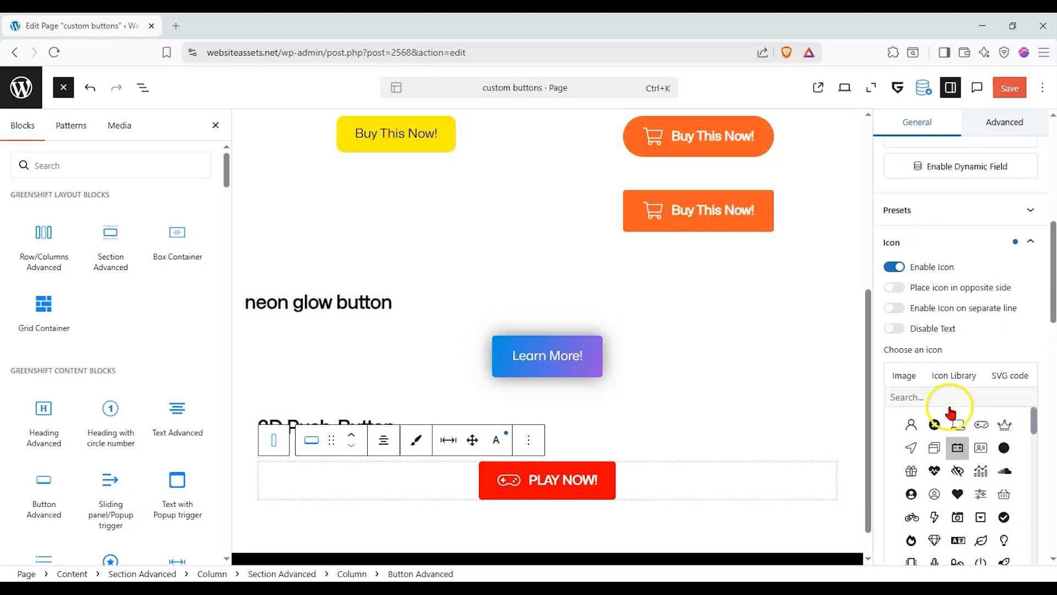
{"action": "left_click", "coordinate": [987, 357]}
{"action": "left_click", "coordinate": [991, 487]}
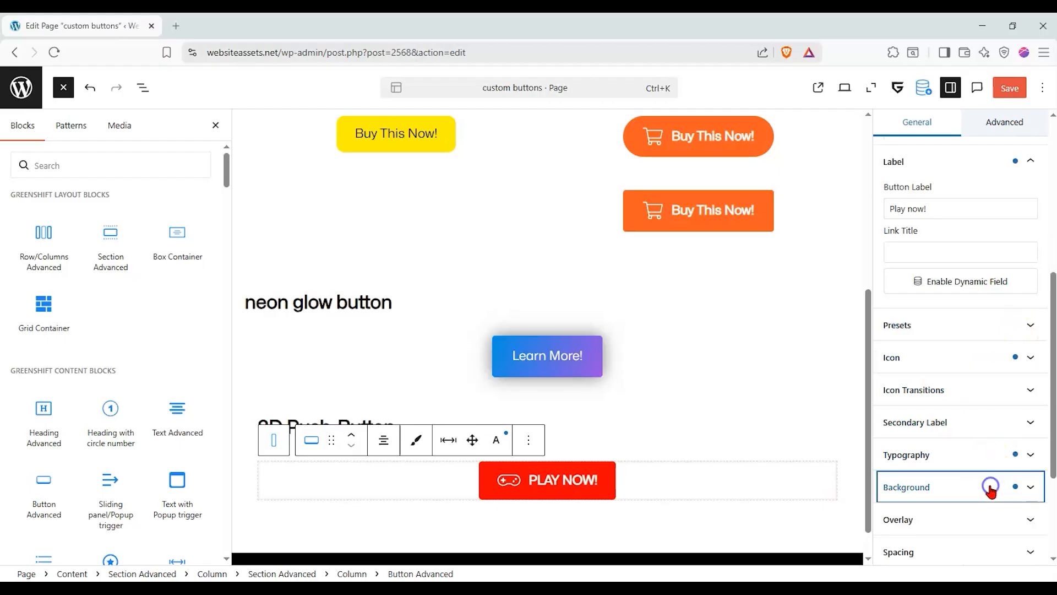
{"action": "scroll", "coordinate": [991, 484], "scroll_direction": "down", "scroll_amount": 3}
{"action": "left_click", "coordinate": [987, 418]}
{"action": "scroll", "coordinate": [914, 473], "scroll_direction": "down", "scroll_amount": 1}
{"action": "left_click", "coordinate": [903, 490]}
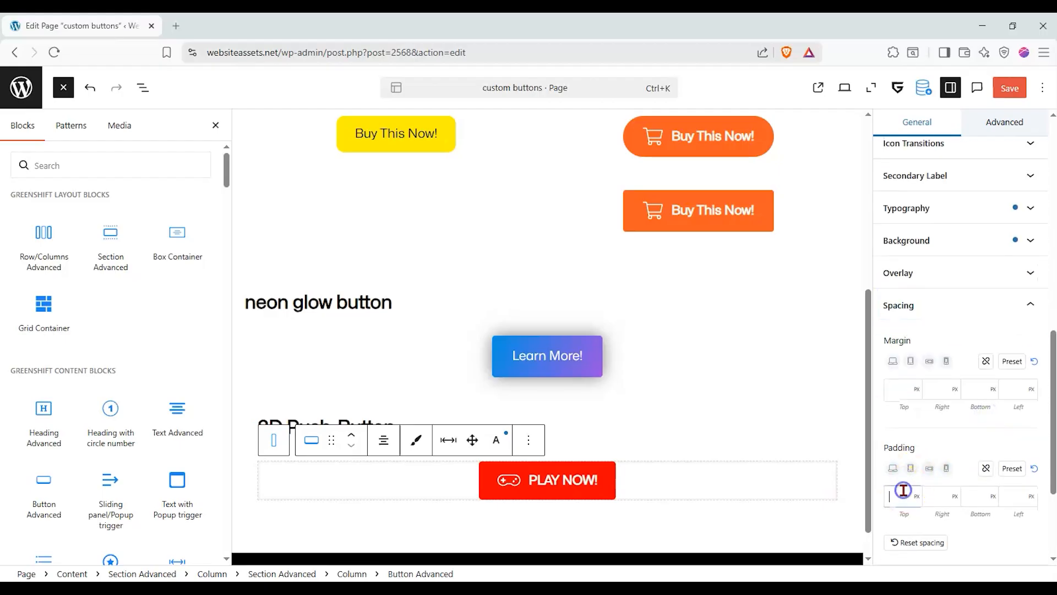
{"action": "type", "text": "15"}
{"action": "left_click", "coordinate": [964, 495]}
{"action": "type", "text": "15"}
{"action": "left_click", "coordinate": [934, 495]}
{"action": "type", "text": "30"}
{"action": "left_click", "coordinate": [1013, 498]}
{"action": "type", "text": "30"}
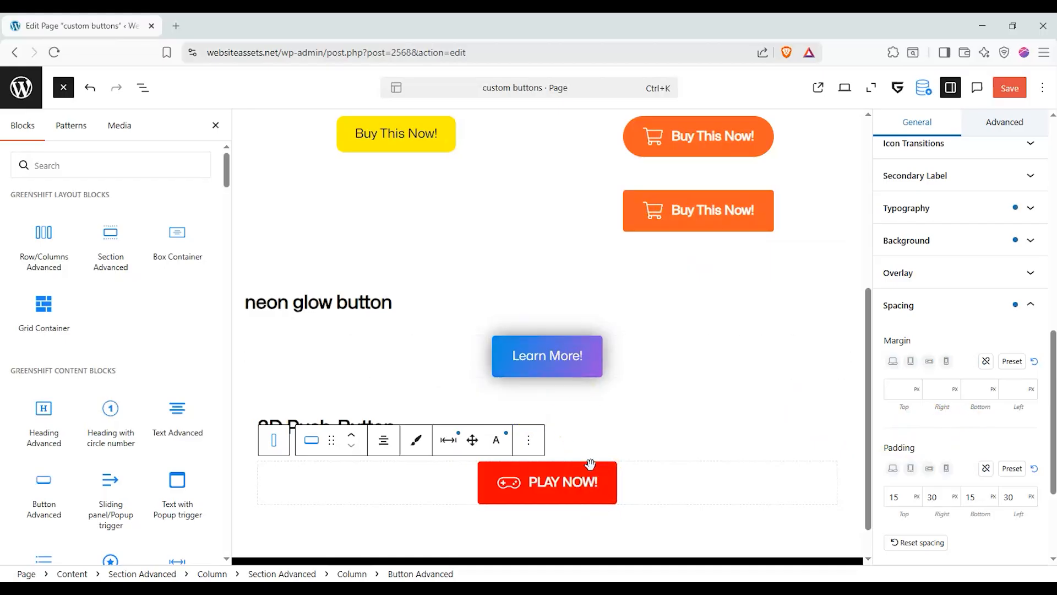
Step: Set the trigger selector of the Play now button's CSS transform to Active State (.active, :active)
{"action": "scroll", "coordinate": [993, 341], "scroll_direction": "up", "scroll_amount": 10}
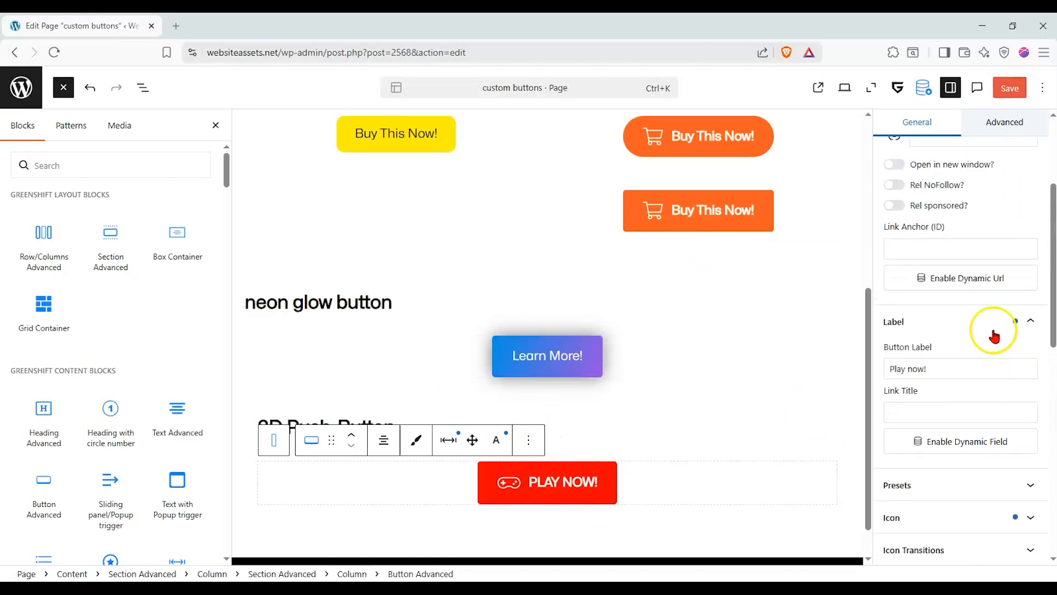
{"action": "left_click", "coordinate": [1005, 259]}
{"action": "left_click", "coordinate": [997, 295]}
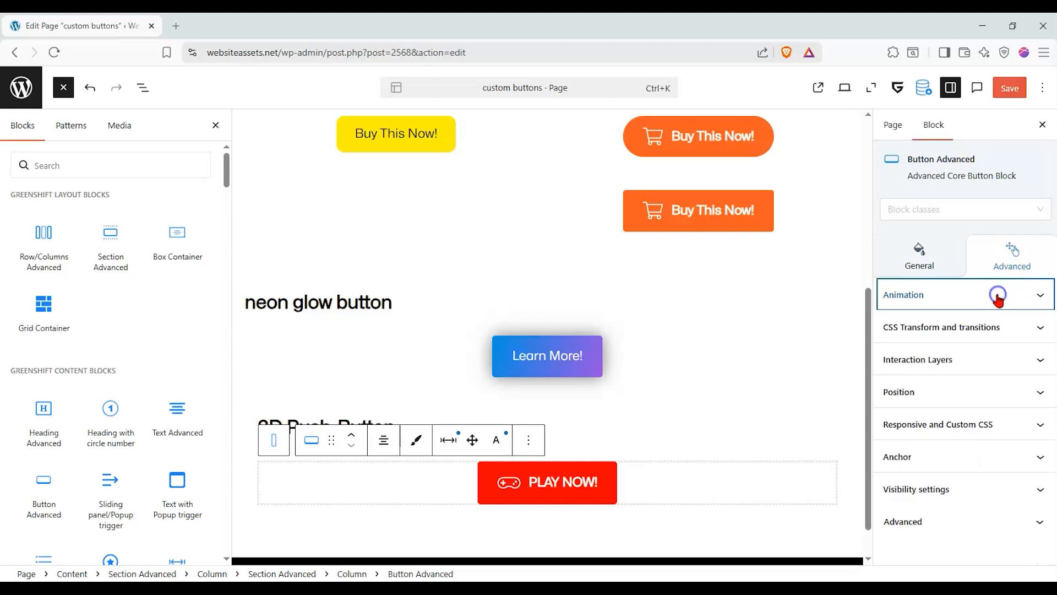
{"action": "left_click", "coordinate": [1000, 325]}
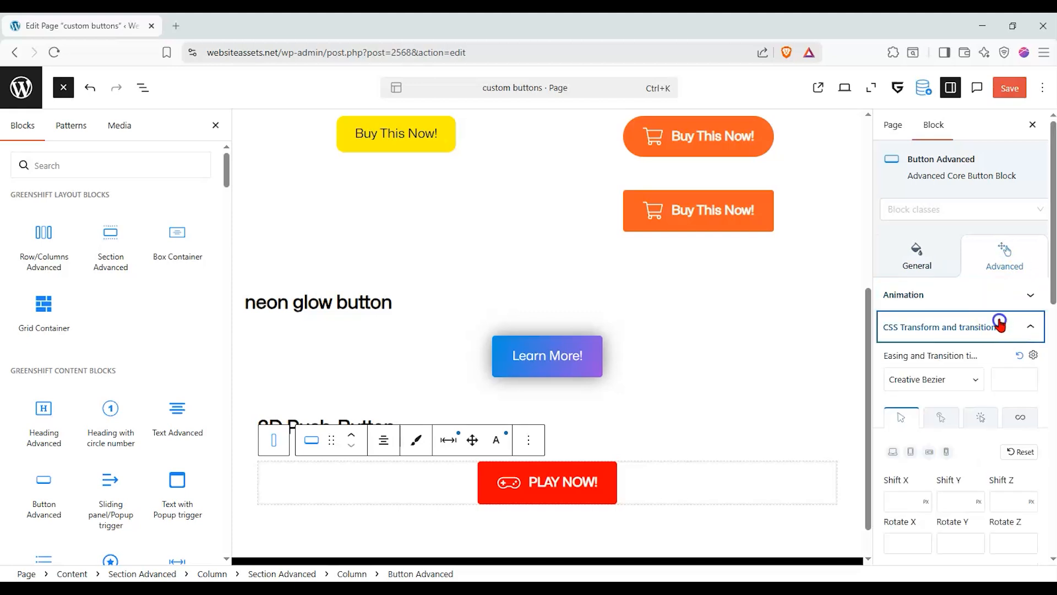
{"action": "scroll", "coordinate": [1013, 311], "scroll_direction": "down", "scroll_amount": 1}
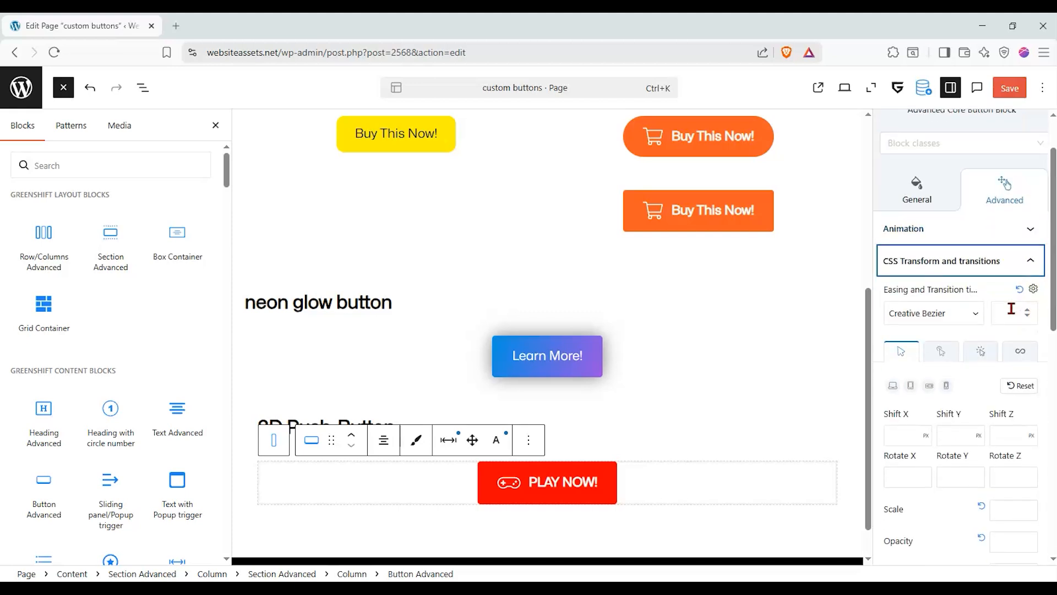
{"action": "scroll", "coordinate": [999, 311], "scroll_direction": "down", "scroll_amount": 1}
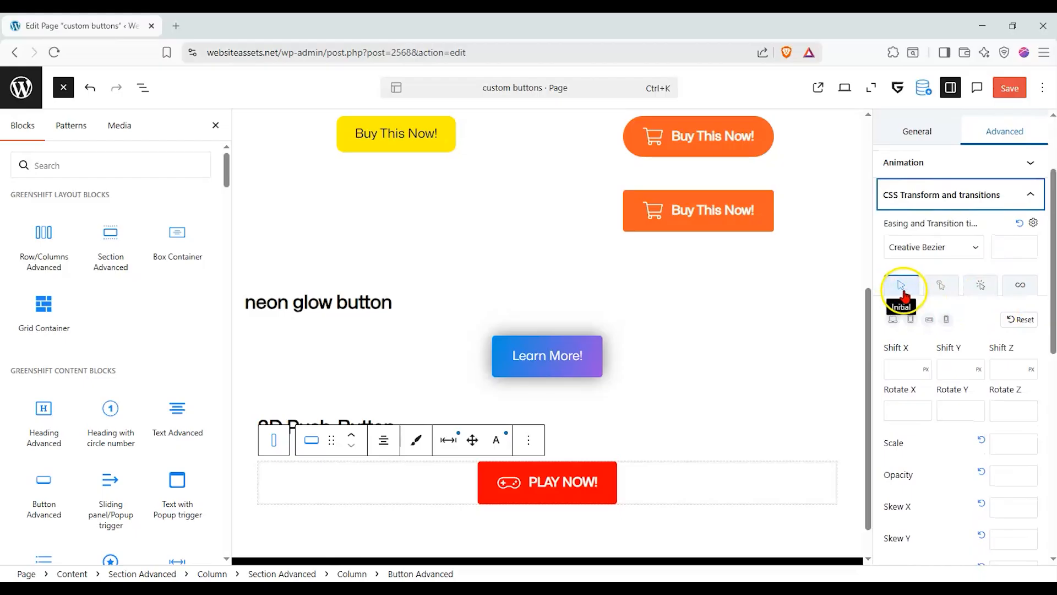
{"action": "left_click", "coordinate": [981, 284]}
{"action": "left_click", "coordinate": [972, 319]}
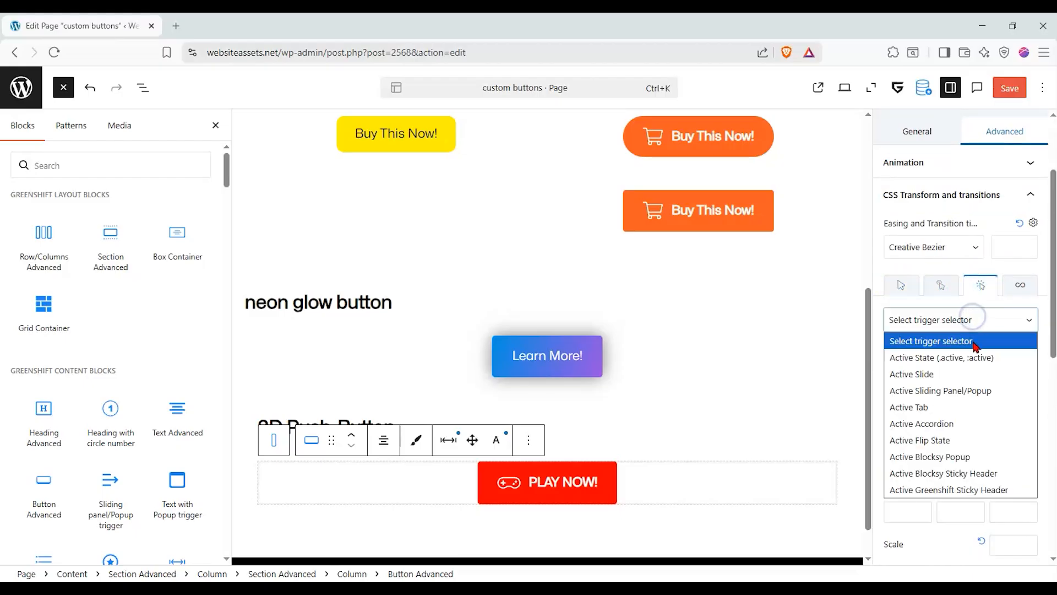
{"action": "left_click", "coordinate": [998, 358]}
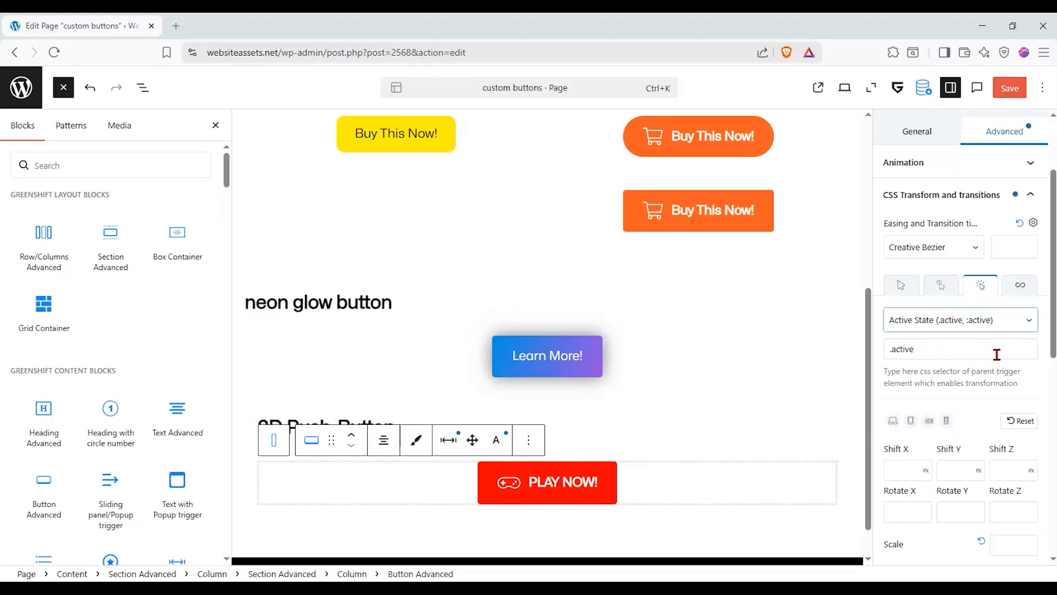
Step: Set the active-state Shift Y to 4 px and try the push movement on the Play now button
{"action": "scroll", "coordinate": [996, 354], "scroll_direction": "down", "scroll_amount": 1}
{"action": "left_click", "coordinate": [958, 407]}
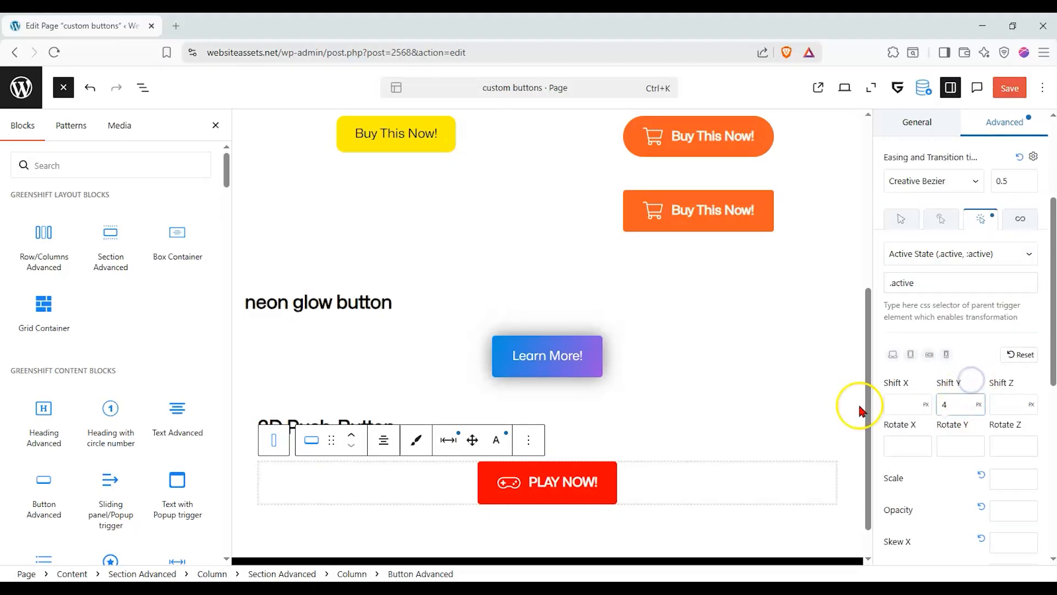
{"action": "left_click", "coordinate": [608, 470]}
{"action": "left_click", "coordinate": [609, 470]}
Step: Set the Play now button's transform easing to Linear and its transition time to 0
{"action": "left_click", "coordinate": [971, 183]}
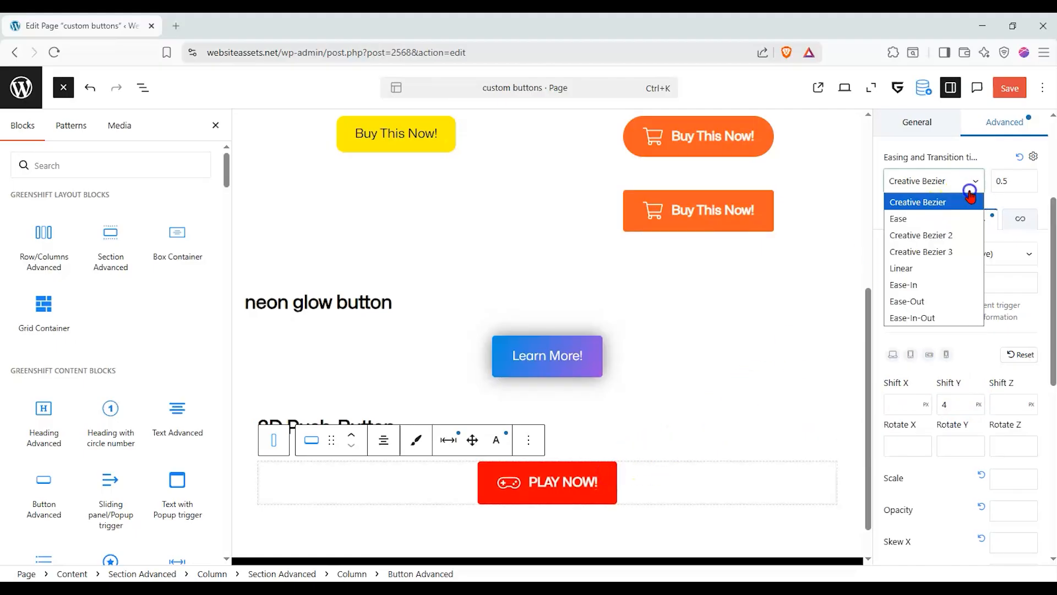
{"action": "left_click", "coordinate": [920, 267]}
{"action": "key", "text": "Tab"}
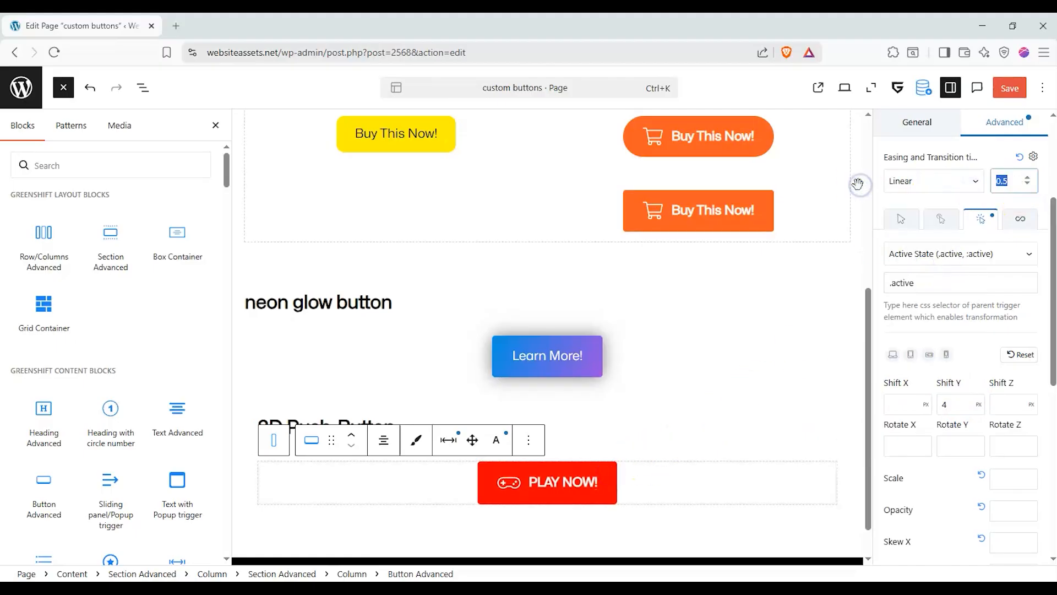
{"action": "type", "text": "0"}
{"action": "left_click", "coordinate": [904, 280]}
Step: Test the active-state push movement repeatedly on the Play now button in the canvas
{"action": "left_click", "coordinate": [583, 494]}
{"action": "left_click", "coordinate": [583, 495]}
{"action": "left_click", "coordinate": [582, 494]}
{"action": "left_click", "coordinate": [583, 494]}
{"action": "left_click", "coordinate": [583, 494]}
{"action": "left_click", "coordinate": [583, 495]}
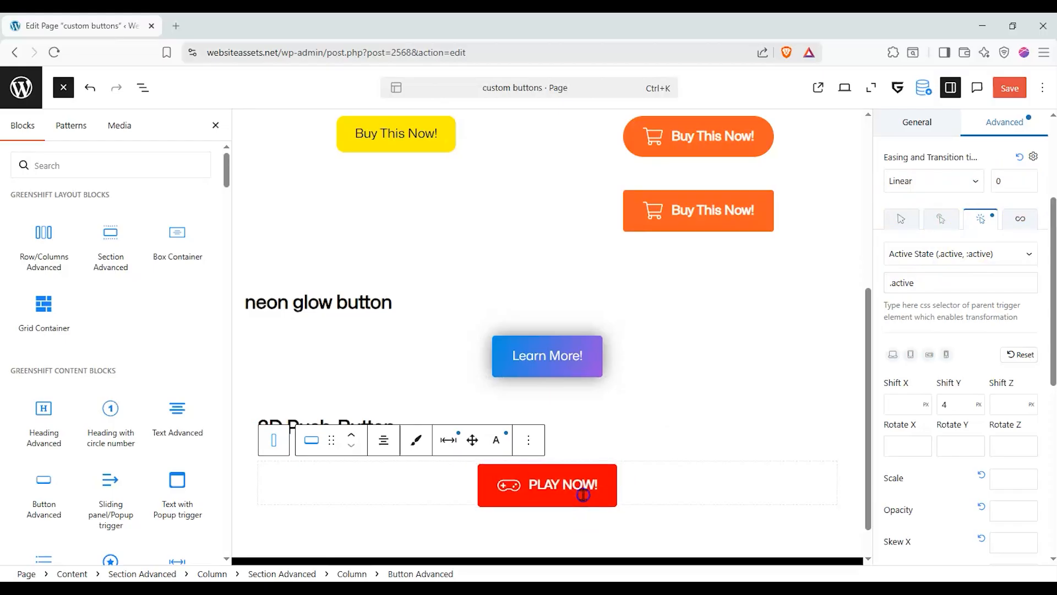
{"action": "left_click", "coordinate": [582, 493]}
{"action": "left_click", "coordinate": [583, 493]}
{"action": "left_click", "coordinate": [583, 492]}
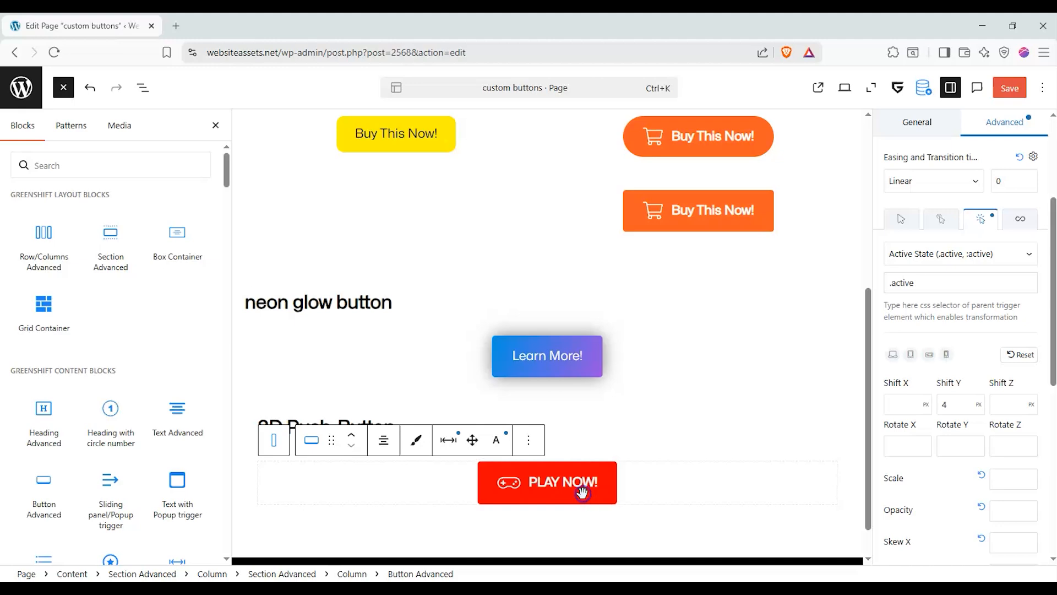
{"action": "left_click", "coordinate": [582, 492]}
Step: Apply the first preset shadow to the Play now button's normal state
{"action": "scroll", "coordinate": [891, 352], "scroll_direction": "up", "scroll_amount": 3}
{"action": "left_click", "coordinate": [957, 251]}
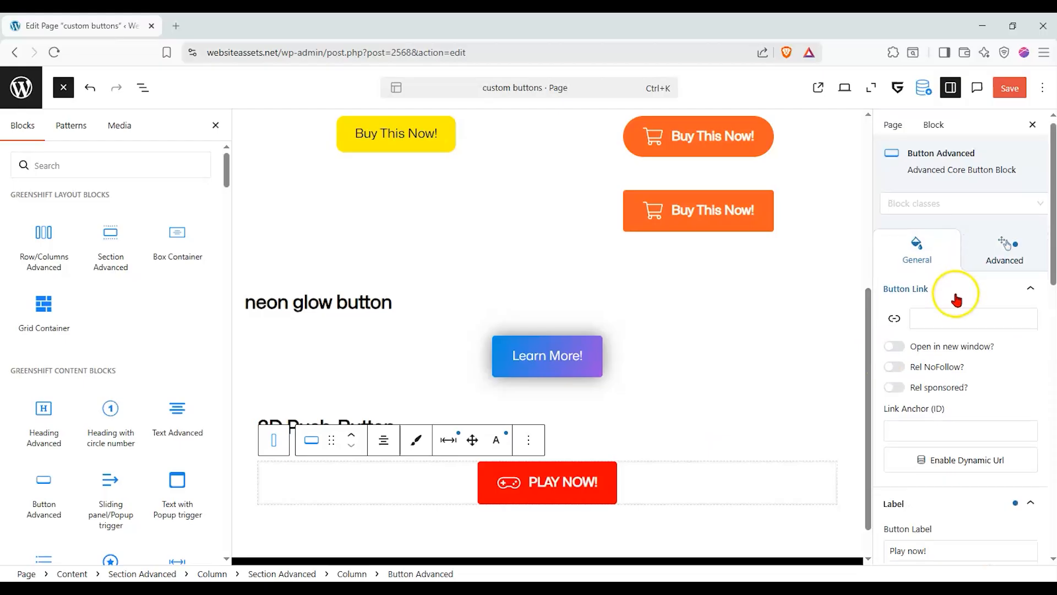
{"action": "scroll", "coordinate": [960, 309], "scroll_direction": "down", "scroll_amount": 5}
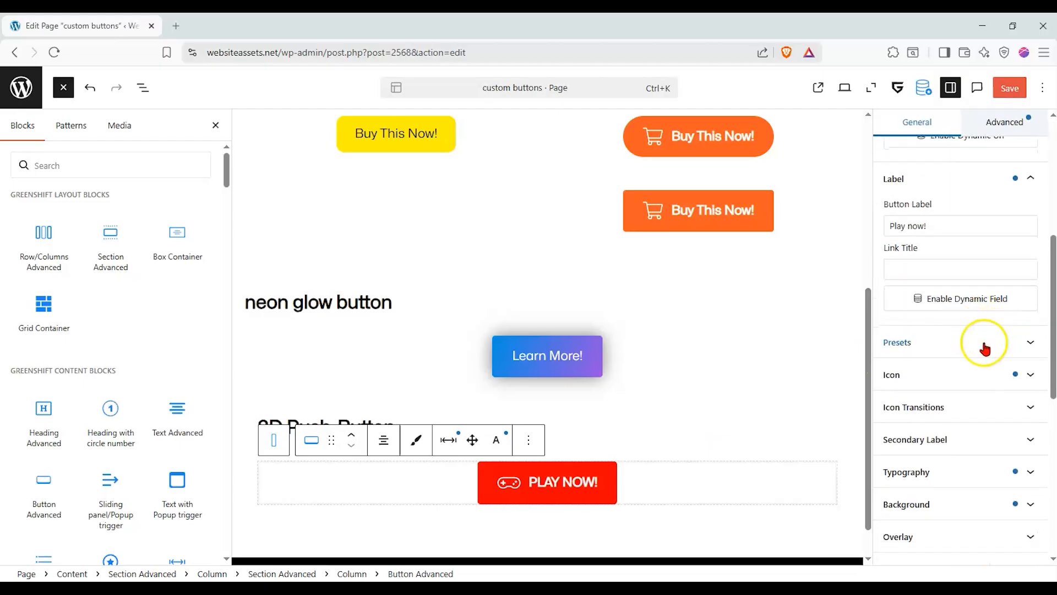
{"action": "scroll", "coordinate": [1001, 354], "scroll_direction": "down", "scroll_amount": 3}
{"action": "left_click", "coordinate": [1019, 438]}
{"action": "scroll", "coordinate": [1016, 439], "scroll_direction": "down", "scroll_amount": 1}
{"action": "left_click", "coordinate": [1014, 444]}
{"action": "scroll", "coordinate": [946, 418], "scroll_direction": "down", "scroll_amount": 3}
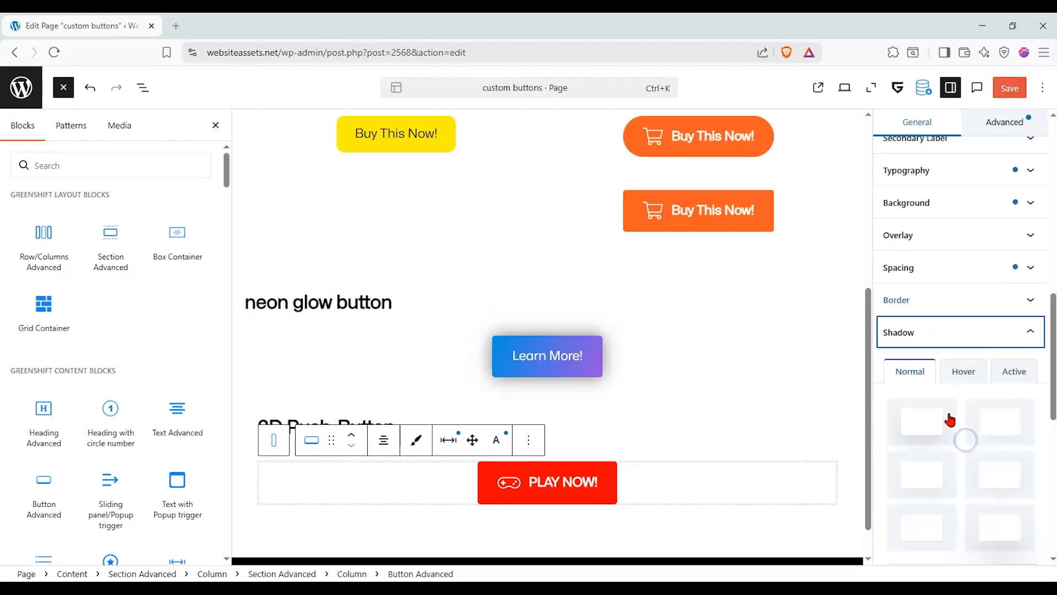
{"action": "scroll", "coordinate": [953, 358], "scroll_direction": "down", "scroll_amount": 2}
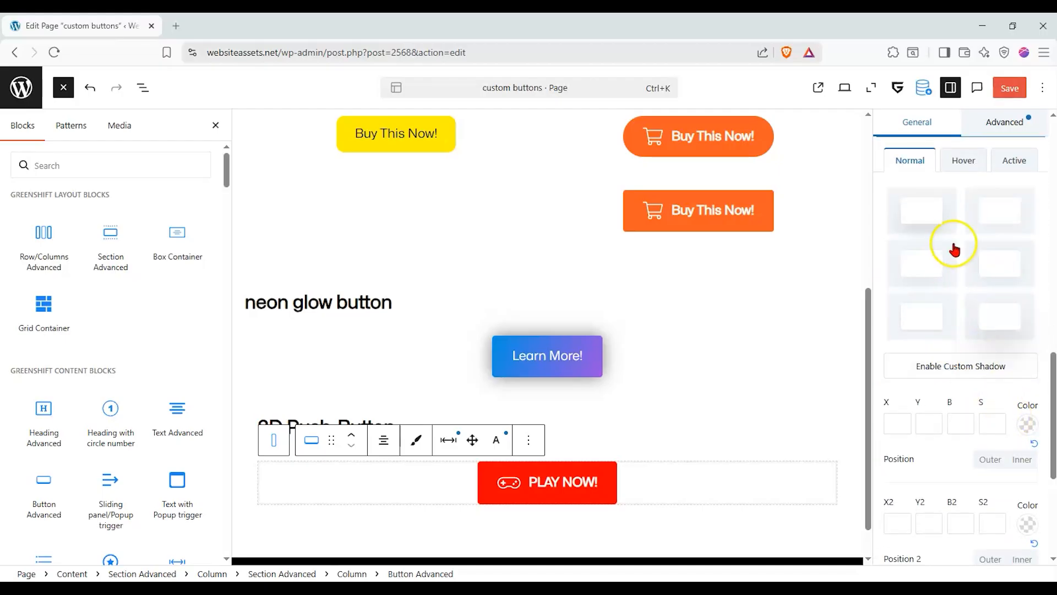
{"action": "left_click", "coordinate": [934, 225]}
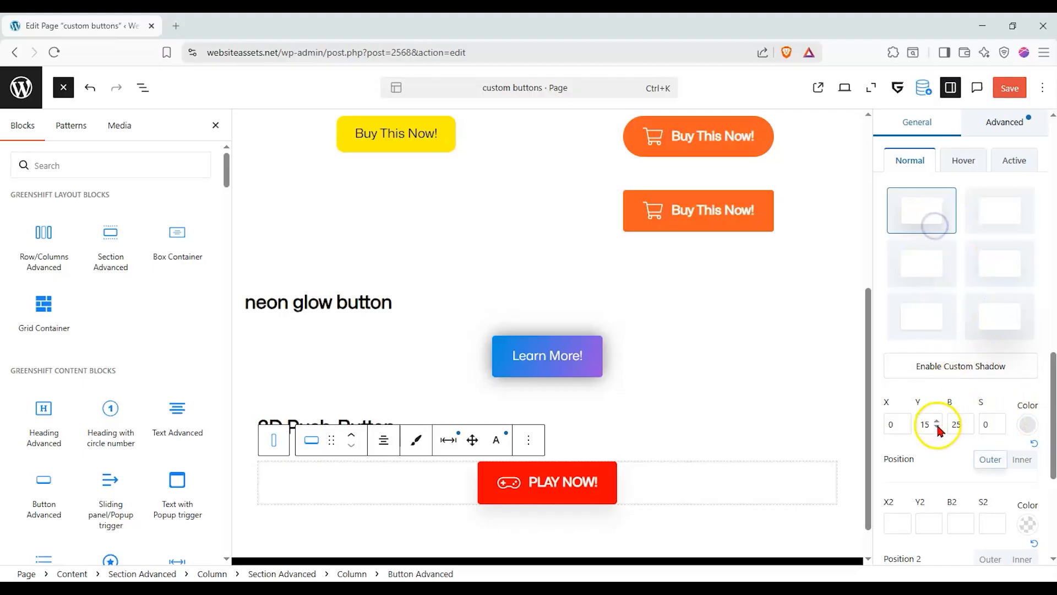
Step: Set the normal shadow's colour to dark red #990000
{"action": "left_click", "coordinate": [1028, 425]}
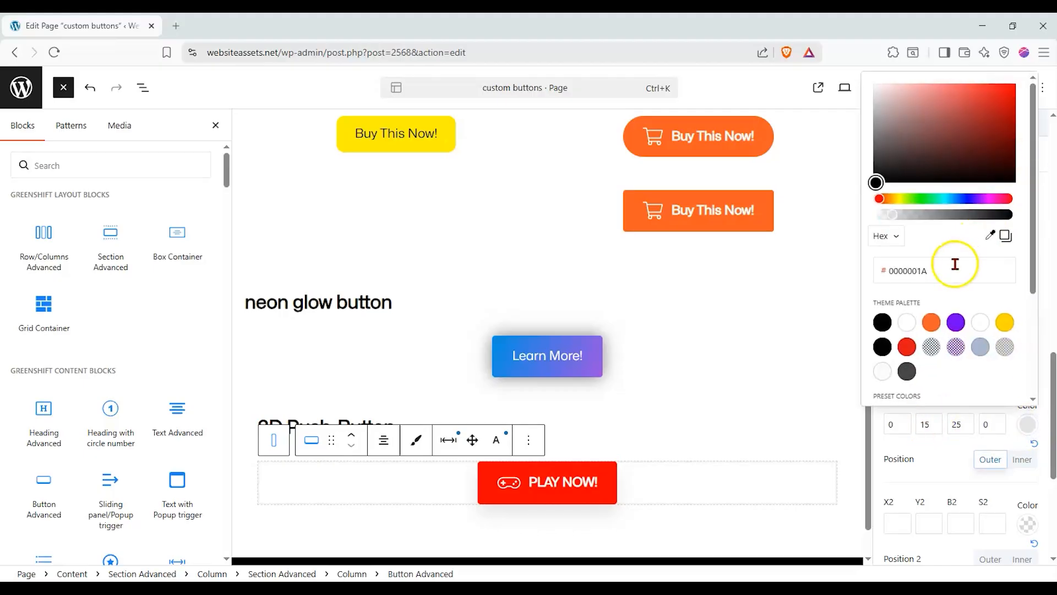
{"action": "left_click", "coordinate": [910, 345]}
{"action": "left_click", "coordinate": [1010, 106]}
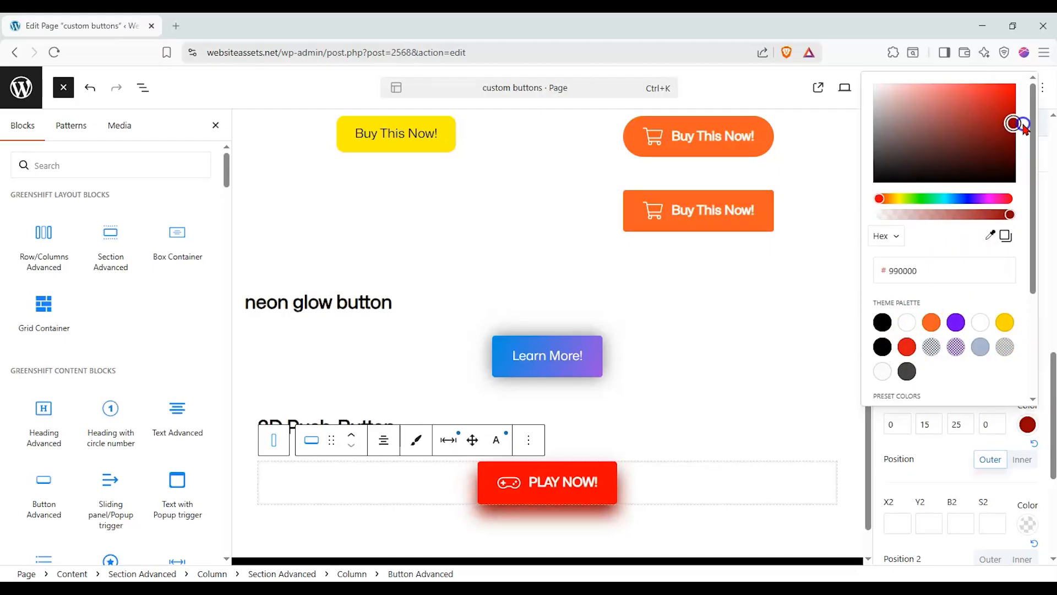
Step: Open the Y offset of the Play now button's normal shadow for editing
{"action": "left_click", "coordinate": [943, 428]}
{"action": "double_click", "coordinate": [929, 424]}
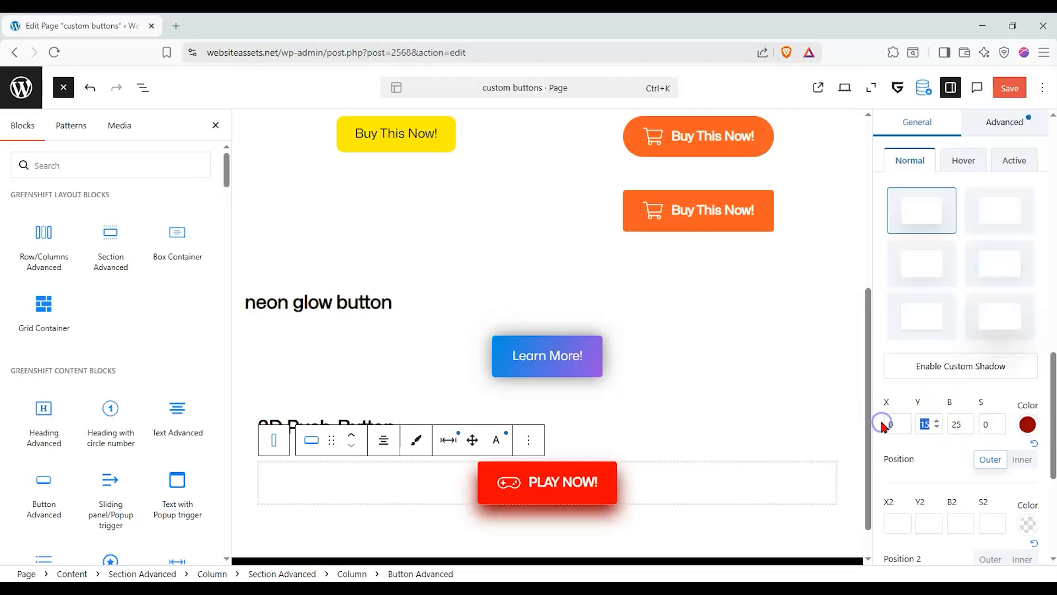
Step: Set the PLAY NOW! button's normal shadow to X 0, Y 4 and B 0, with the S value empty
{"action": "key", "text": "BackSpace"}
{"action": "double_click", "coordinate": [963, 424]}
{"action": "type", "text": "0"}
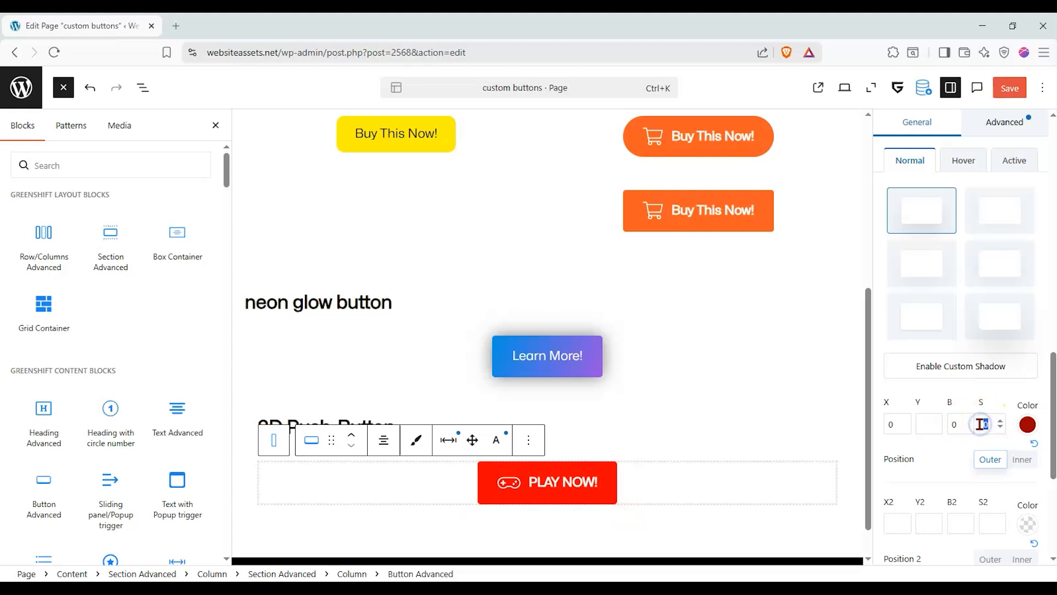
{"action": "type", "text": "6"}
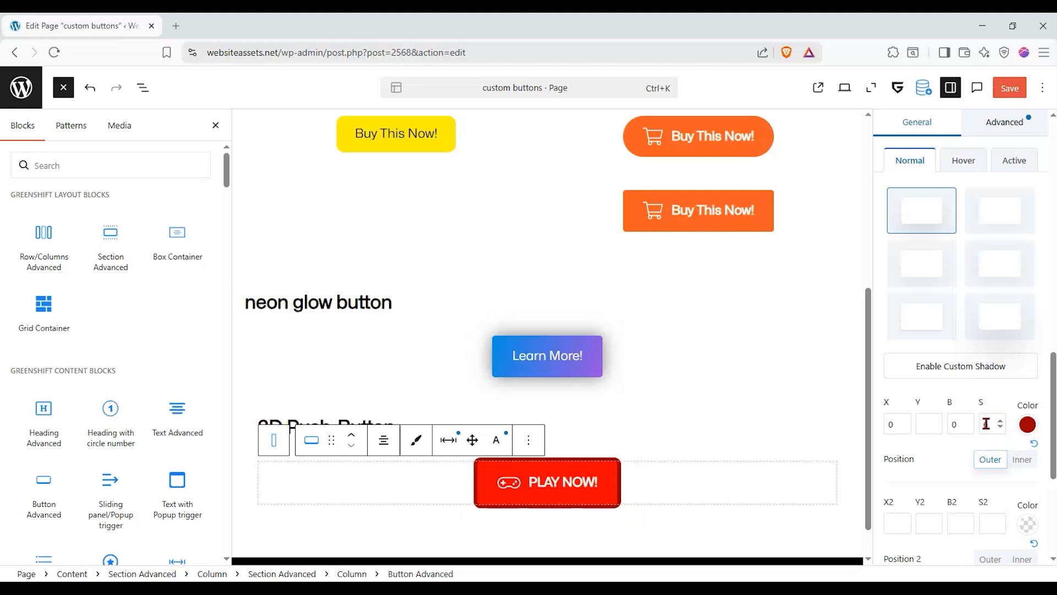
{"action": "key", "text": "BackSpace"}
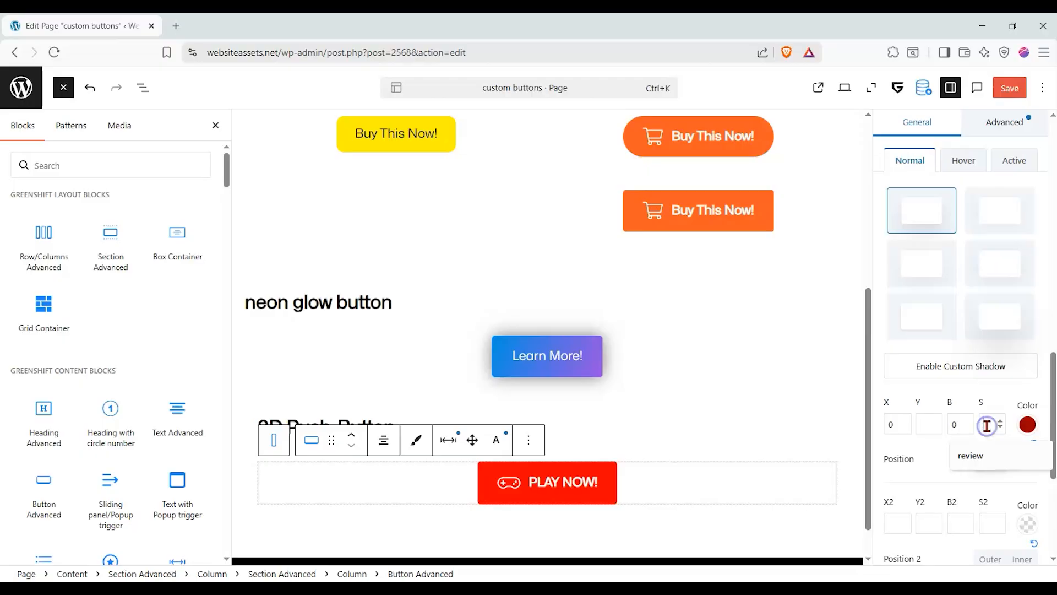
{"action": "type", "text": "6"}
{"action": "left_click_drag", "start_coordinate": [988, 425], "coordinate": [976, 427]}
{"action": "key", "text": "BackSpace"}
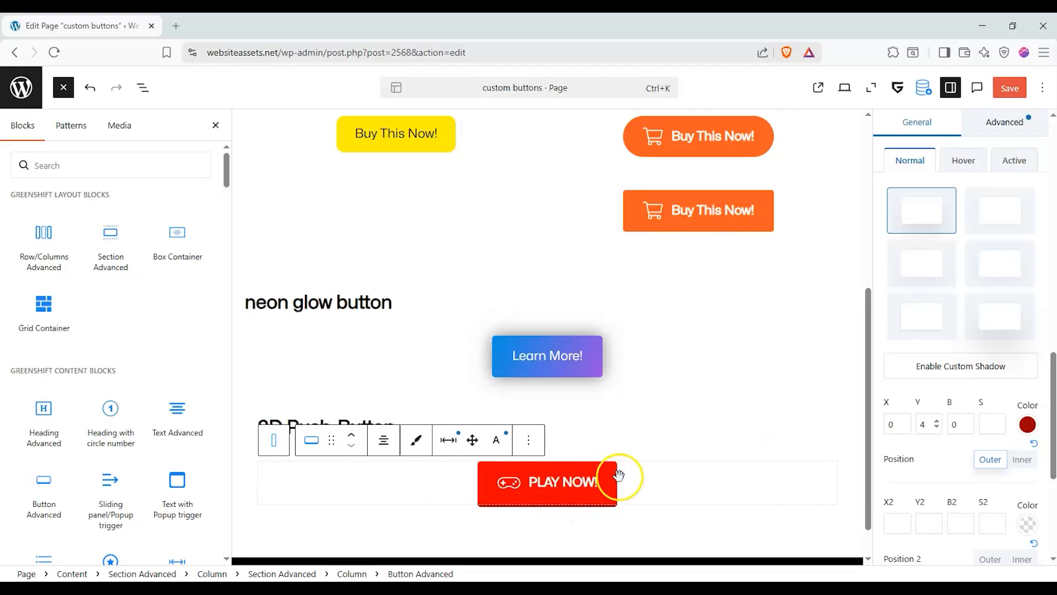
Step: Test the press effect of the PLAY NOW! button below the 3D Push-Button heading
{"action": "left_click", "coordinate": [702, 455]}
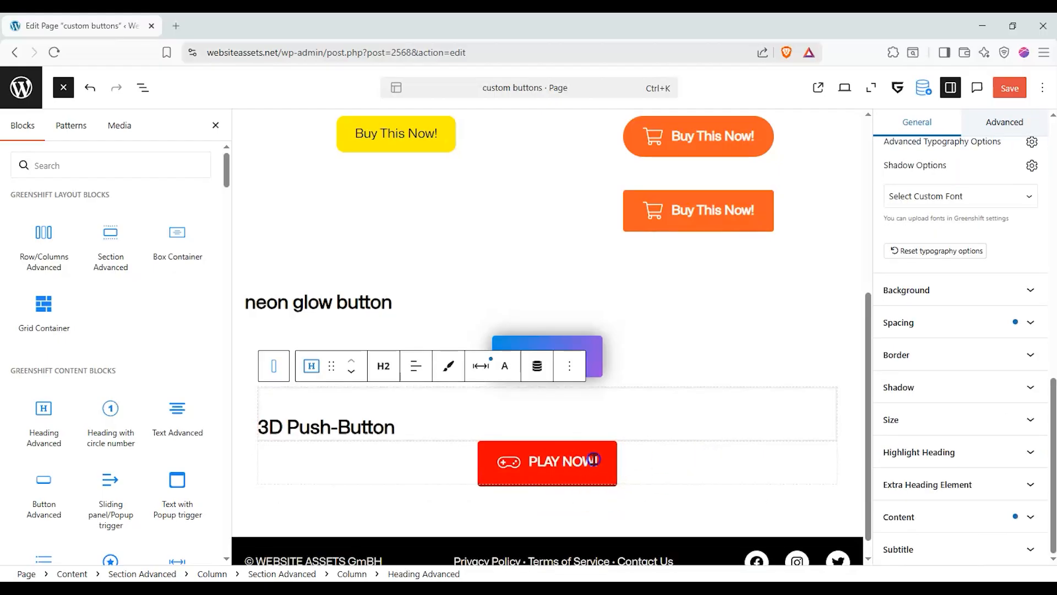
{"action": "left_click", "coordinate": [592, 460]}
{"action": "left_click", "coordinate": [586, 461]}
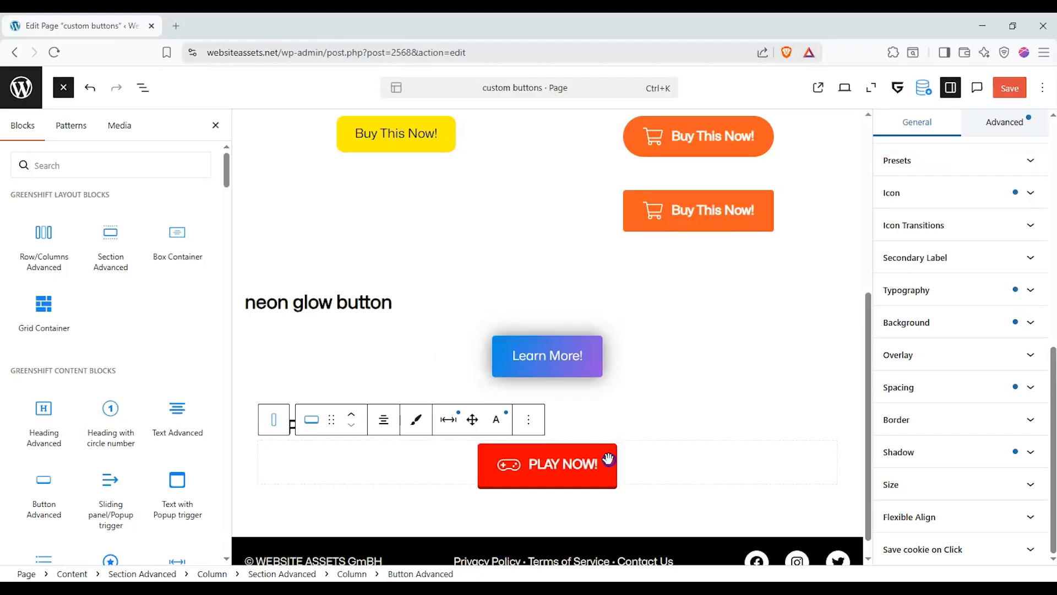
Step: Apply the first shadow preset to the PLAY NOW! button's active state
{"action": "left_click", "coordinate": [943, 457]}
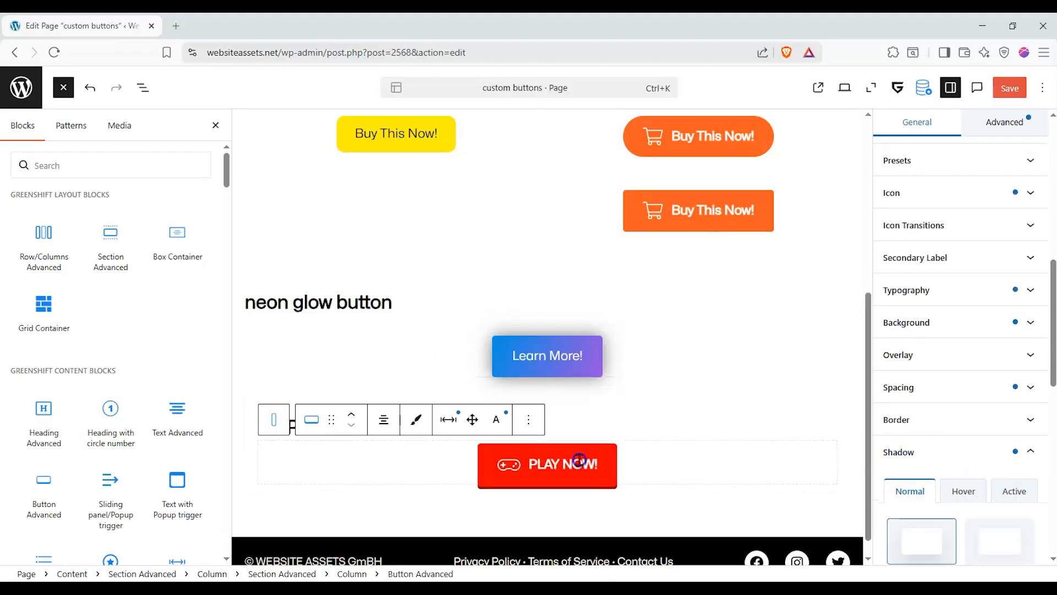
{"action": "left_click", "coordinate": [887, 453]}
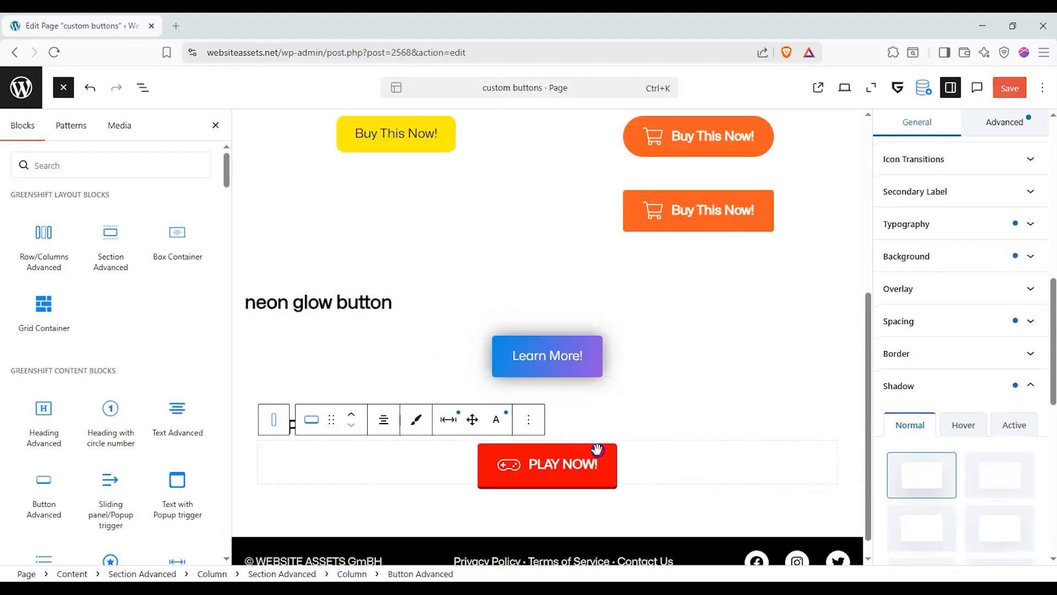
{"action": "left_click", "coordinate": [1012, 427]}
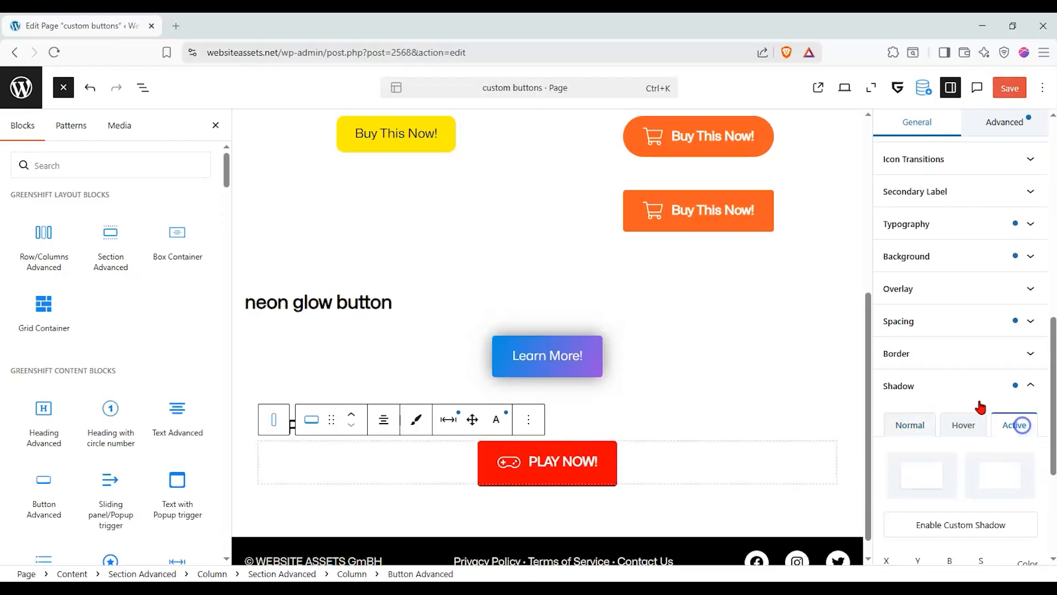
{"action": "scroll", "coordinate": [980, 407], "scroll_direction": "down", "scroll_amount": 4}
{"action": "left_click", "coordinate": [938, 254]}
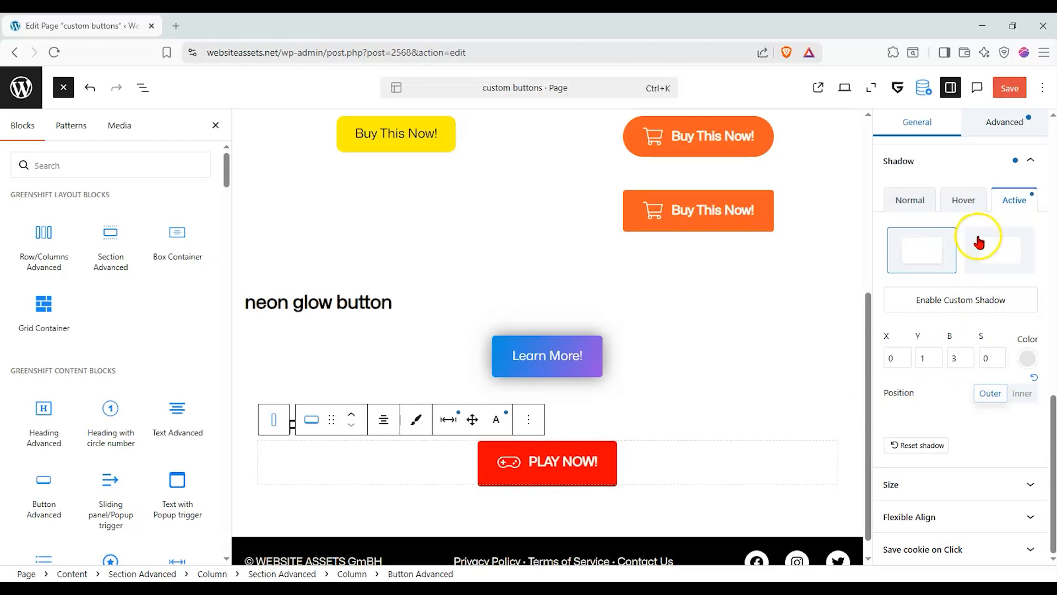
Step: Test how the PLAY NOW! button looks when pressed with its active-state shadow
{"action": "left_click", "coordinate": [614, 461]}
{"action": "left_click", "coordinate": [612, 461]}
{"action": "left_click", "coordinate": [604, 459]}
{"action": "left_click", "coordinate": [604, 459]}
{"action": "left_click", "coordinate": [604, 459]}
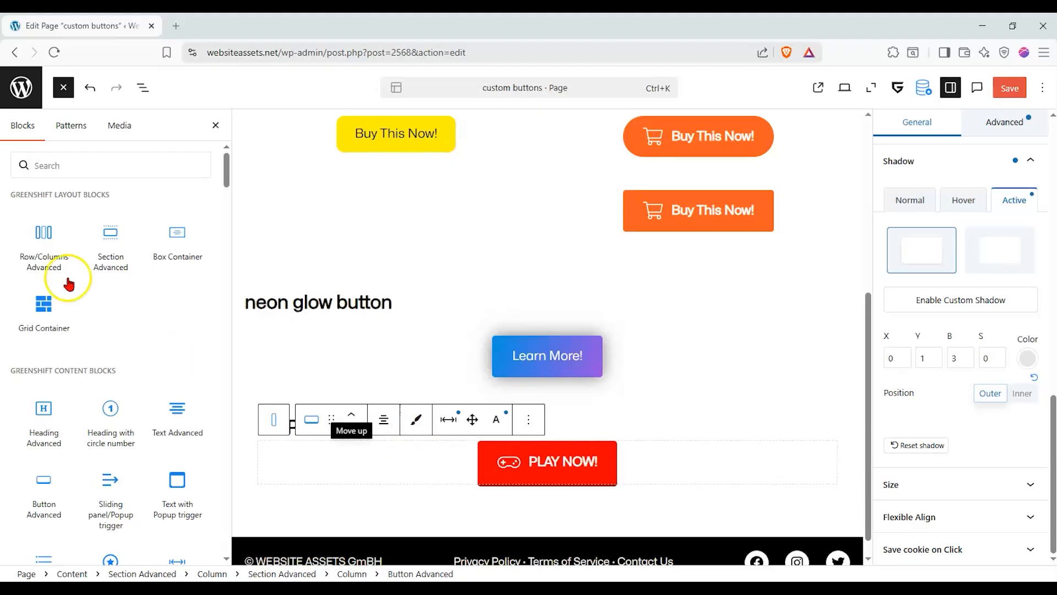
Step: Insert a two-column row under the 3D Push-Button heading and place the PLAY NOW! button in its first column
{"action": "left_click_drag", "start_coordinate": [39, 242], "coordinate": [430, 398]}
{"action": "scroll", "coordinate": [562, 440], "scroll_direction": "down", "scroll_amount": 2}
{"action": "left_click", "coordinate": [564, 422]}
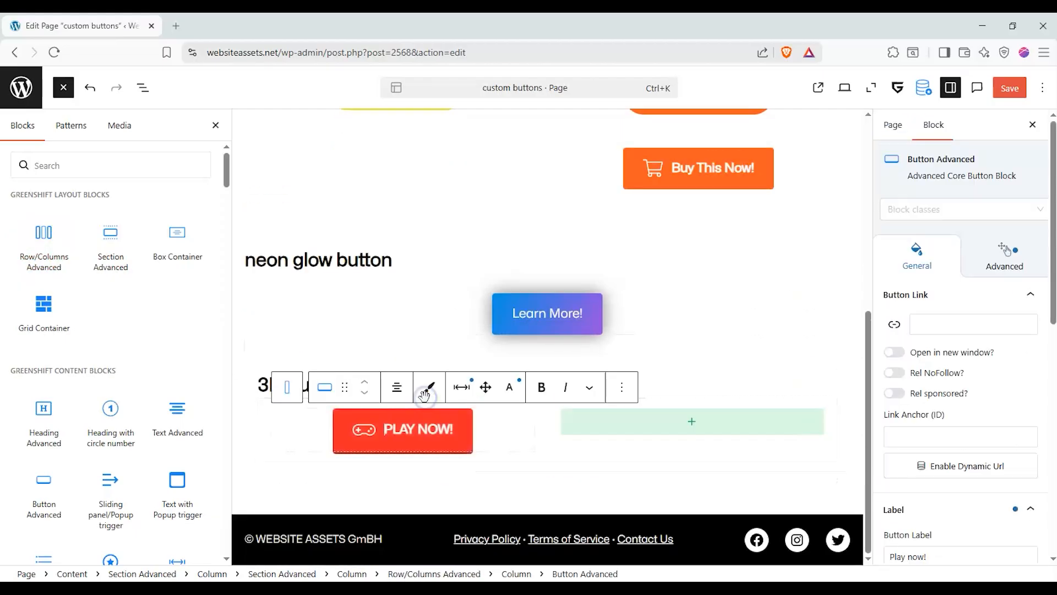
Step: Duplicate the PLAY NOW! button and move one copy into the empty second column
{"action": "left_click", "coordinate": [621, 387]}
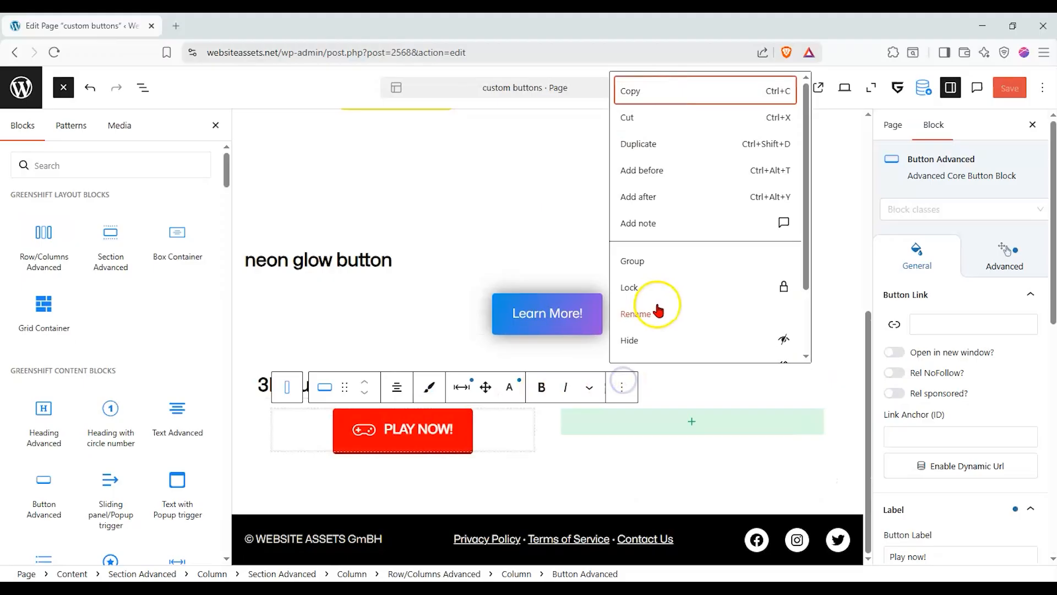
{"action": "left_click", "coordinate": [666, 146]}
{"action": "left_click_drag", "start_coordinate": [344, 433], "coordinate": [689, 421]}
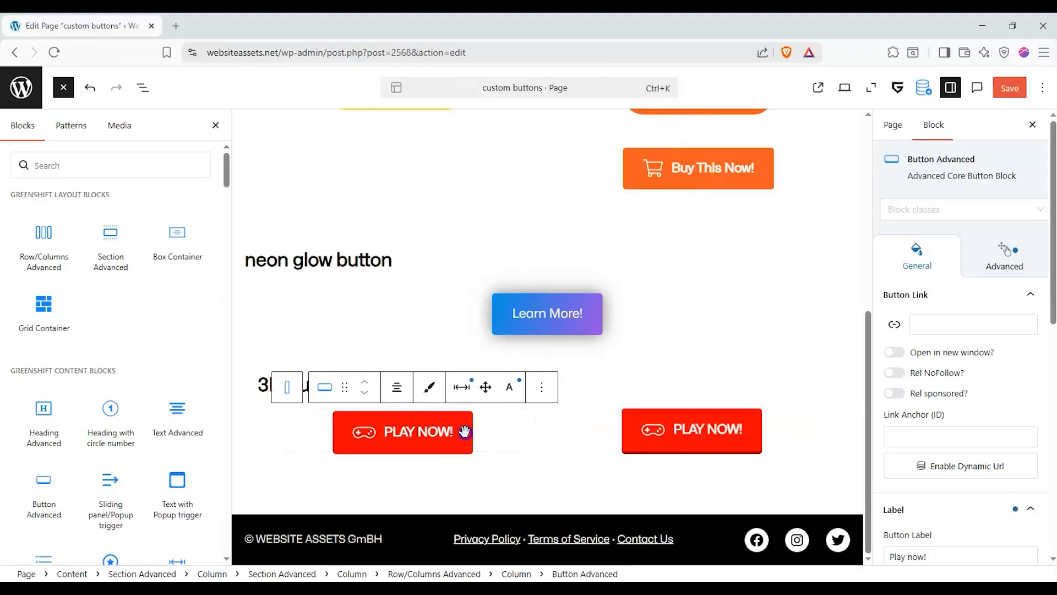
Step: Set the active-state transform's Shift X to 4 px for the PLAY NOW! button in the second column
{"action": "left_click", "coordinate": [761, 426]}
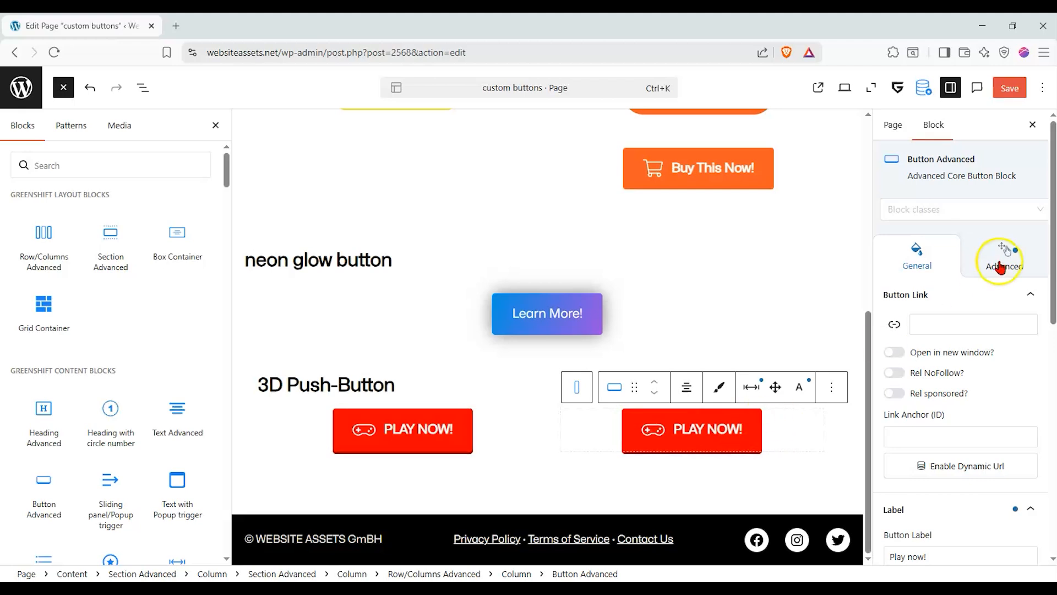
{"action": "left_click", "coordinate": [1010, 250]}
{"action": "left_click", "coordinate": [1009, 292]}
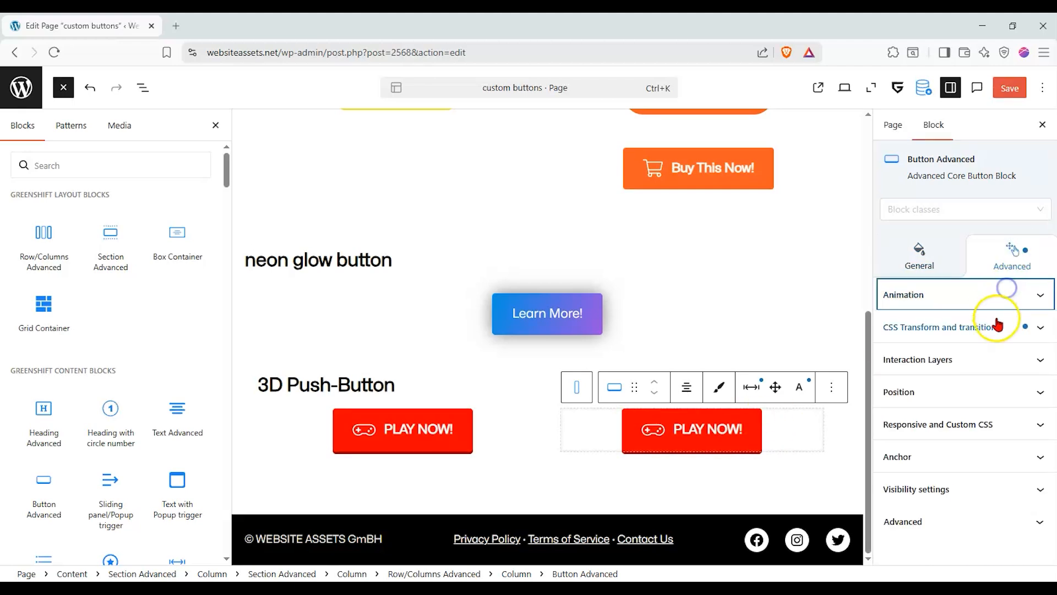
{"action": "left_click", "coordinate": [1004, 334]}
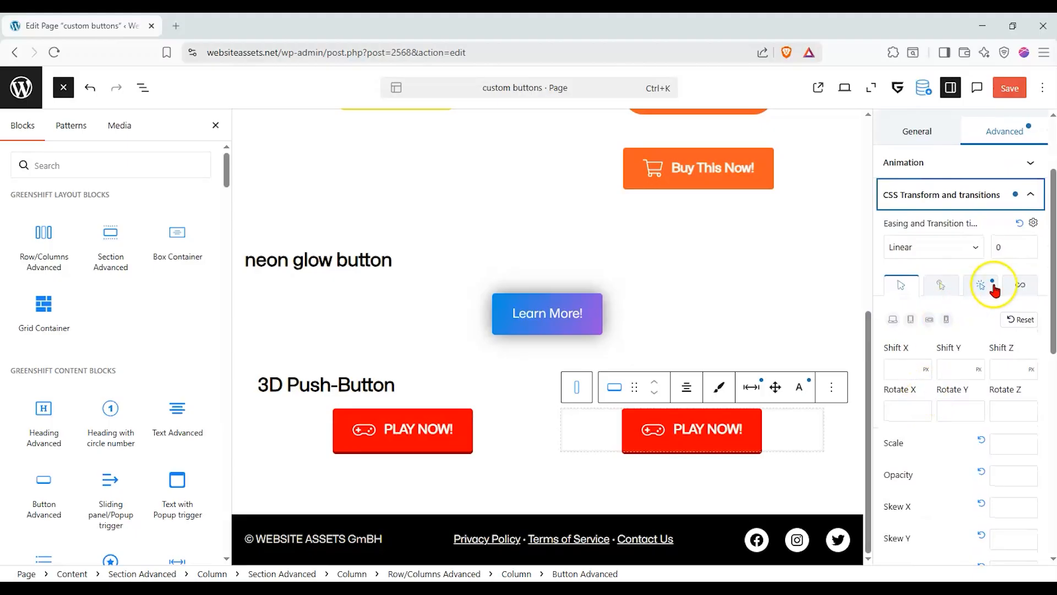
{"action": "left_click", "coordinate": [991, 284]}
{"action": "scroll", "coordinate": [939, 341], "scroll_direction": "down", "scroll_amount": 1}
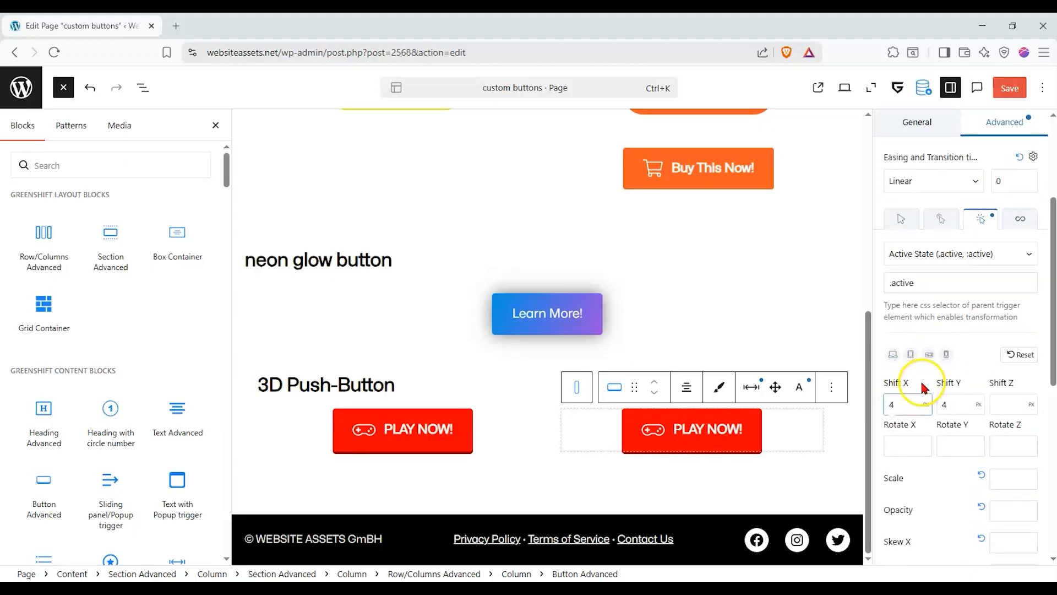
Step: Test the diagonal press movement of the PLAY NOW! button in the second column
{"action": "left_click", "coordinate": [765, 427]}
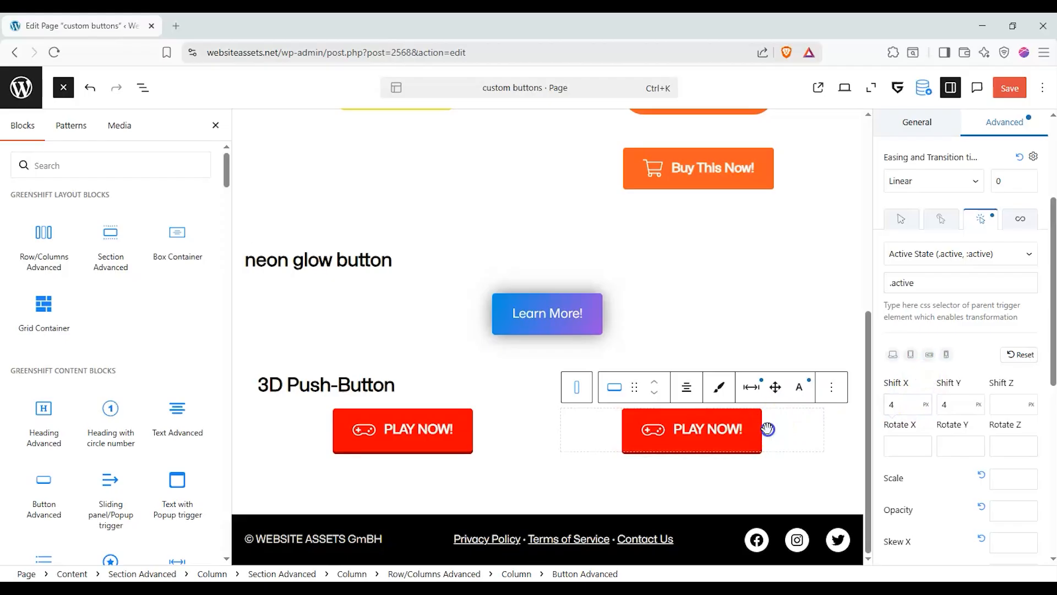
{"action": "left_click", "coordinate": [752, 429]}
{"action": "left_click", "coordinate": [752, 429]}
{"action": "left_click", "coordinate": [752, 428]}
{"action": "left_click", "coordinate": [752, 429]}
{"action": "left_click", "coordinate": [752, 429]}
{"action": "left_click", "coordinate": [752, 429]}
{"action": "left_click", "coordinate": [752, 429]}
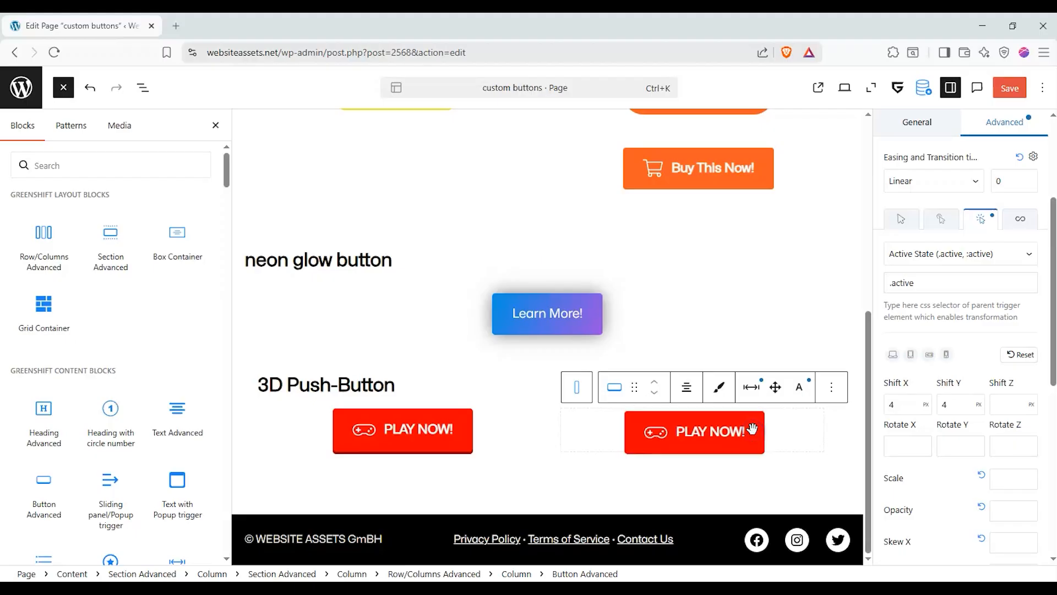
Step: Set the normal shadow's X offset to 4 for the PLAY NOW! button in the second column
{"action": "scroll", "coordinate": [946, 190], "scroll_direction": "up", "scroll_amount": 5}
{"action": "left_click", "coordinate": [935, 195]}
{"action": "left_click", "coordinate": [991, 242]}
{"action": "left_click", "coordinate": [984, 275]}
{"action": "scroll", "coordinate": [980, 342], "scroll_direction": "down", "scroll_amount": 3}
{"action": "left_click", "coordinate": [1001, 405]}
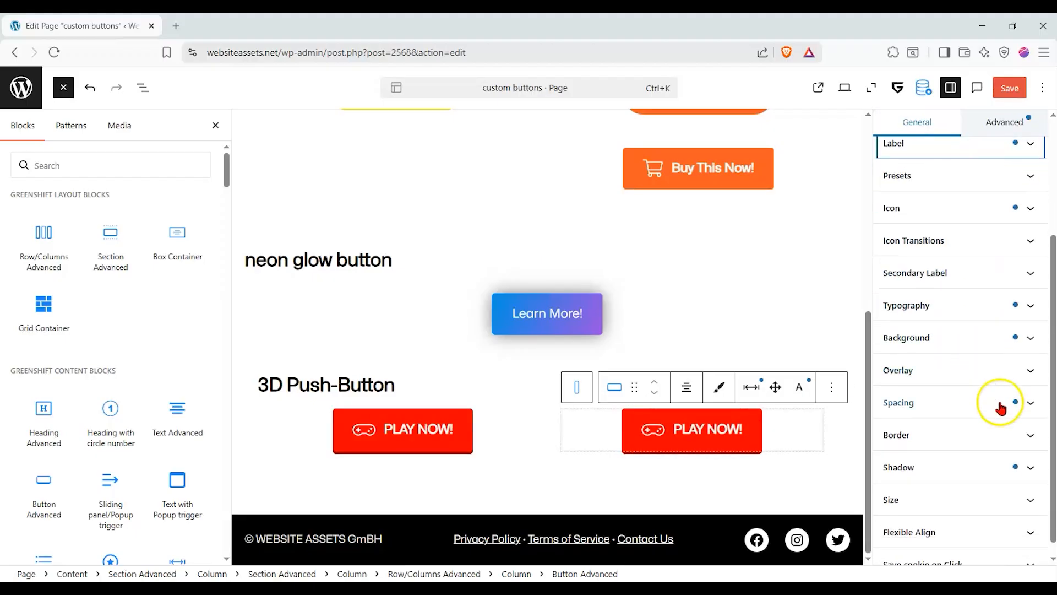
{"action": "left_click", "coordinate": [1000, 304]}
{"action": "left_click", "coordinate": [988, 449]}
{"action": "scroll", "coordinate": [986, 402], "scroll_direction": "down", "scroll_amount": 5}
{"action": "scroll", "coordinate": [989, 395], "scroll_direction": "down", "scroll_amount": 1}
{"action": "double_click", "coordinate": [900, 422]}
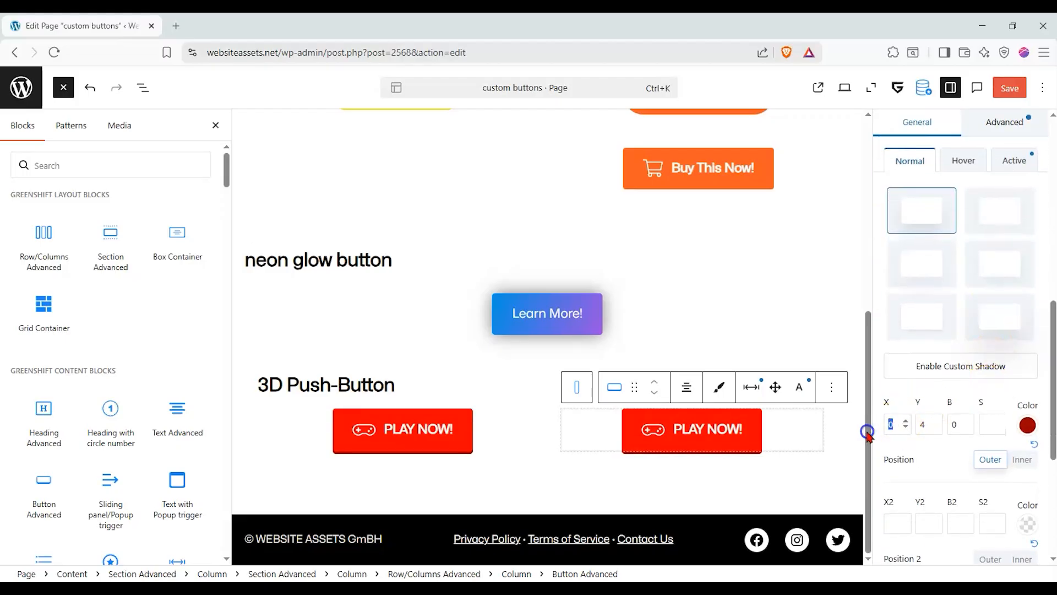
Step: Test the second-column PLAY NOW! button's press effect with the diagonal shadow
{"action": "left_click", "coordinate": [750, 430]}
{"action": "left_click", "coordinate": [745, 433]}
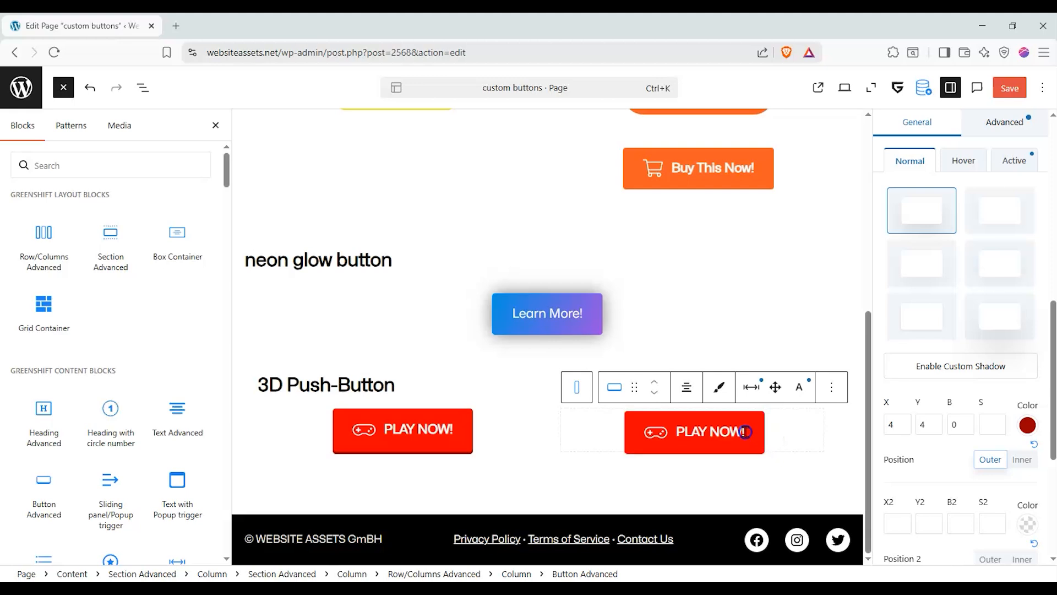
{"action": "left_click", "coordinate": [745, 432]}
{"action": "left_click", "coordinate": [745, 432]}
{"action": "left_click", "coordinate": [745, 432]}
{"action": "left_click", "coordinate": [745, 432]}
{"action": "left_click", "coordinate": [745, 432]}
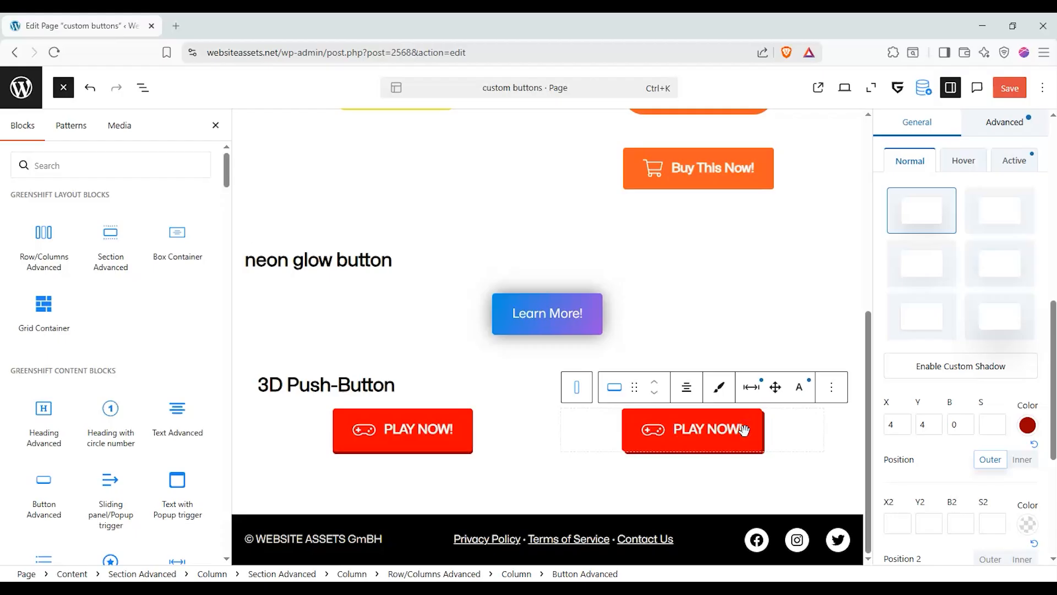
Step: Set the CSS transition time of the second-column PLAY NOW! button to 1
{"action": "left_click", "coordinate": [1015, 128]}
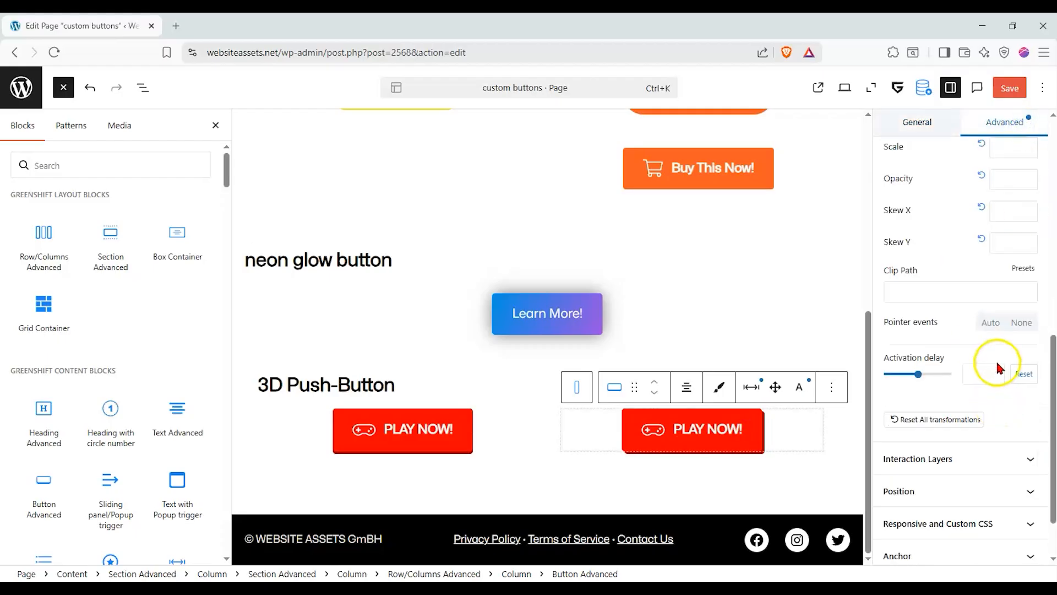
{"action": "scroll", "coordinate": [991, 352], "scroll_direction": "up", "scroll_amount": 2}
{"action": "scroll", "coordinate": [983, 330], "scroll_direction": "up", "scroll_amount": 5}
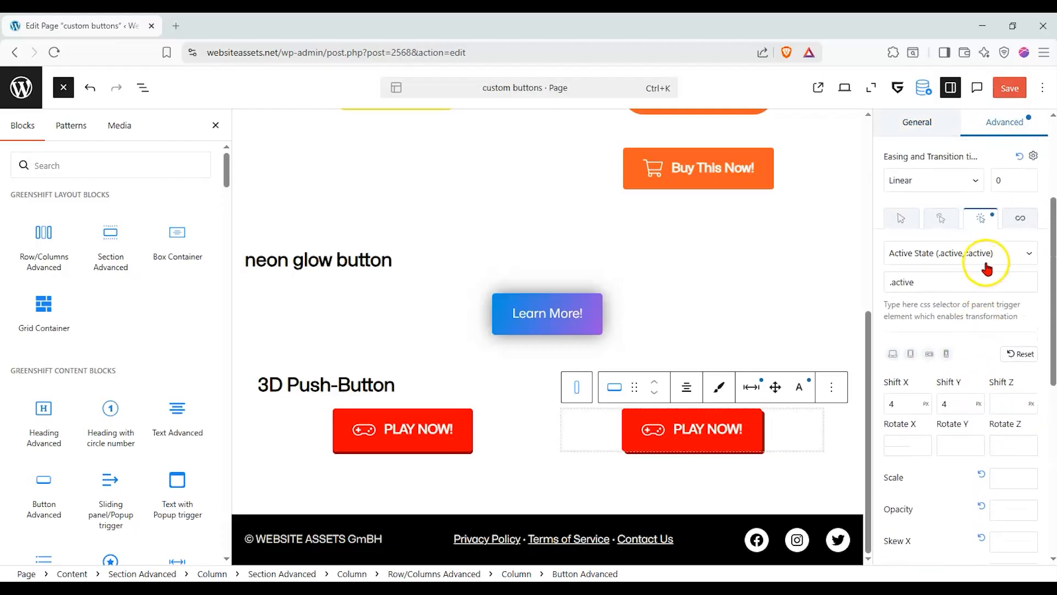
{"action": "scroll", "coordinate": [1010, 248], "scroll_direction": "up", "scroll_amount": 4}
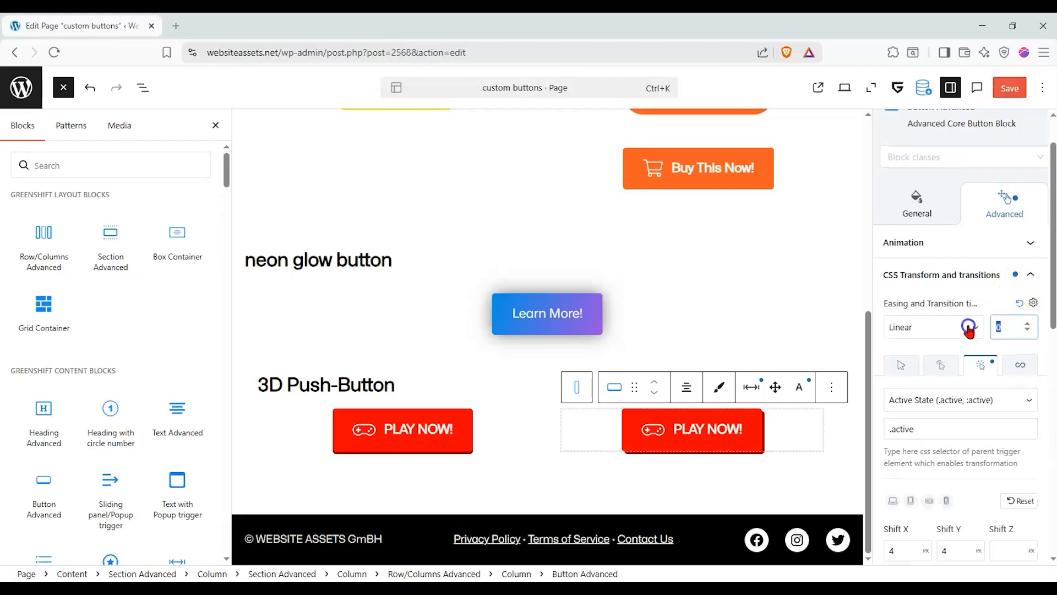
{"action": "type", "text": "1"}
{"action": "left_click", "coordinate": [1002, 340]}
Step: Test the slowed press animation and compare it with the PLAY NOW! button in the first column
{"action": "left_click", "coordinate": [736, 432]}
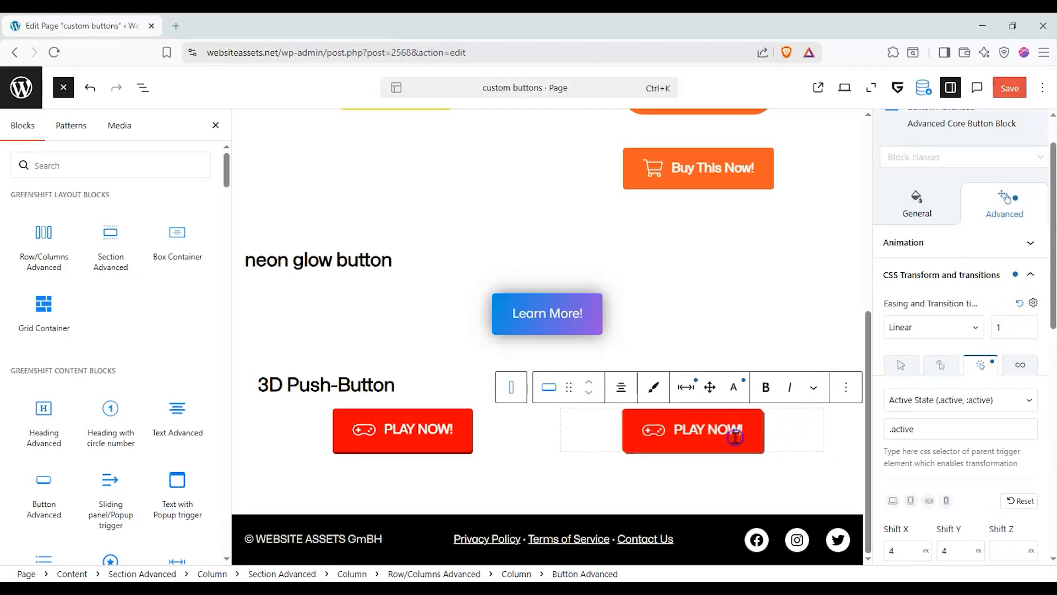
{"action": "left_click", "coordinate": [740, 437]}
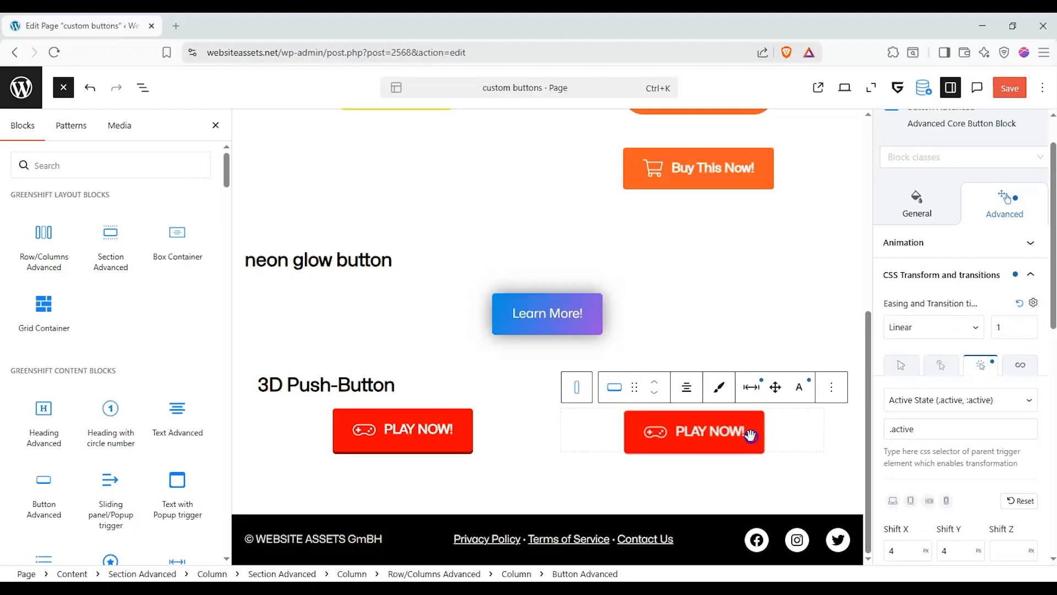
{"action": "left_click", "coordinate": [751, 438]}
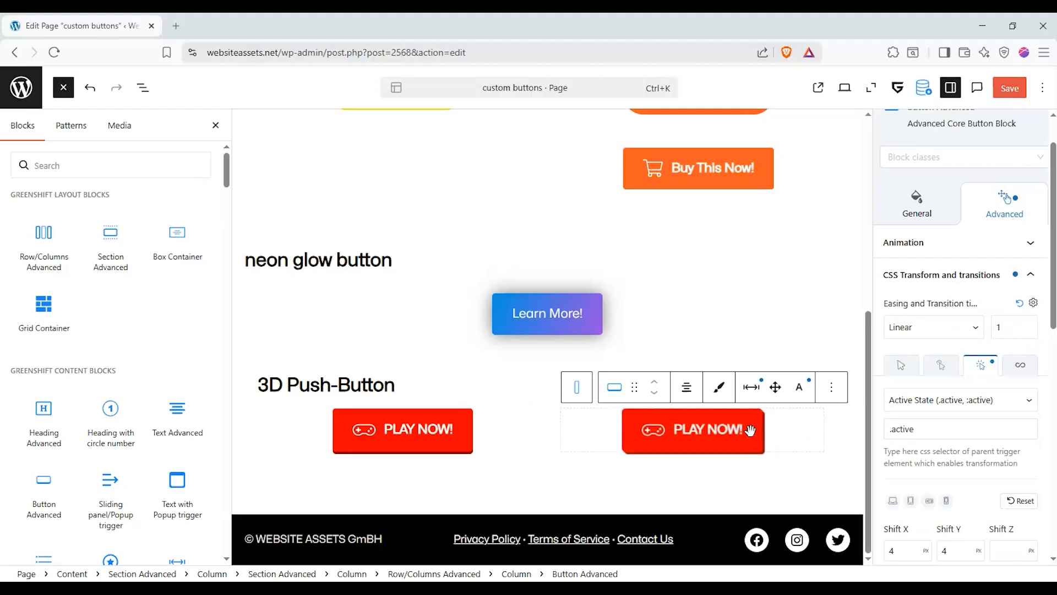
{"action": "left_click", "coordinate": [751, 430]}
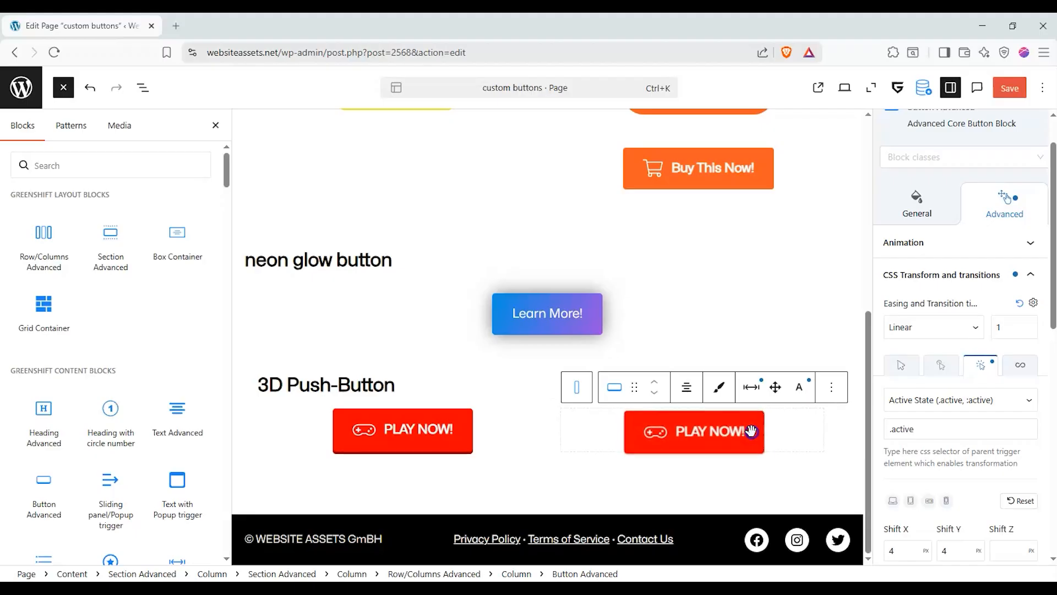
{"action": "left_click", "coordinate": [465, 435]}
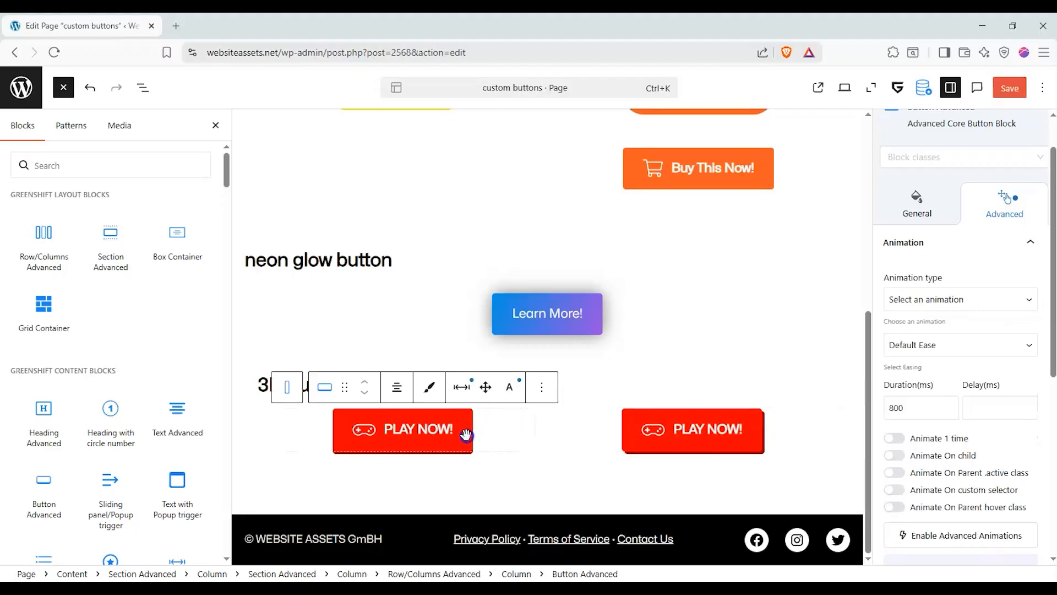
{"action": "left_click", "coordinate": [748, 434]}
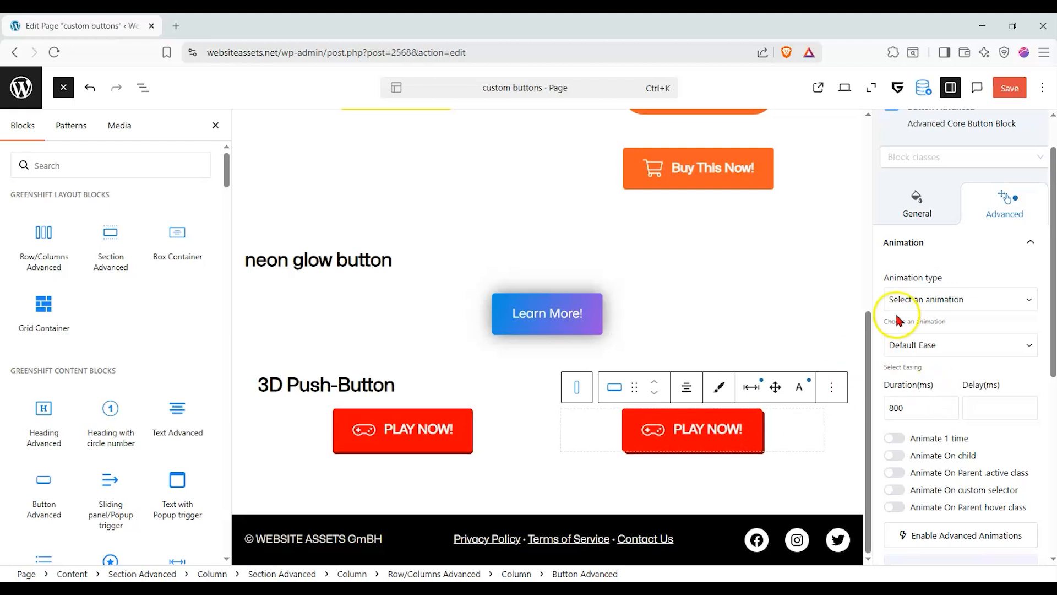
Step: Set the second-column PLAY NOW! button's transition time to .25 and compare its press effect with the first button's
{"action": "scroll", "coordinate": [947, 308], "scroll_direction": "down", "scroll_amount": 6}
{"action": "left_click", "coordinate": [993, 398]}
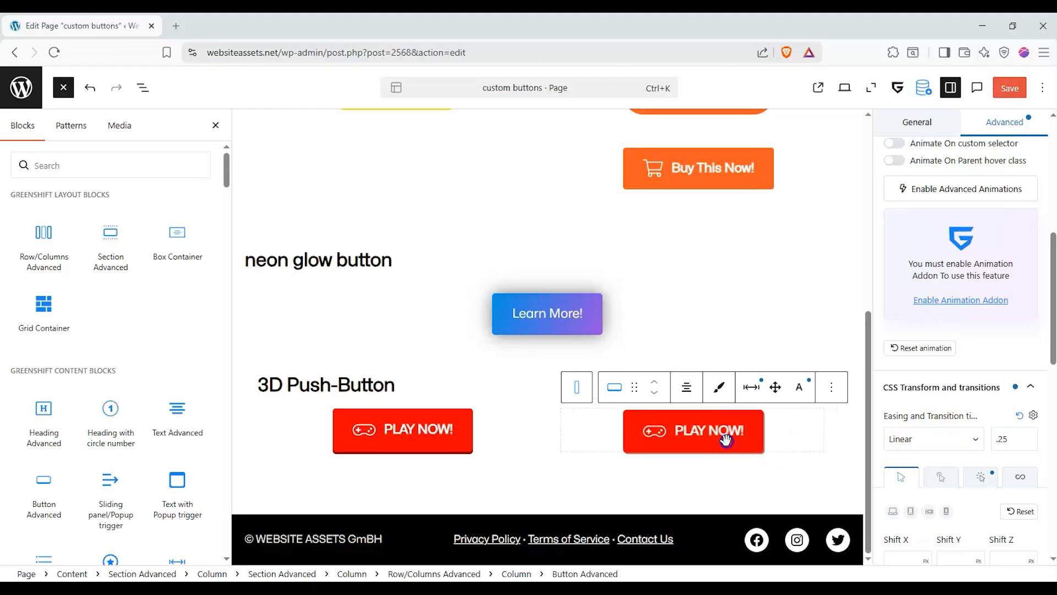
{"action": "left_click", "coordinate": [443, 429]}
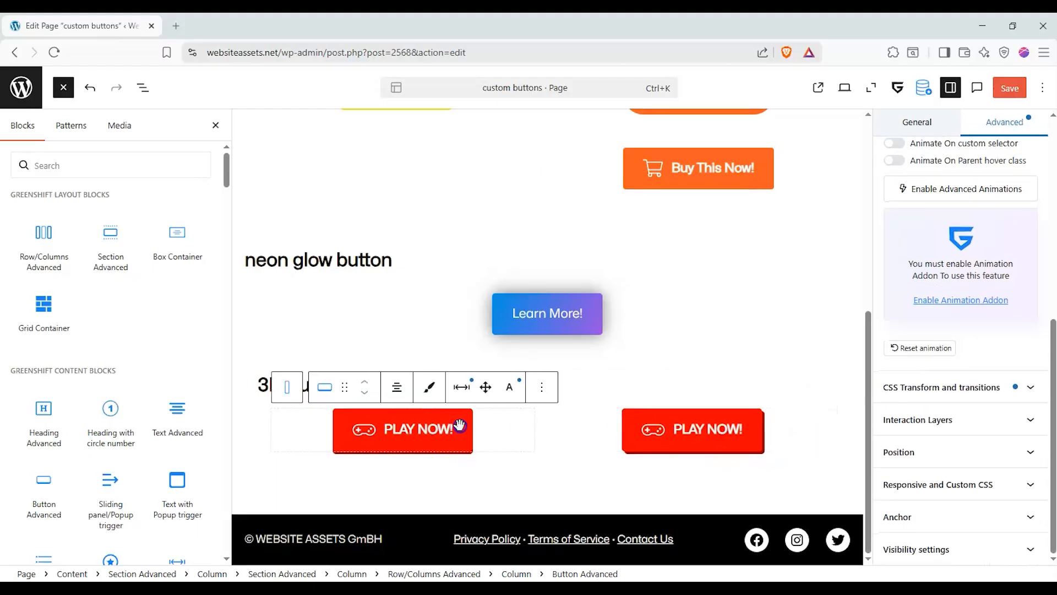
Step: Compare the press effects of the first-column and second-column PLAY NOW! buttons
{"action": "left_click", "coordinate": [637, 422]}
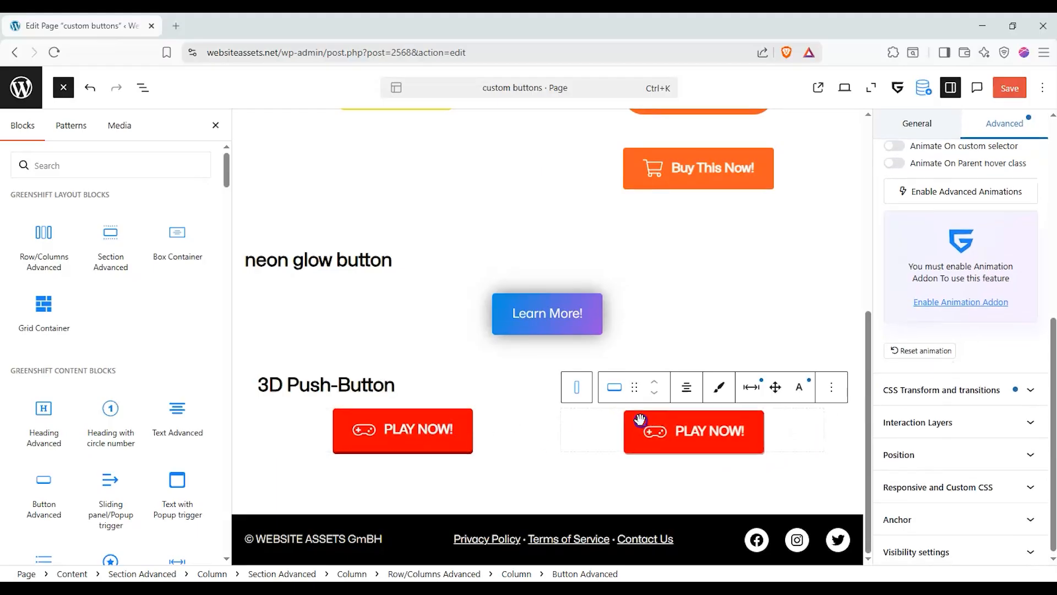
{"action": "left_click", "coordinate": [448, 420]}
{"action": "left_click", "coordinate": [658, 416]}
{"action": "left_click", "coordinate": [464, 416]}
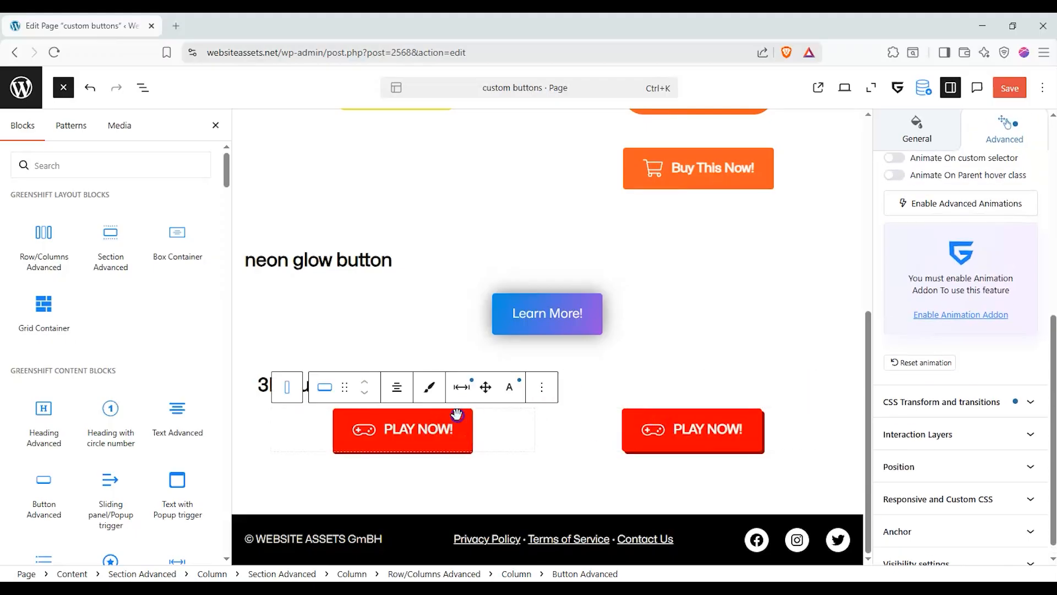
{"action": "left_click", "coordinate": [667, 420]}
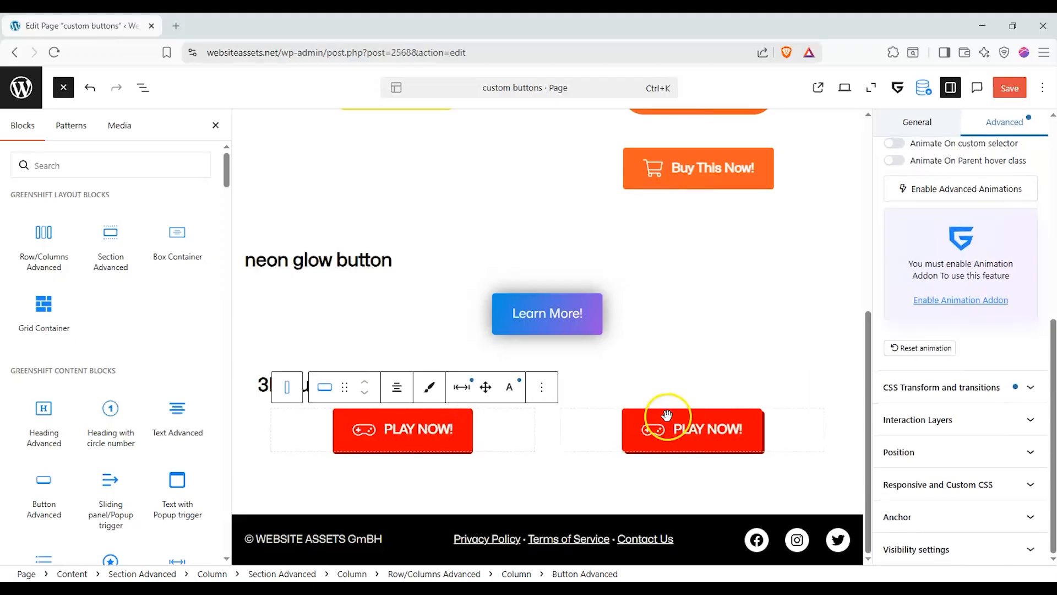
{"action": "left_click", "coordinate": [463, 419]}
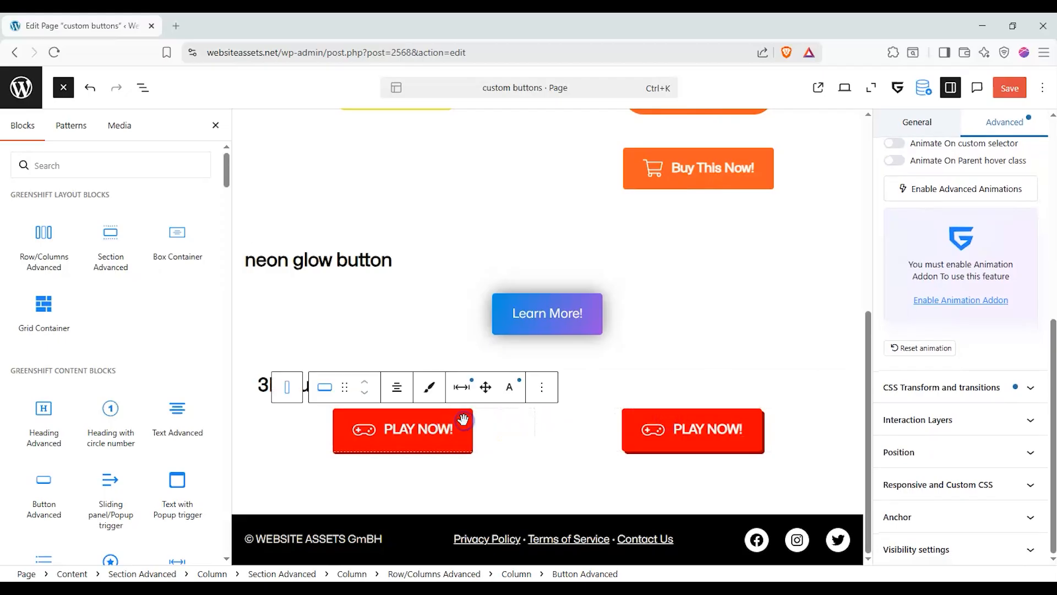
{"action": "left_click", "coordinate": [633, 420]}
{"action": "left_click", "coordinate": [483, 425]}
{"action": "left_click", "coordinate": [458, 428]}
{"action": "left_click", "coordinate": [632, 424]}
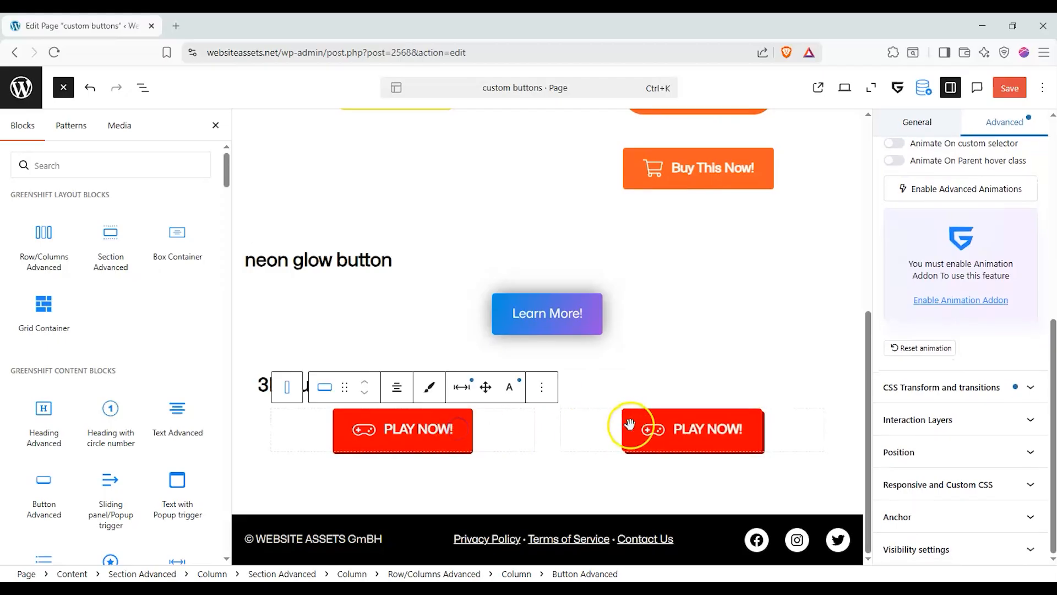
{"action": "left_click", "coordinate": [641, 424]}
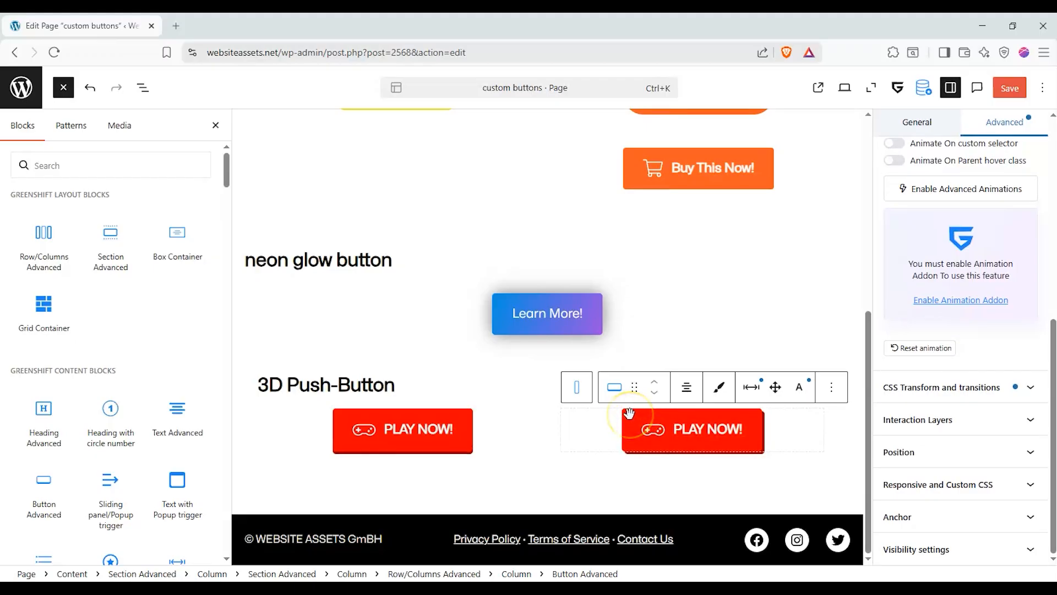
{"action": "left_click", "coordinate": [582, 314]}
{"action": "left_click", "coordinate": [464, 420]}
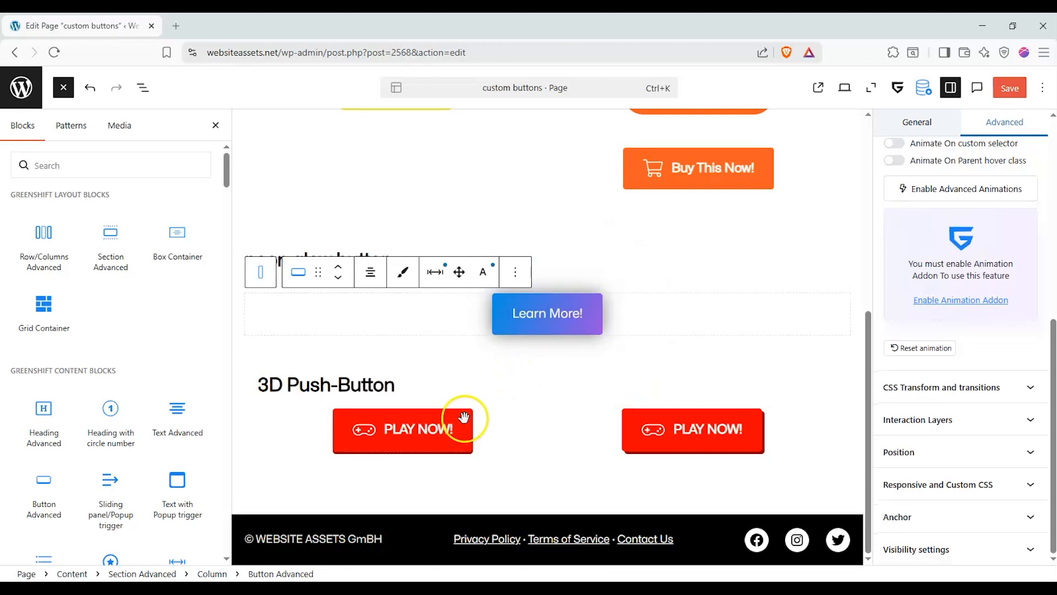
{"action": "left_click", "coordinate": [647, 424]}
{"action": "left_click", "coordinate": [449, 428]}
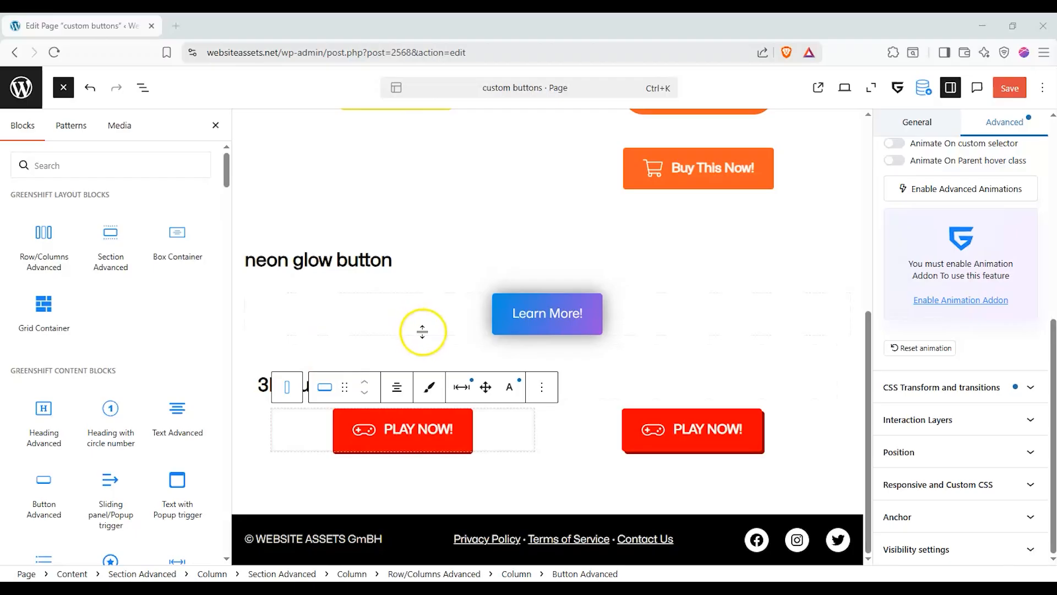
Step: Add a Section Advanced block below the PLAY NOW! buttons and place a heading in it reading "Two-Line Marketing Button"
{"action": "left_click_drag", "start_coordinate": [137, 245], "coordinate": [390, 463]}
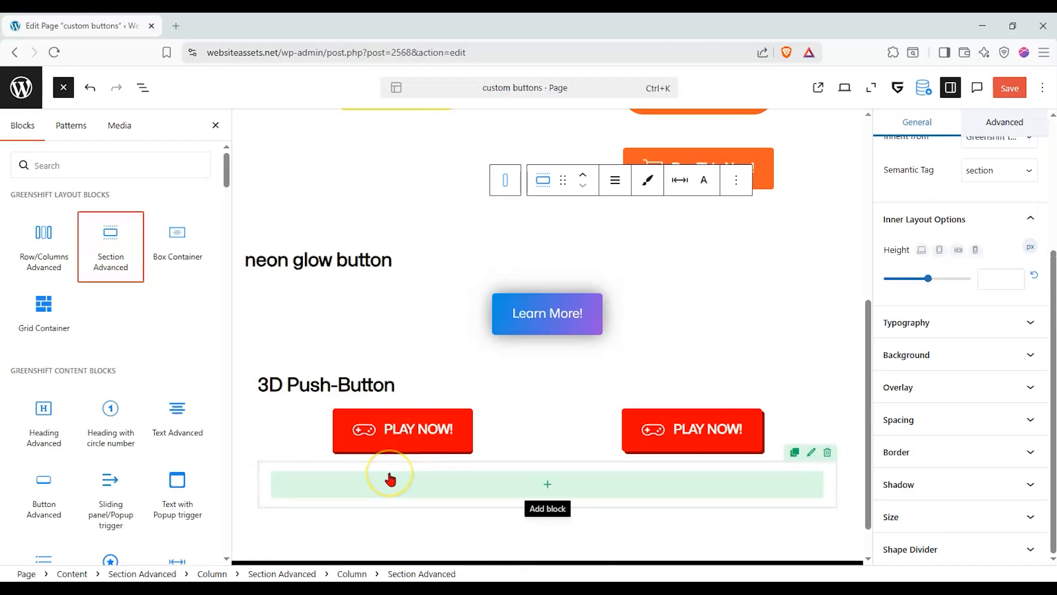
{"action": "left_click", "coordinate": [392, 465]}
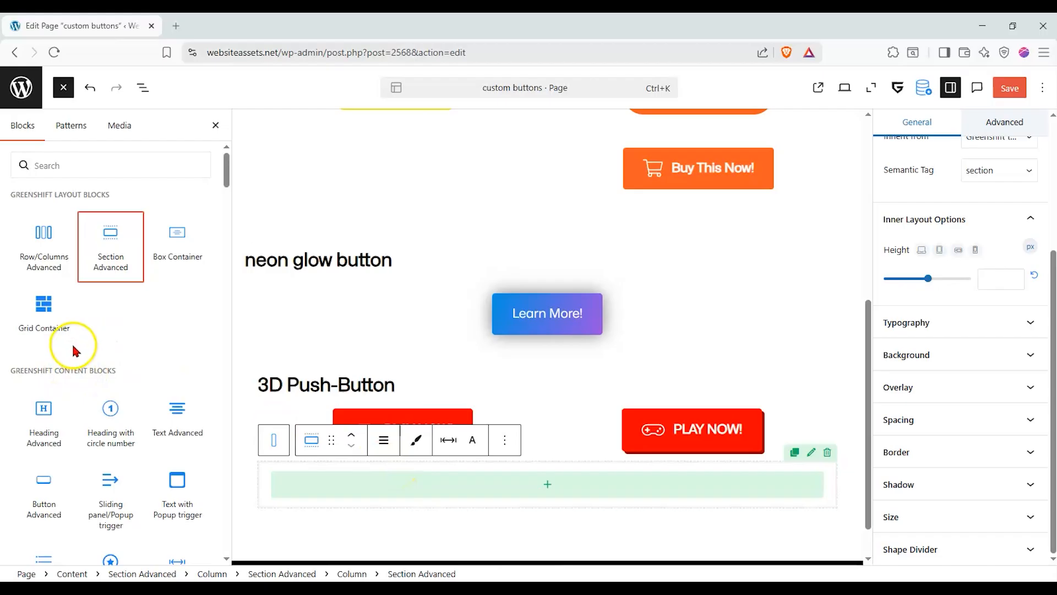
{"action": "mouse_move", "coordinate": [56, 401]}
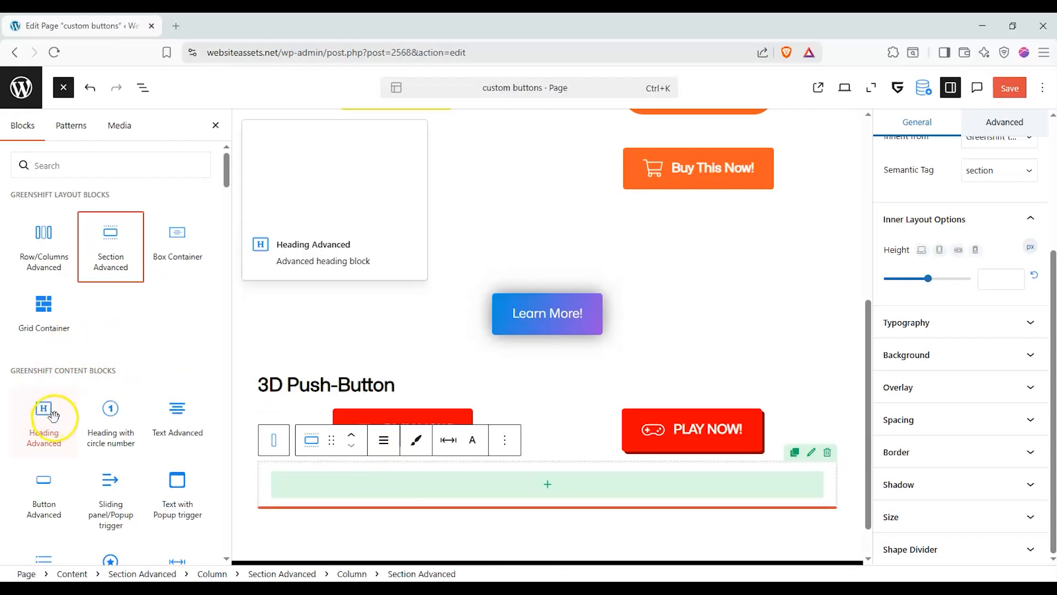
{"action": "left_click_drag", "start_coordinate": [58, 432], "coordinate": [432, 484]}
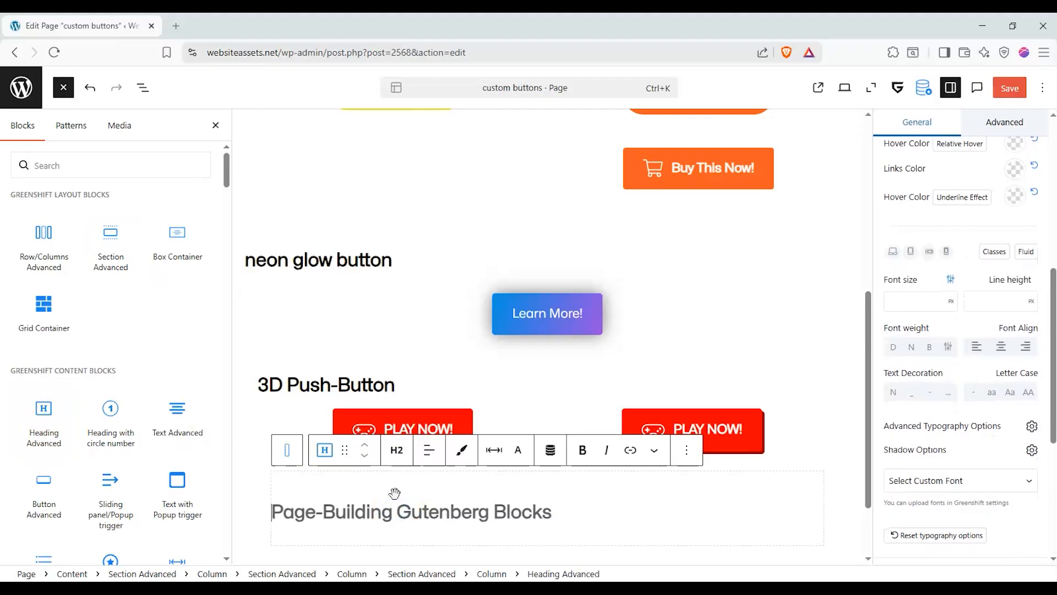
{"action": "type", "text": "Two-Line Mmarketing Button"}
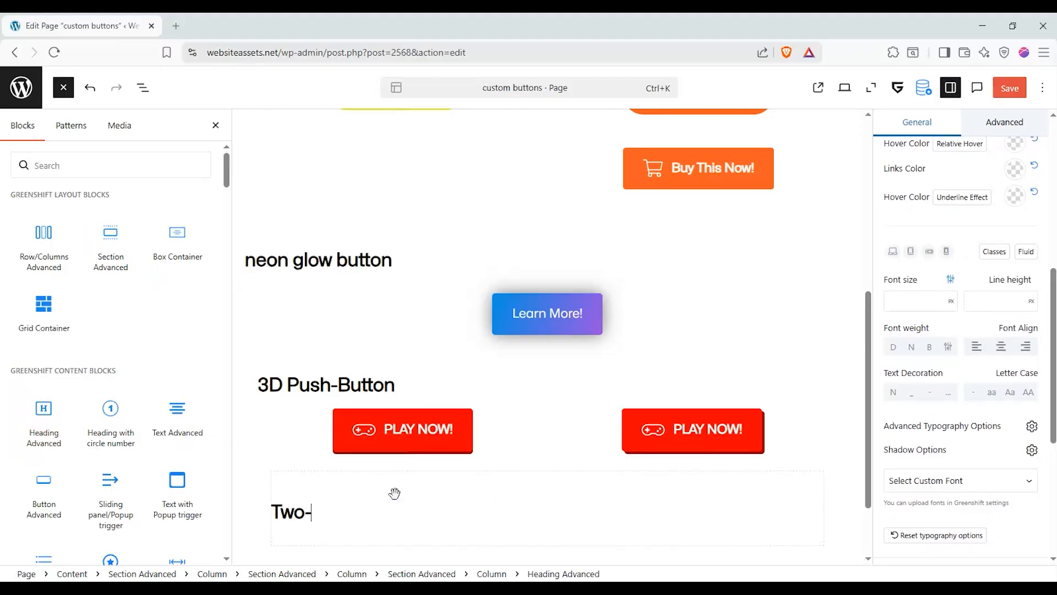
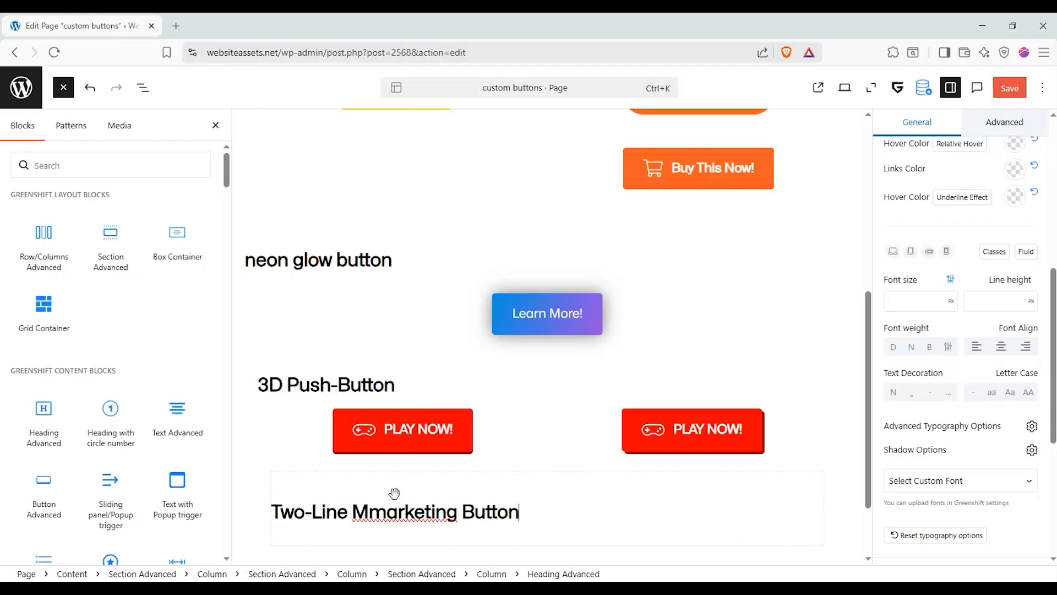
{"action": "double_click", "coordinate": [380, 511]}
{"action": "right_click", "coordinate": [379, 502]}
{"action": "left_click", "coordinate": [420, 324]}
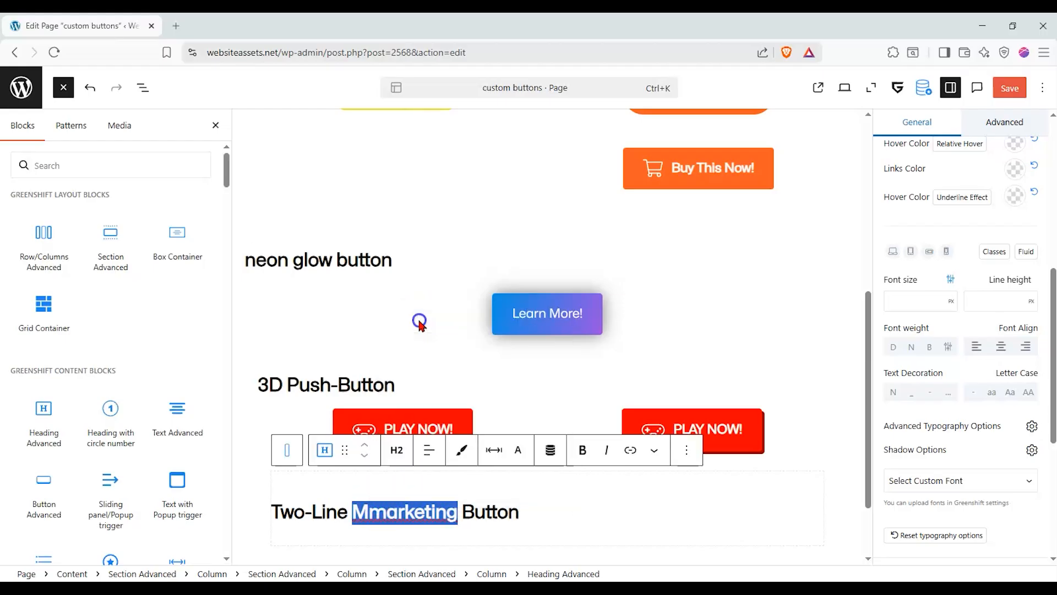
{"action": "left_click", "coordinate": [529, 510]}
Step: Add a Button Advanced block below the "Two-Line Marketing Button" heading and align it to the center
{"action": "scroll", "coordinate": [532, 512], "scroll_direction": "down", "scroll_amount": 3}
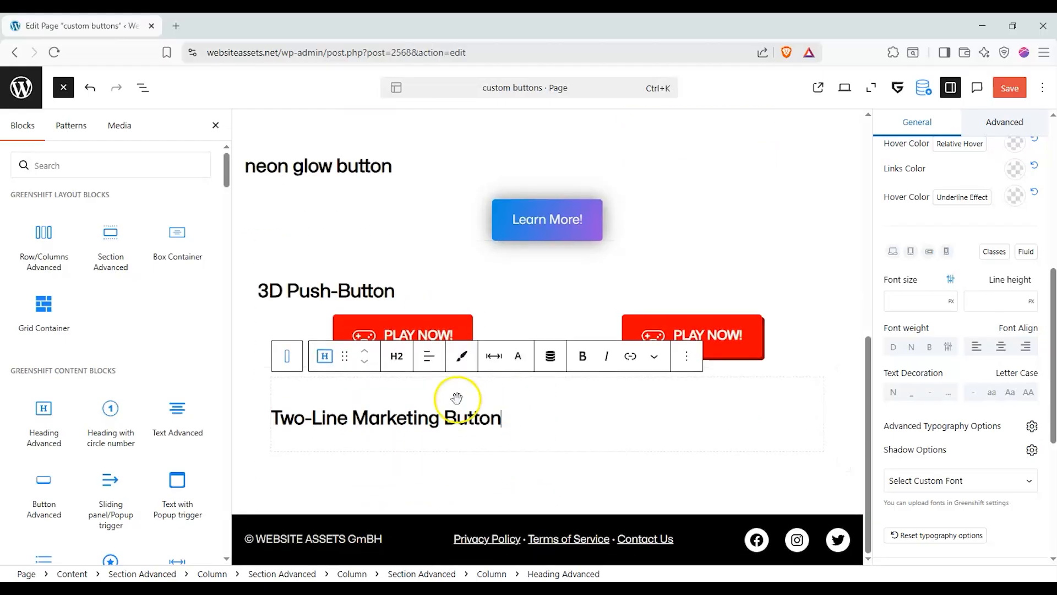
{"action": "left_click_drag", "start_coordinate": [41, 477], "coordinate": [512, 444]}
{"action": "left_click", "coordinate": [397, 432]}
{"action": "left_click", "coordinate": [414, 500]}
Step: Change the new button's label to "DOWNLOAD NOW"
{"action": "scroll", "coordinate": [939, 439], "scroll_direction": "up", "scroll_amount": 10}
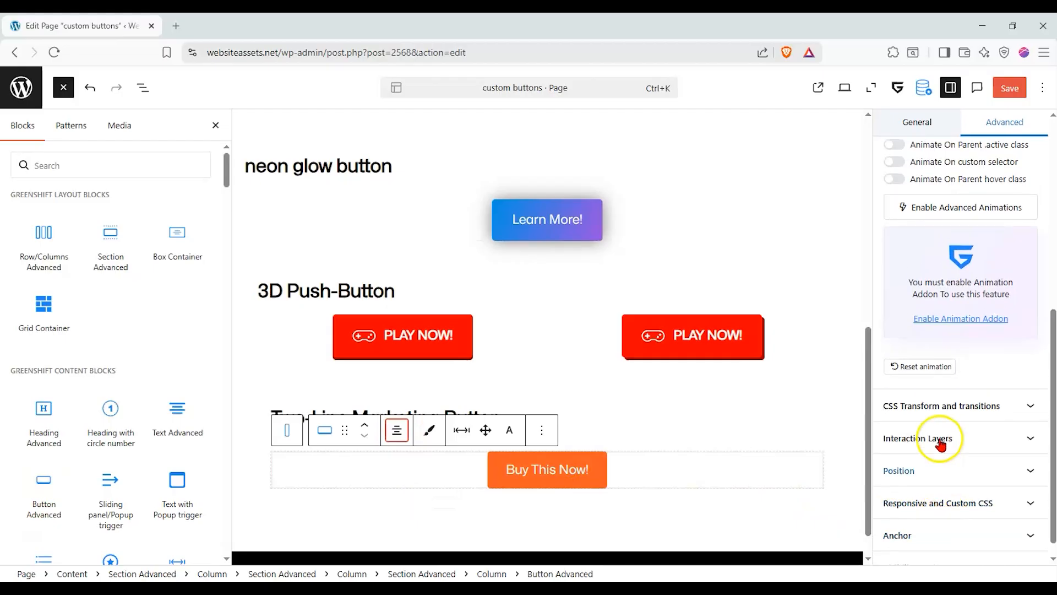
{"action": "left_click", "coordinate": [922, 206]}
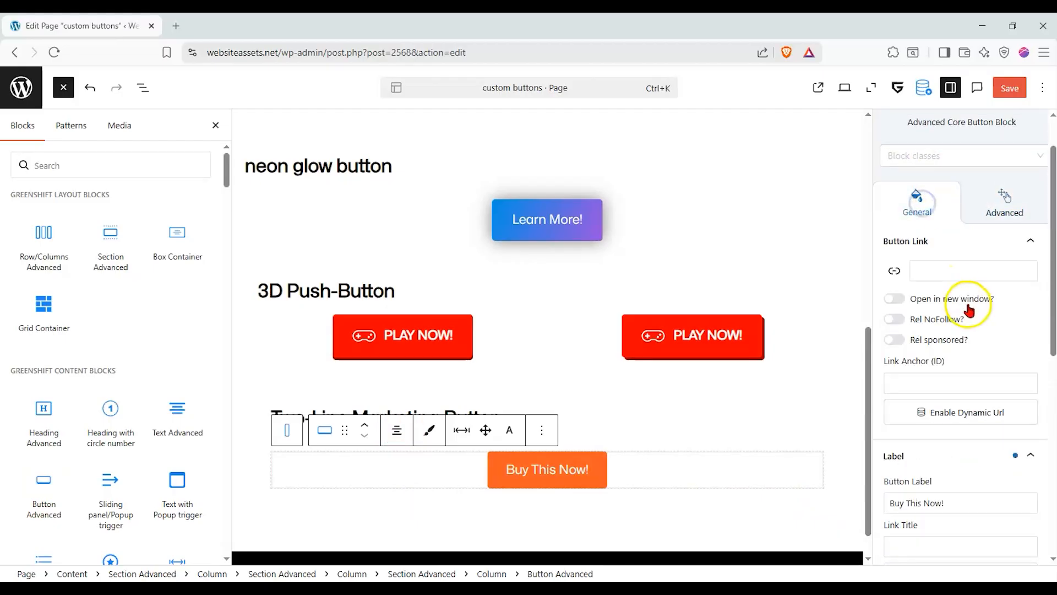
{"action": "scroll", "coordinate": [967, 349], "scroll_direction": "down", "scroll_amount": 3}
{"action": "left_click_drag", "start_coordinate": [958, 371], "coordinate": [907, 372]}
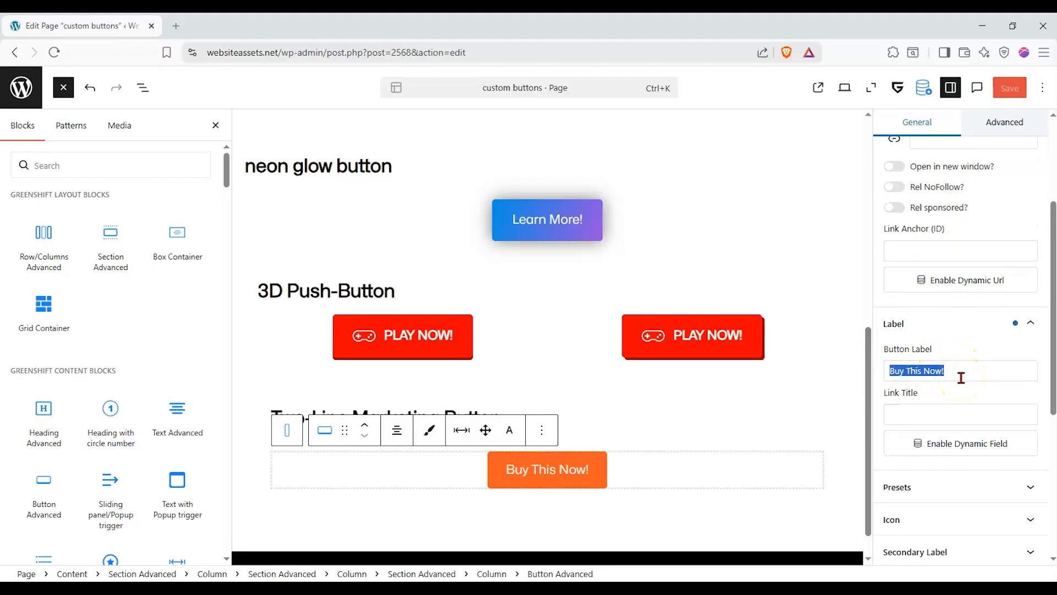
{"action": "type", "text": "DOWN"}
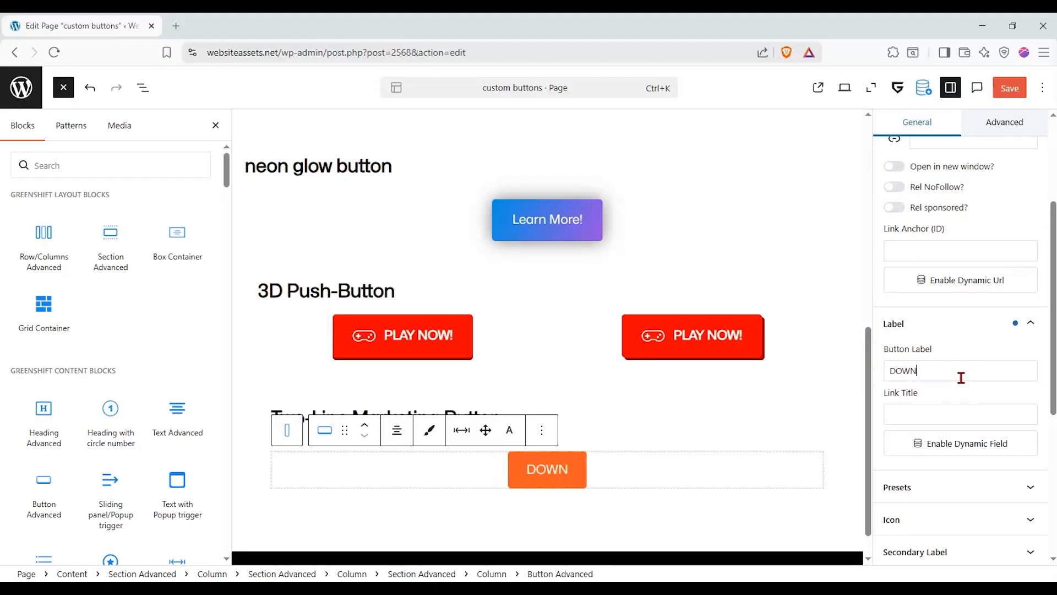
{"action": "type", "text": "LOAD NOW"}
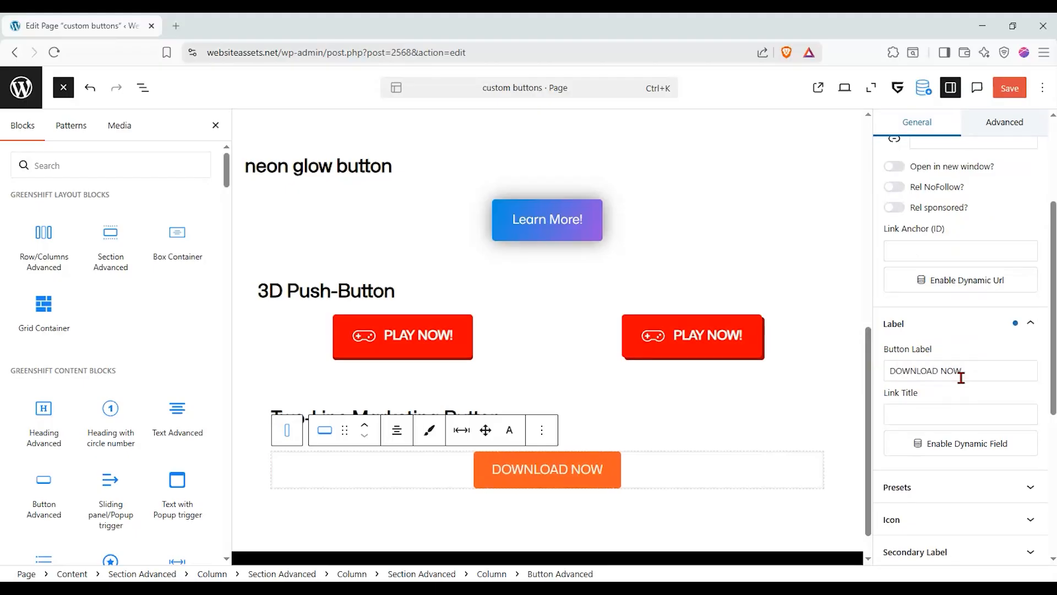
Step: Enable an icon on the DOWNLOAD NOW button, using the circled down chevron from a "down" search at 50 px width
{"action": "scroll", "coordinate": [945, 492], "scroll_direction": "up", "scroll_amount": 3}
{"action": "scroll", "coordinate": [945, 492], "scroll_direction": "down", "scroll_amount": 4}
{"action": "left_click", "coordinate": [955, 454]}
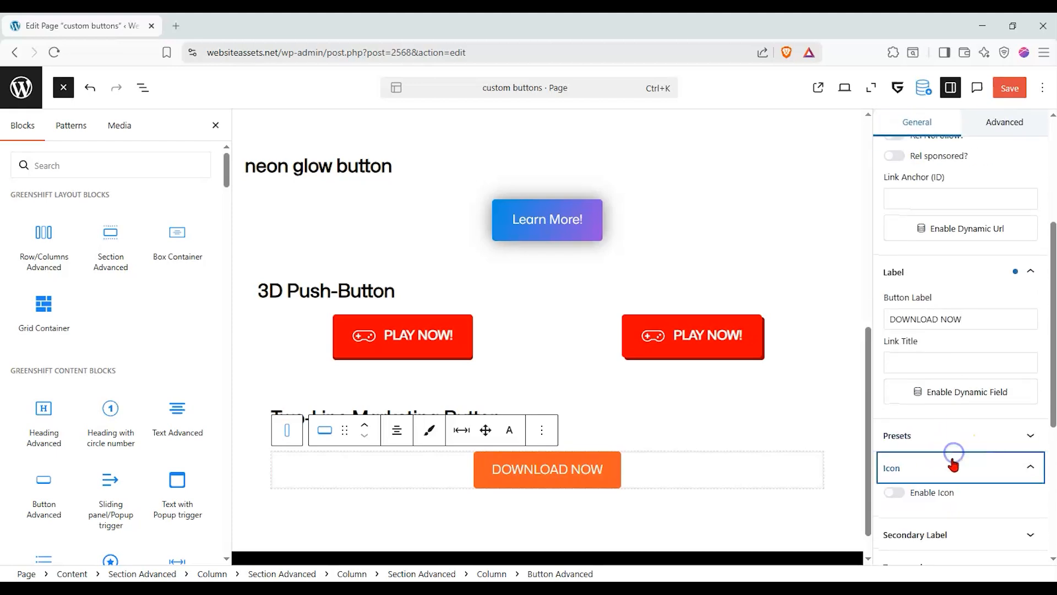
{"action": "left_click", "coordinate": [891, 494]}
{"action": "scroll", "coordinate": [938, 455], "scroll_direction": "down", "scroll_amount": 5}
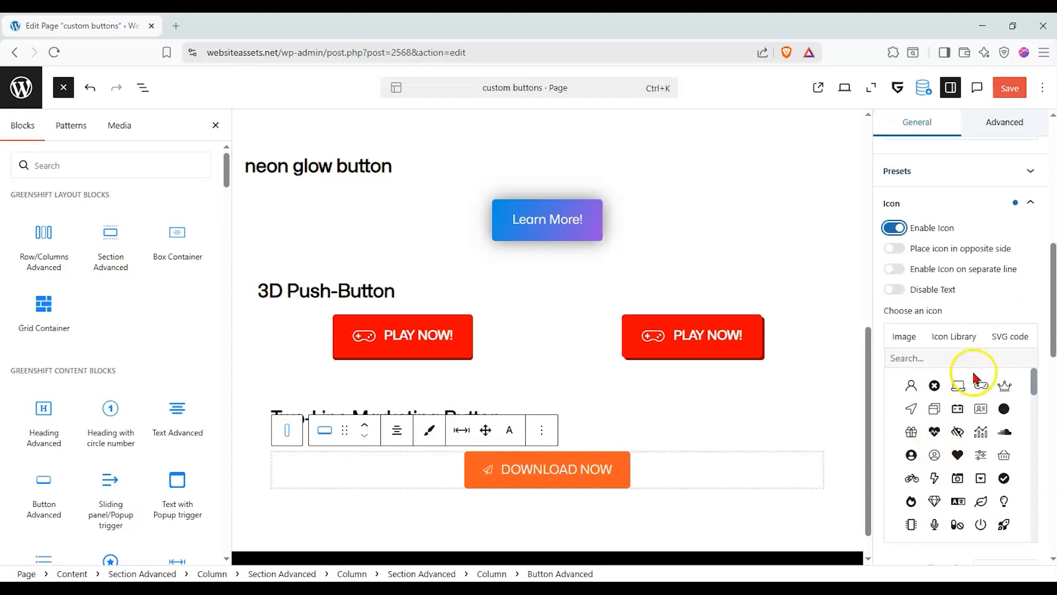
{"action": "left_click", "coordinate": [958, 343]}
{"action": "type", "text": "down"}
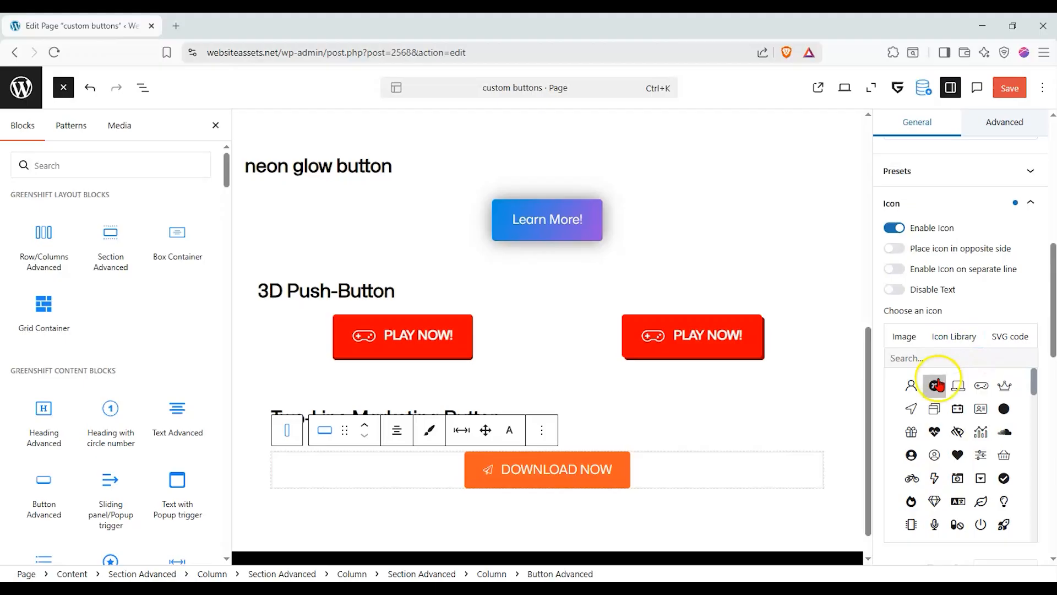
{"action": "left_click", "coordinate": [973, 385]}
{"action": "left_click", "coordinate": [980, 450]}
{"action": "type", "text": "50"}
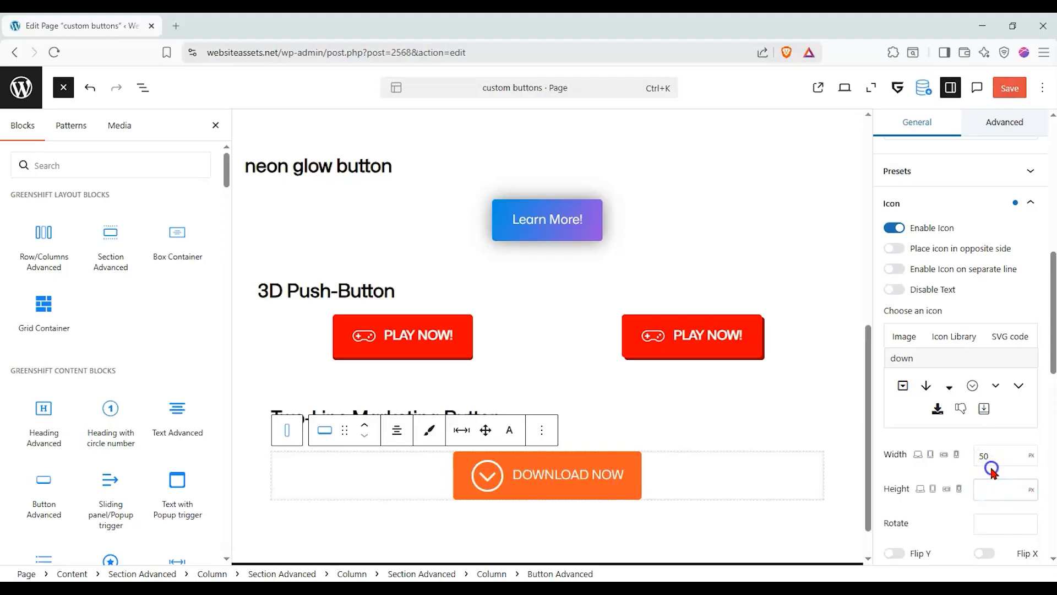
Step: Try the Flip X and Flip Y options on the DOWNLOAD NOW icon and switch both back off
{"action": "scroll", "coordinate": [985, 467], "scroll_direction": "down", "scroll_amount": 2}
{"action": "left_click", "coordinate": [983, 421]}
{"action": "left_click", "coordinate": [982, 421]}
{"action": "left_click", "coordinate": [894, 421]}
{"action": "left_click", "coordinate": [894, 422]}
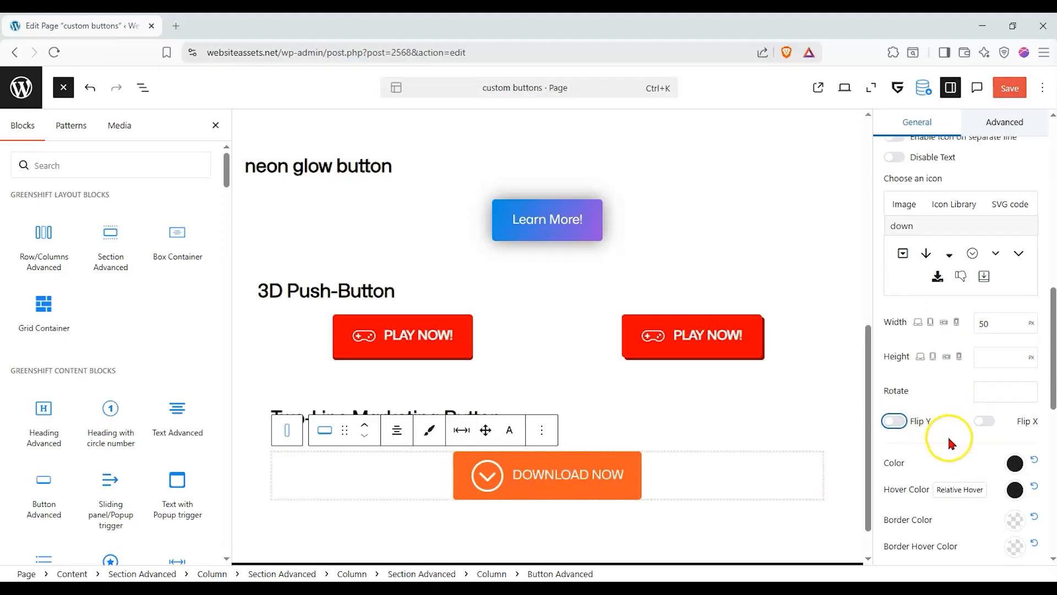
Step: Set the font weight of the DOWNLOAD NOW button's text to 600
{"action": "scroll", "coordinate": [949, 441], "scroll_direction": "down", "scroll_amount": 6}
{"action": "scroll", "coordinate": [946, 443], "scroll_direction": "down", "scroll_amount": 2}
{"action": "left_click", "coordinate": [972, 329]}
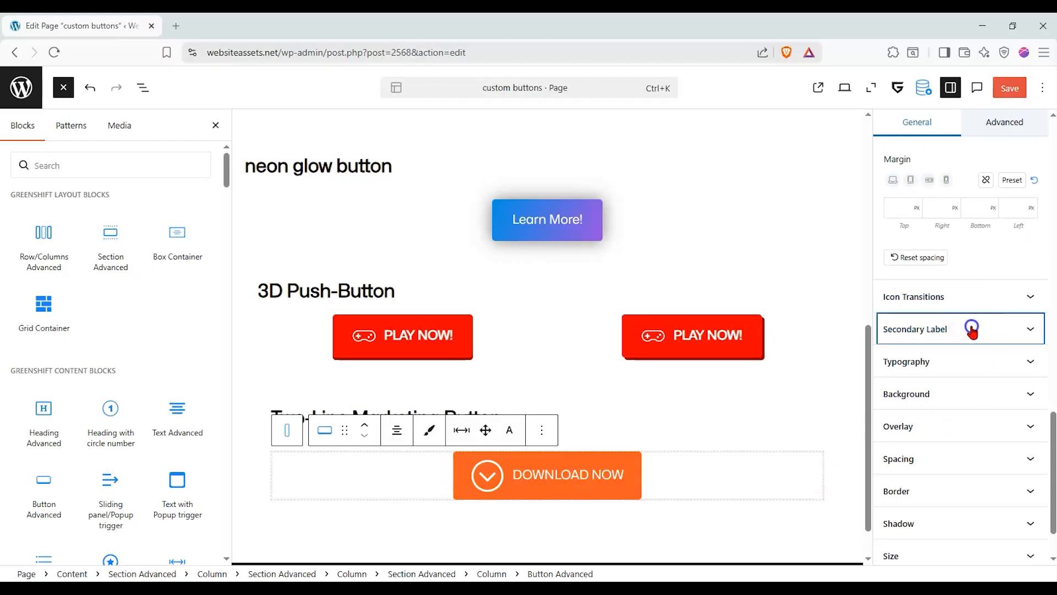
{"action": "left_click", "coordinate": [971, 328]}
{"action": "left_click", "coordinate": [975, 375]}
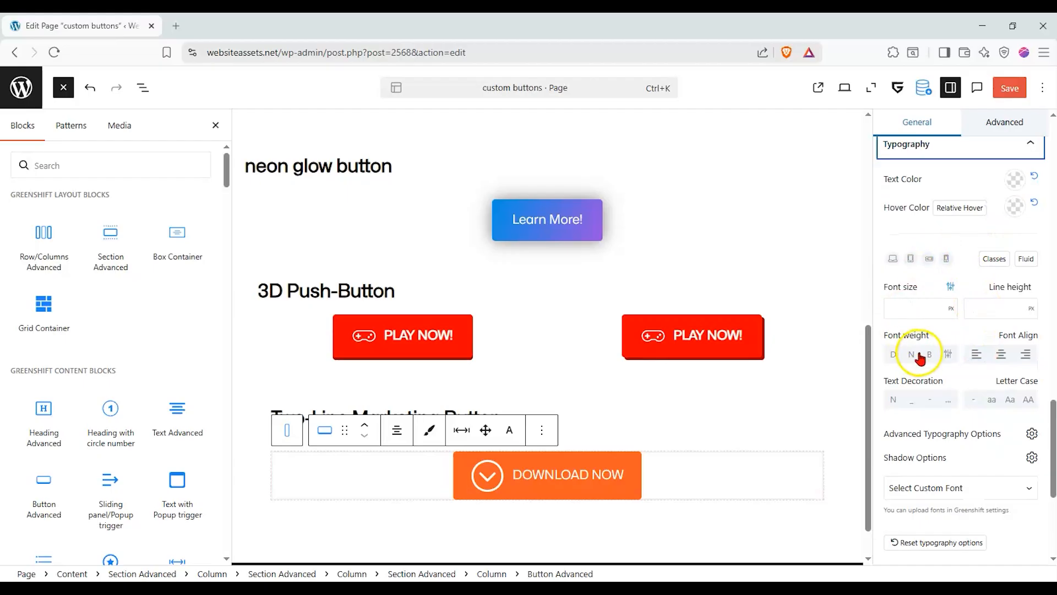
{"action": "left_click", "coordinate": [948, 354]}
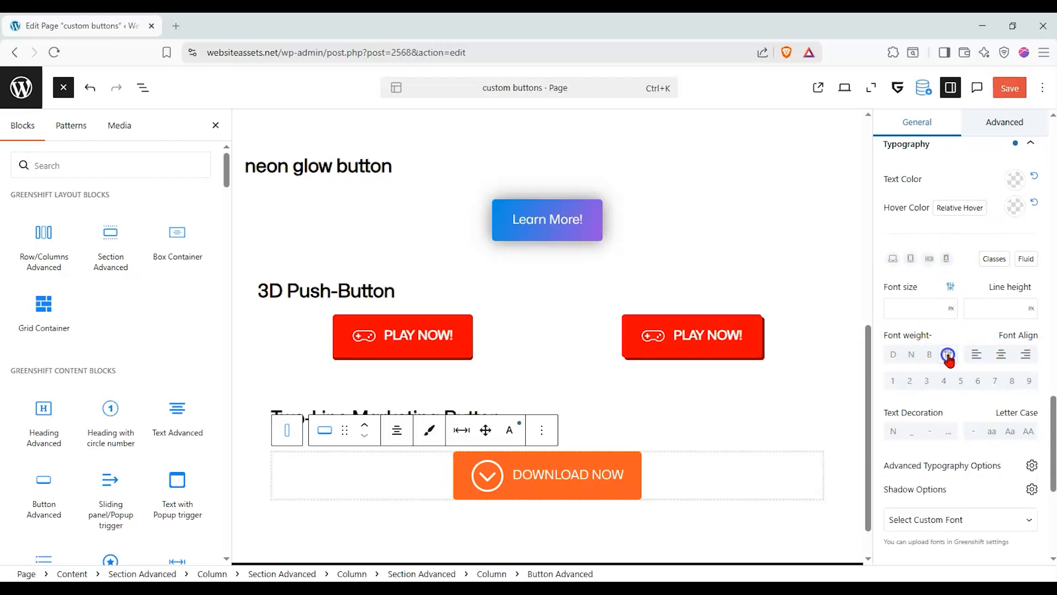
{"action": "left_click", "coordinate": [978, 383]}
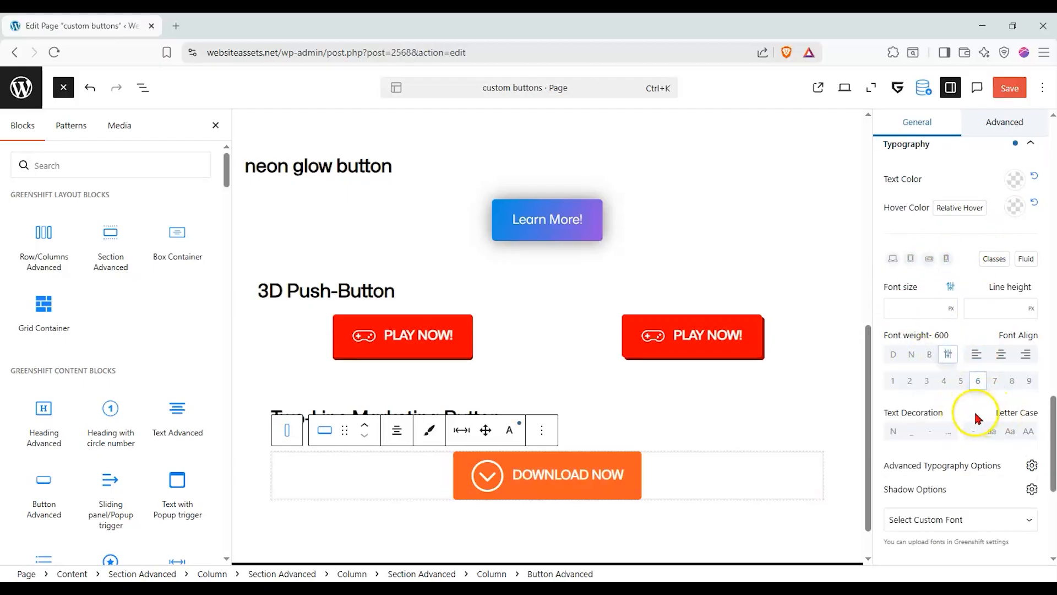
Step: Set the DOWNLOAD NOW button's padding to 15 px on the top and bottom and 30 px on the right and left
{"action": "scroll", "coordinate": [973, 415], "scroll_direction": "down", "scroll_amount": 2}
{"action": "left_click", "coordinate": [959, 541]}
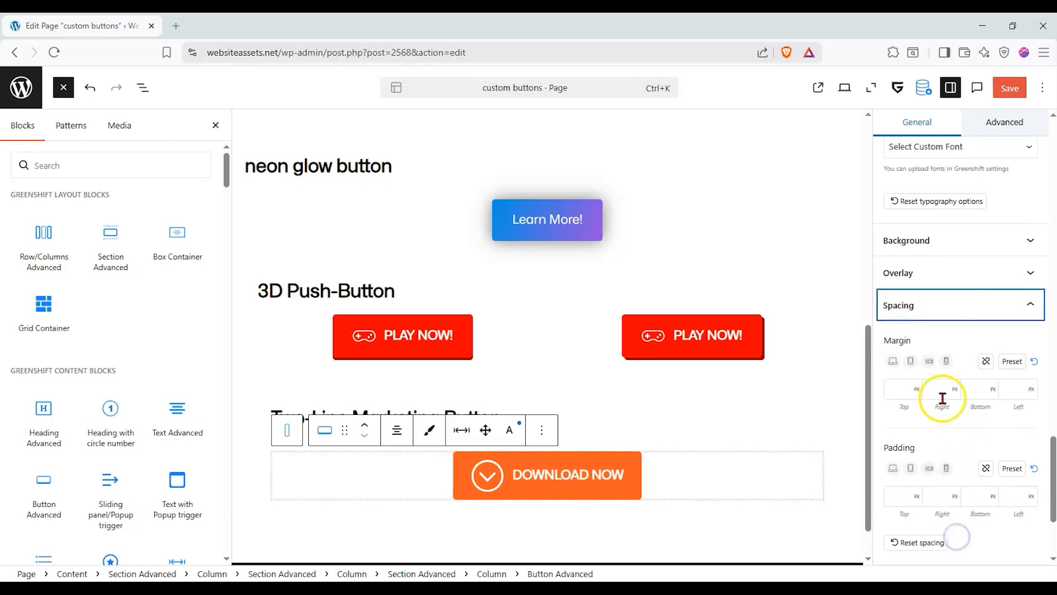
{"action": "left_click", "coordinate": [890, 495]}
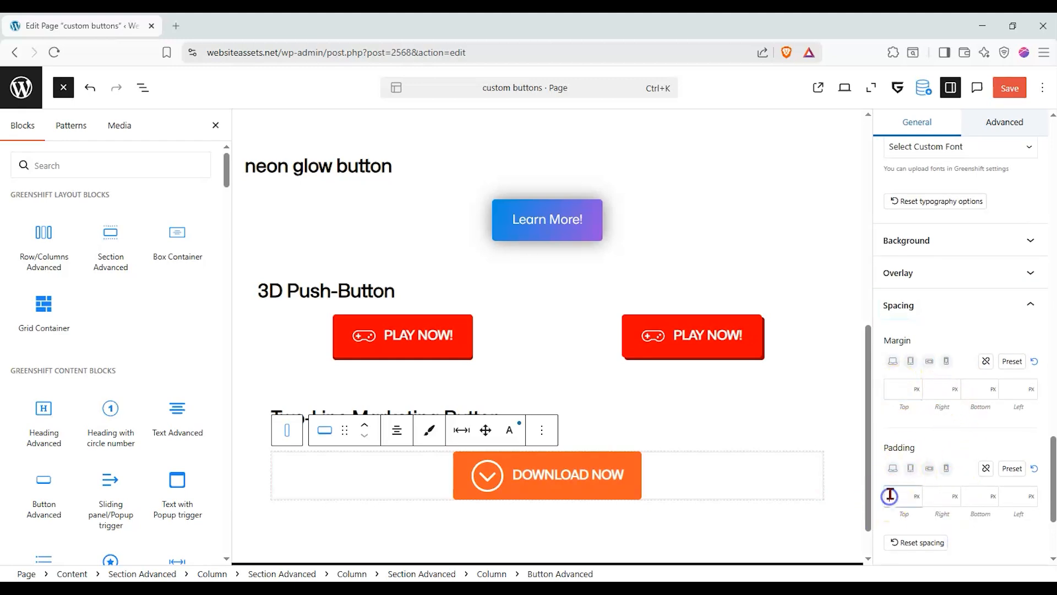
{"action": "type", "text": "15"}
{"action": "left_click", "coordinate": [972, 496]}
{"action": "type", "text": "15"}
{"action": "left_click", "coordinate": [937, 497]}
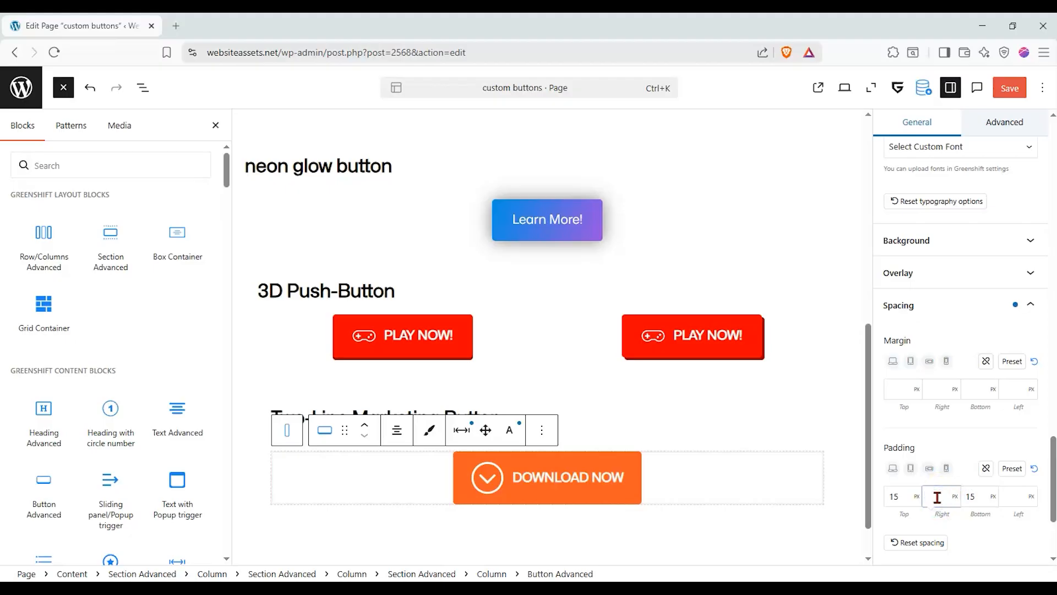
{"action": "type", "text": "2"}
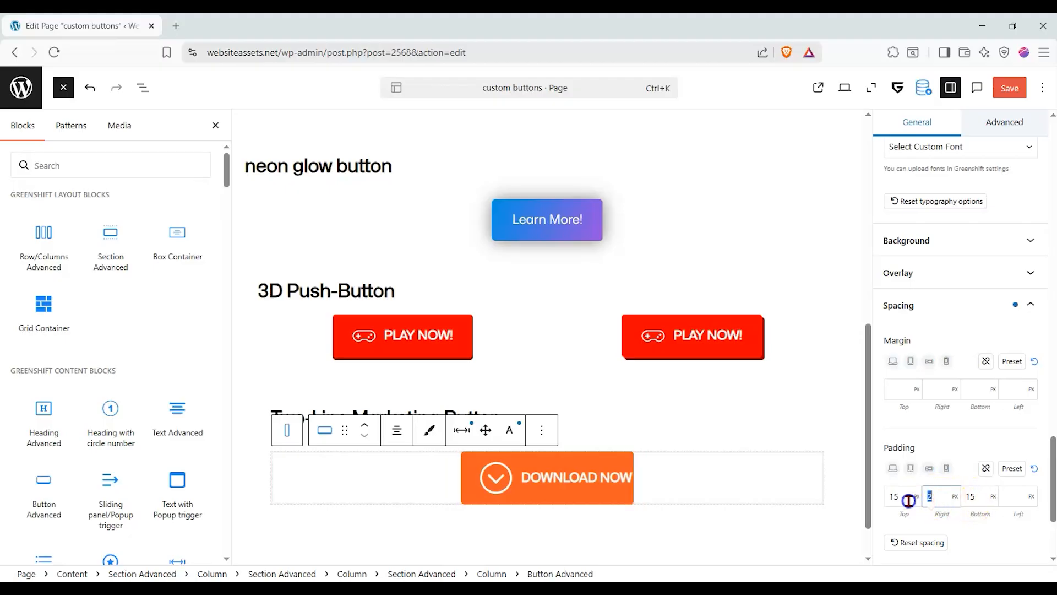
{"action": "type", "text": "30"}
{"action": "left_click", "coordinate": [1010, 494]}
{"action": "type", "text": "30"}
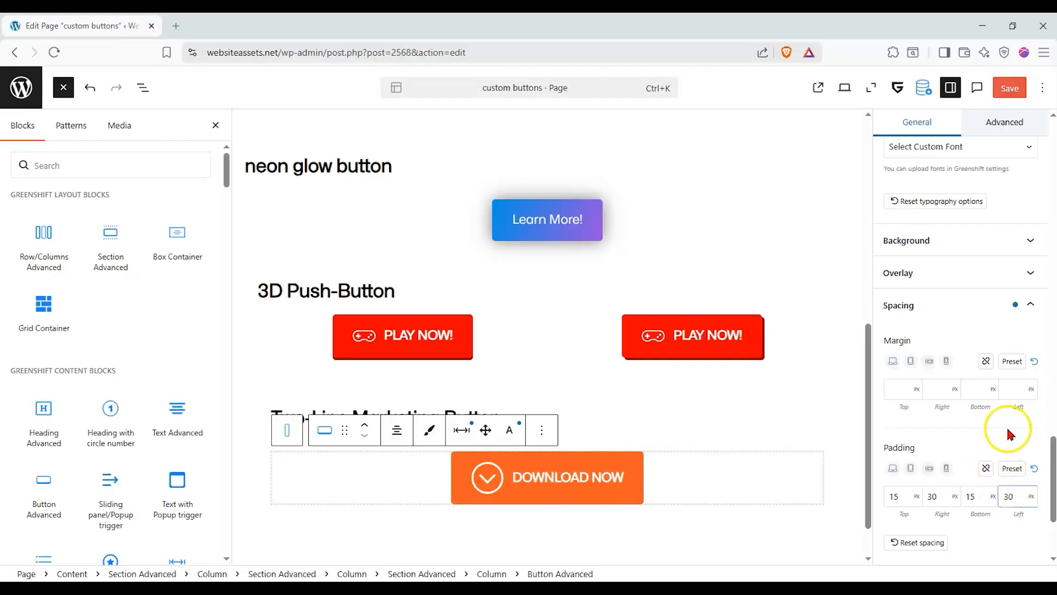
Step: Set the DOWNLOAD NOW button's border radius to 25 px on all four corners
{"action": "scroll", "coordinate": [1007, 418], "scroll_direction": "up", "scroll_amount": 2}
{"action": "left_click", "coordinate": [998, 440]}
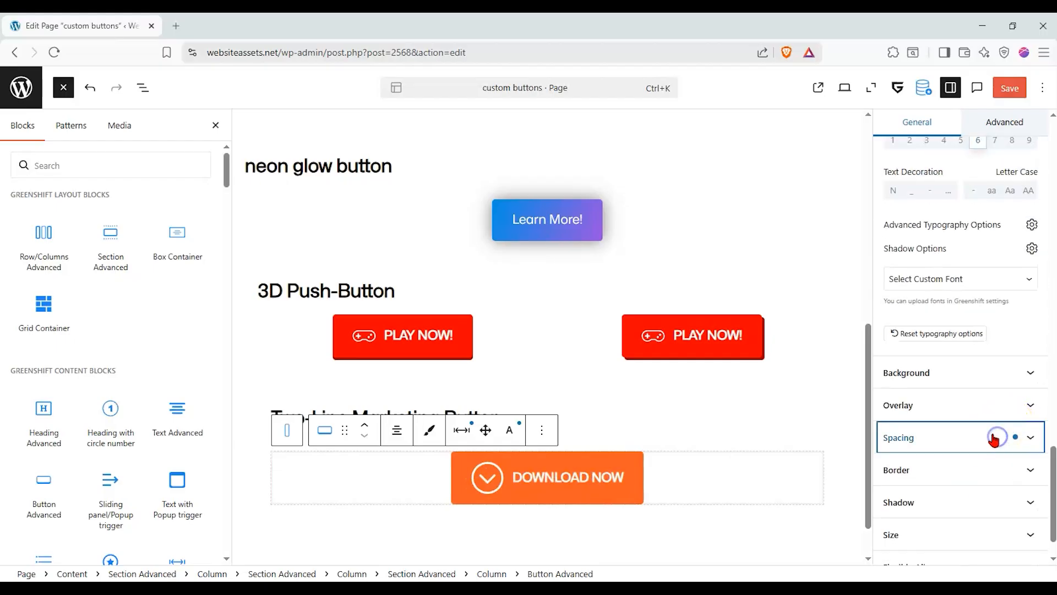
{"action": "left_click", "coordinate": [980, 472]}
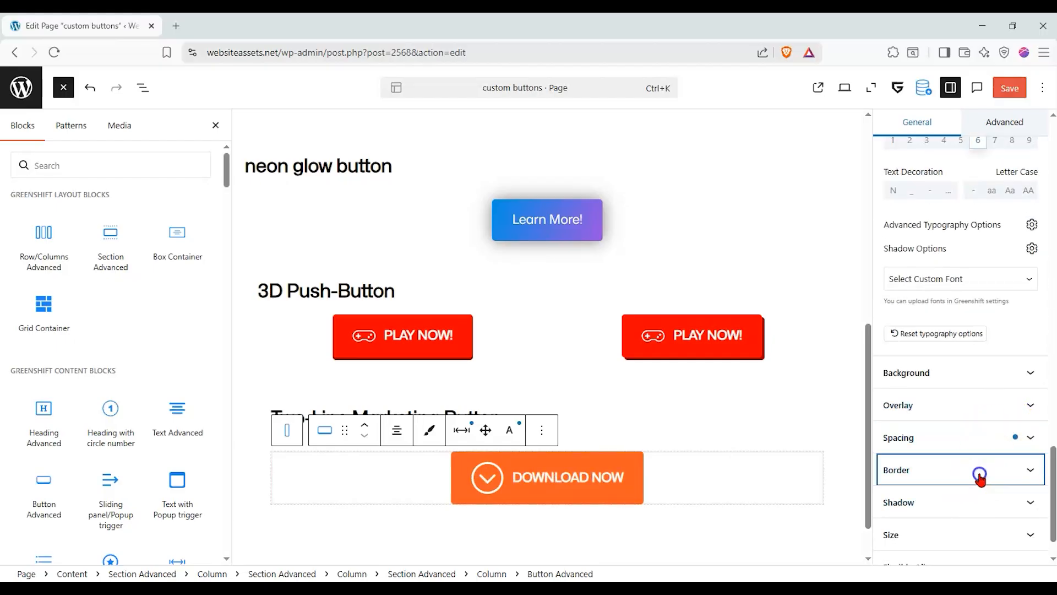
{"action": "scroll", "coordinate": [981, 455], "scroll_direction": "down", "scroll_amount": 6}
{"action": "left_click", "coordinate": [890, 465]}
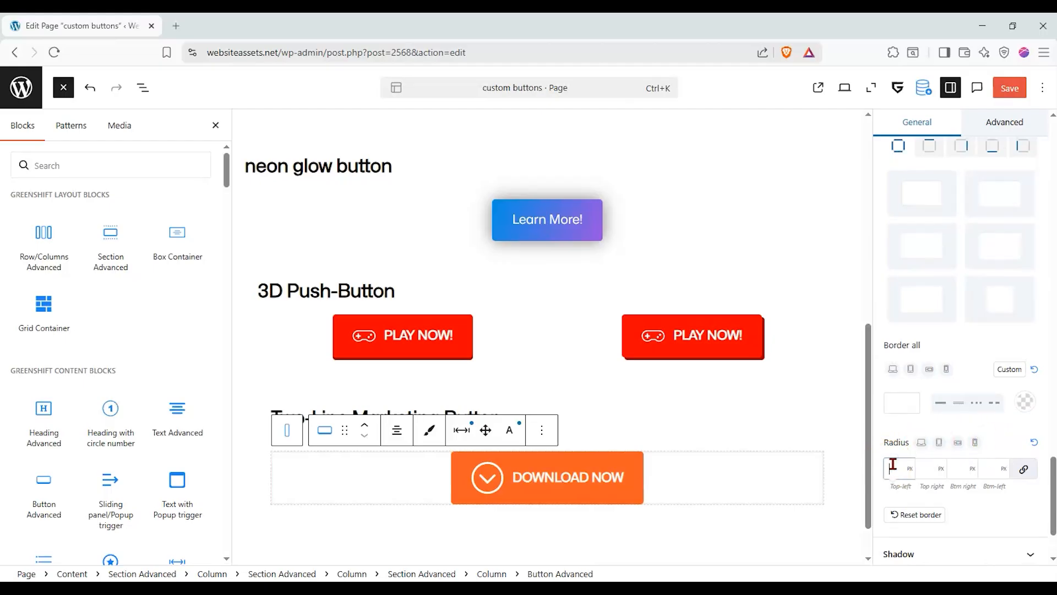
{"action": "type", "text": "25"}
{"action": "left_click", "coordinate": [893, 471]}
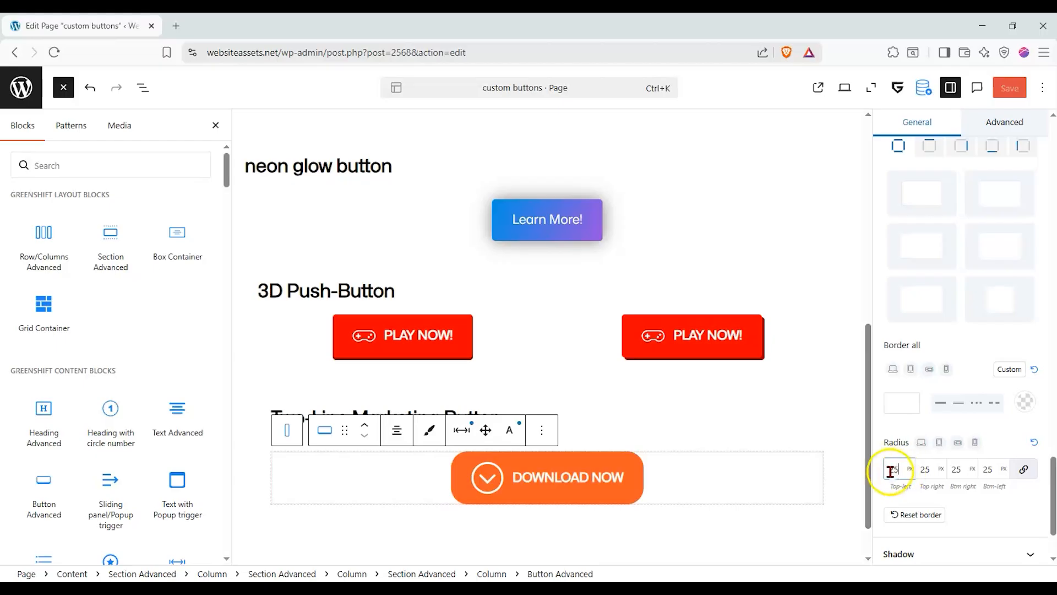
{"action": "left_click", "coordinate": [996, 443]}
{"action": "scroll", "coordinate": [993, 438], "scroll_direction": "up", "scroll_amount": 5}
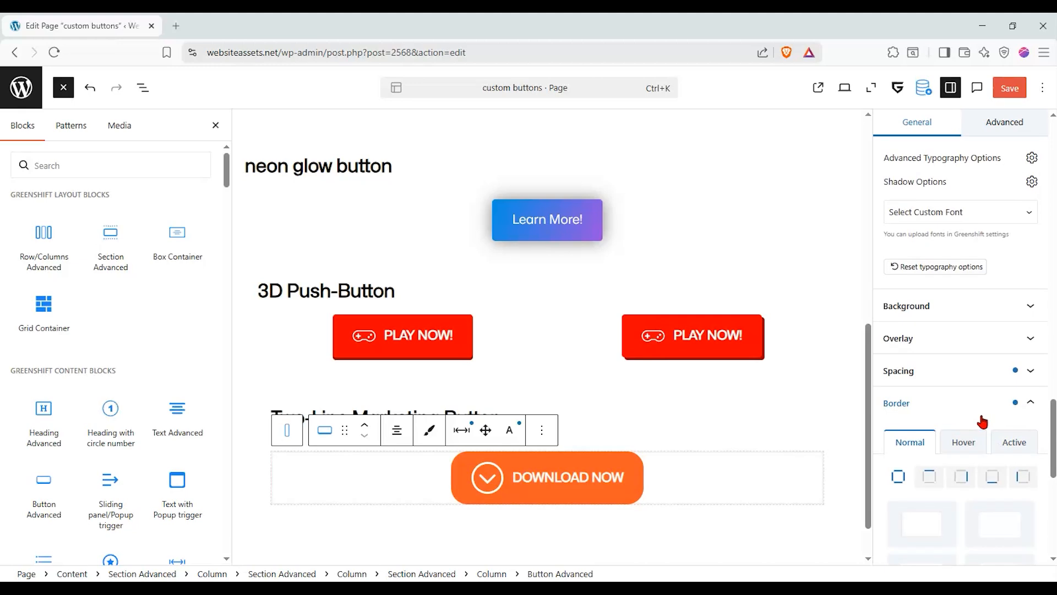
{"action": "left_click", "coordinate": [982, 414]}
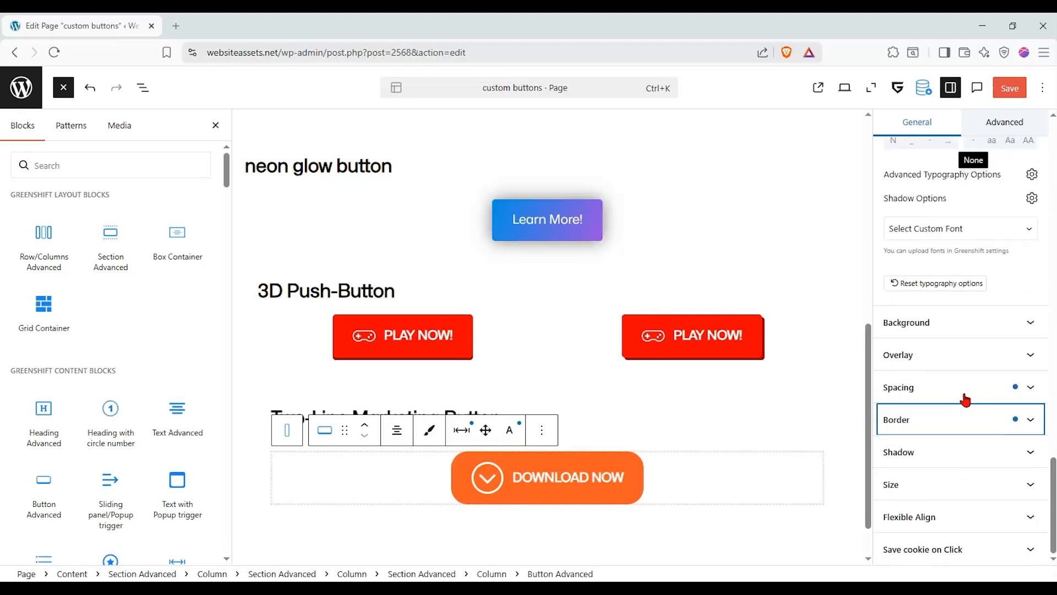
Step: Give the DOWNLOAD NOW button a medium green background color in its normal state
{"action": "left_click", "coordinate": [992, 326]}
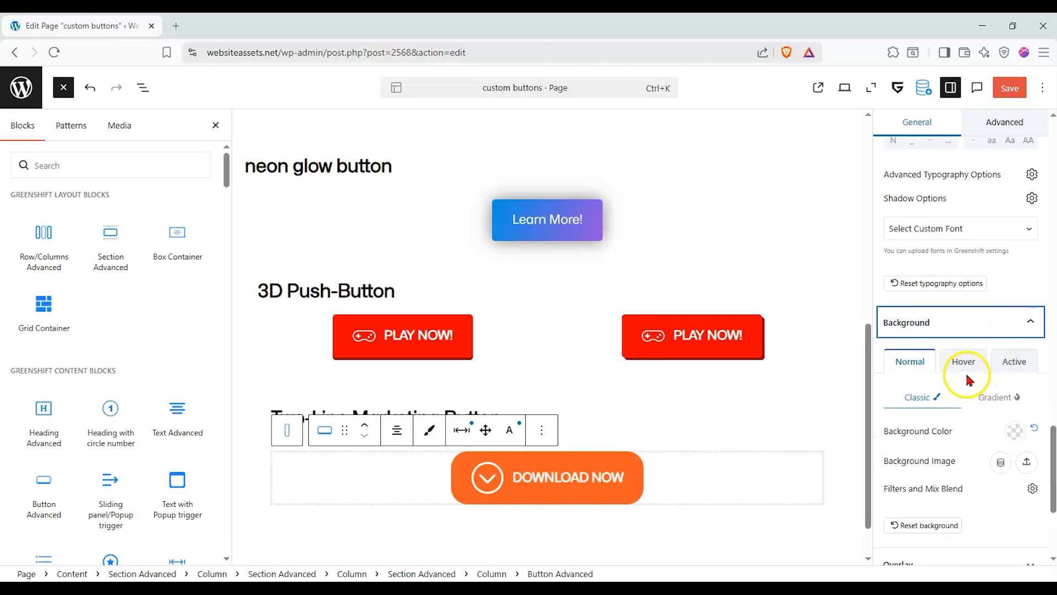
{"action": "scroll", "coordinate": [969, 373], "scroll_direction": "down", "scroll_amount": 2}
{"action": "left_click", "coordinate": [1012, 373]}
{"action": "left_click", "coordinate": [922, 199]}
{"action": "left_click_drag", "start_coordinate": [913, 103], "coordinate": [952, 110]}
{"action": "left_click", "coordinate": [990, 451]}
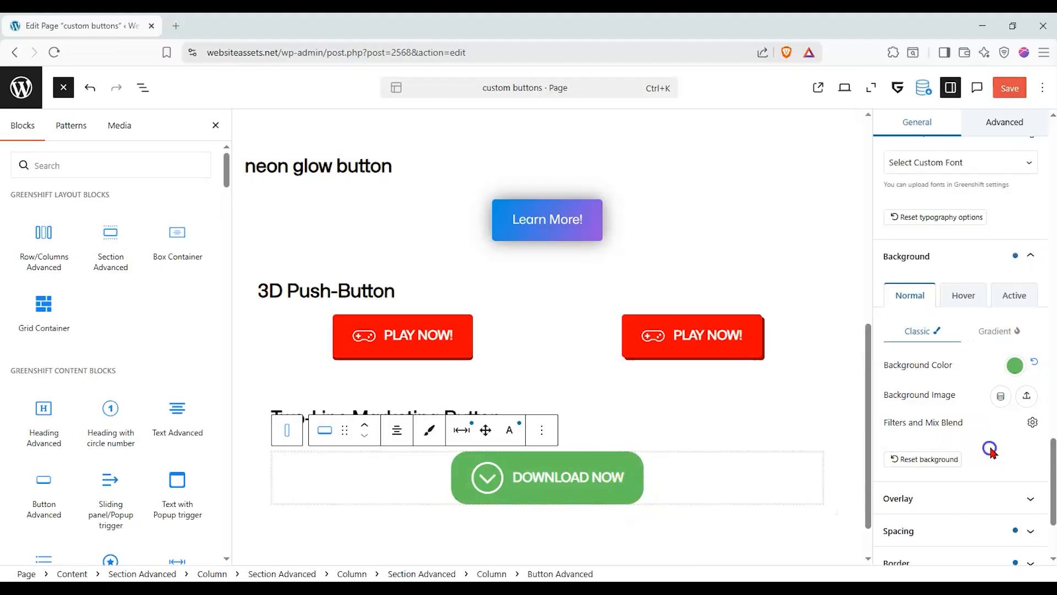
{"action": "scroll", "coordinate": [1019, 352], "scroll_direction": "up", "scroll_amount": 2}
{"action": "left_click", "coordinate": [1024, 323]}
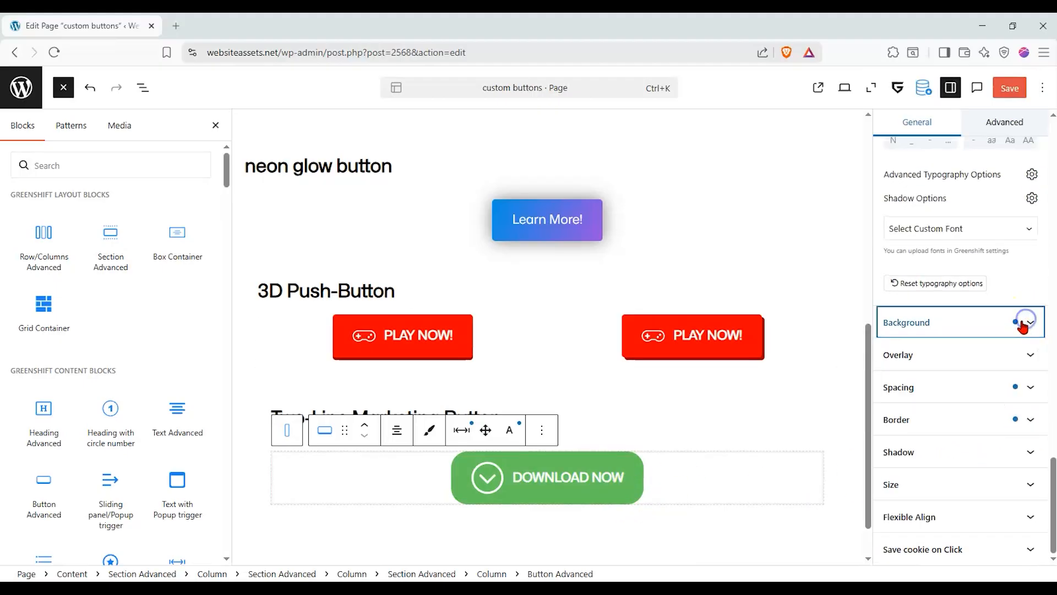
Step: Enable the secondary label on the DOWNLOAD NOW button with the text "File Size: 67MB"
{"action": "scroll", "coordinate": [1025, 322], "scroll_direction": "up", "scroll_amount": 5}
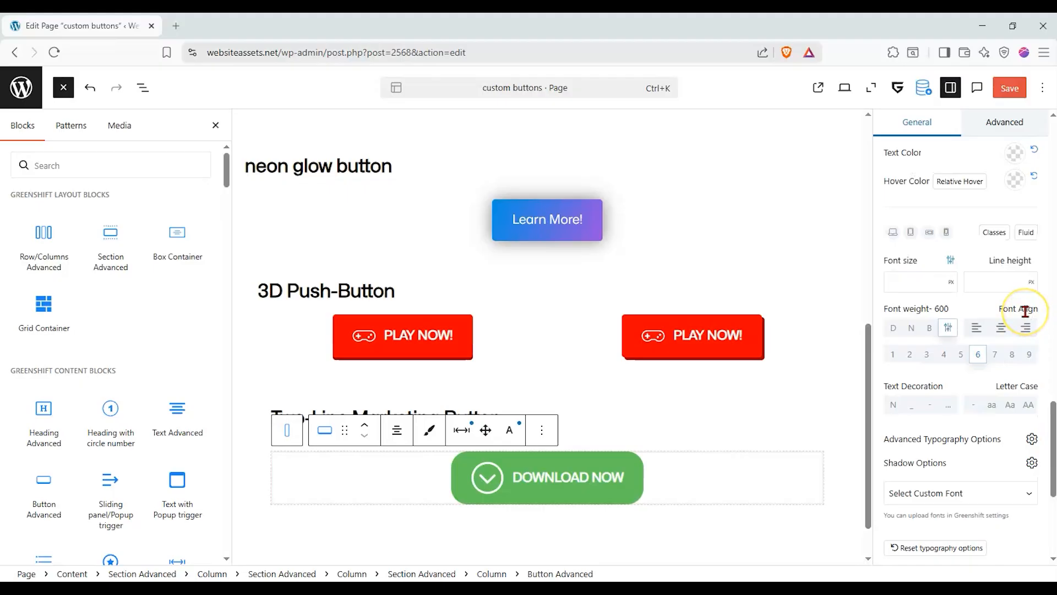
{"action": "scroll", "coordinate": [1025, 311], "scroll_direction": "up", "scroll_amount": 5}
{"action": "left_click", "coordinate": [1024, 378]}
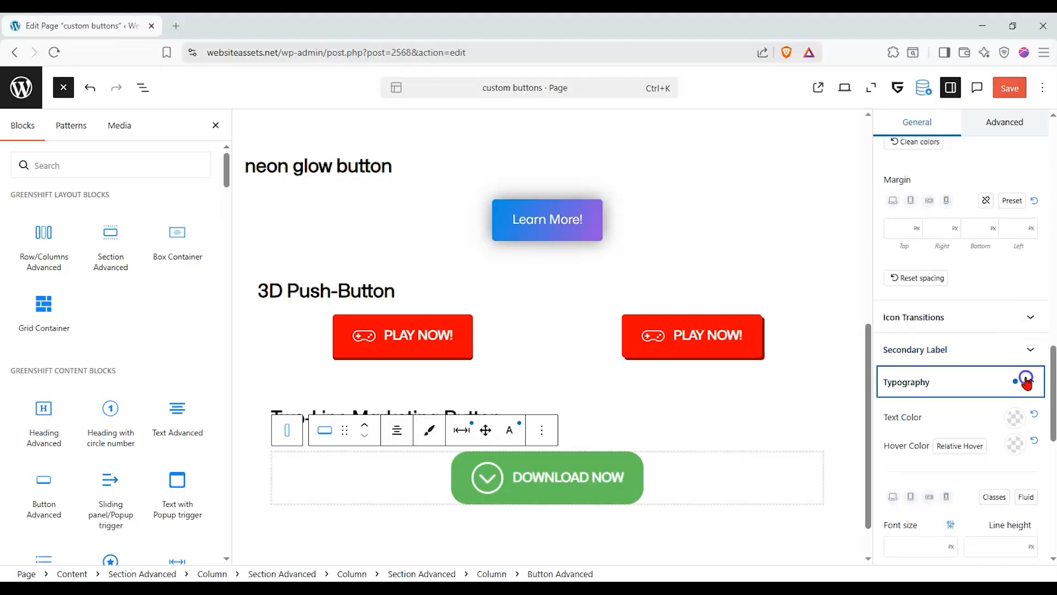
{"action": "left_click", "coordinate": [1023, 350]}
{"action": "left_click", "coordinate": [897, 373]}
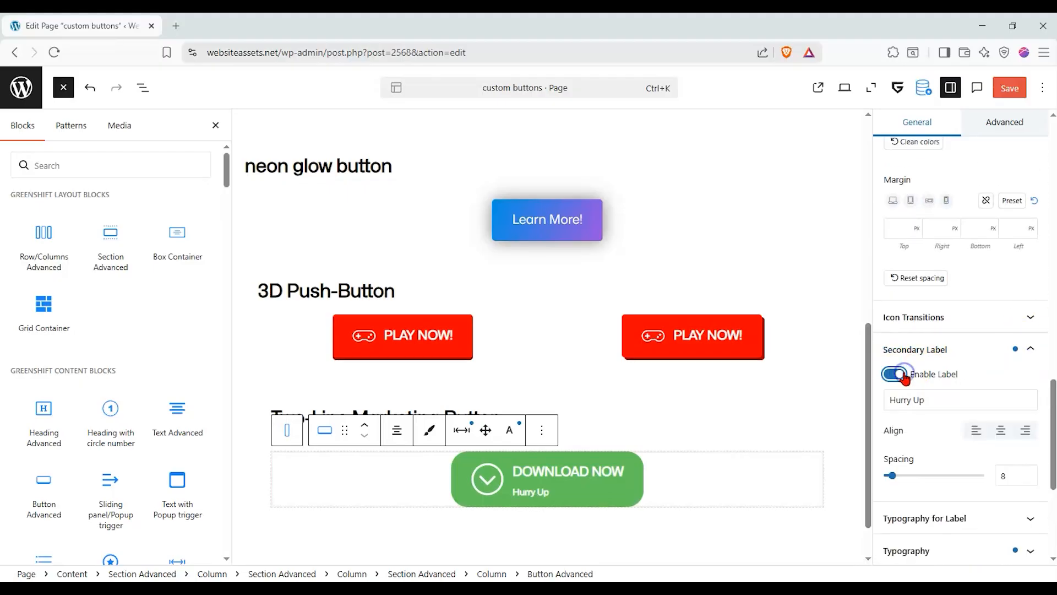
{"action": "triple_click", "coordinate": [942, 395]}
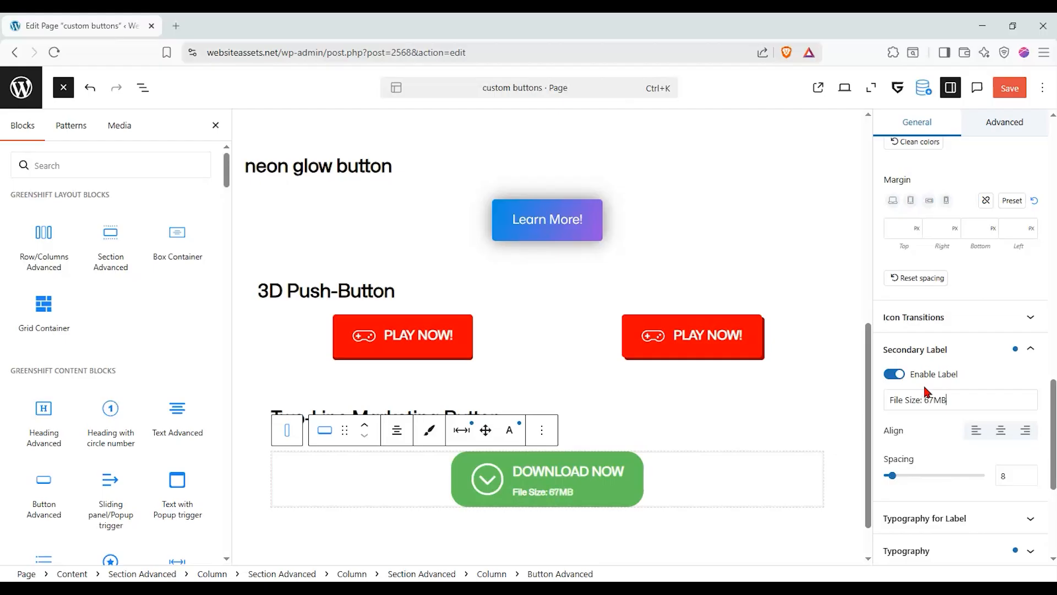
Step: Center the secondary label and set its spacing to 0
{"action": "left_click", "coordinate": [1000, 430]}
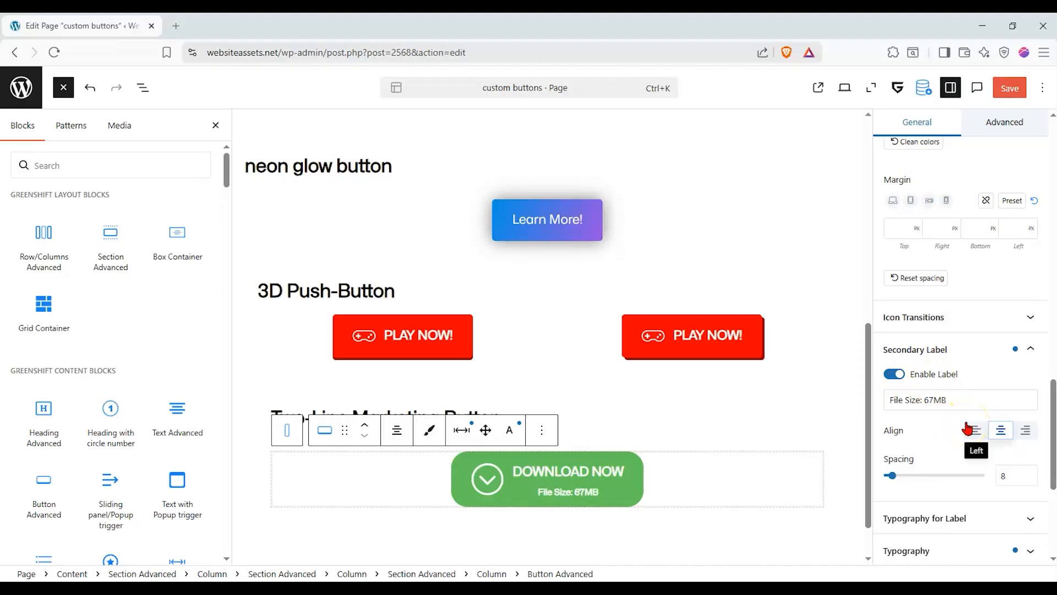
{"action": "left_click_drag", "start_coordinate": [892, 475], "coordinate": [883, 481]}
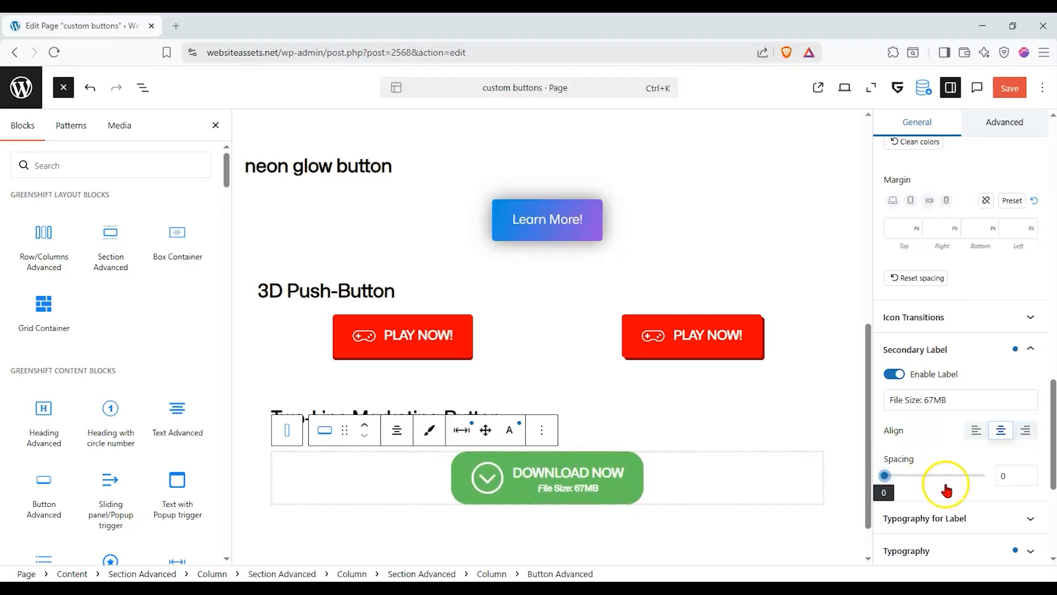
Step: Set the secondary label's font size to 12 px
{"action": "left_click", "coordinate": [1003, 516]}
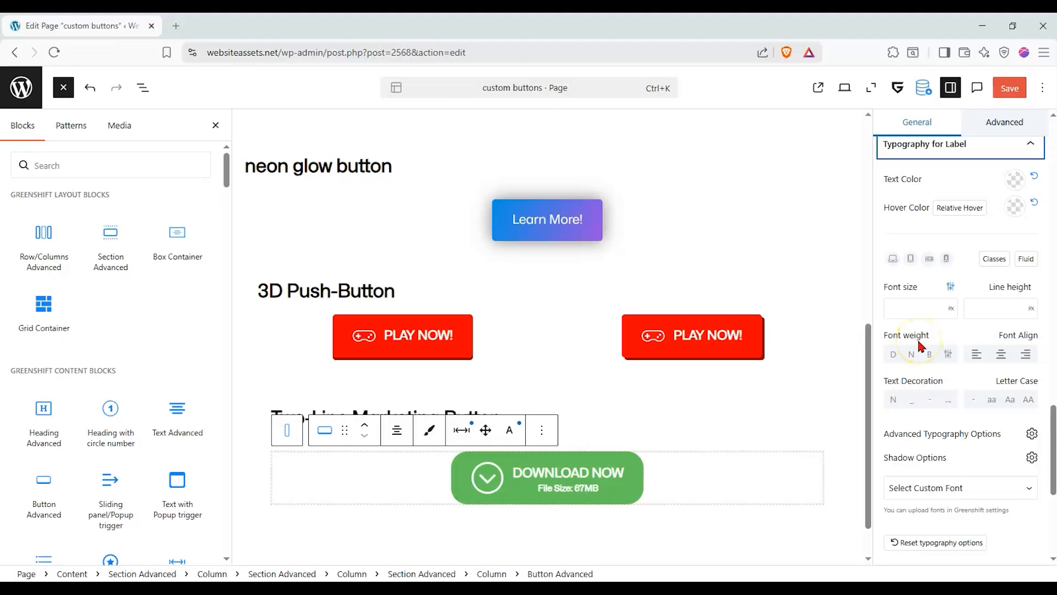
{"action": "left_click", "coordinate": [924, 317]}
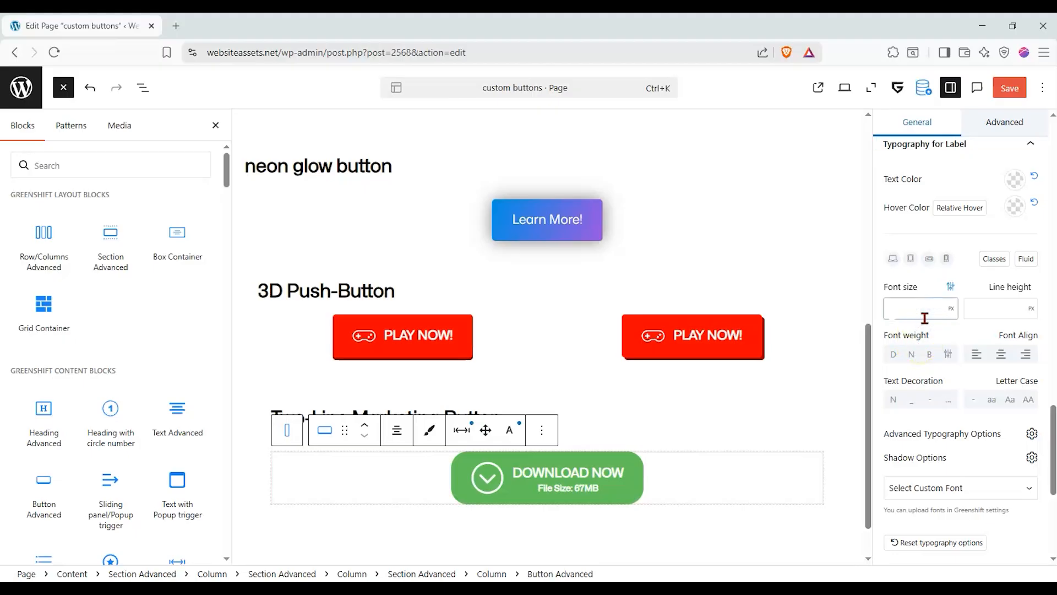
{"action": "type", "text": "12"}
{"action": "left_click", "coordinate": [924, 309]}
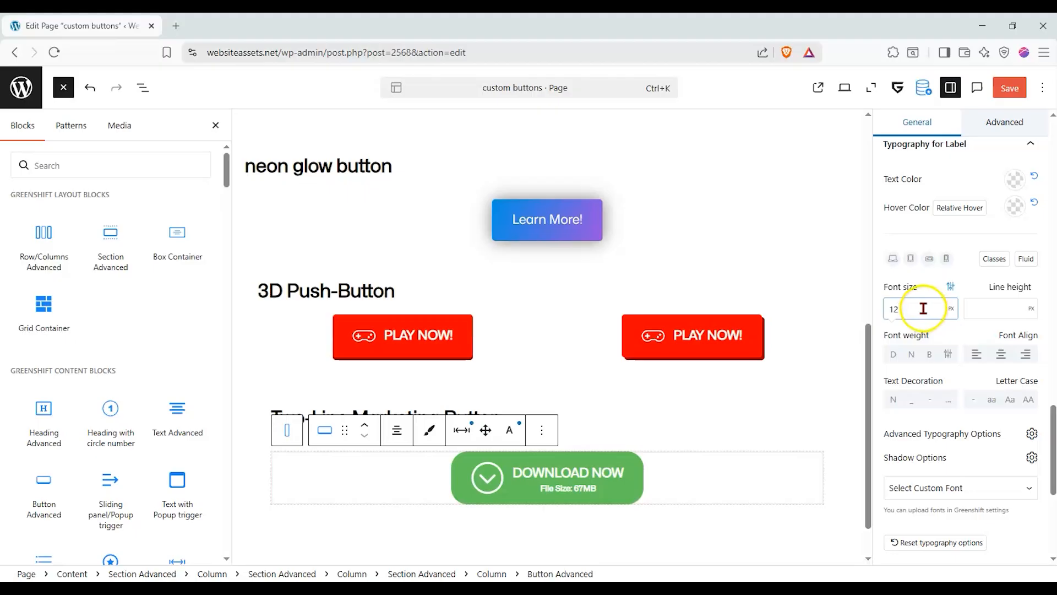
{"action": "scroll", "coordinate": [923, 309], "scroll_direction": "down", "scroll_amount": 3}
{"action": "scroll", "coordinate": [923, 308], "scroll_direction": "up", "scroll_amount": 5}
{"action": "scroll", "coordinate": [922, 308], "scroll_direction": "up", "scroll_amount": 4}
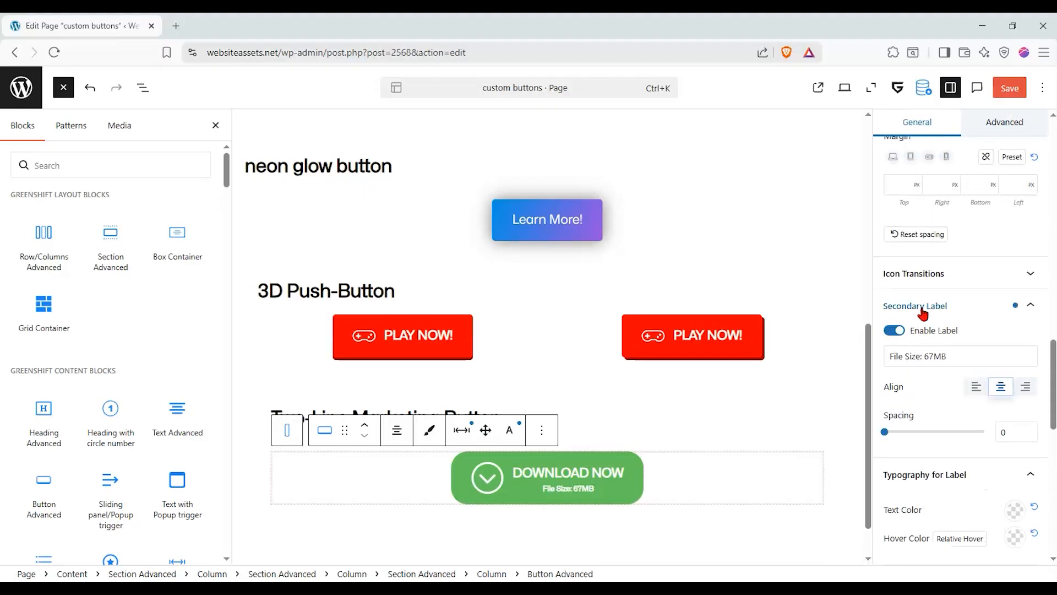
Step: Set the font size of the DOWNLOAD NOW button's main text to 20 px
{"action": "scroll", "coordinate": [922, 312], "scroll_direction": "up", "scroll_amount": 10}
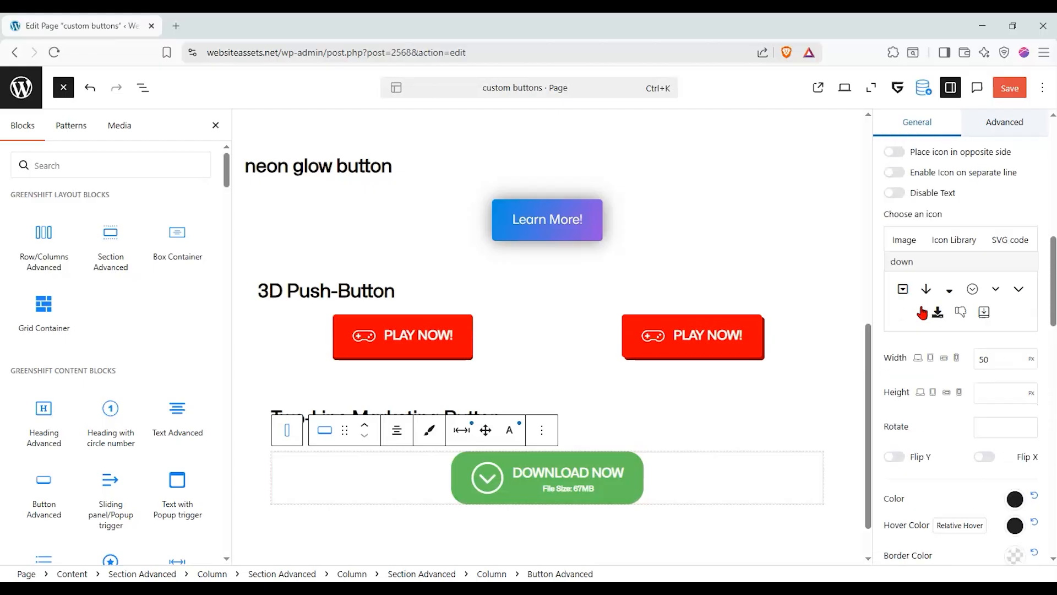
{"action": "scroll", "coordinate": [923, 313], "scroll_direction": "up", "scroll_amount": 3}
{"action": "left_click", "coordinate": [936, 373]}
{"action": "scroll", "coordinate": [936, 374], "scroll_direction": "up", "scroll_amount": 4}
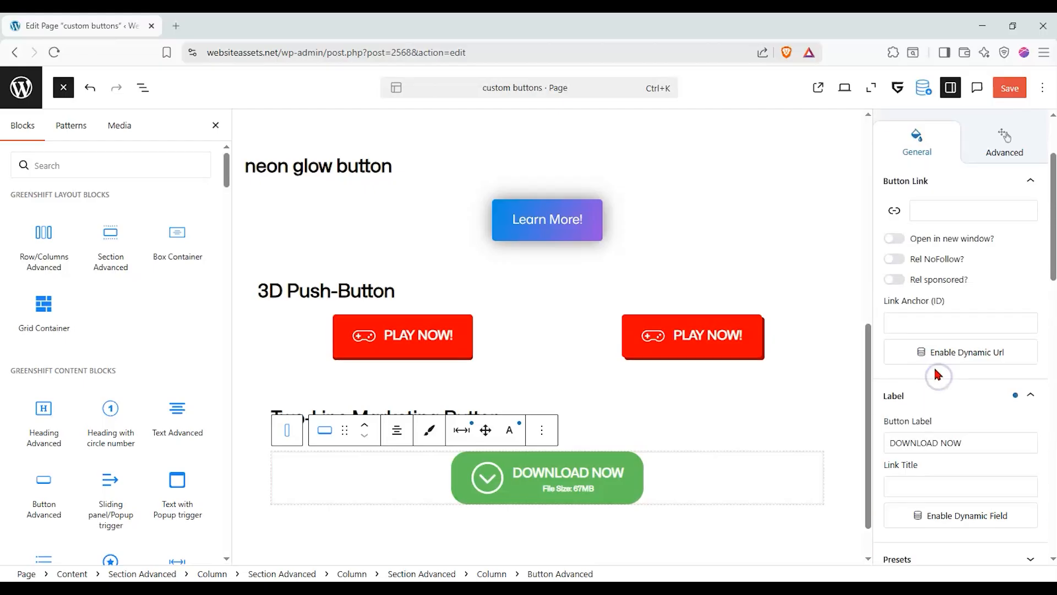
{"action": "scroll", "coordinate": [937, 440], "scroll_direction": "down", "scroll_amount": 5}
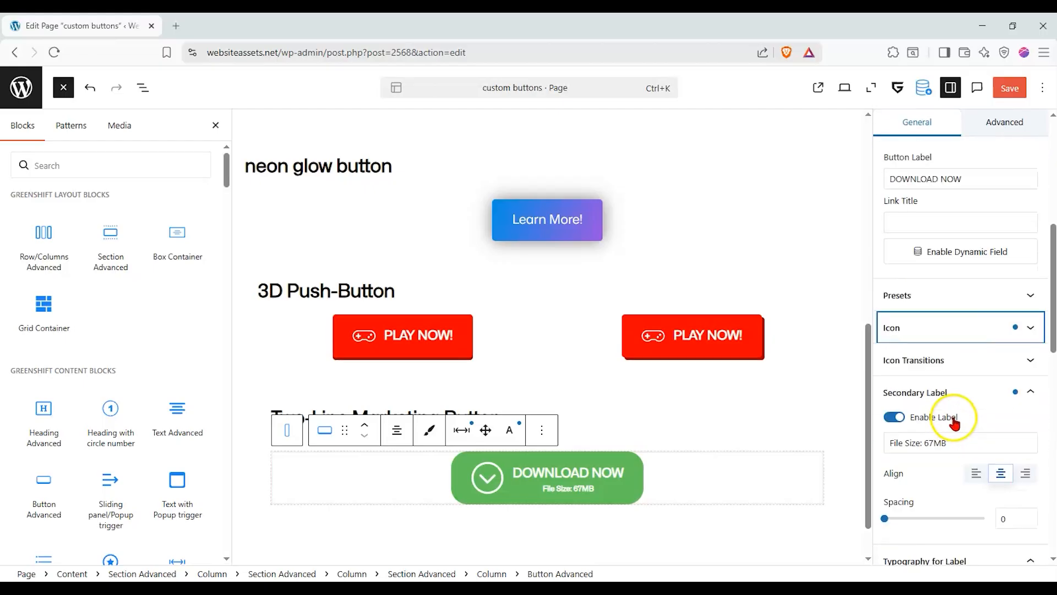
{"action": "left_click", "coordinate": [969, 397]}
{"action": "left_click", "coordinate": [973, 424]}
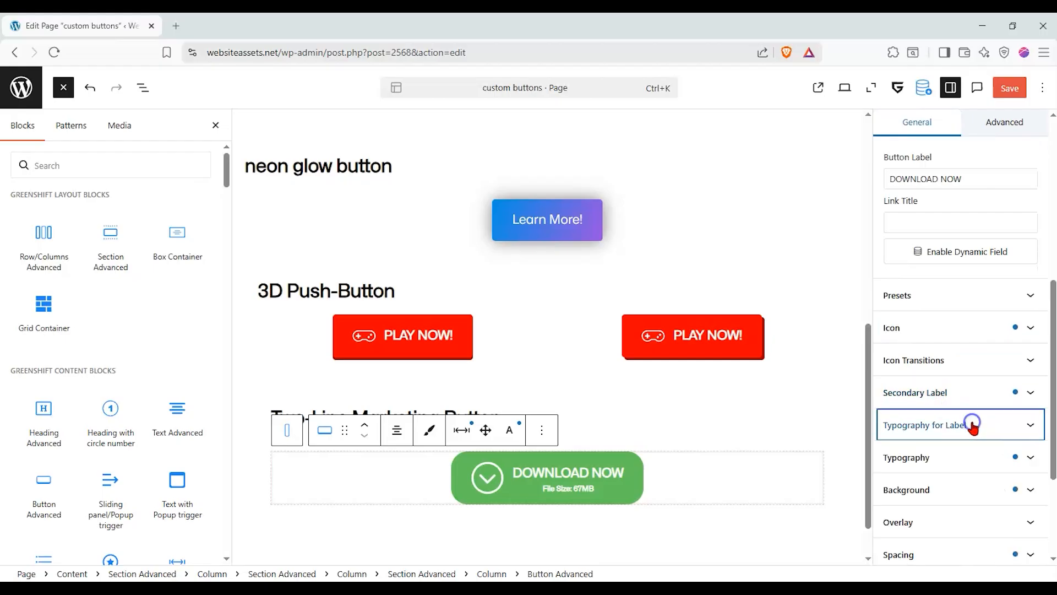
{"action": "left_click", "coordinate": [972, 463]}
{"action": "scroll", "coordinate": [920, 337], "scroll_direction": "down", "scroll_amount": 1}
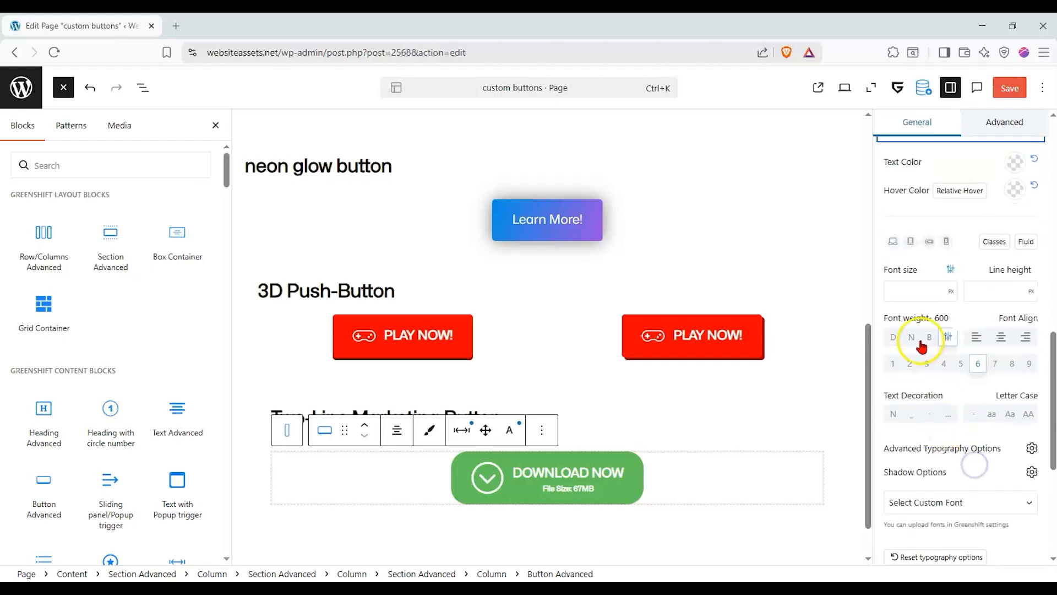
{"action": "left_click", "coordinate": [912, 298]}
{"action": "type", "text": "20"}
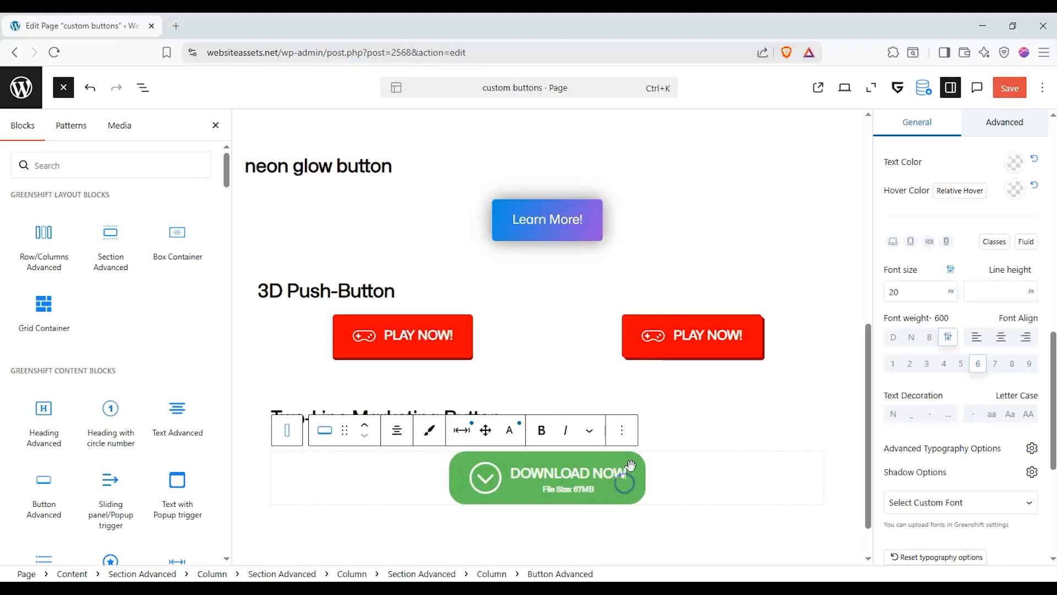
{"action": "left_click", "coordinate": [991, 415]}
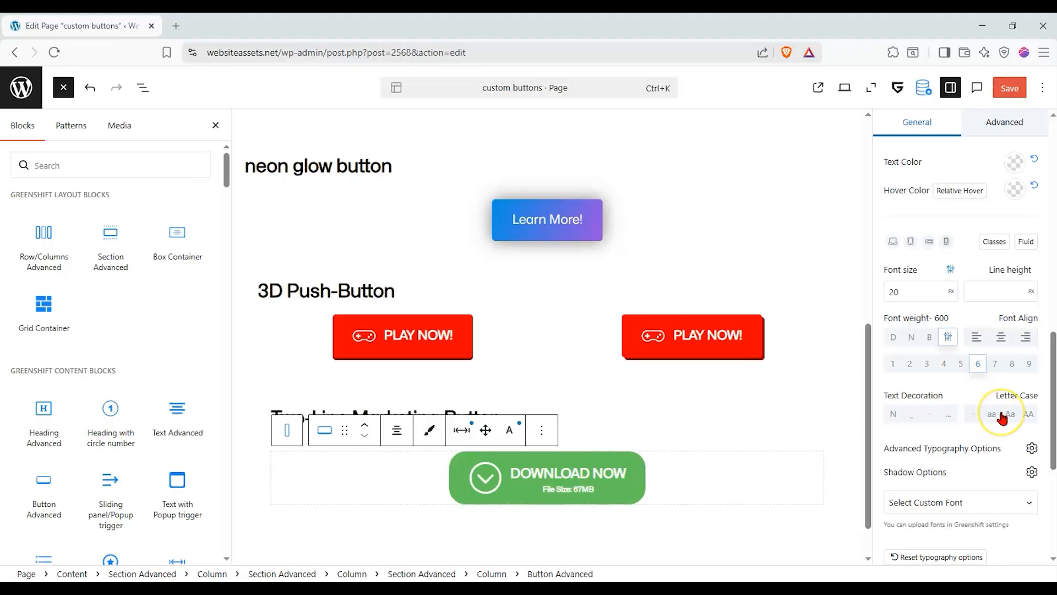
Step: Enable Flexible Align on the DOWNLOAD NOW button with the vertical position on Auto
{"action": "scroll", "coordinate": [976, 414], "scroll_direction": "up", "scroll_amount": 6}
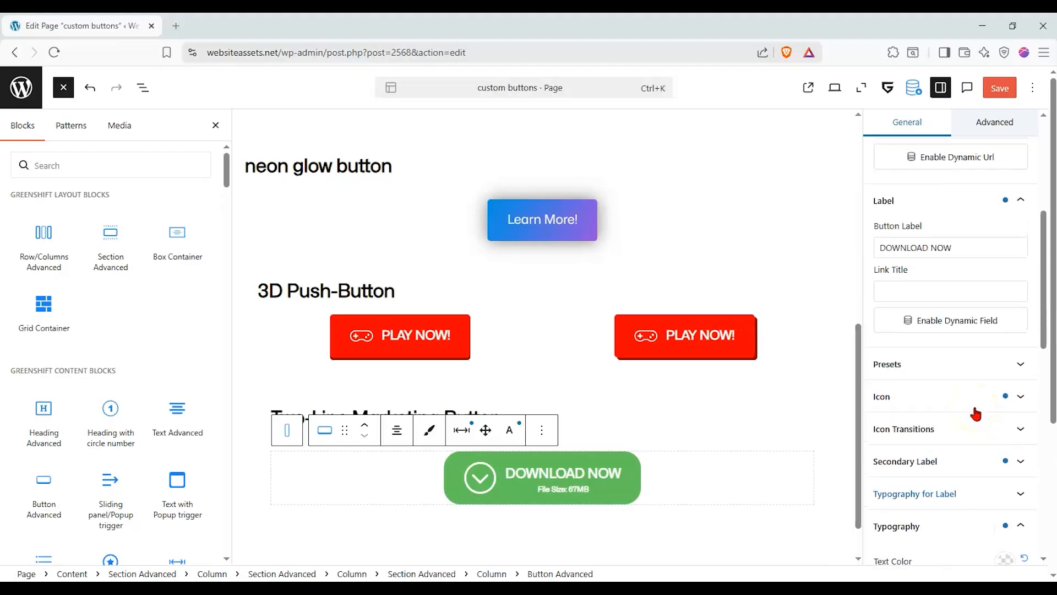
{"action": "scroll", "coordinate": [976, 414], "scroll_direction": "up", "scroll_amount": 5}
{"action": "scroll", "coordinate": [974, 407], "scroll_direction": "down", "scroll_amount": 3}
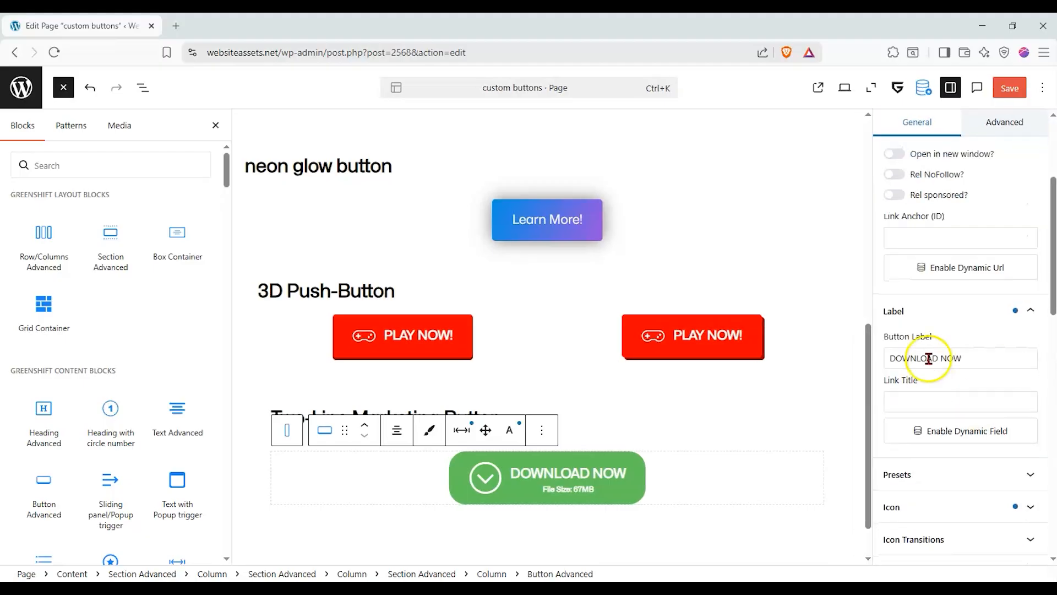
{"action": "left_click", "coordinate": [947, 313]}
{"action": "left_click", "coordinate": [987, 509]}
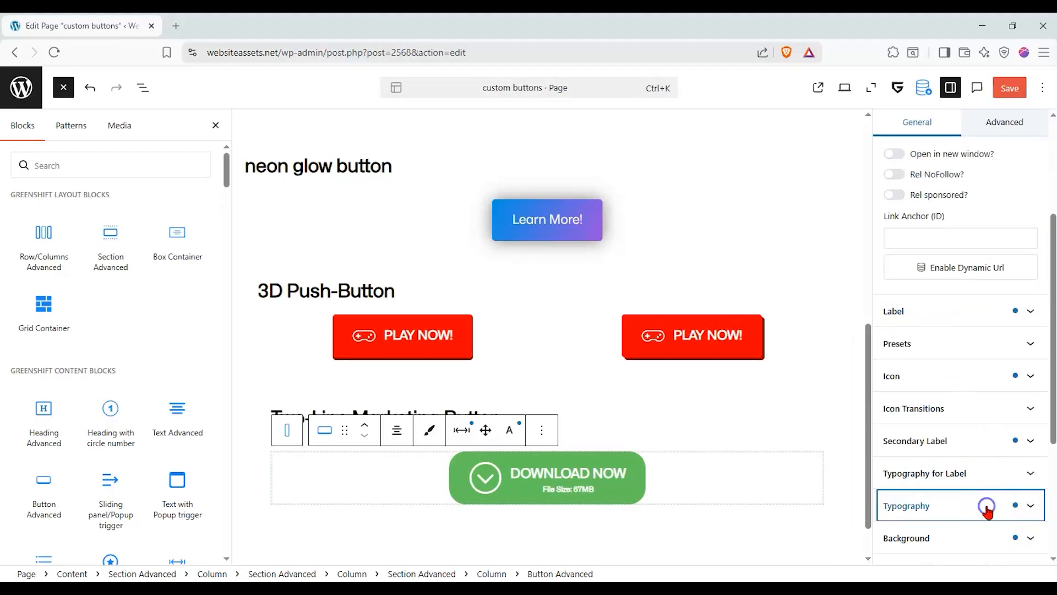
{"action": "scroll", "coordinate": [985, 504], "scroll_direction": "down", "scroll_amount": 4}
{"action": "left_click", "coordinate": [894, 508]}
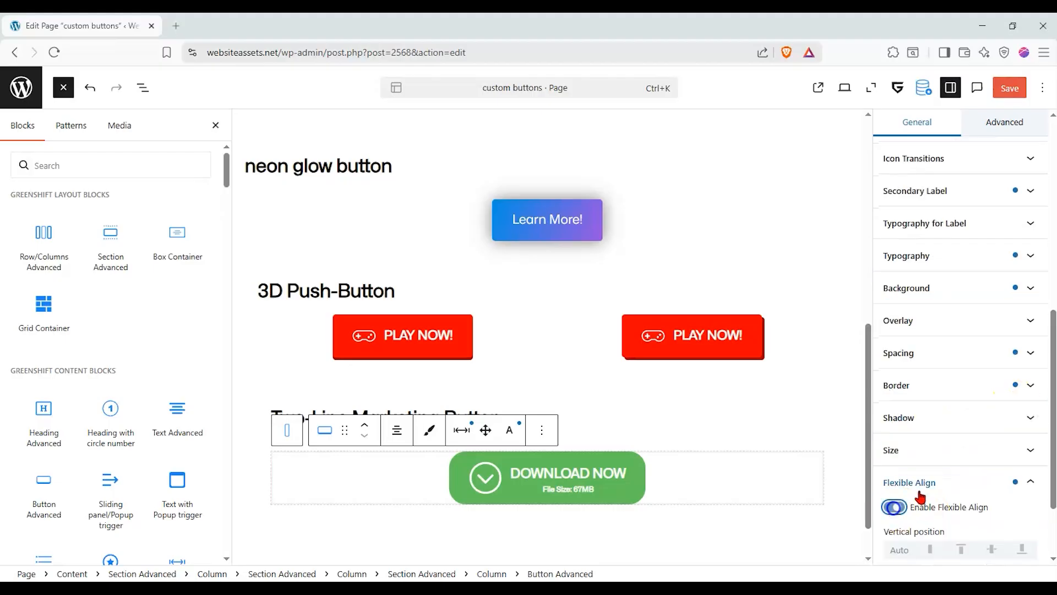
{"action": "scroll", "coordinate": [939, 480], "scroll_direction": "down", "scroll_amount": 1}
{"action": "scroll", "coordinate": [983, 449], "scroll_direction": "down", "scroll_amount": 1}
{"action": "left_click", "coordinate": [894, 455]}
{"action": "left_click", "coordinate": [890, 497]}
Step: Try the variable width mode for the DOWNLOAD NOW button, then switch its width to the custom size options
{"action": "left_click", "coordinate": [977, 356]}
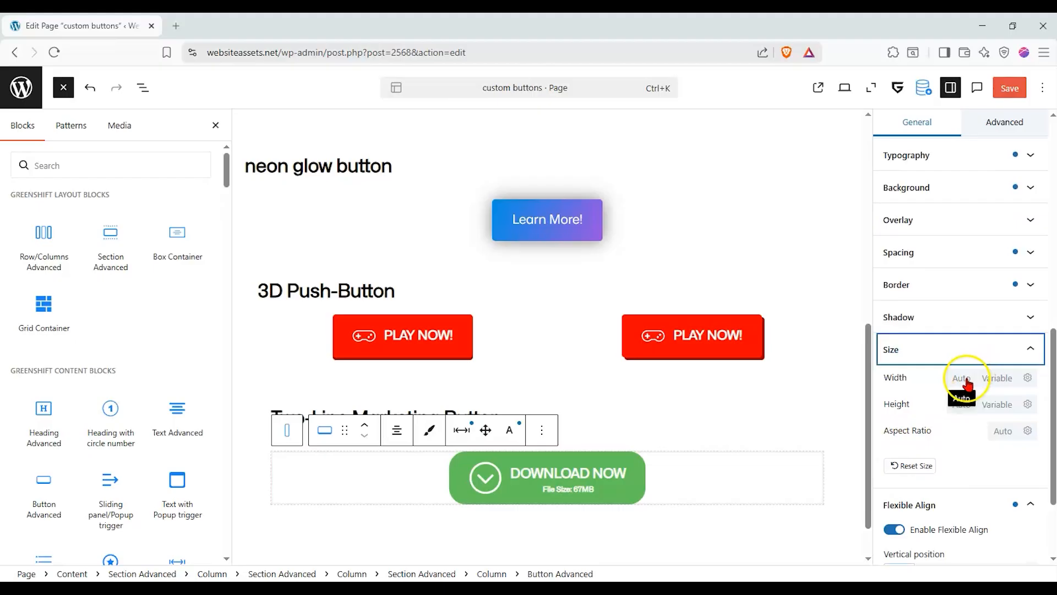
{"action": "left_click", "coordinate": [997, 378]}
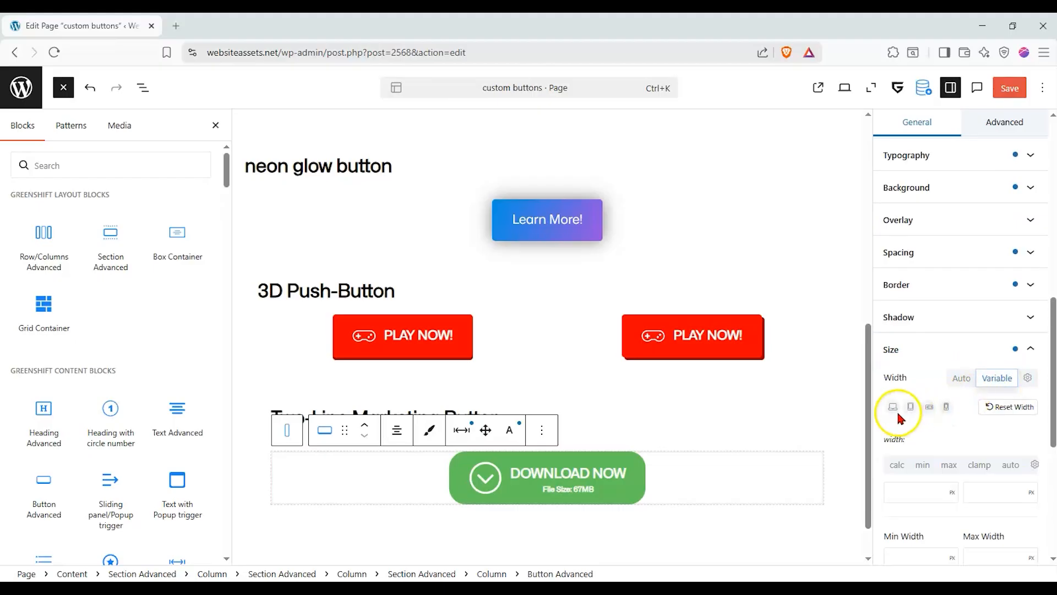
{"action": "left_click", "coordinate": [964, 378]}
{"action": "left_click", "coordinate": [1027, 378]}
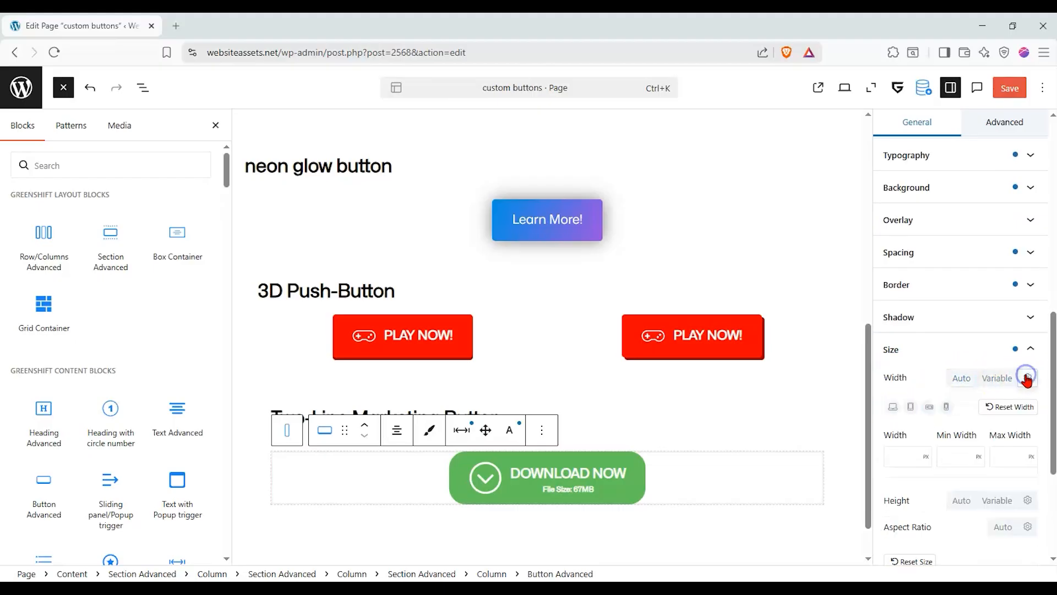
Step: Set the DOWNLOAD NOW button's maximum width to 100% for the mobile portrait screen size
{"action": "left_click", "coordinate": [946, 407]}
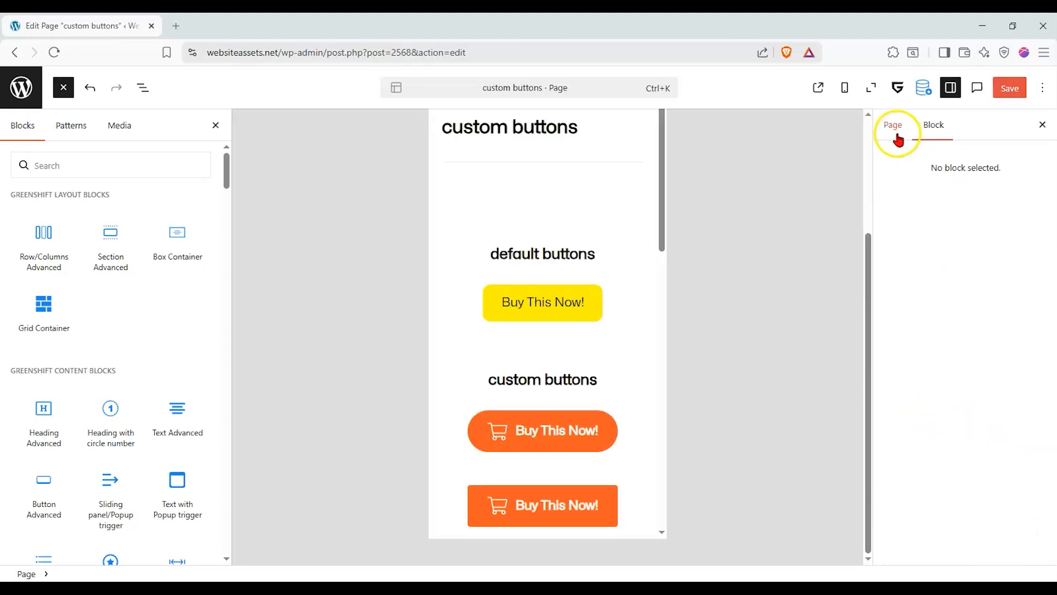
{"action": "scroll", "coordinate": [609, 358], "scroll_direction": "down", "scroll_amount": 10}
{"action": "left_click", "coordinate": [594, 386]}
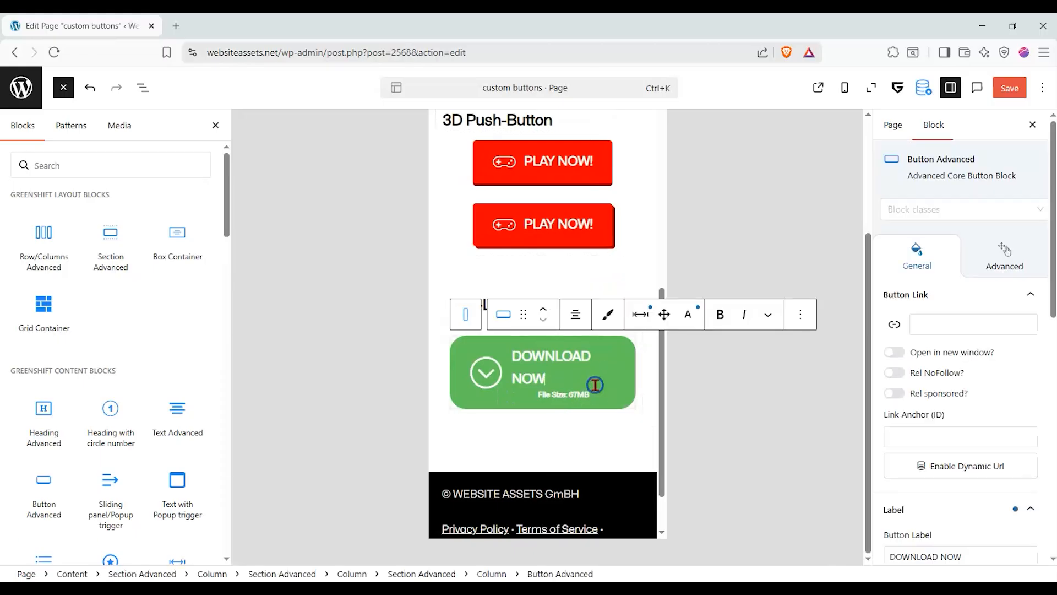
{"action": "scroll", "coordinate": [1002, 423], "scroll_direction": "down", "scroll_amount": 5}
{"action": "scroll", "coordinate": [1007, 424], "scroll_direction": "down", "scroll_amount": 3}
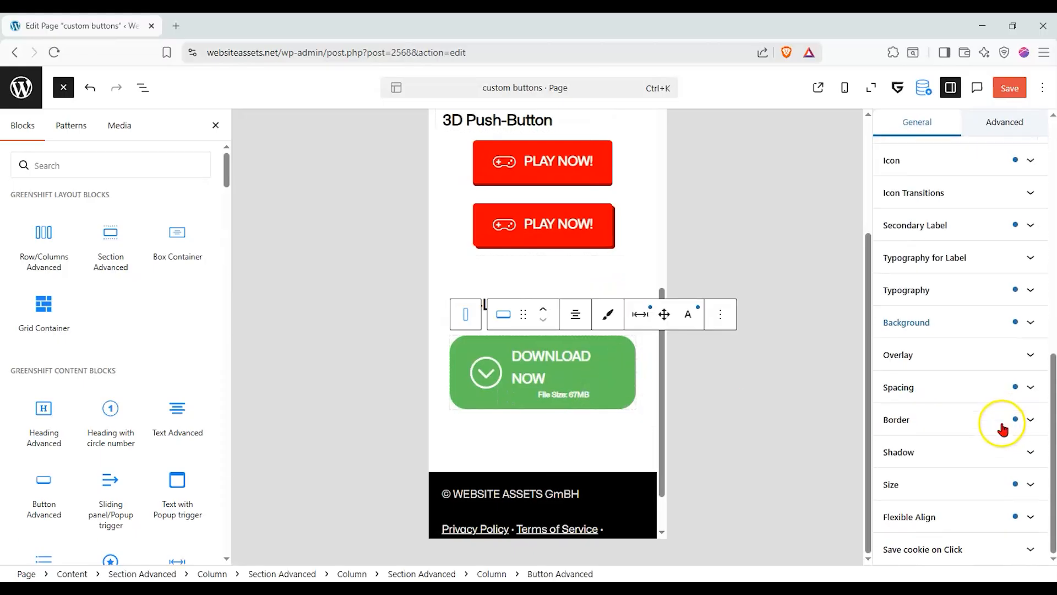
{"action": "left_click", "coordinate": [1019, 479]}
{"action": "scroll", "coordinate": [967, 465], "scroll_direction": "down", "scroll_amount": 4}
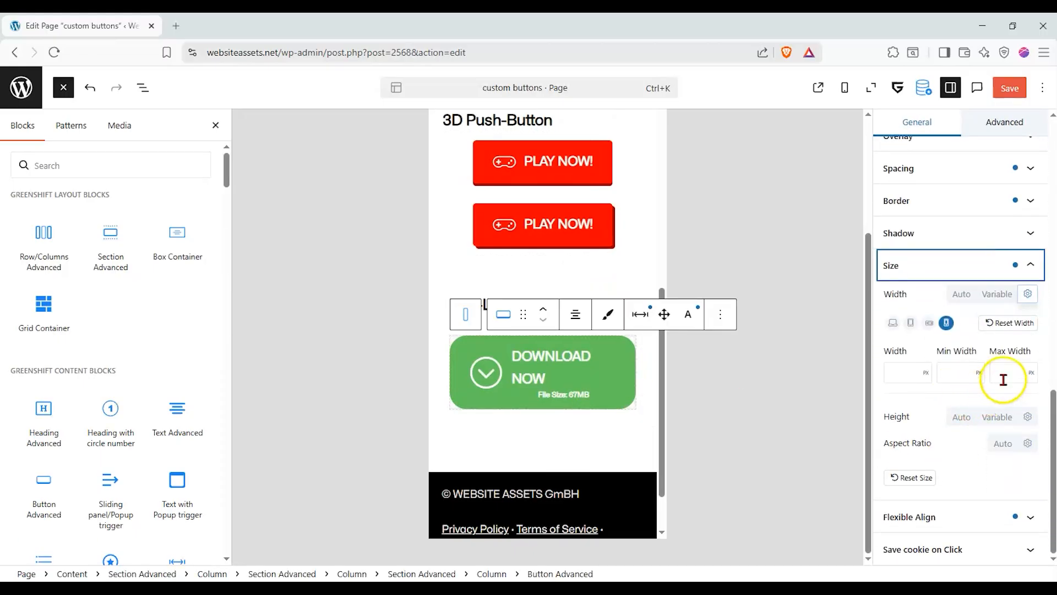
{"action": "left_click", "coordinate": [1007, 374]}
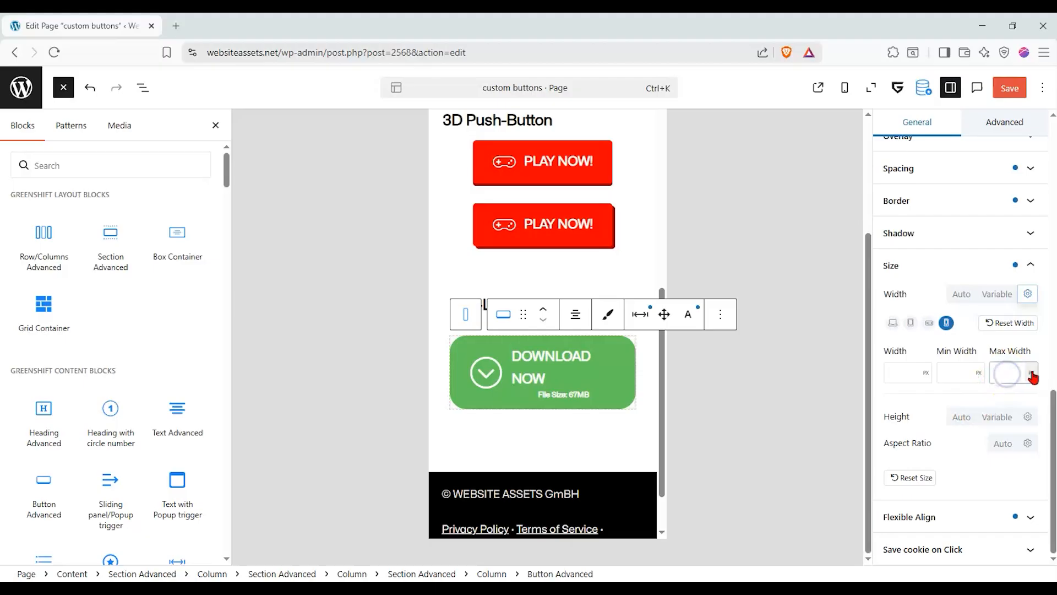
{"action": "left_click", "coordinate": [1031, 373]}
{"action": "left_click", "coordinate": [1035, 162]}
{"action": "left_click", "coordinate": [1007, 370]}
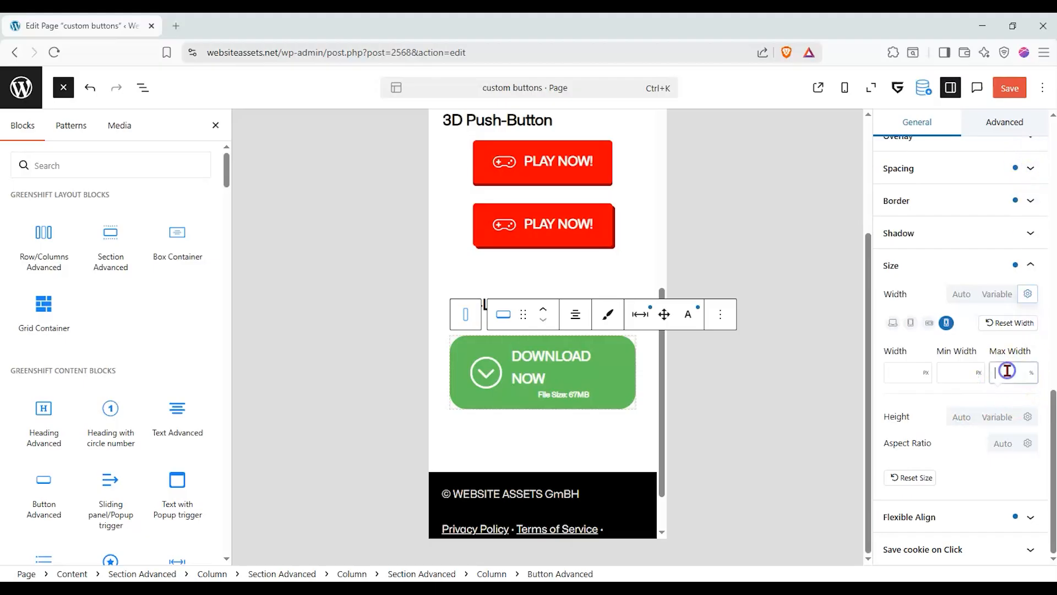
{"action": "type", "text": "100"}
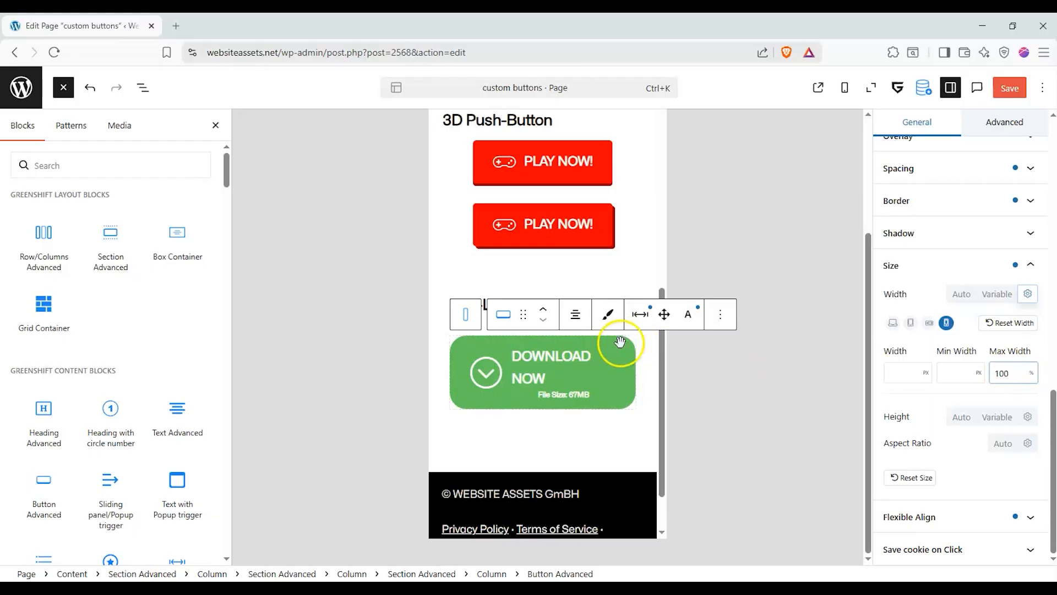
{"action": "left_click", "coordinate": [631, 353]}
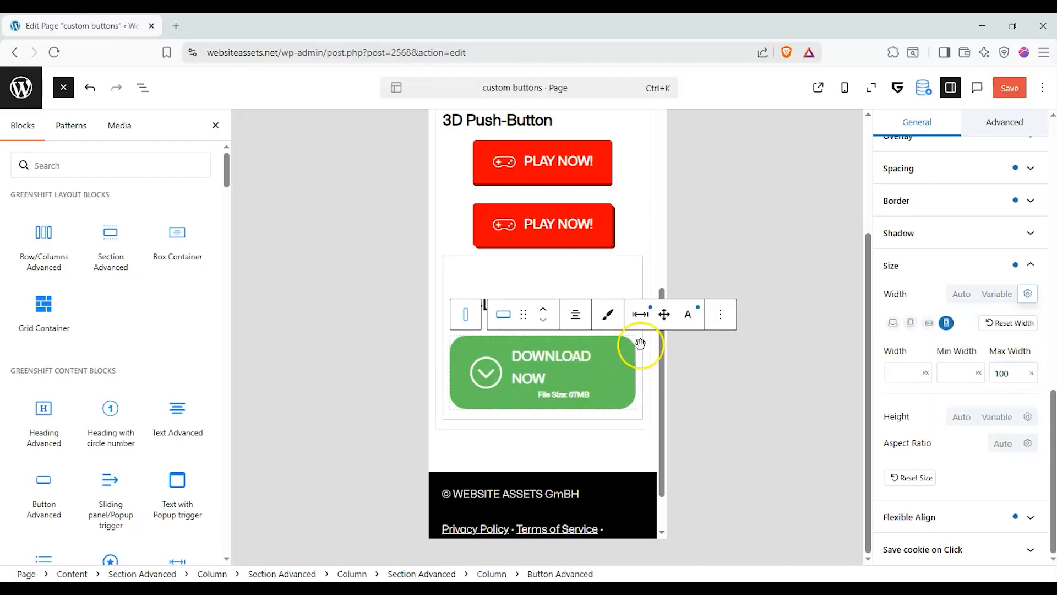
Step: Set the DOWNLOAD NOW button's maximum width to 100 for the landscape mobile screen size
{"action": "left_click", "coordinate": [930, 323]}
{"action": "left_click", "coordinate": [1000, 370]}
{"action": "type", "text": "100"}
{"action": "left_click", "coordinate": [991, 392]}
{"action": "left_click", "coordinate": [592, 366]}
{"action": "left_click", "coordinate": [627, 353]}
{"action": "left_click", "coordinate": [639, 347]}
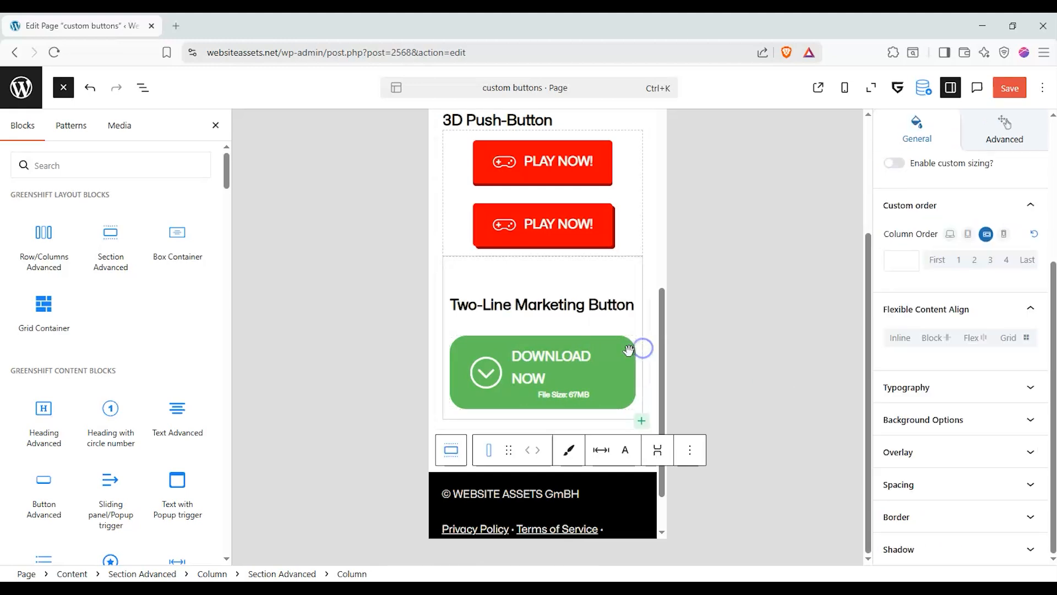
{"action": "left_click", "coordinate": [628, 351]}
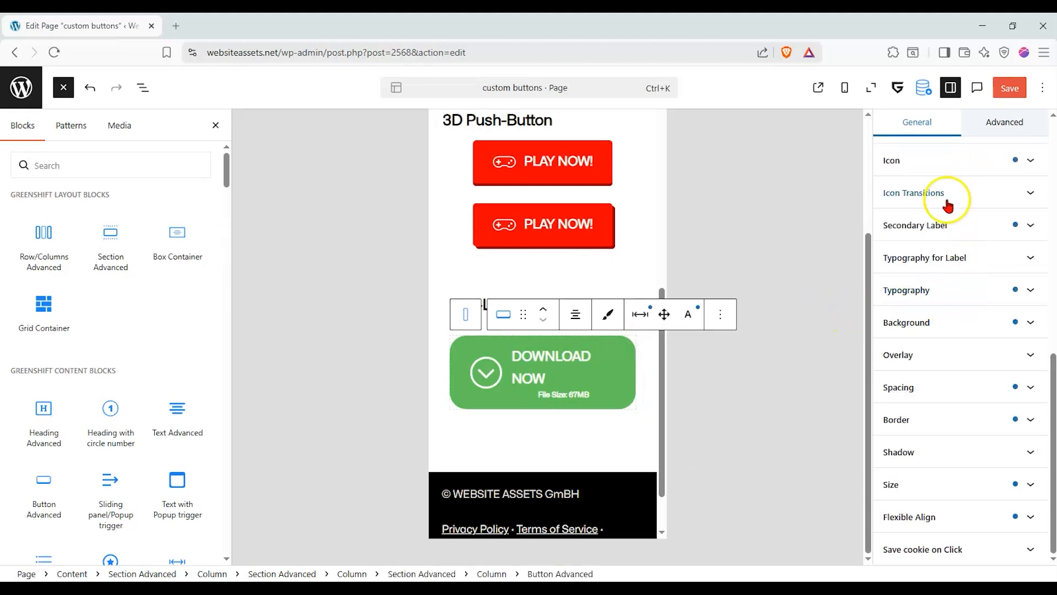
Step: Switch the page preview back to desktop size and check the DOWNLOAD NOW button and its settings
{"action": "scroll", "coordinate": [947, 206], "scroll_direction": "up", "scroll_amount": 10}
{"action": "left_click", "coordinate": [843, 89]}
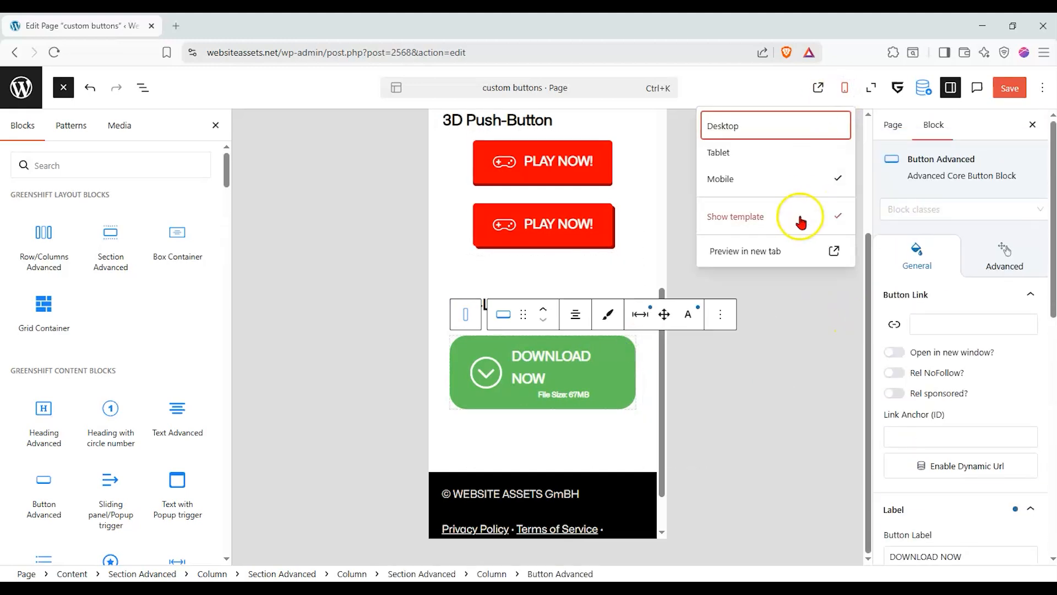
{"action": "left_click", "coordinate": [809, 128]}
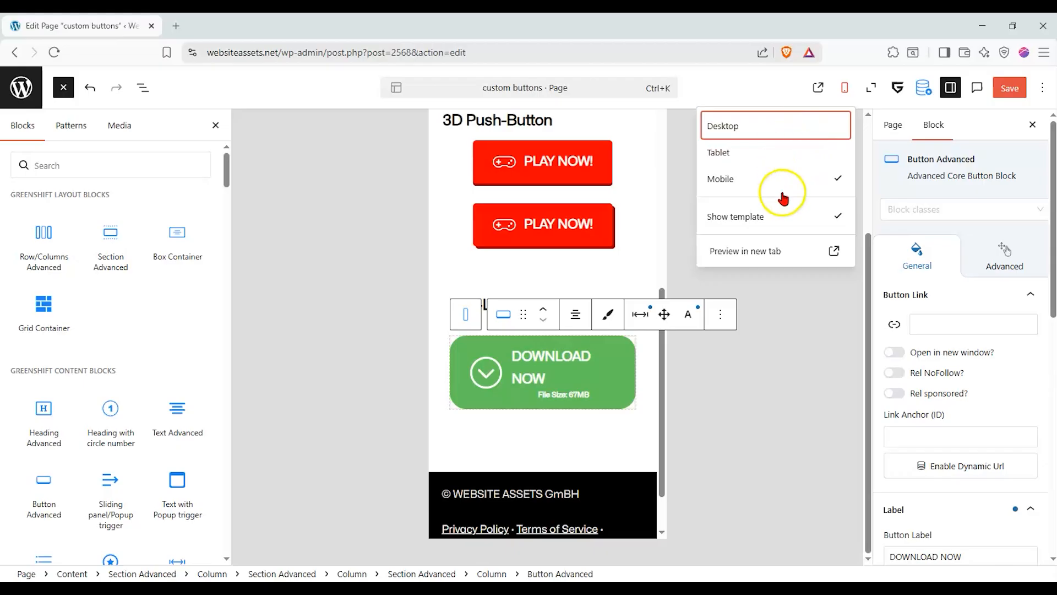
{"action": "scroll", "coordinate": [616, 354], "scroll_direction": "down", "scroll_amount": 6}
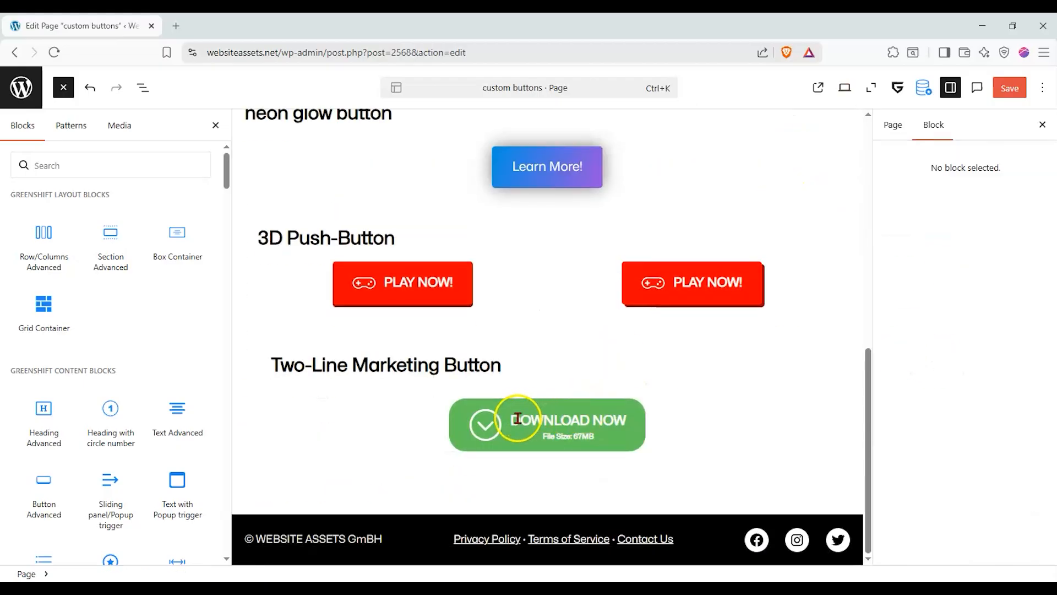
{"action": "left_click", "coordinate": [433, 435]}
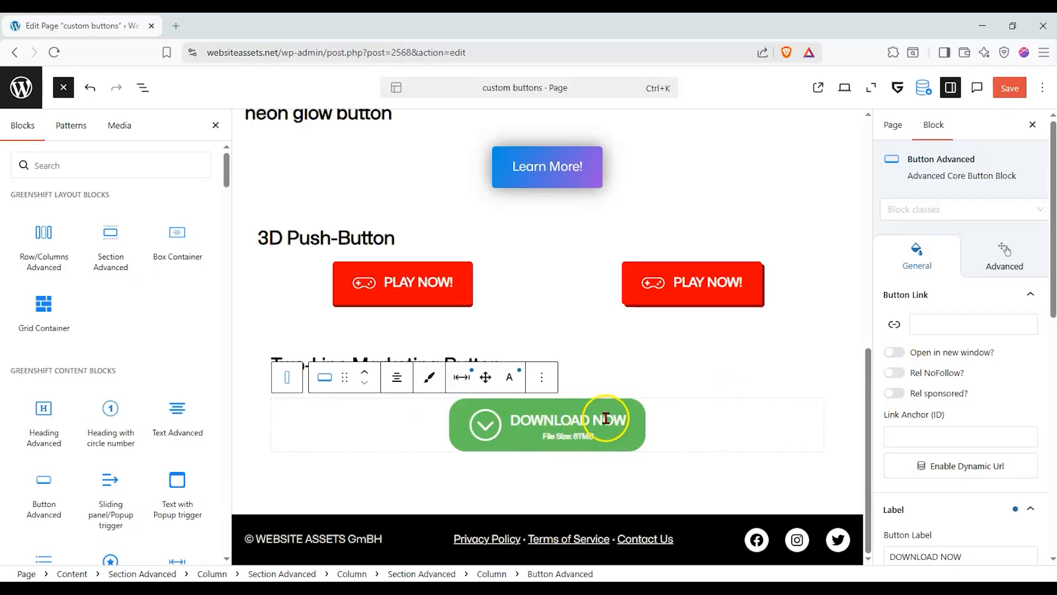
{"action": "scroll", "coordinate": [925, 399], "scroll_direction": "down", "scroll_amount": 5}
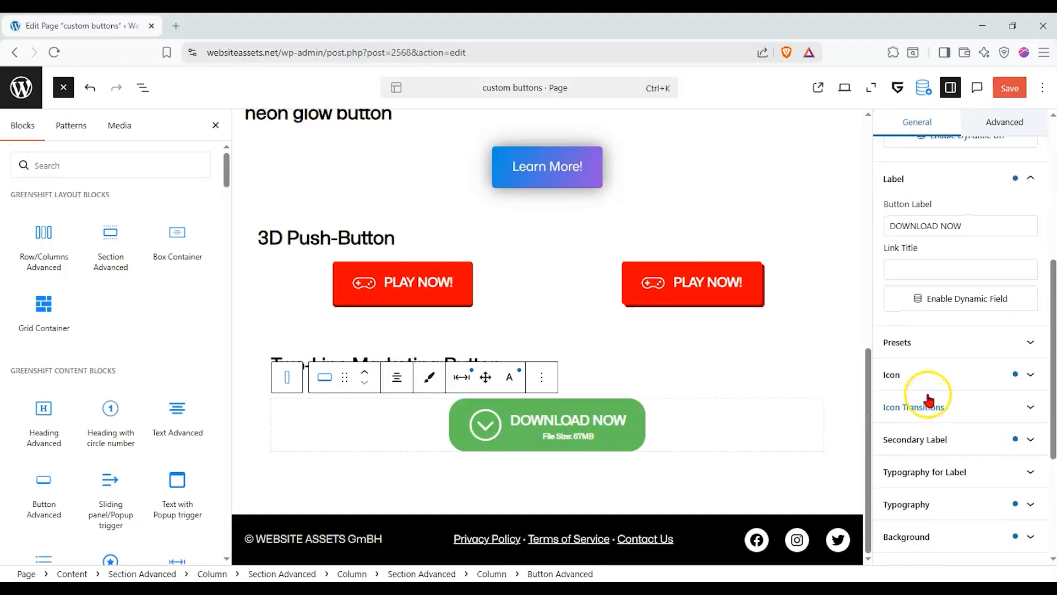
{"action": "left_click", "coordinate": [581, 429]}
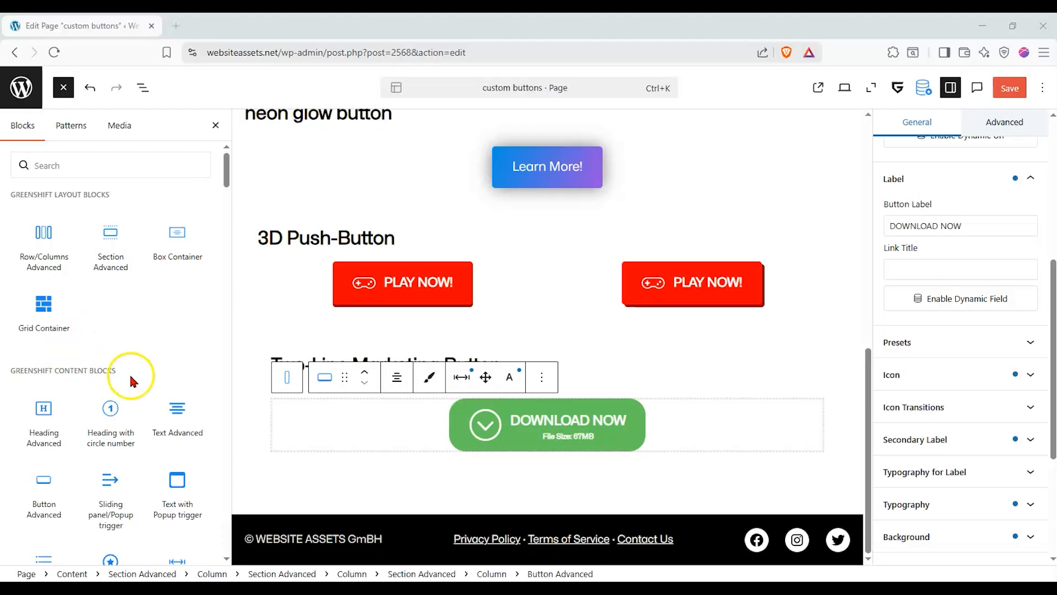
Step: Add an H2 Heading Advanced block reading "Dynamic Linking Buttons" below the two-line marketing button
{"action": "left_click_drag", "start_coordinate": [83, 234], "coordinate": [371, 484]}
{"action": "left_click", "coordinate": [361, 489]}
{"action": "left_click", "coordinate": [501, 316]}
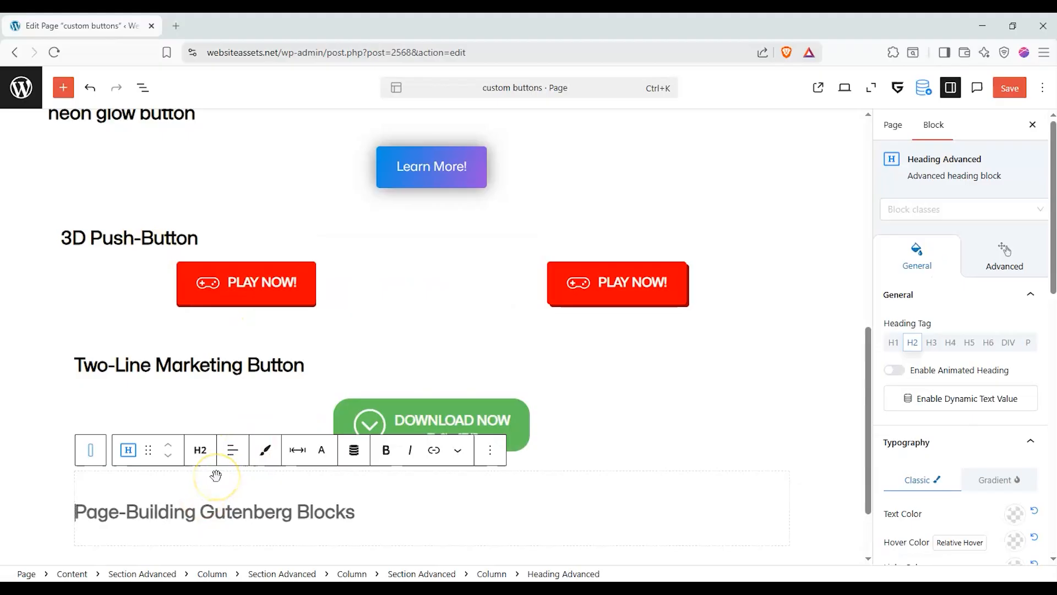
{"action": "type", "text": "Dynba"}
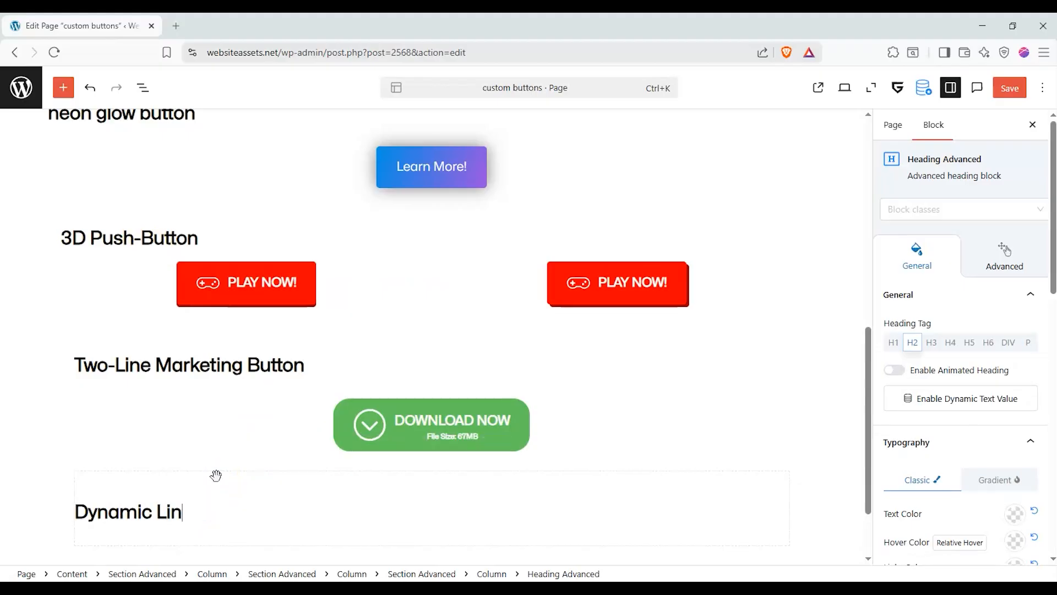
{"action": "type", "text": "Buyt"}
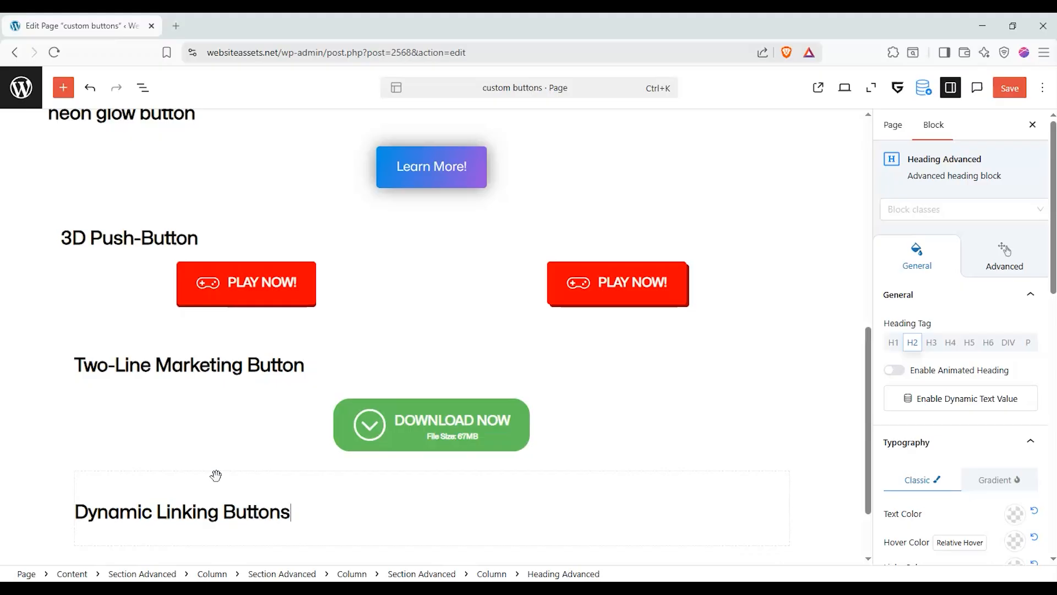
Step: Insert a Button Advanced block under the "Dynamic Linking Buttons" heading and center it
{"action": "left_click", "coordinate": [64, 88]}
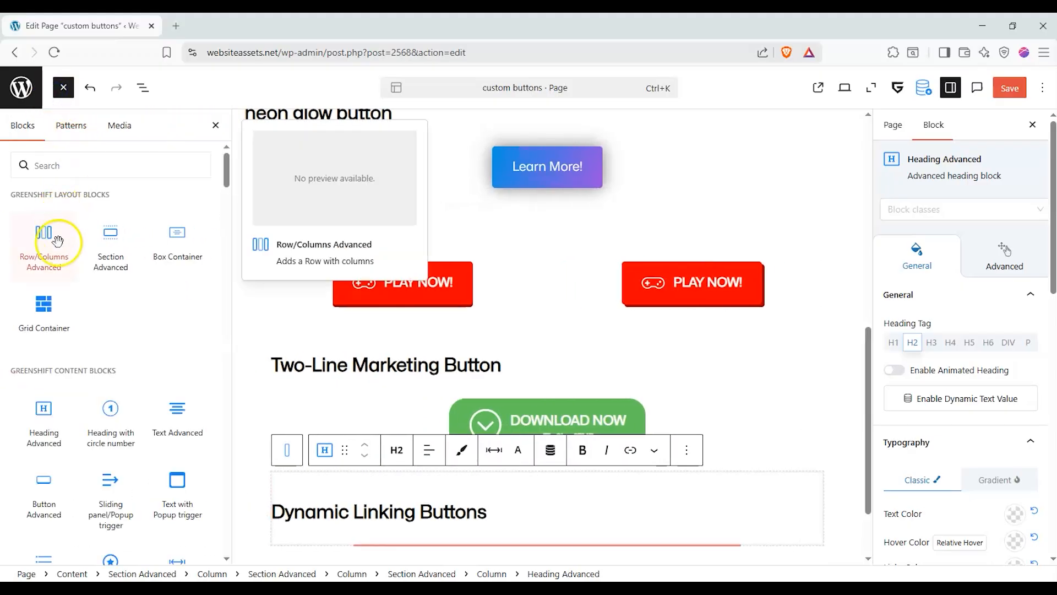
{"action": "left_click_drag", "start_coordinate": [44, 486], "coordinate": [441, 484]}
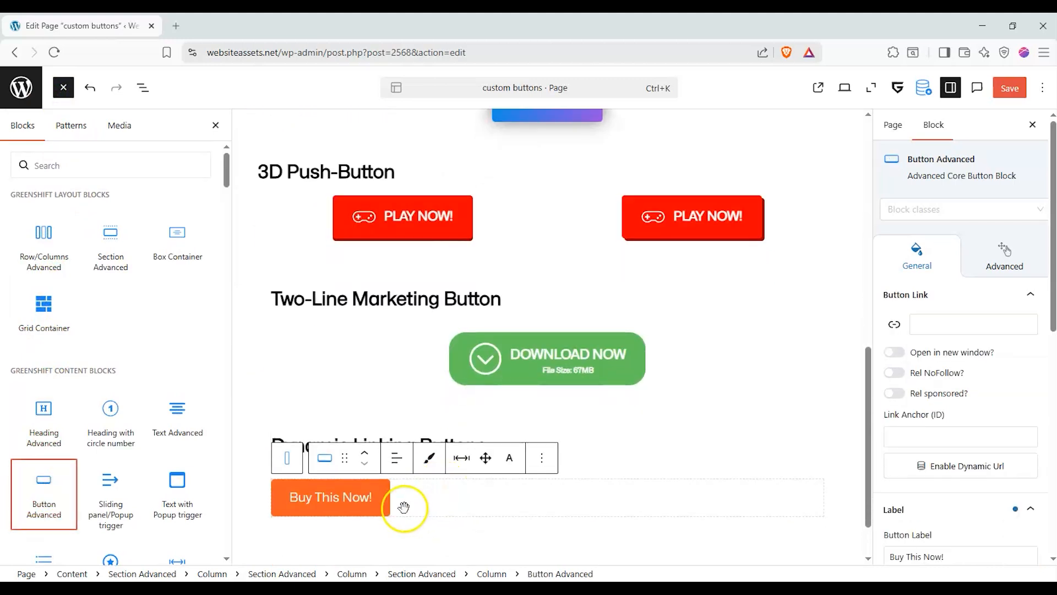
{"action": "left_click", "coordinate": [396, 458]}
{"action": "left_click", "coordinate": [444, 520]}
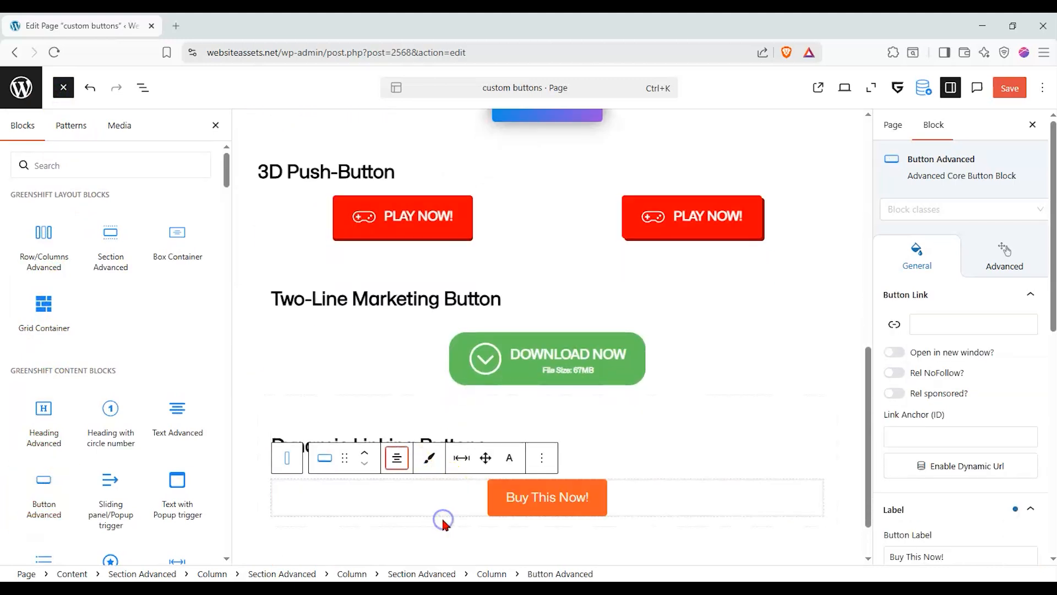
Step: Replace the new button's default label with "Affiliate link"
{"action": "left_click", "coordinate": [553, 495]}
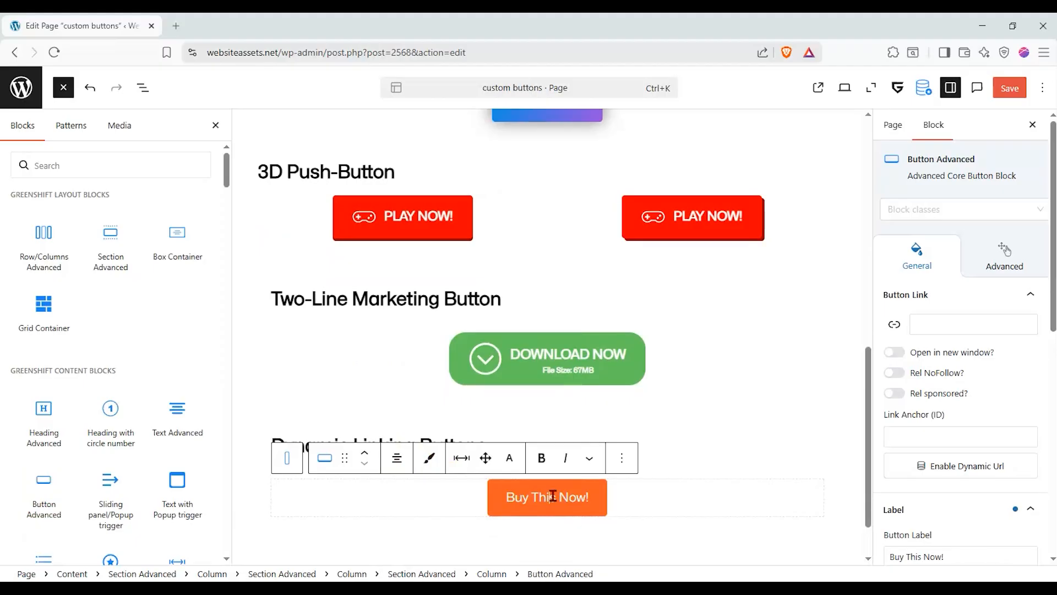
{"action": "scroll", "coordinate": [1020, 419], "scroll_direction": "down", "scroll_amount": 2}
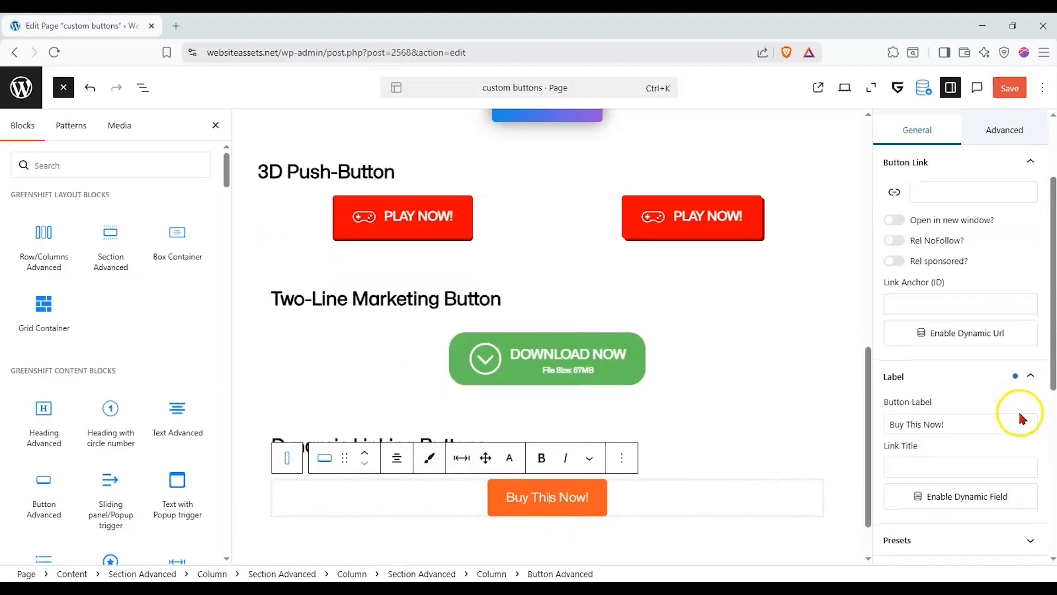
{"action": "left_click_drag", "start_coordinate": [960, 423], "coordinate": [892, 410]}
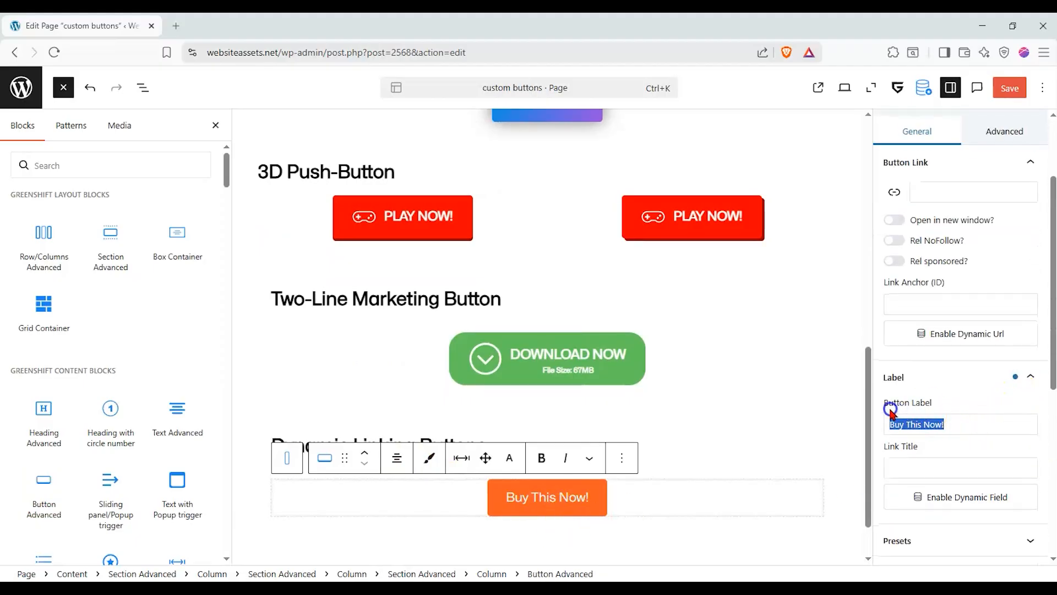
{"action": "type", "text": "Affiliate link"}
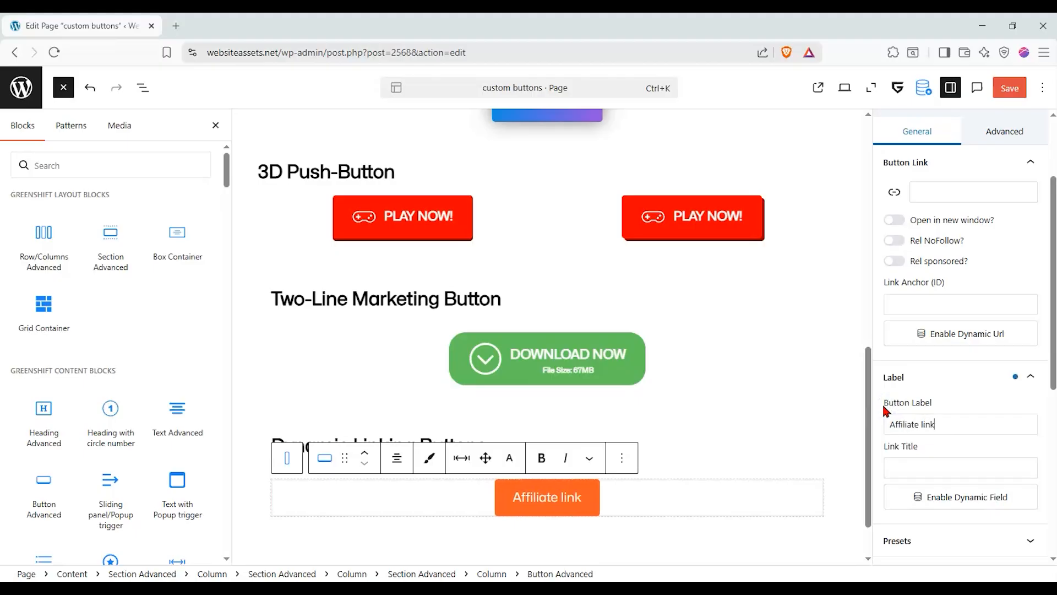
Step: Set the label of the button under "Dynamic Linking Buttons" to "Get yours today!"
{"action": "left_click_drag", "start_coordinate": [991, 431], "coordinate": [881, 408]}
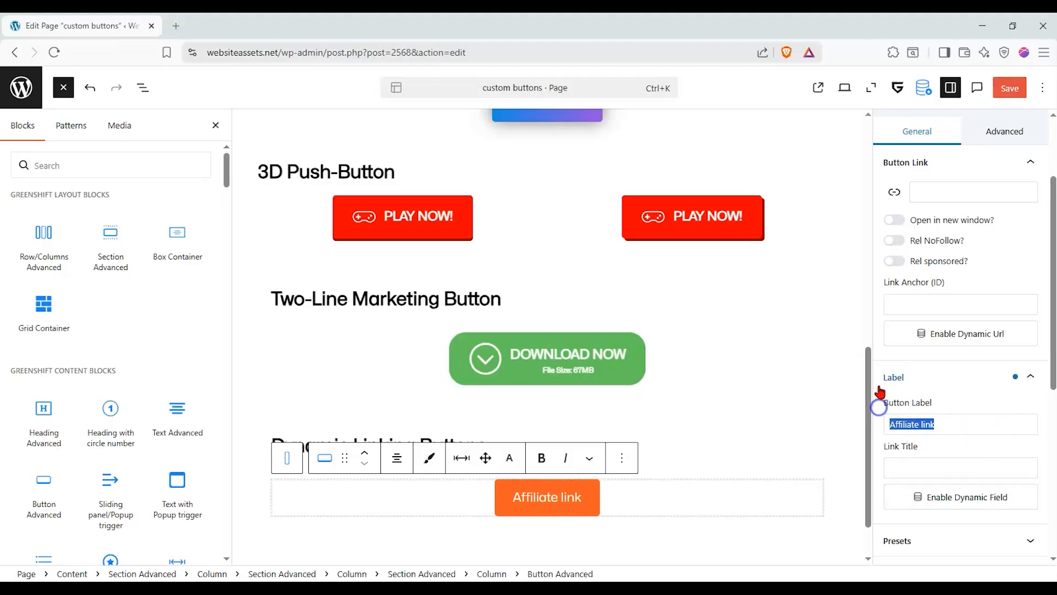
{"action": "type", "text": "Get Yi"}
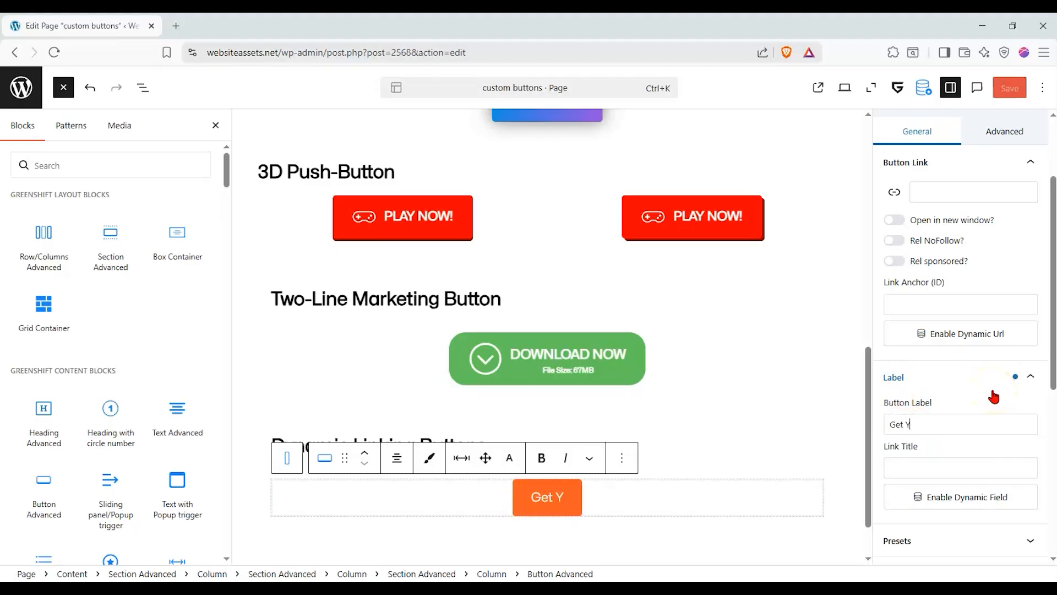
{"action": "key", "text": "BackSpace"}
{"action": "key", "text": "BackSpace"}
{"action": "type", "text": "yours"}
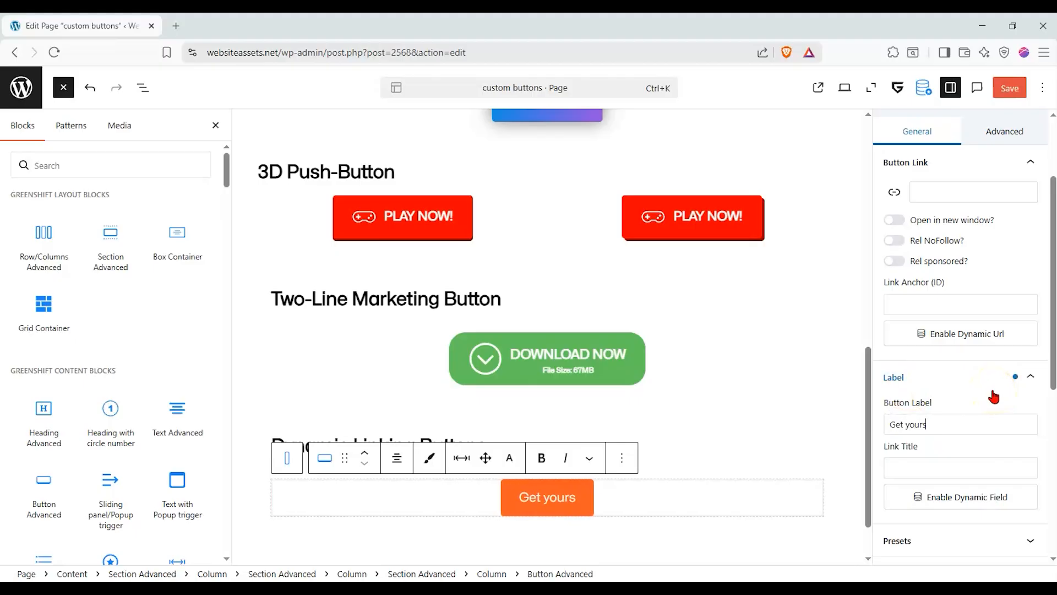
{"action": "type", "text": " today!"}
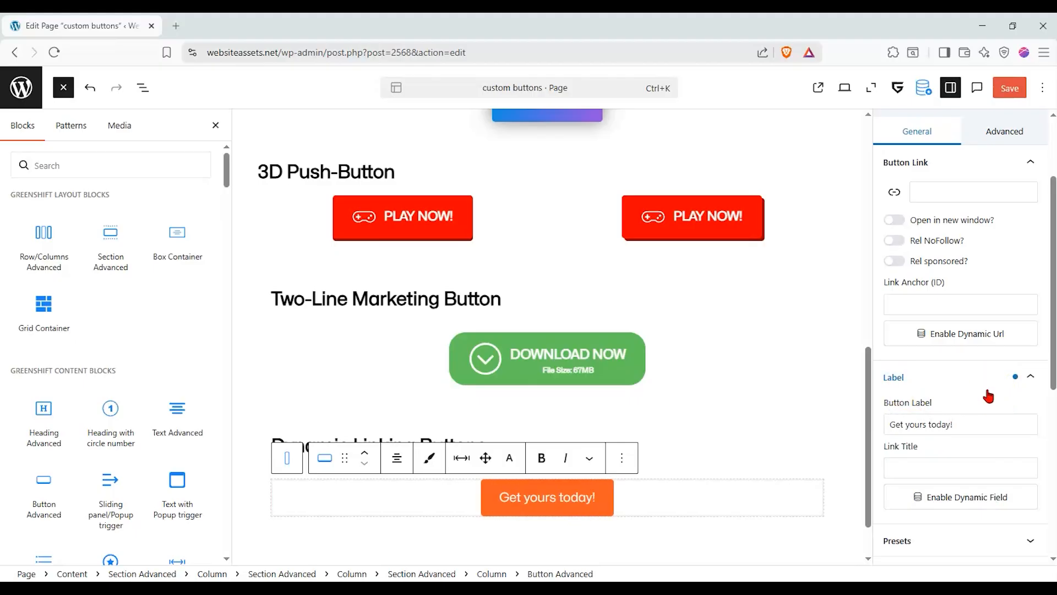
{"action": "left_click", "coordinate": [979, 381]}
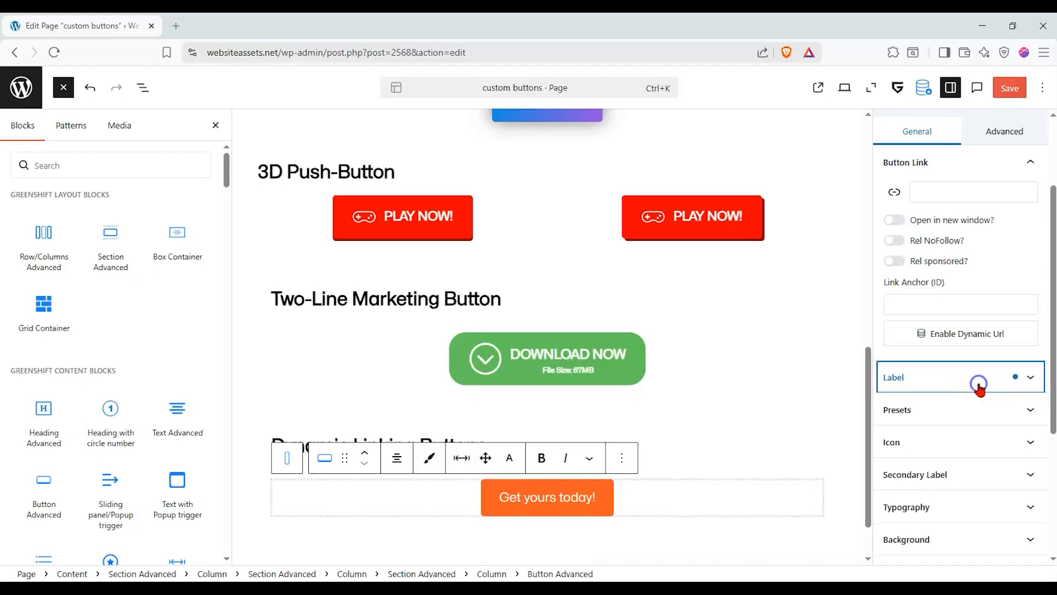
Step: Set the "Get yours today!" button's font weight to 600
{"action": "scroll", "coordinate": [969, 468], "scroll_direction": "down", "scroll_amount": 3}
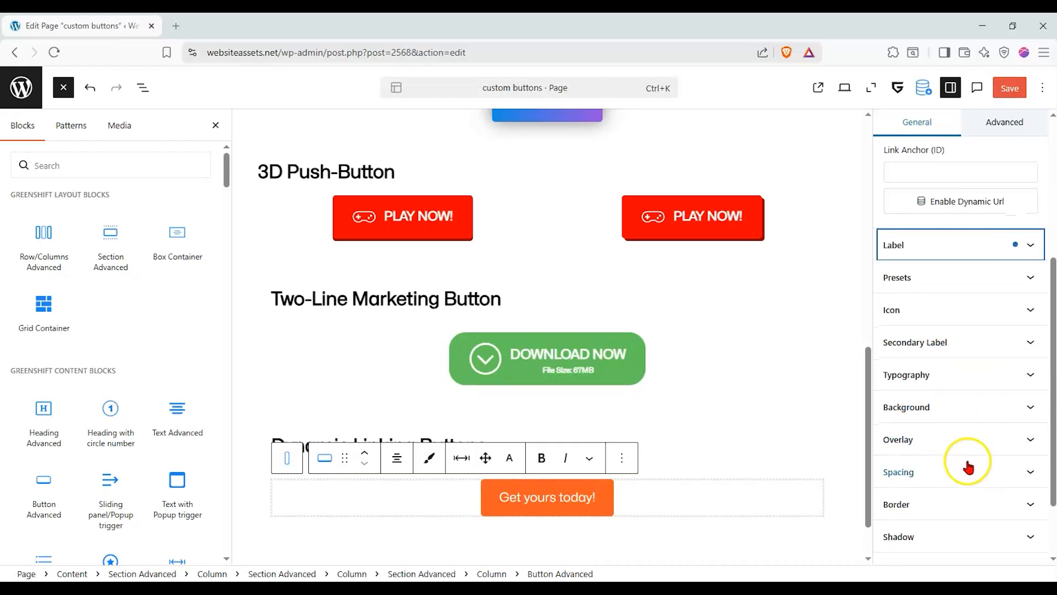
{"action": "left_click", "coordinate": [980, 374]}
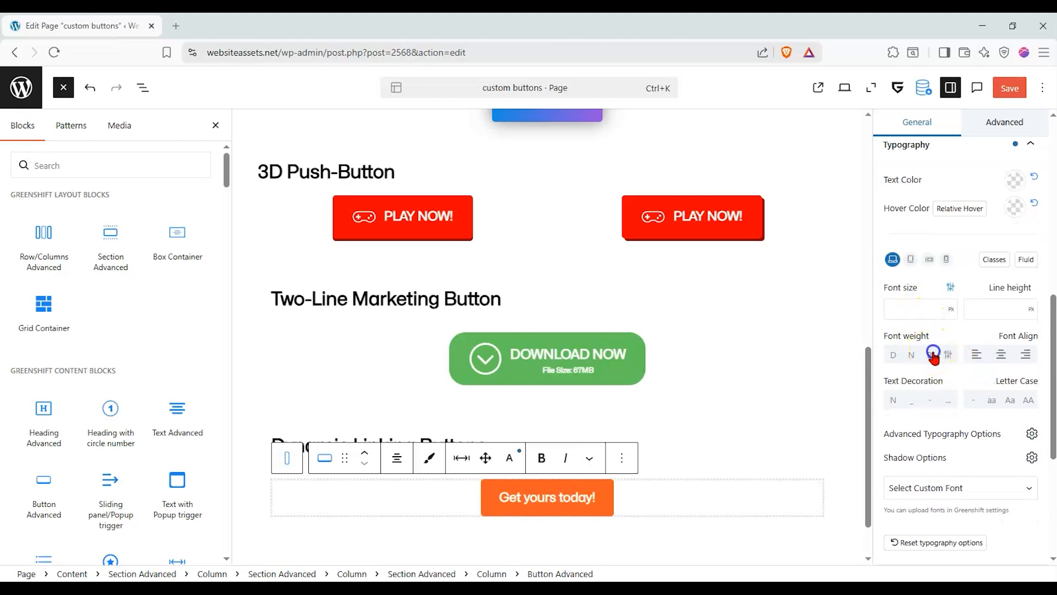
{"action": "left_click", "coordinate": [947, 354]}
{"action": "left_click", "coordinate": [978, 381]}
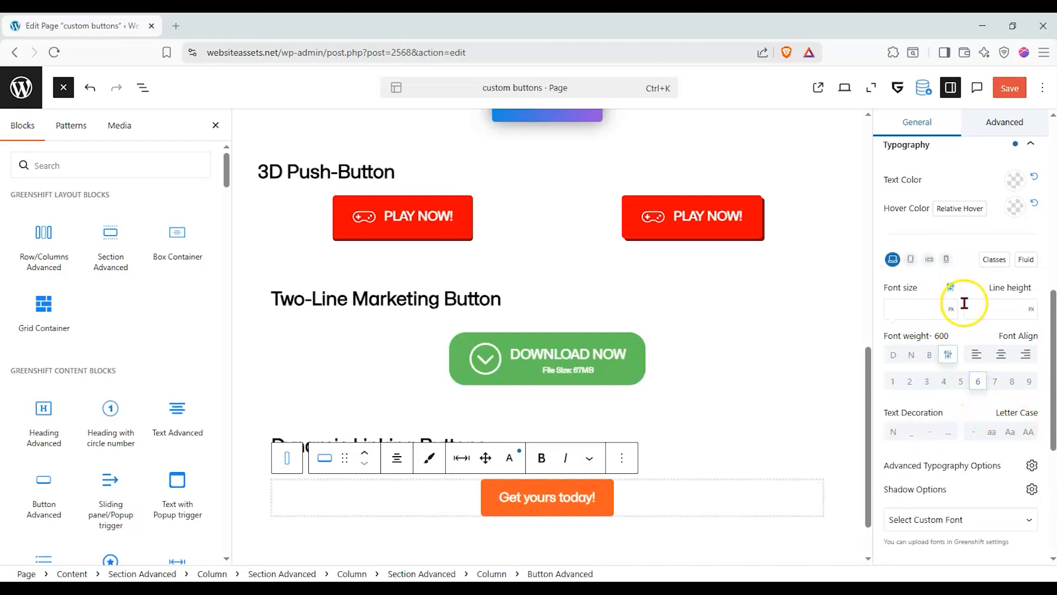
{"action": "scroll", "coordinate": [976, 289], "scroll_direction": "down", "scroll_amount": 2}
{"action": "scroll", "coordinate": [958, 353], "scroll_direction": "up", "scroll_amount": 3}
{"action": "scroll", "coordinate": [959, 360], "scroll_direction": "up", "scroll_amount": 3}
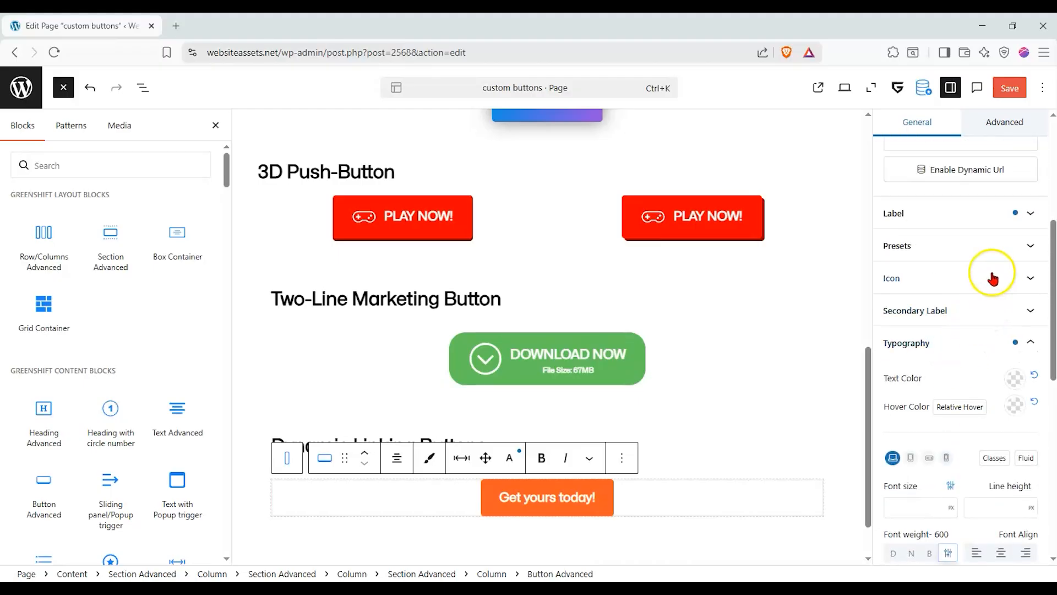
Step: Give the "Get yours today!" button a solid blue background colour of about #4674FF
{"action": "left_click", "coordinate": [1008, 220]}
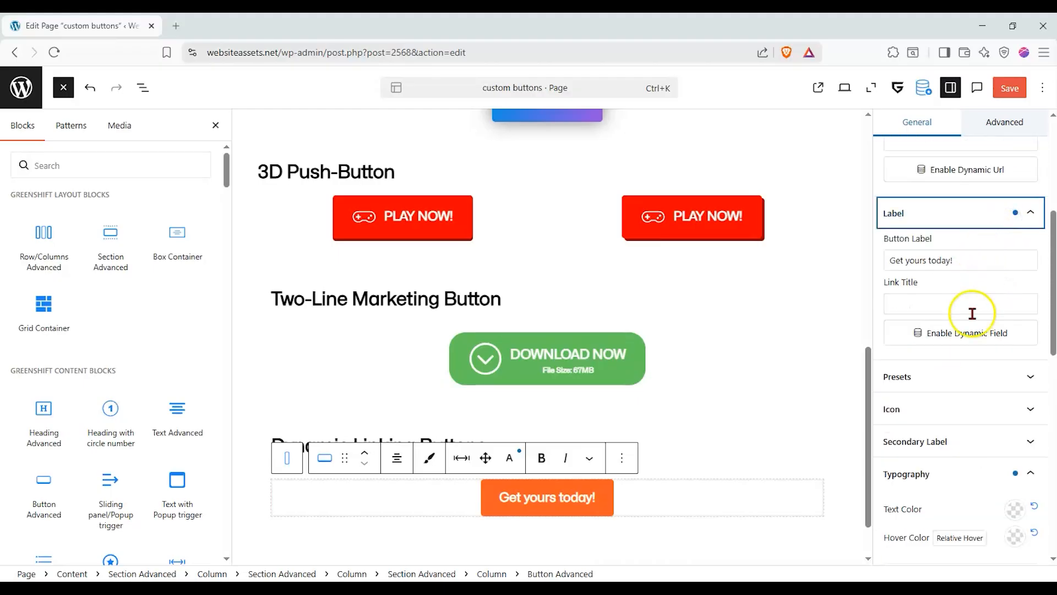
{"action": "left_click", "coordinate": [994, 468]}
{"action": "scroll", "coordinate": [990, 479], "scroll_direction": "down", "scroll_amount": 1}
{"action": "left_click", "coordinate": [988, 451]}
{"action": "scroll", "coordinate": [986, 453], "scroll_direction": "down", "scroll_amount": 2}
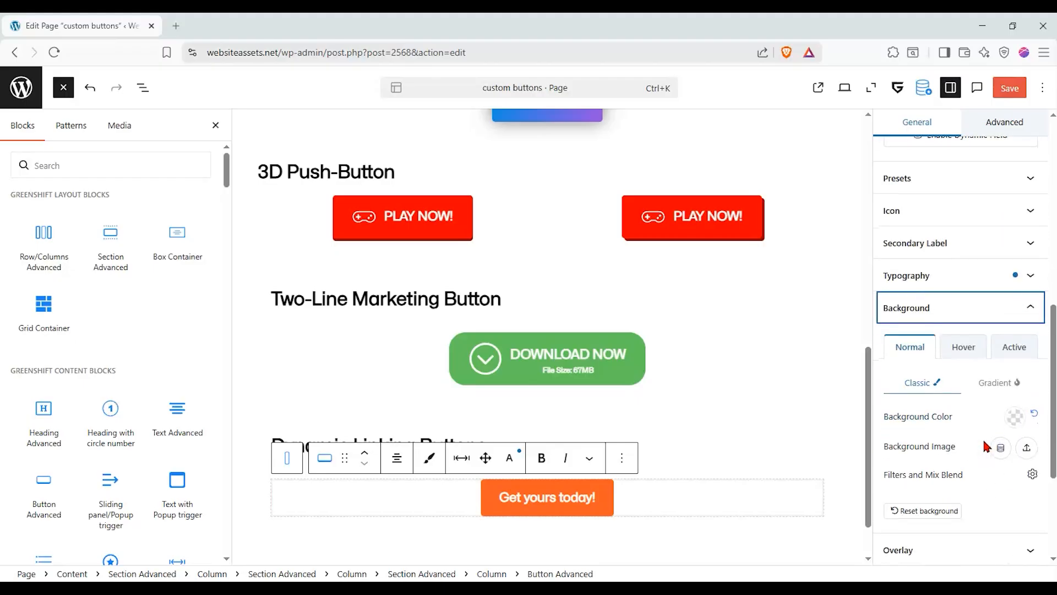
{"action": "left_click", "coordinate": [1014, 416]}
{"action": "left_click", "coordinate": [953, 322]}
{"action": "left_click", "coordinate": [909, 90]}
{"action": "left_click", "coordinate": [966, 199]}
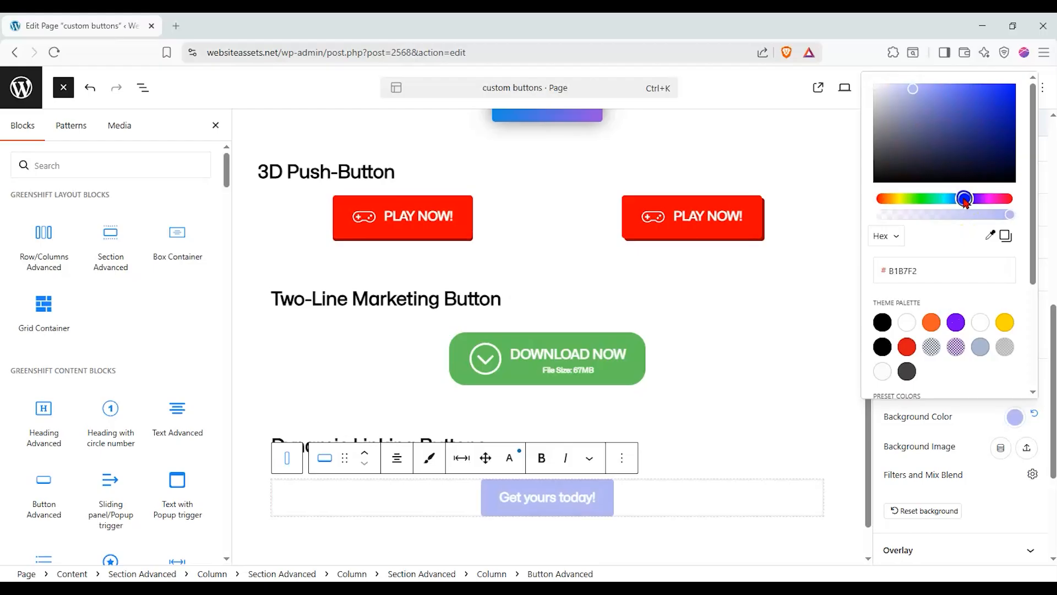
{"action": "left_click_drag", "start_coordinate": [918, 80], "coordinate": [982, 85]}
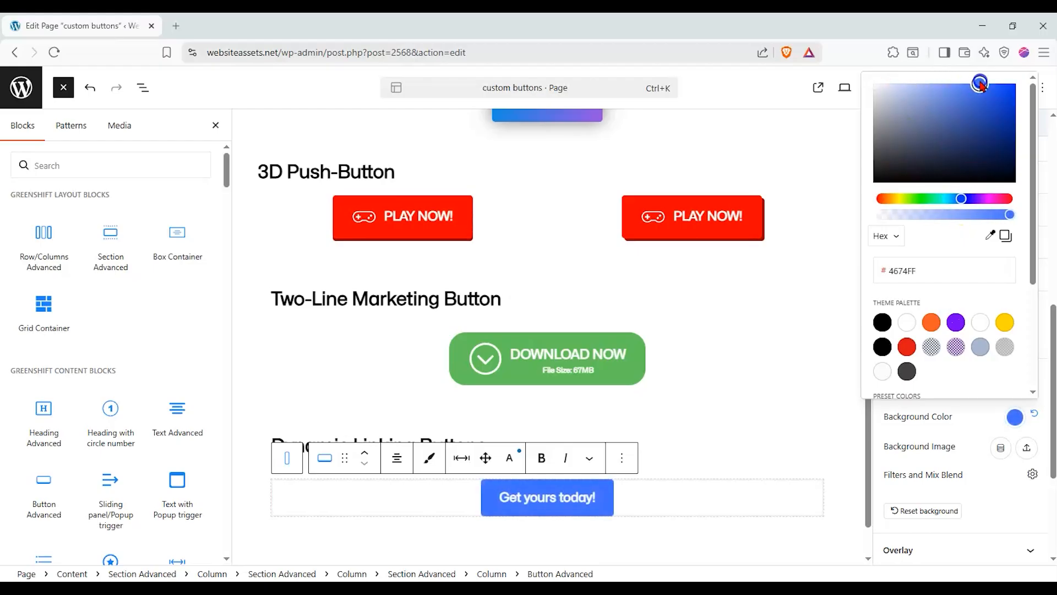
{"action": "left_click", "coordinate": [963, 422]}
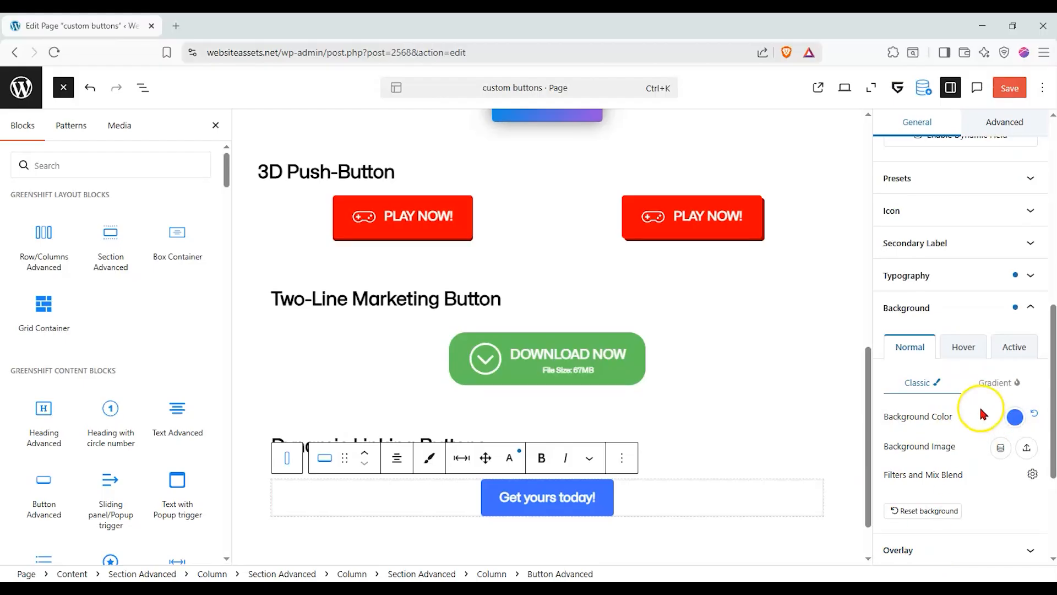
Step: Set the blue button's padding to 15 px at top and bottom and 30 px at left and right
{"action": "scroll", "coordinate": [977, 390], "scroll_direction": "down", "scroll_amount": 3}
{"action": "left_click", "coordinate": [969, 391]}
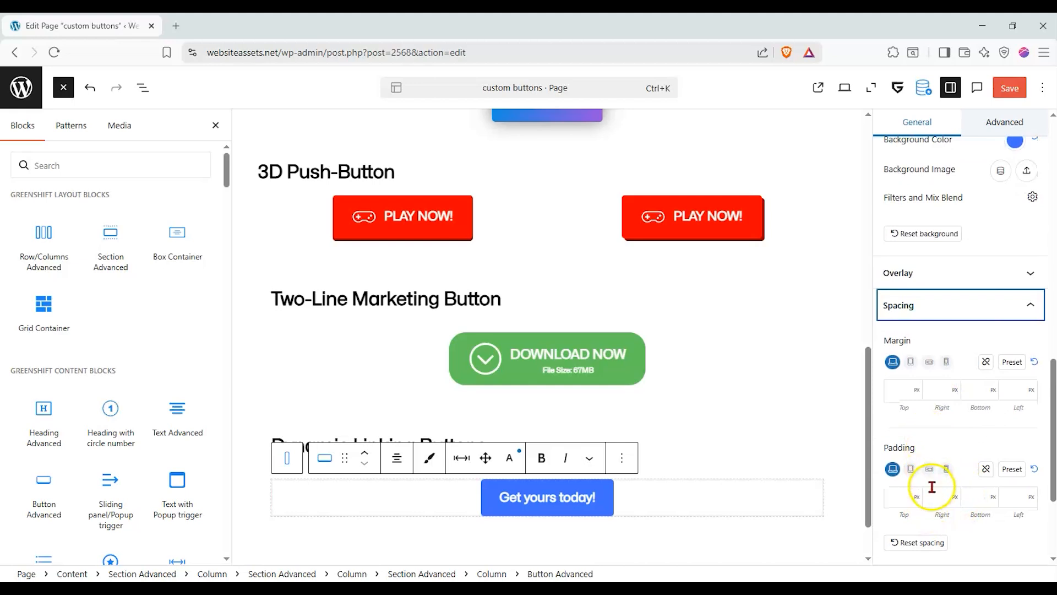
{"action": "left_click", "coordinate": [900, 499]}
{"action": "type", "text": "15"}
{"action": "left_click", "coordinate": [984, 498]}
{"action": "type", "text": "15"}
{"action": "left_click", "coordinate": [939, 498]}
{"action": "type", "text": "30"}
{"action": "left_click", "coordinate": [1015, 502]}
{"action": "type", "text": "30"}
Step: Round all four corners of the "Get yours today!" button with a 50 px border radius
{"action": "scroll", "coordinate": [1000, 464], "scroll_direction": "down", "scroll_amount": 3}
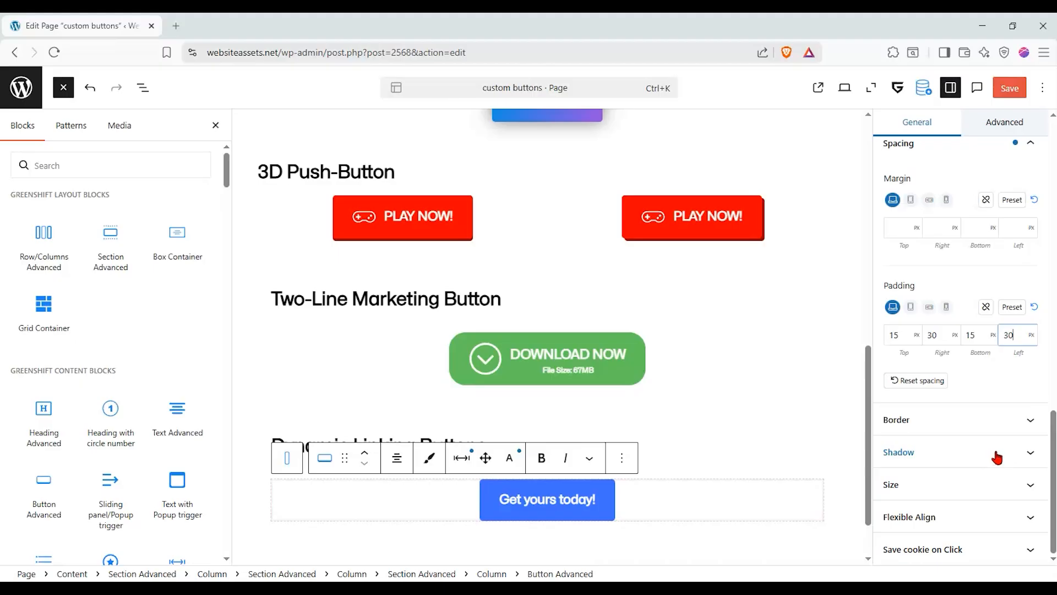
{"action": "left_click", "coordinate": [995, 442]}
{"action": "left_click", "coordinate": [992, 429]}
{"action": "scroll", "coordinate": [967, 444], "scroll_direction": "down", "scroll_amount": 4}
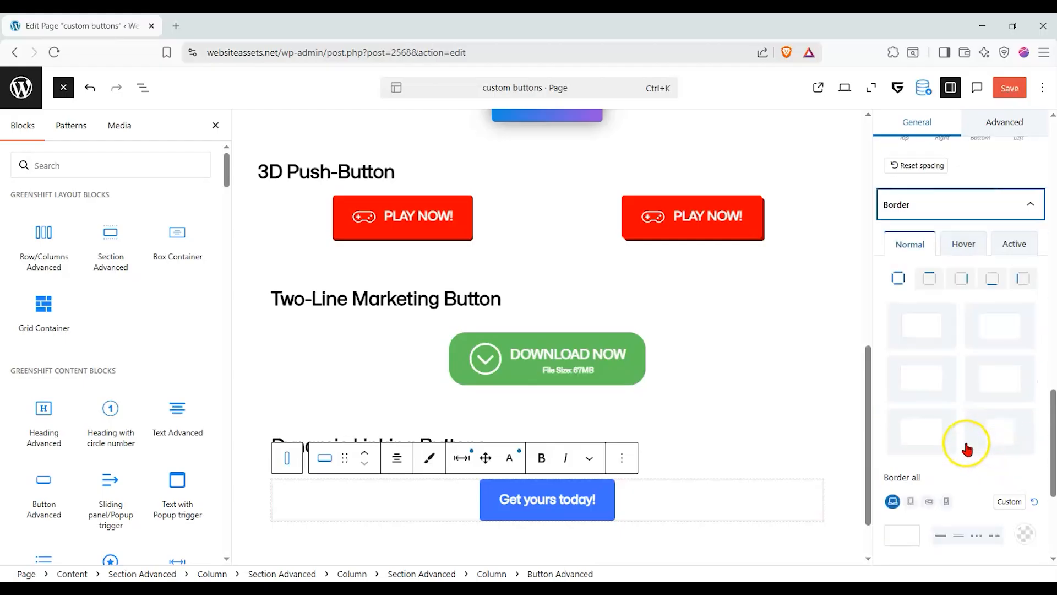
{"action": "scroll", "coordinate": [967, 448], "scroll_direction": "down", "scroll_amount": 3}
{"action": "left_click", "coordinate": [901, 469]}
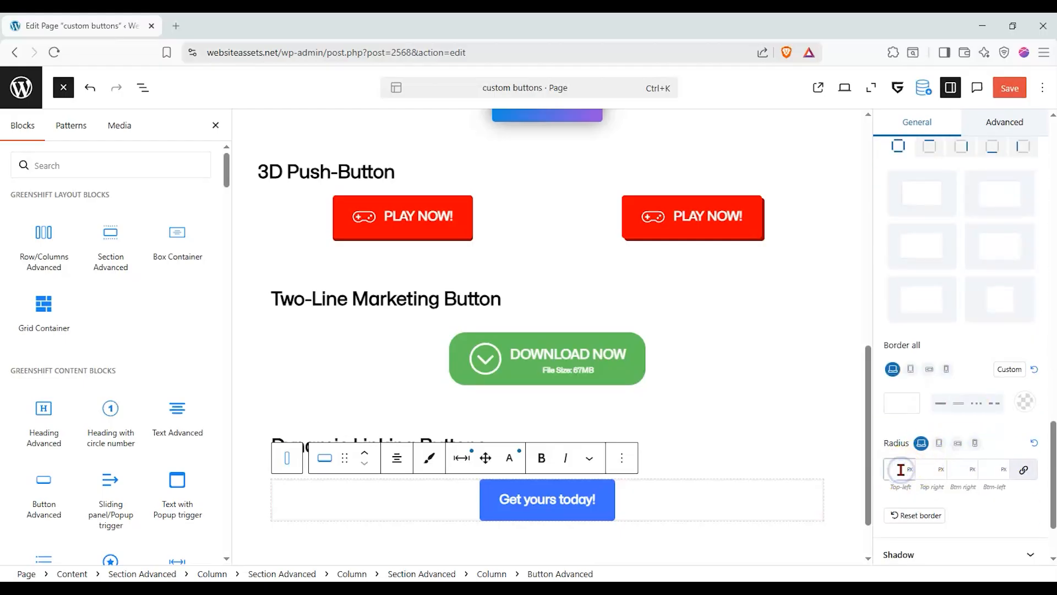
{"action": "type", "text": "50"}
{"action": "left_click", "coordinate": [551, 520]}
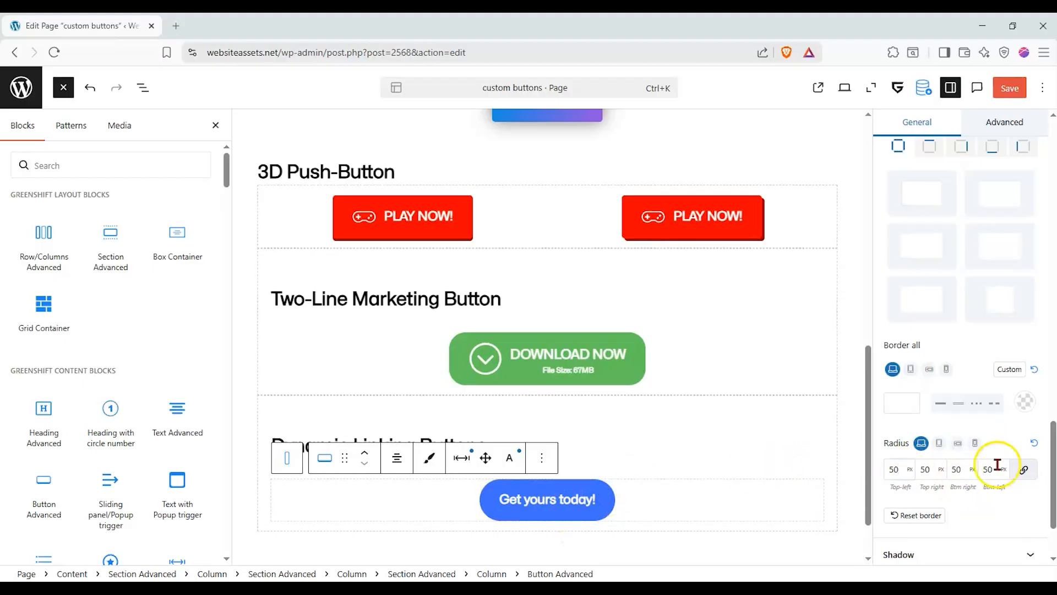
Step: Change the blue button's label to "Get yours on Amazon!"
{"action": "scroll", "coordinate": [1007, 443], "scroll_direction": "up", "scroll_amount": 10}
{"action": "scroll", "coordinate": [1008, 443], "scroll_direction": "up", "scroll_amount": 3}
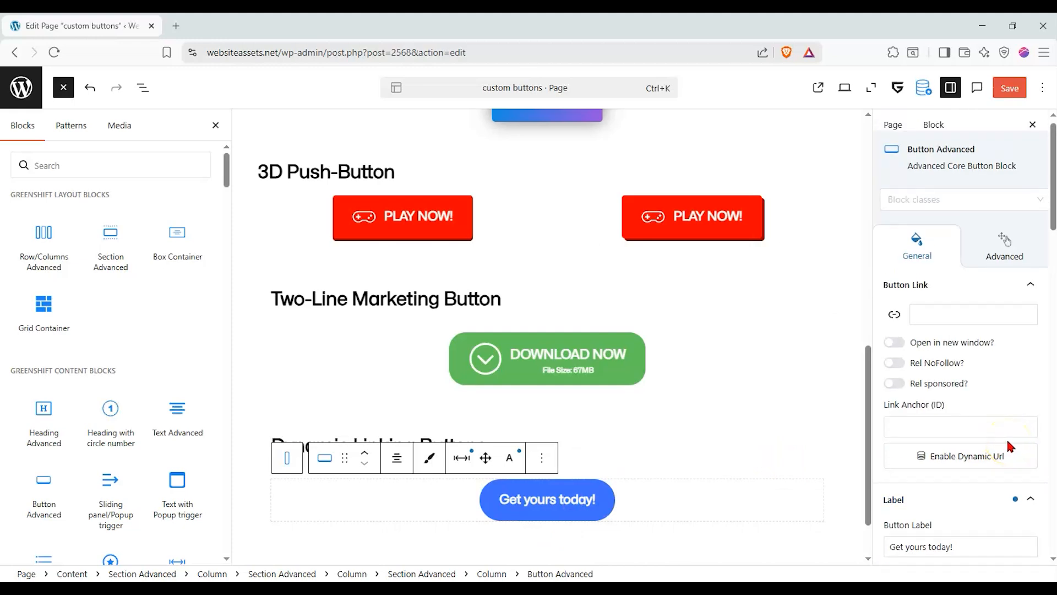
{"action": "scroll", "coordinate": [991, 499], "scroll_direction": "down", "scroll_amount": 2}
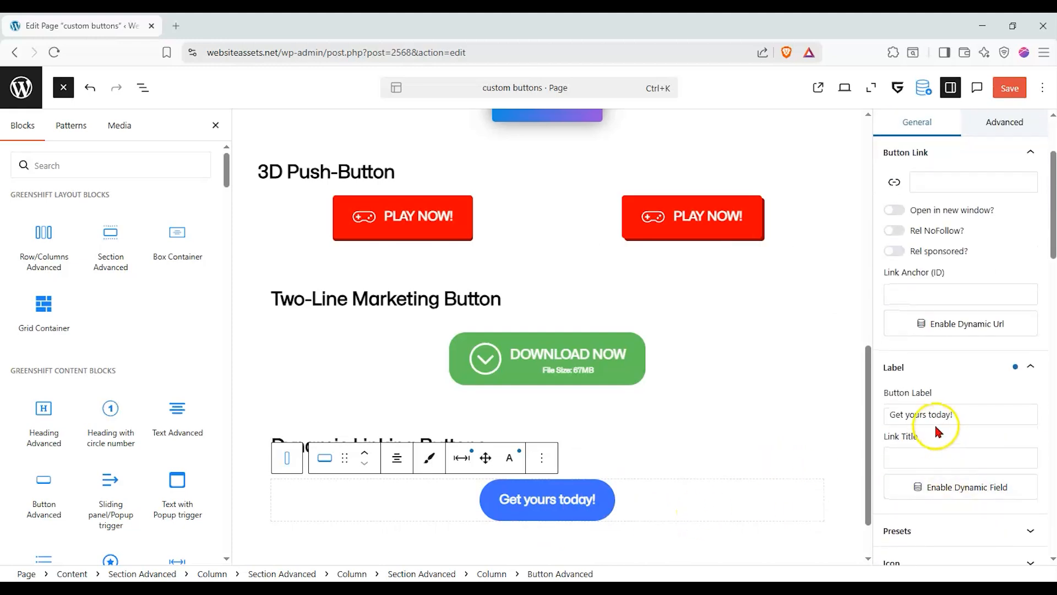
{"action": "left_click_drag", "start_coordinate": [928, 414], "coordinate": [953, 414]}
{"action": "type", "text": "on Amazon"}
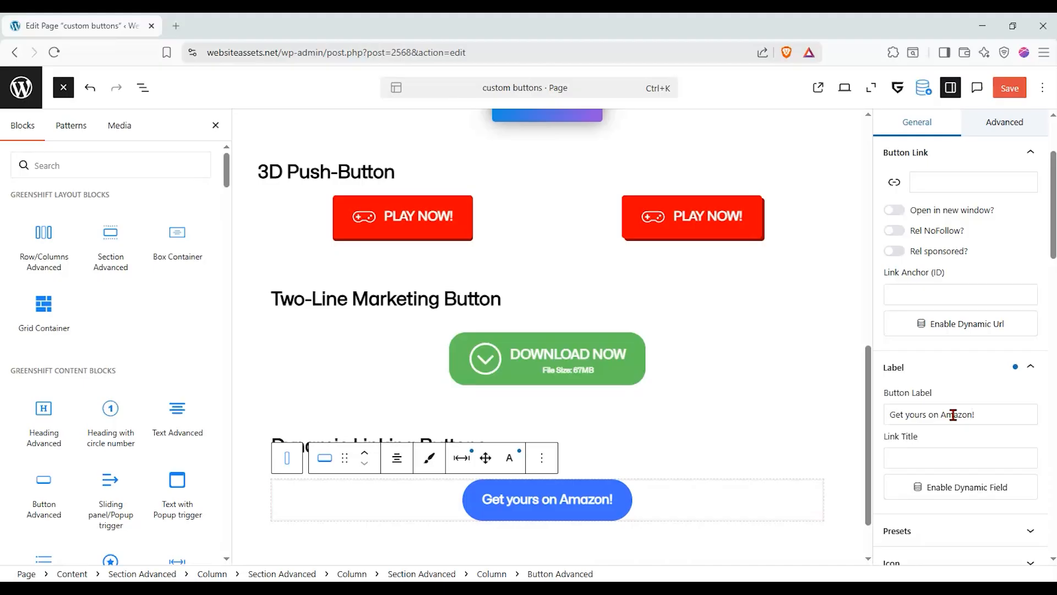
{"action": "left_click", "coordinate": [614, 512]}
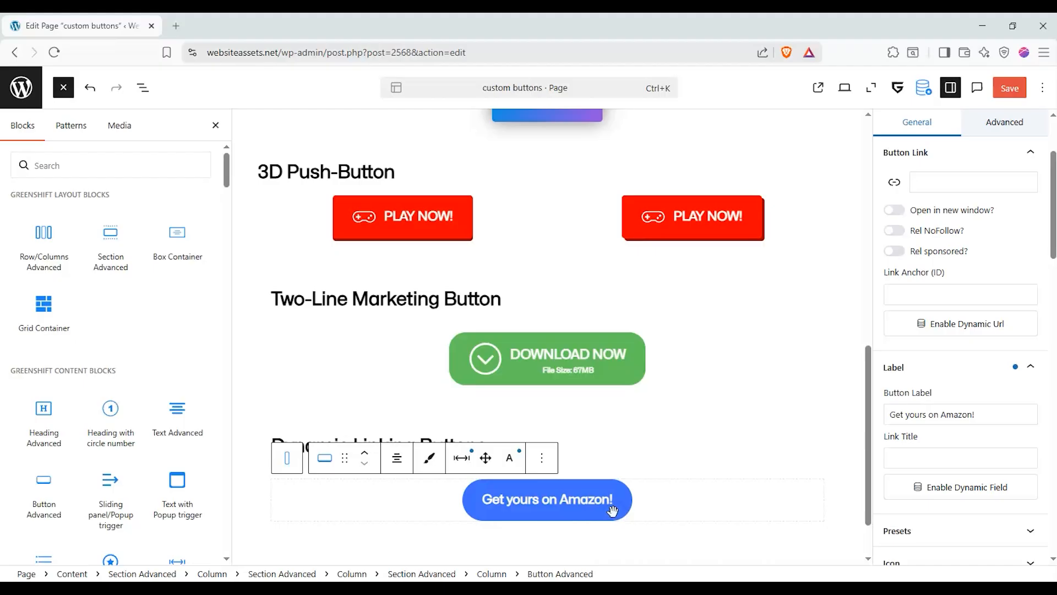
{"action": "left_click", "coordinate": [625, 501]}
Step: Turn on Rel NoFollow and Rel sponsored for the "Get yours on Amazon!" button's link
{"action": "left_click", "coordinate": [923, 360]}
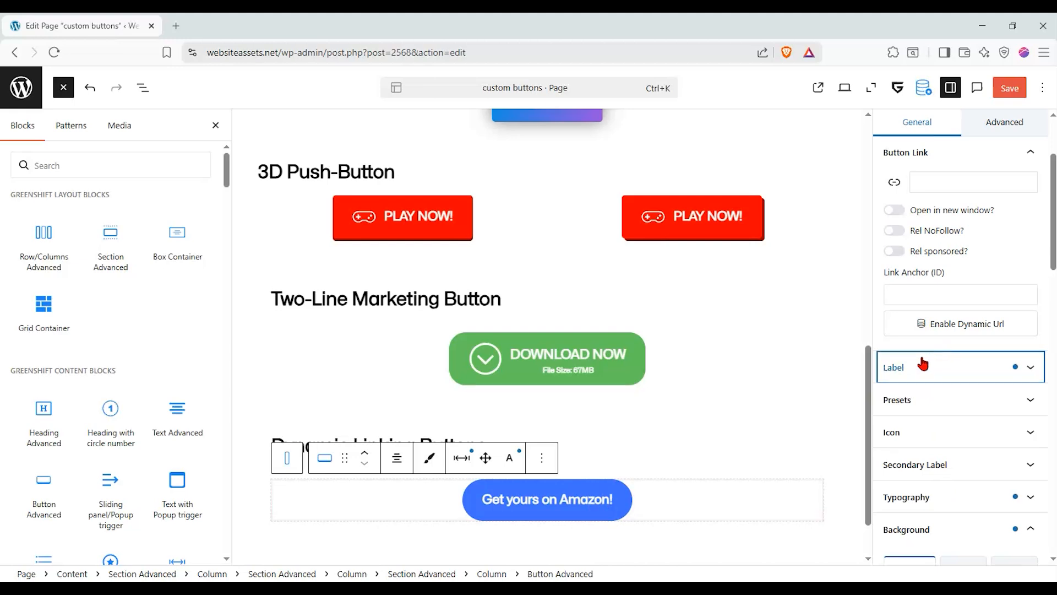
{"action": "left_click", "coordinate": [920, 342]}
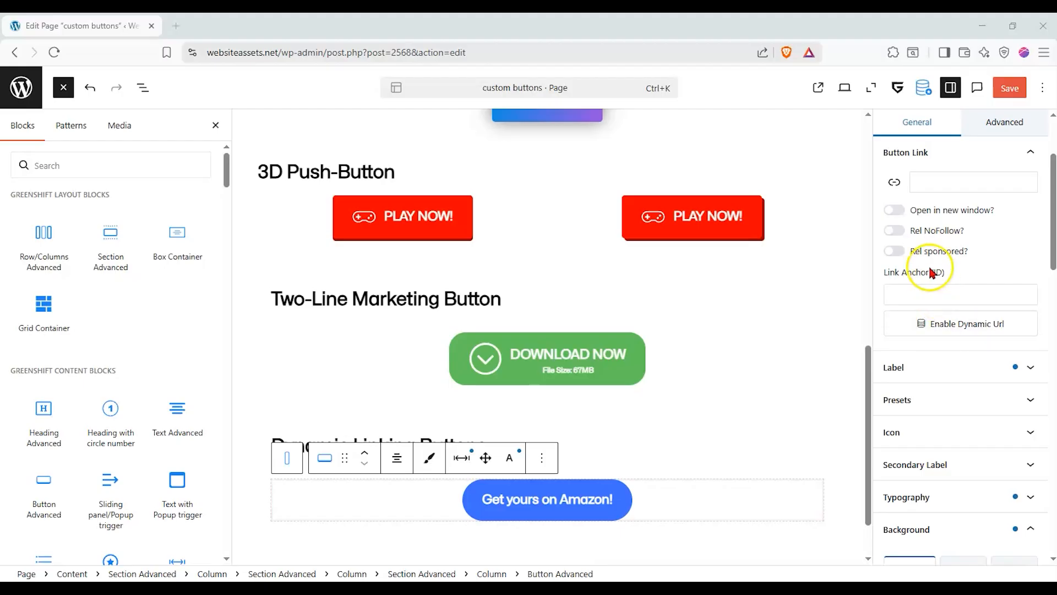
{"action": "left_click", "coordinate": [898, 232]}
{"action": "left_click", "coordinate": [894, 251]}
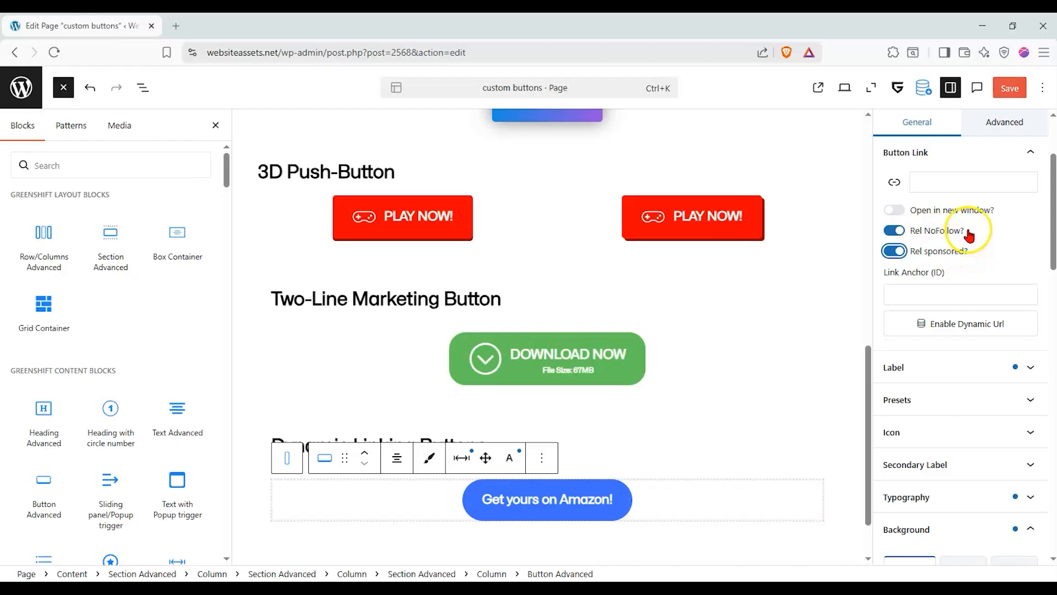
Step: Enable a dynamic URL for the "Get yours on Amazon!" button and use Custom meta as its source
{"action": "left_click", "coordinate": [961, 182]}
{"action": "scroll", "coordinate": [963, 203], "scroll_direction": "up", "scroll_amount": 3}
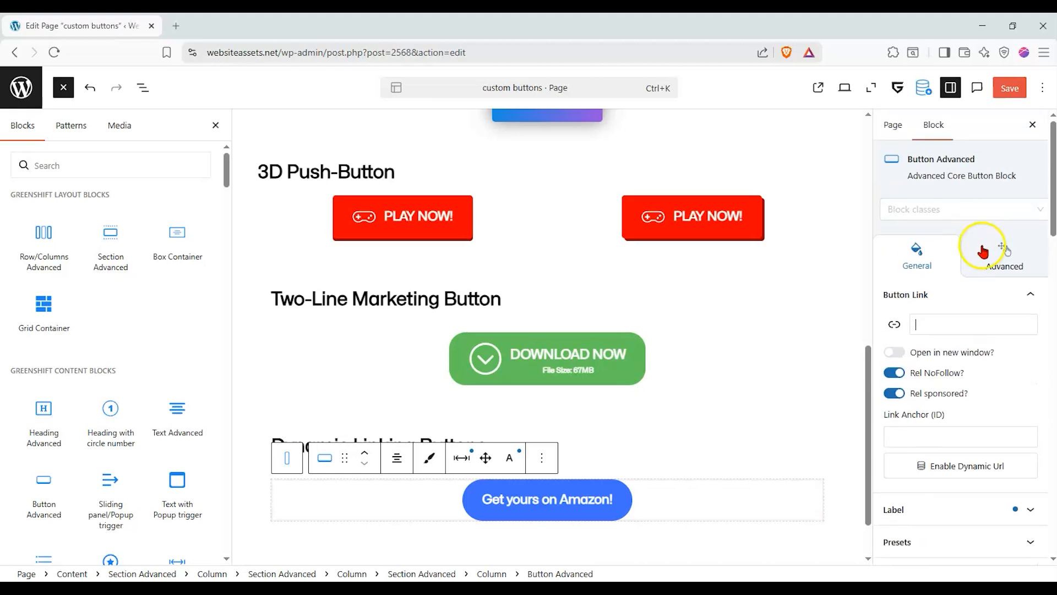
{"action": "scroll", "coordinate": [982, 251], "scroll_direction": "down", "scroll_amount": 1}
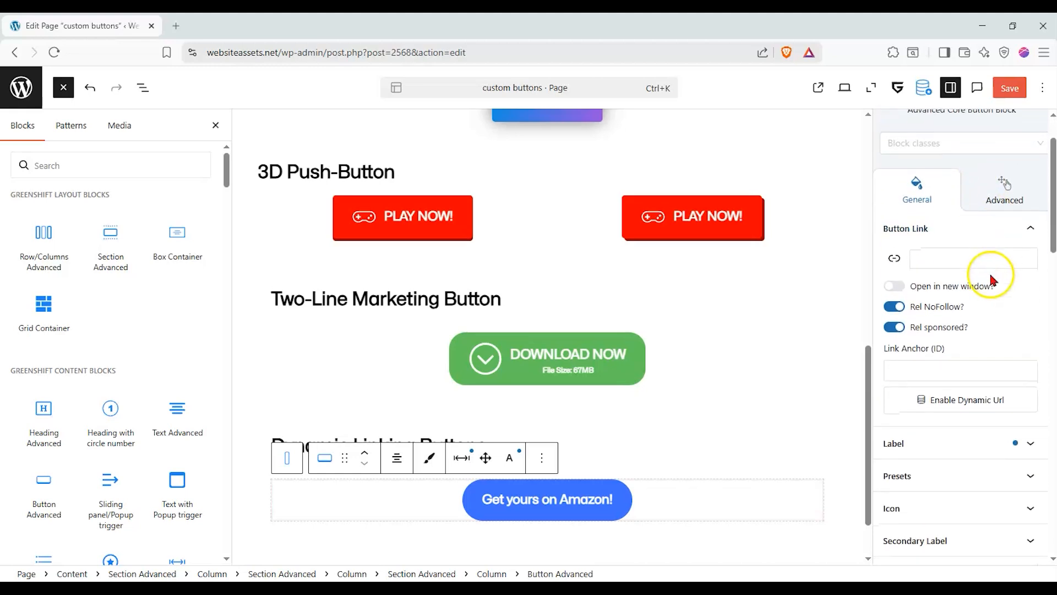
{"action": "left_click", "coordinate": [962, 410]}
{"action": "scroll", "coordinate": [1018, 335], "scroll_direction": "down", "scroll_amount": 1}
{"action": "left_click", "coordinate": [979, 365]}
{"action": "scroll", "coordinate": [991, 346], "scroll_direction": "down", "scroll_amount": 1}
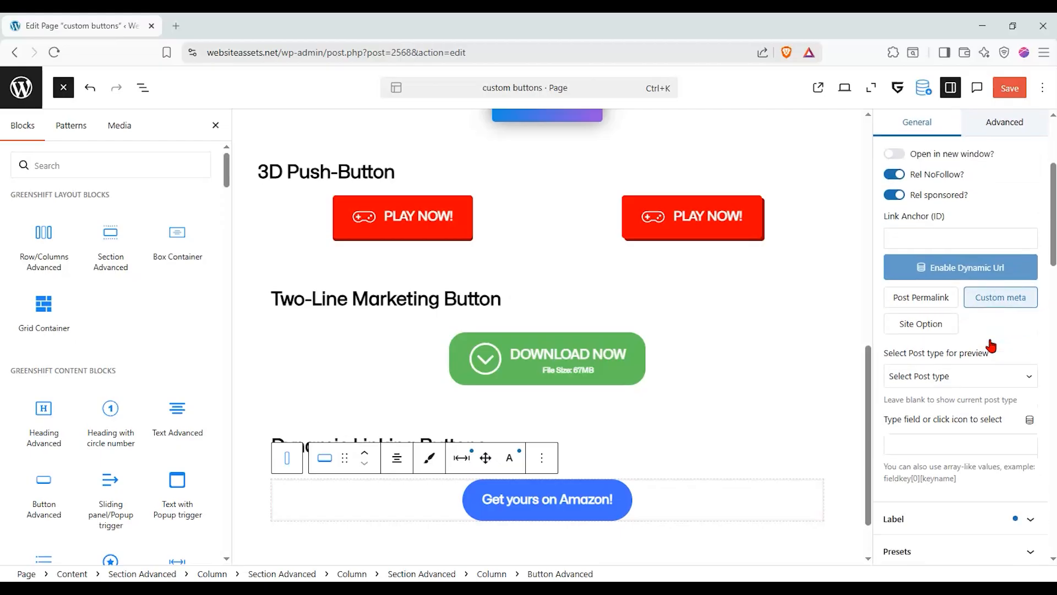
{"action": "scroll", "coordinate": [982, 330], "scroll_direction": "up", "scroll_amount": 2}
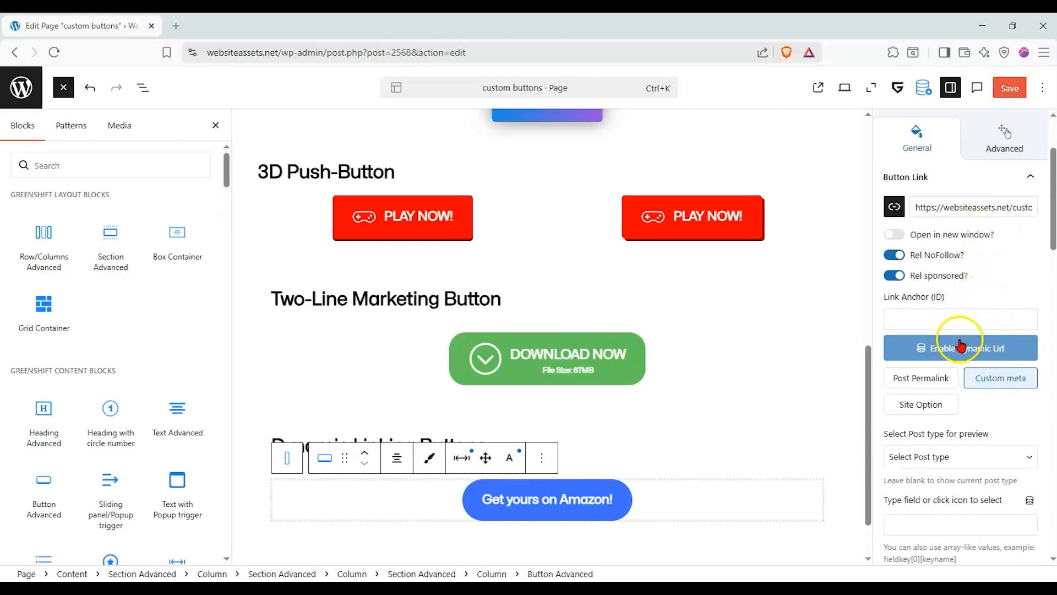
Step: Open the WordPress admin in a new browser tab and start a new SCF field group there
{"action": "right_click", "coordinate": [21, 87]}
{"action": "left_click", "coordinate": [39, 104]}
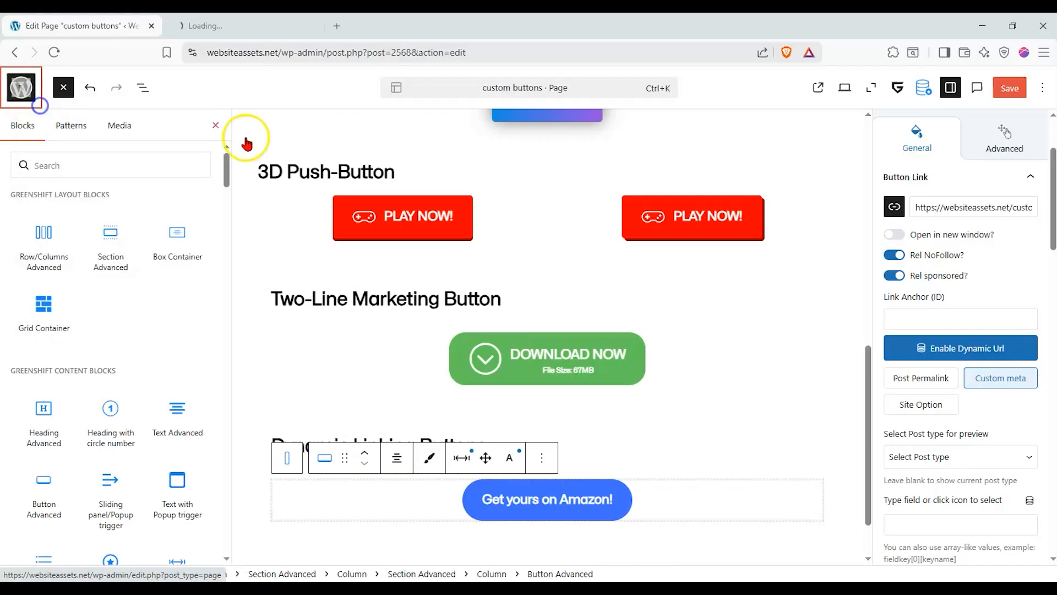
{"action": "left_click", "coordinate": [285, 34]}
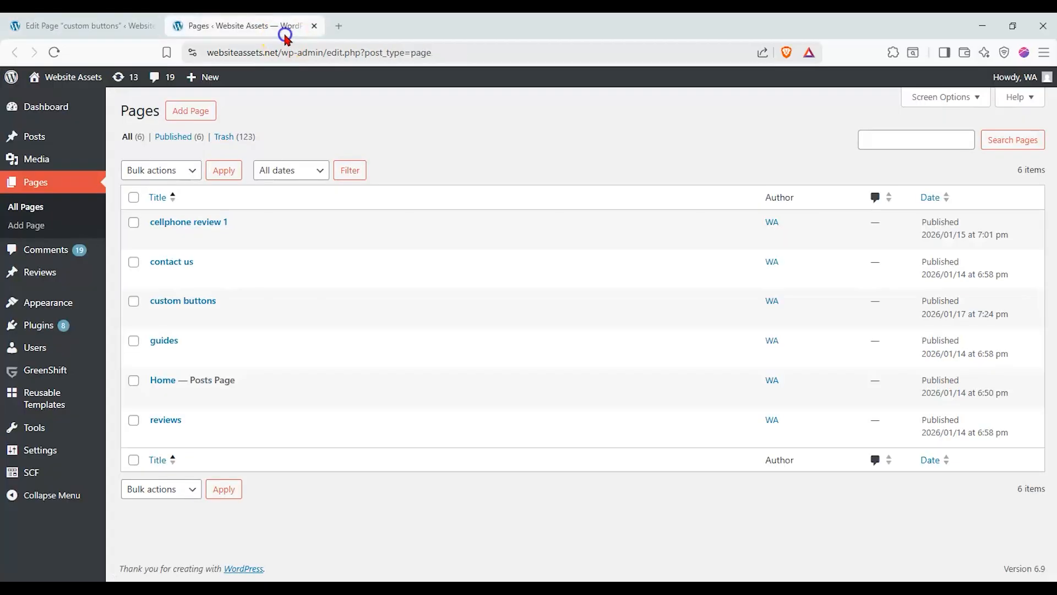
{"action": "left_click", "coordinate": [48, 473]}
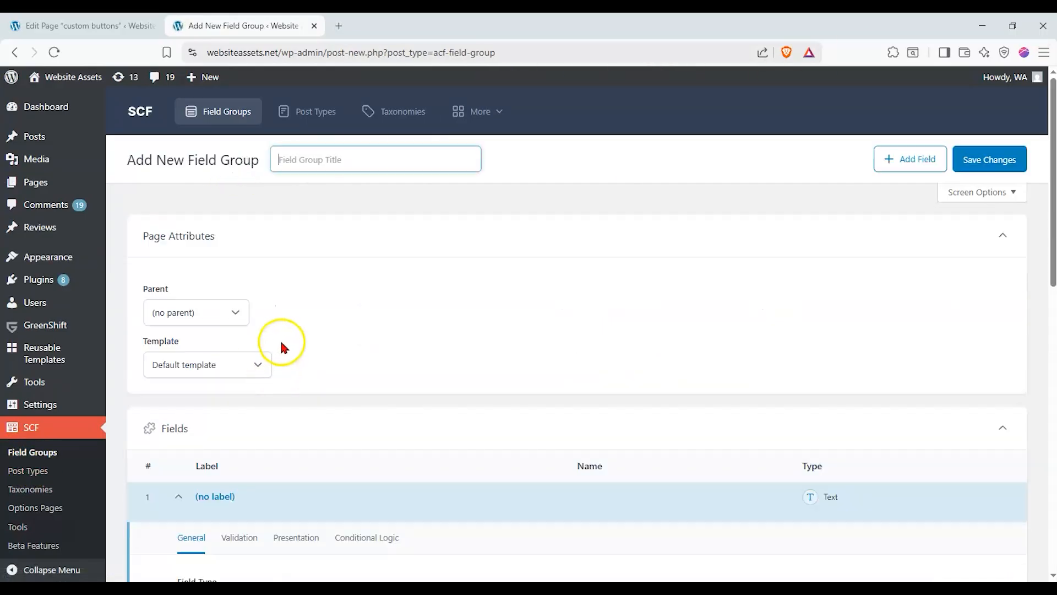
Step: Set the first field's type to URL and title the new field group "Affiliate Link"
{"action": "scroll", "coordinate": [280, 347], "scroll_direction": "down", "scroll_amount": 2}
{"action": "scroll", "coordinate": [270, 466], "scroll_direction": "down", "scroll_amount": 3}
{"action": "left_click", "coordinate": [319, 270]}
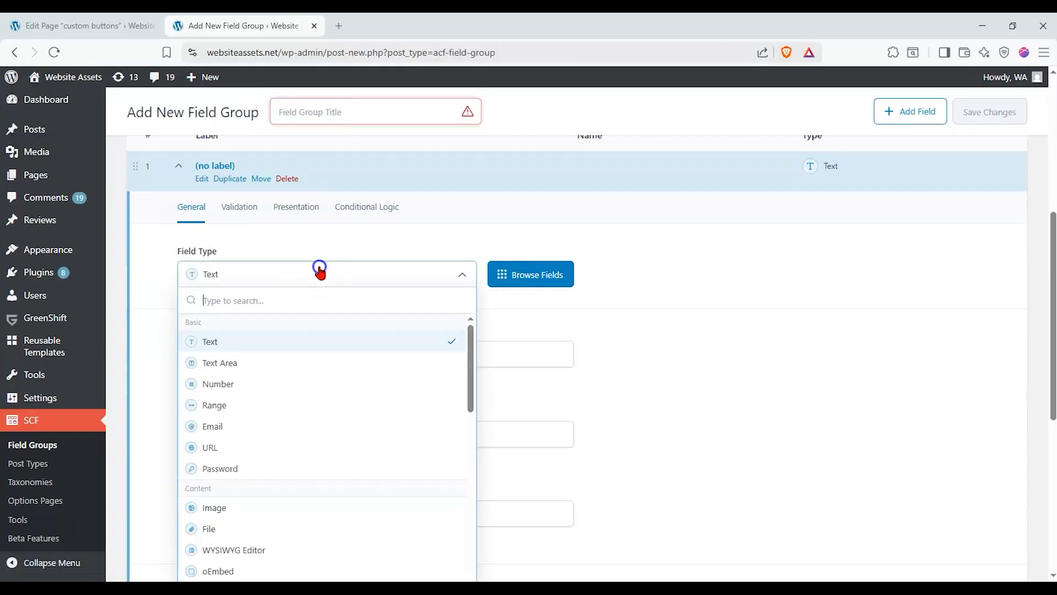
{"action": "left_click", "coordinate": [220, 447]}
{"action": "left_click", "coordinate": [280, 355]}
{"action": "left_click", "coordinate": [323, 111]}
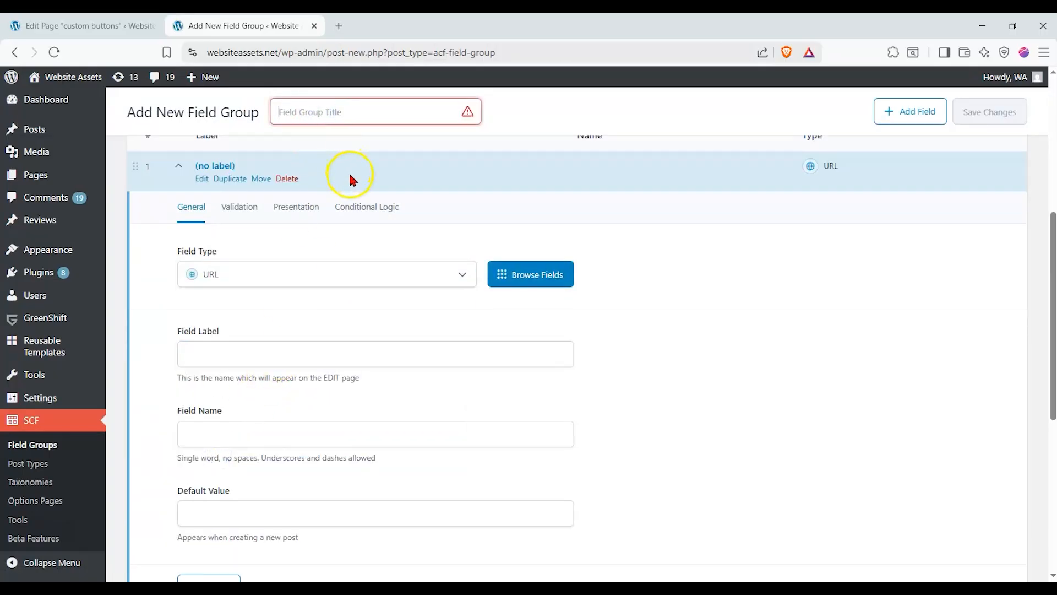
{"action": "type", "text": "Affiliate Link"}
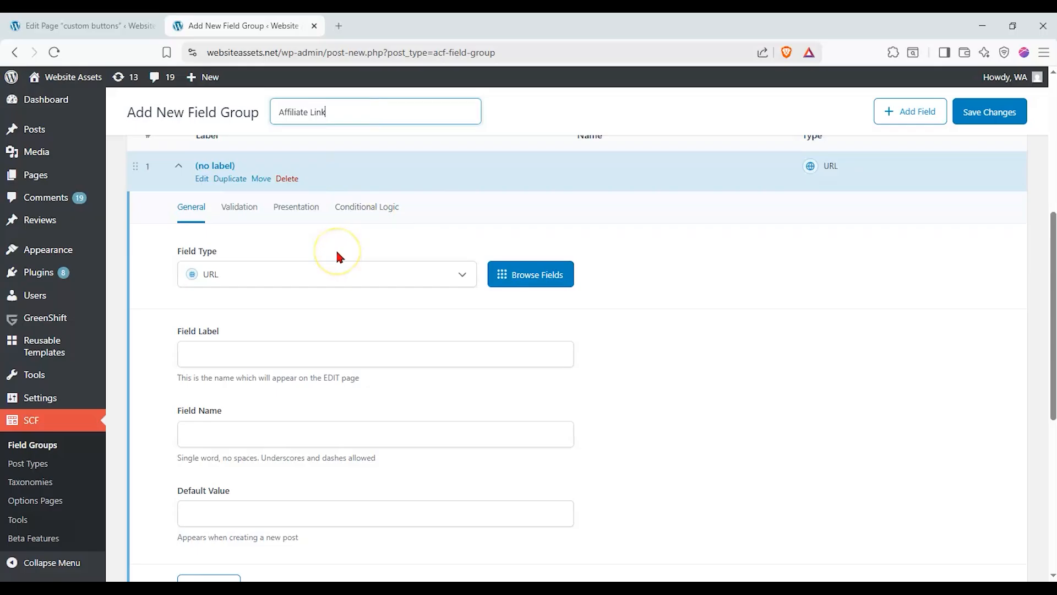
Step: Label the URL field "affiliate link" with the field name affiliate_link, and save the field group
{"action": "left_click", "coordinate": [239, 359]}
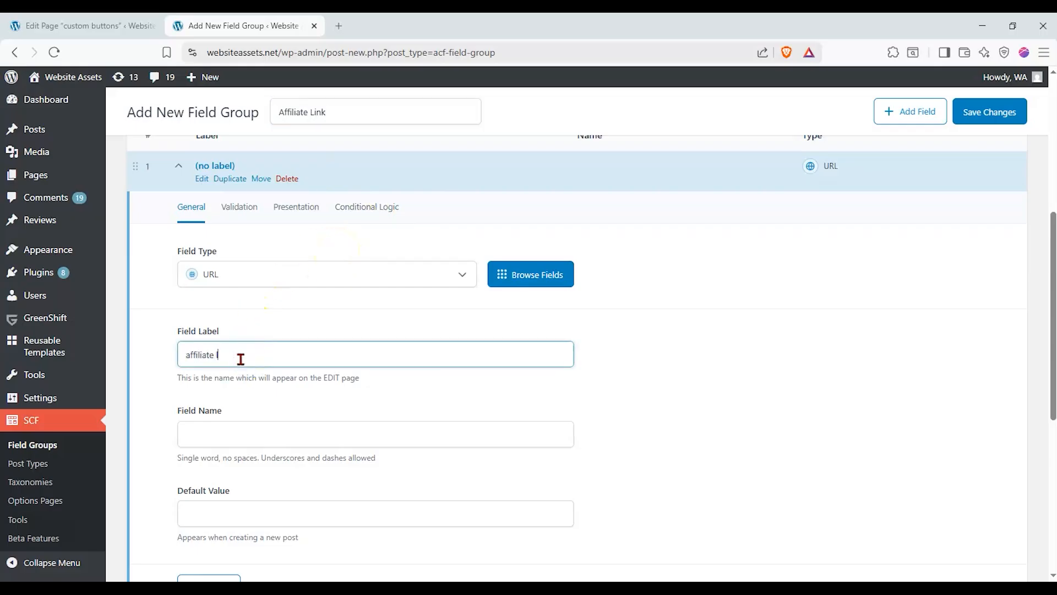
{"action": "left_click", "coordinate": [248, 427]}
{"action": "scroll", "coordinate": [184, 428], "scroll_direction": "down", "scroll_amount": 1}
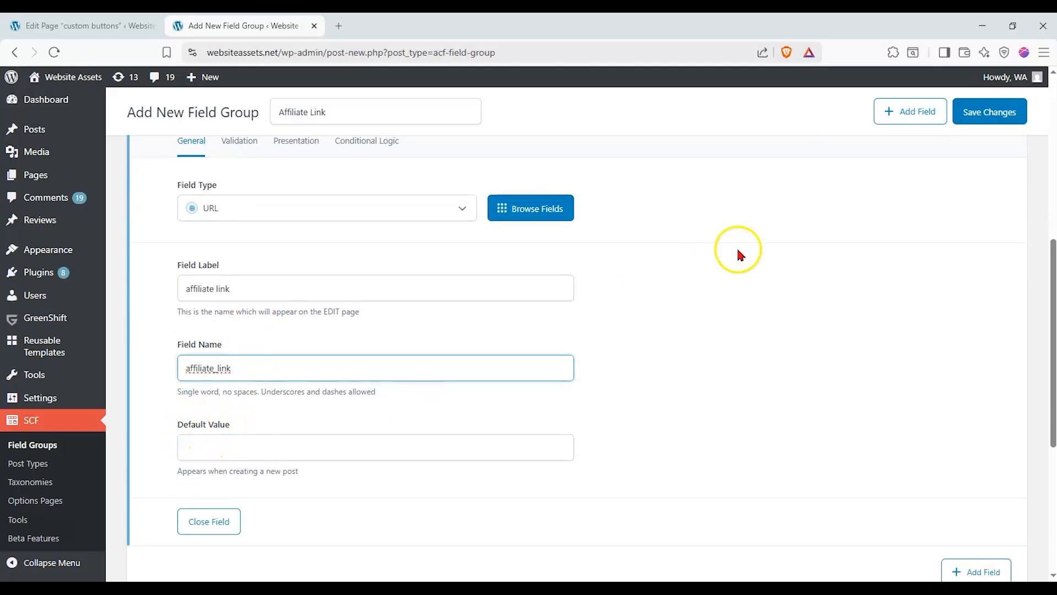
{"action": "scroll", "coordinate": [715, 261], "scroll_direction": "up", "scroll_amount": 2}
{"action": "left_click", "coordinate": [976, 116]}
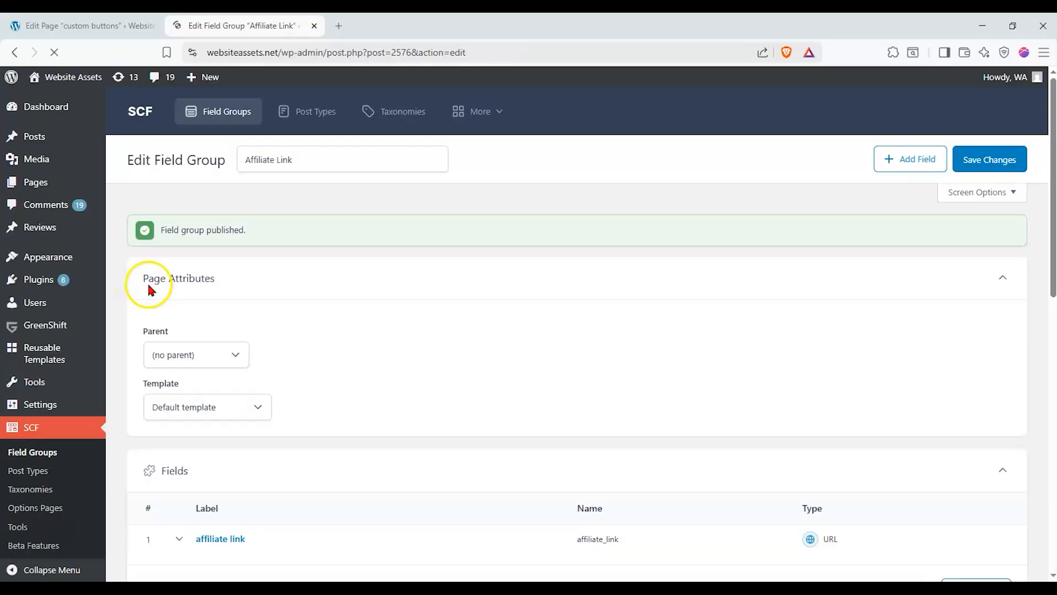
{"action": "scroll", "coordinate": [281, 283], "scroll_direction": "down", "scroll_amount": 5}
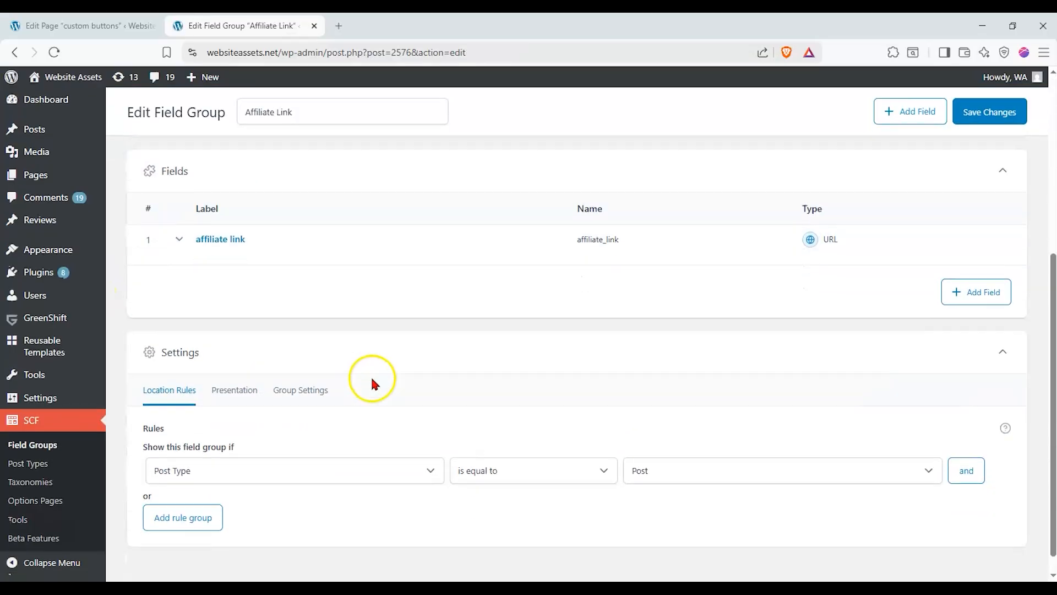
{"action": "left_click", "coordinate": [417, 450]}
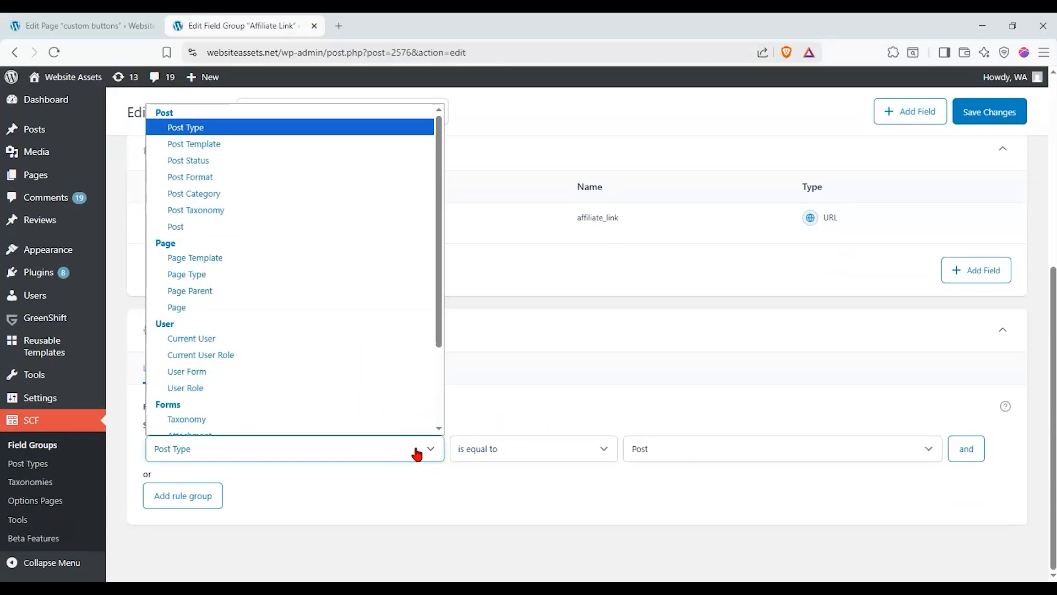
{"action": "left_click", "coordinate": [357, 305]}
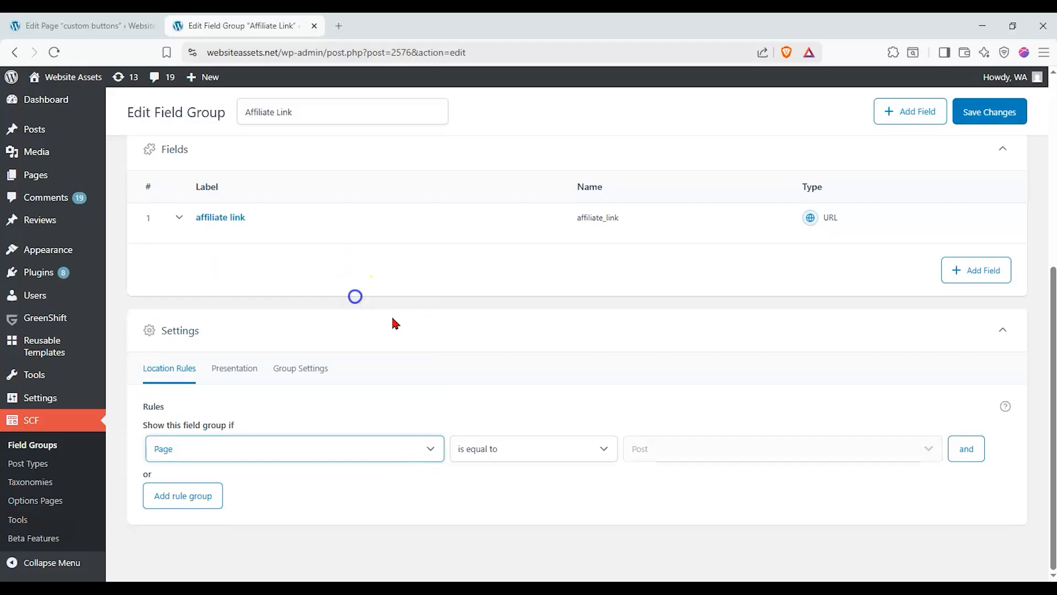
{"action": "left_click", "coordinate": [685, 449]}
{"action": "left_click", "coordinate": [692, 452]}
{"action": "left_click", "coordinate": [279, 443]}
{"action": "left_click", "coordinate": [305, 120]}
Step: Set the field group's location rule to show when Post Type is equal to Page, and save the changes
{"action": "left_click", "coordinate": [669, 449]}
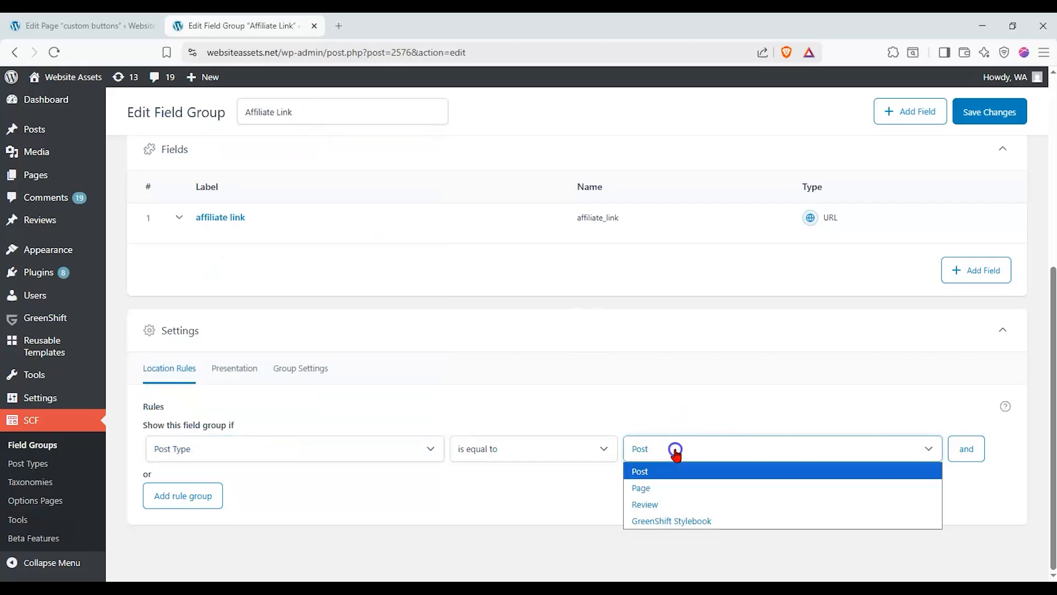
{"action": "left_click", "coordinate": [669, 485]}
{"action": "left_click", "coordinate": [989, 117]}
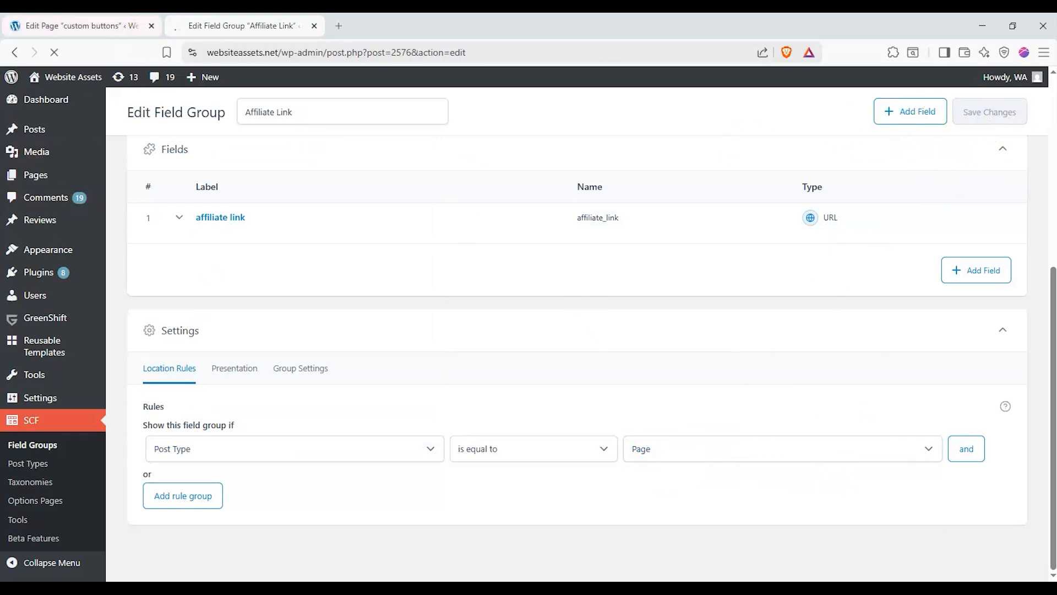
Step: Switch back to the custom buttons page editor, save the page, and reload it to load the new affiliate link field
{"action": "left_click", "coordinate": [109, 28]}
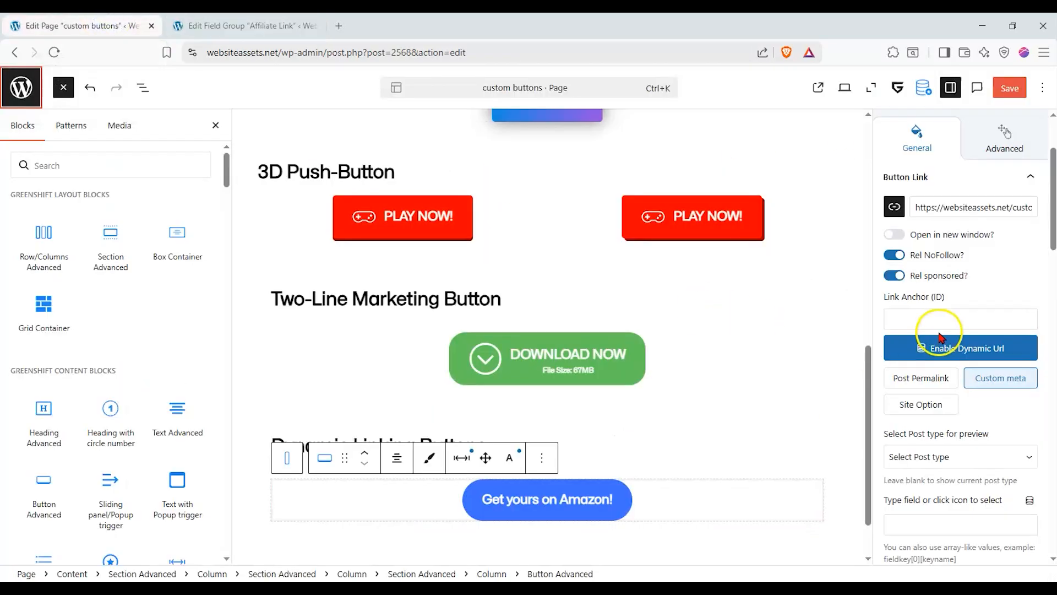
{"action": "scroll", "coordinate": [970, 320], "scroll_direction": "down", "scroll_amount": 5}
{"action": "scroll", "coordinate": [969, 325], "scroll_direction": "up", "scroll_amount": 3}
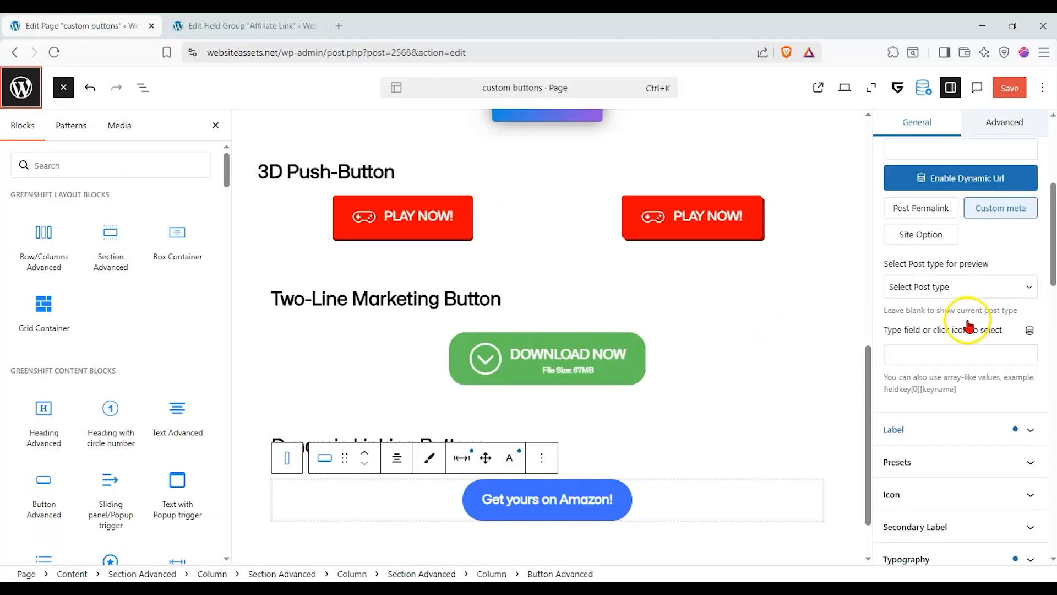
{"action": "left_click", "coordinate": [1013, 90]}
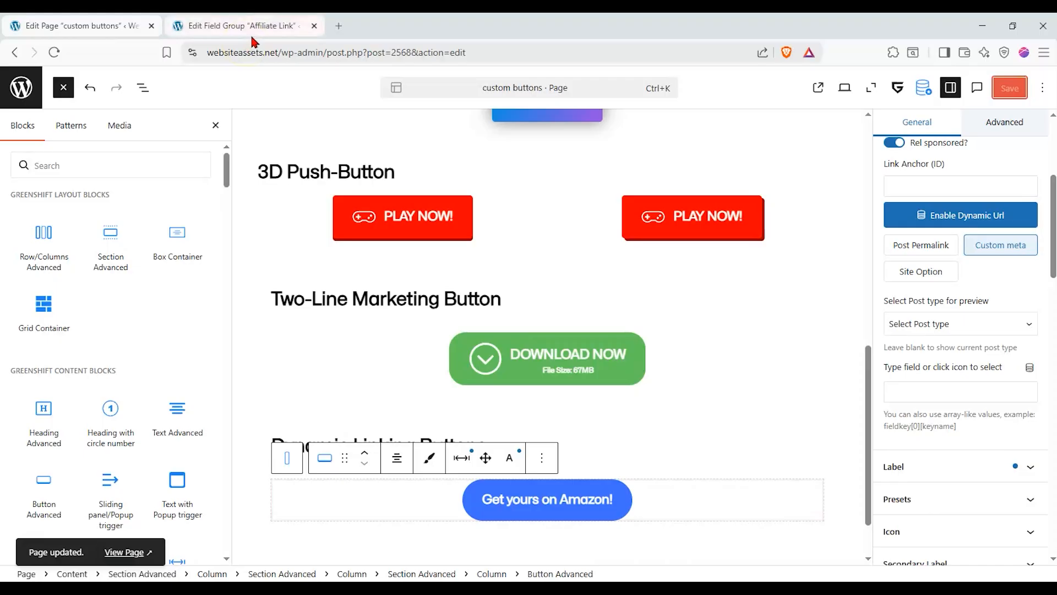
{"action": "left_click", "coordinate": [55, 52]}
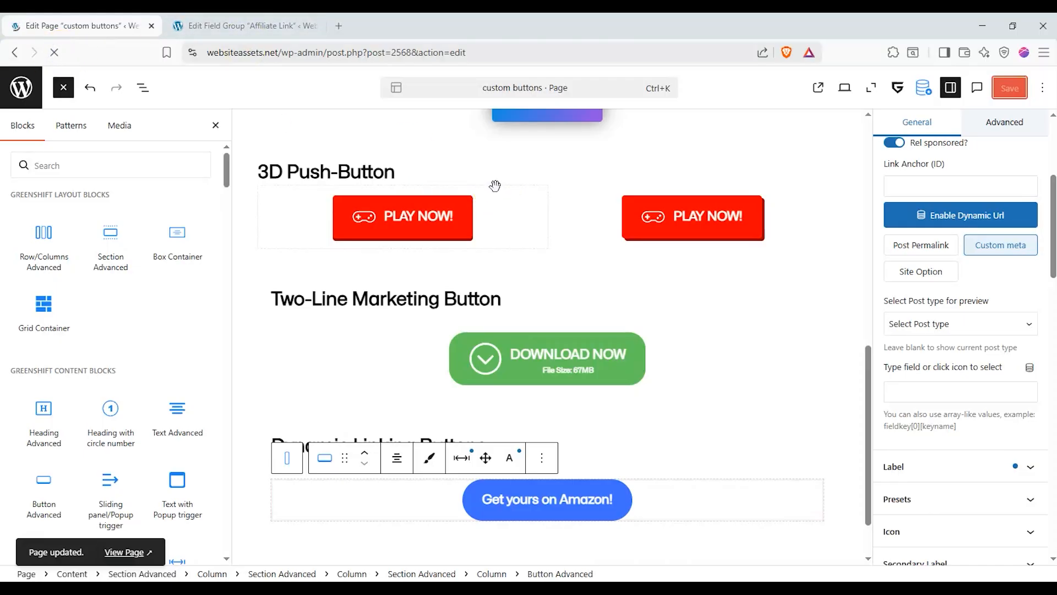
{"action": "scroll", "coordinate": [409, 264], "scroll_direction": "down", "scroll_amount": 4}
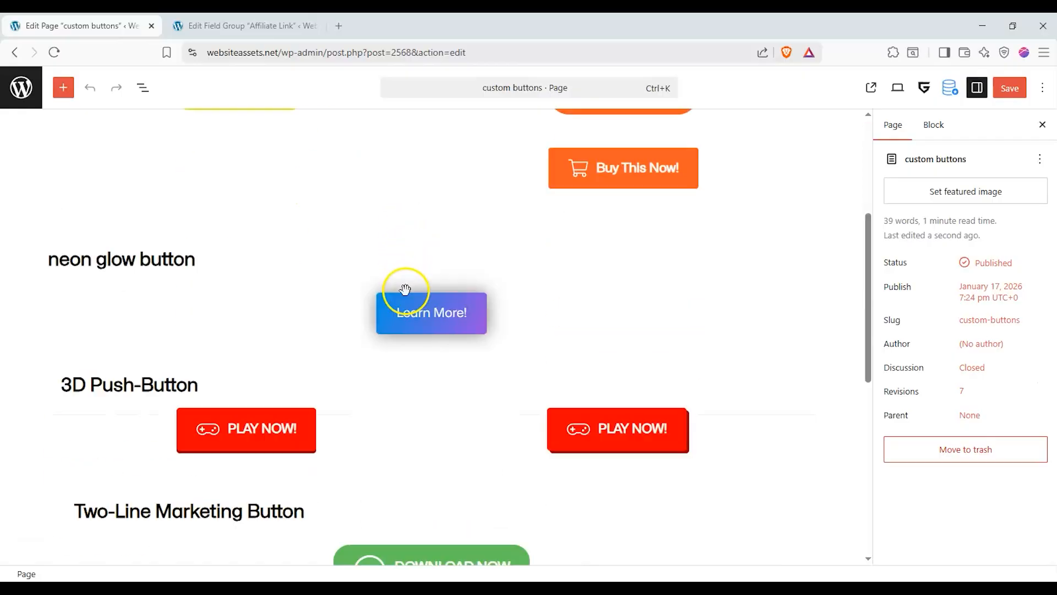
{"action": "scroll", "coordinate": [403, 292], "scroll_direction": "down", "scroll_amount": 6}
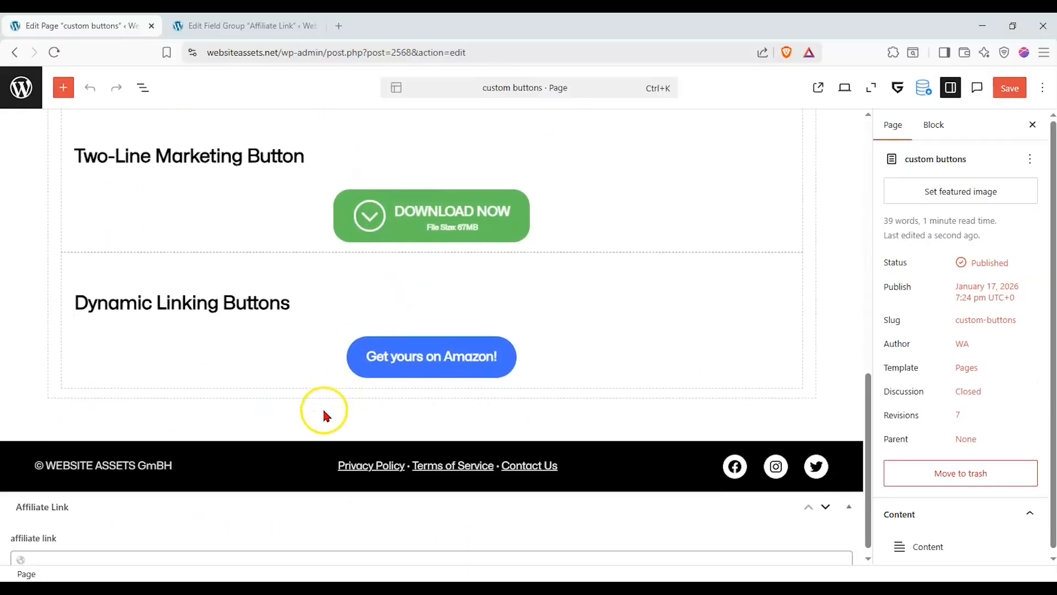
{"action": "left_click", "coordinate": [153, 542]}
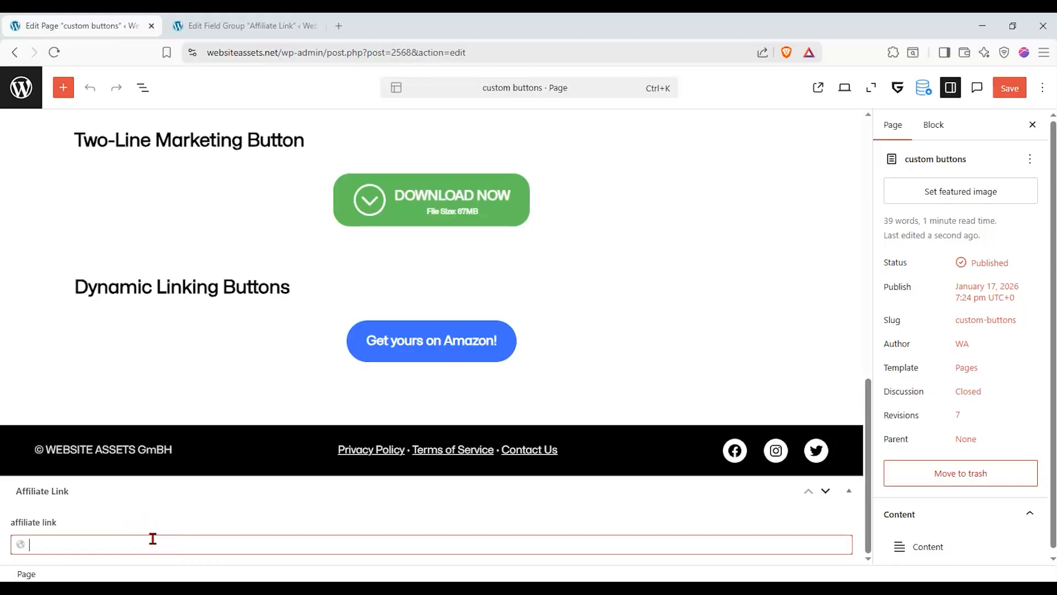
Step: Open the custom field list for the "Get yours on Amazon!" button's dynamic URL and look for the affiliate link field
{"action": "left_click", "coordinate": [416, 352]}
{"action": "scroll", "coordinate": [975, 287], "scroll_direction": "down", "scroll_amount": 3}
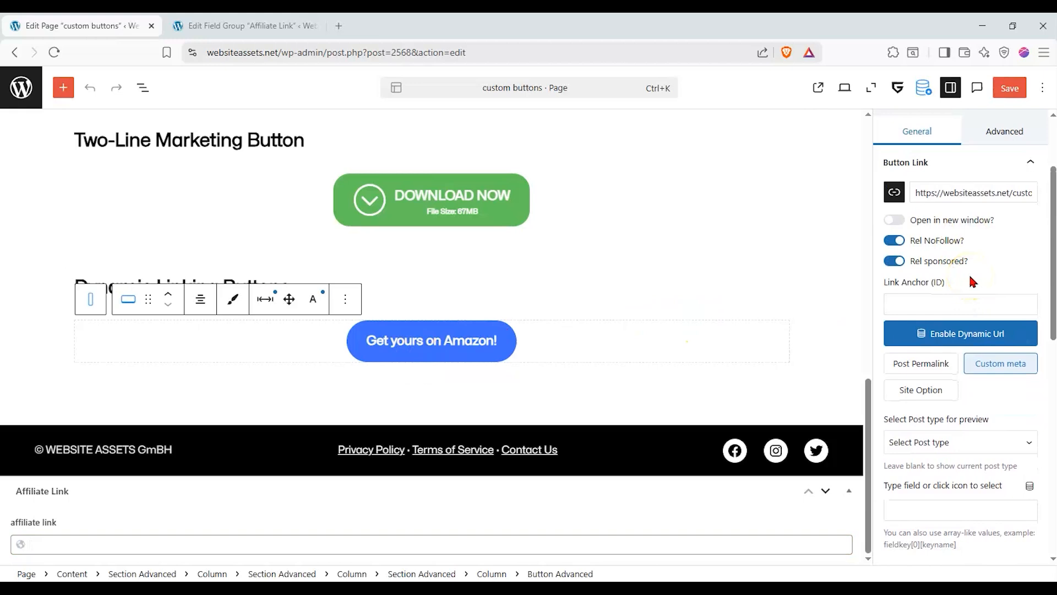
{"action": "scroll", "coordinate": [970, 281], "scroll_direction": "up", "scroll_amount": 2}
{"action": "left_click", "coordinate": [968, 414]}
{"action": "left_click", "coordinate": [967, 414]}
{"action": "scroll", "coordinate": [991, 352], "scroll_direction": "down", "scroll_amount": 3}
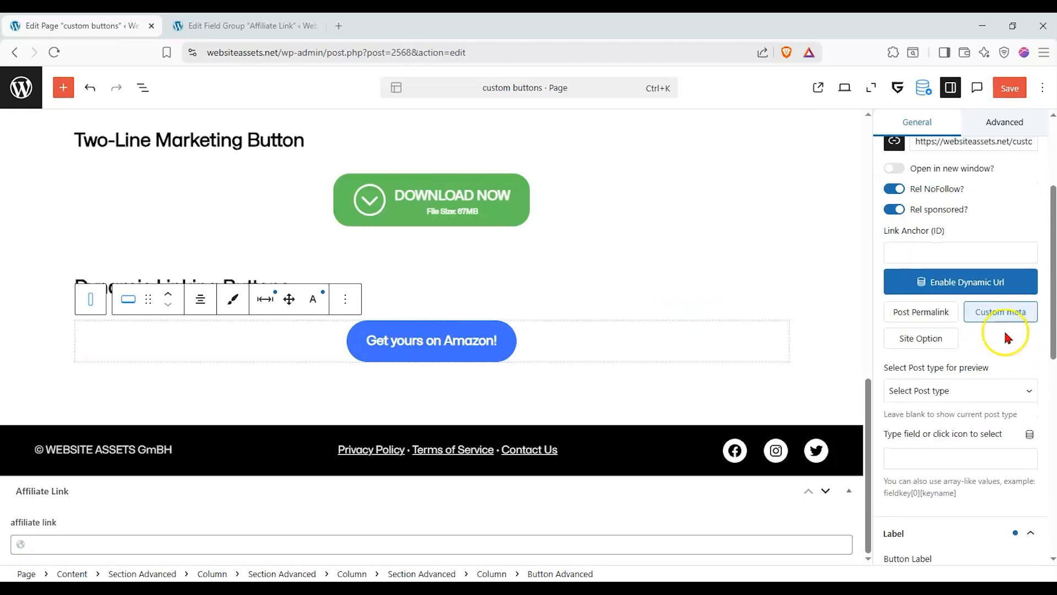
{"action": "left_click", "coordinate": [1029, 434]}
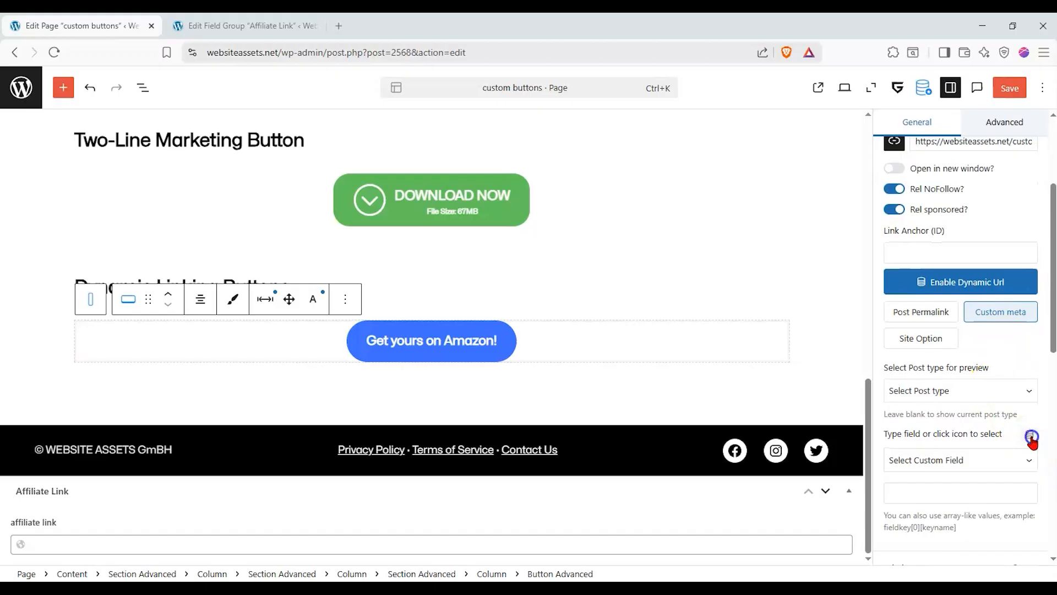
{"action": "left_click", "coordinate": [1013, 460]}
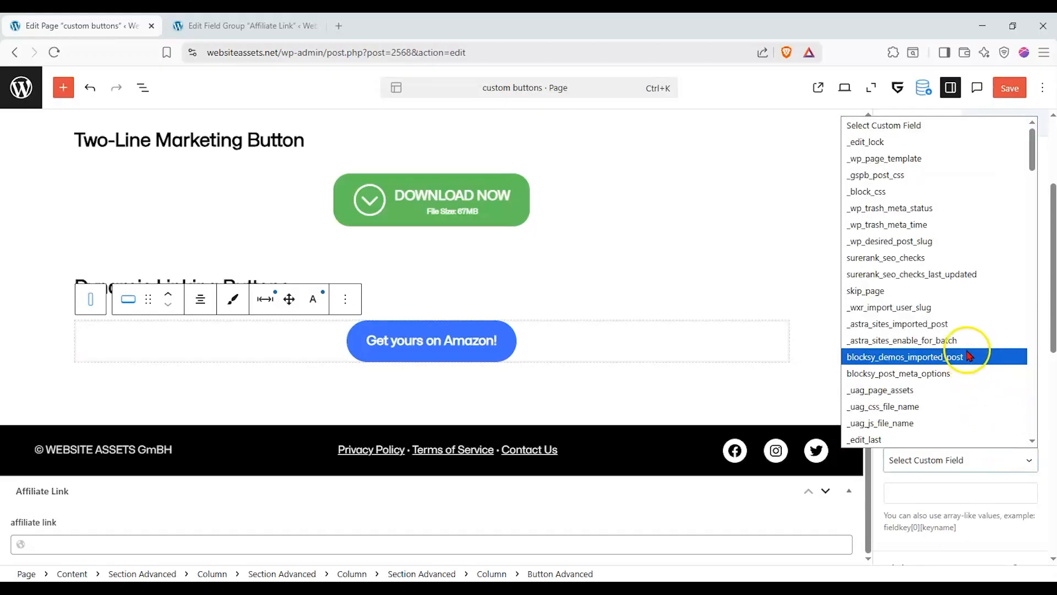
{"action": "scroll", "coordinate": [958, 286], "scroll_direction": "down", "scroll_amount": 5}
{"action": "scroll", "coordinate": [959, 289], "scroll_direction": "down", "scroll_amount": 5}
{"action": "scroll", "coordinate": [966, 294], "scroll_direction": "up", "scroll_amount": 10}
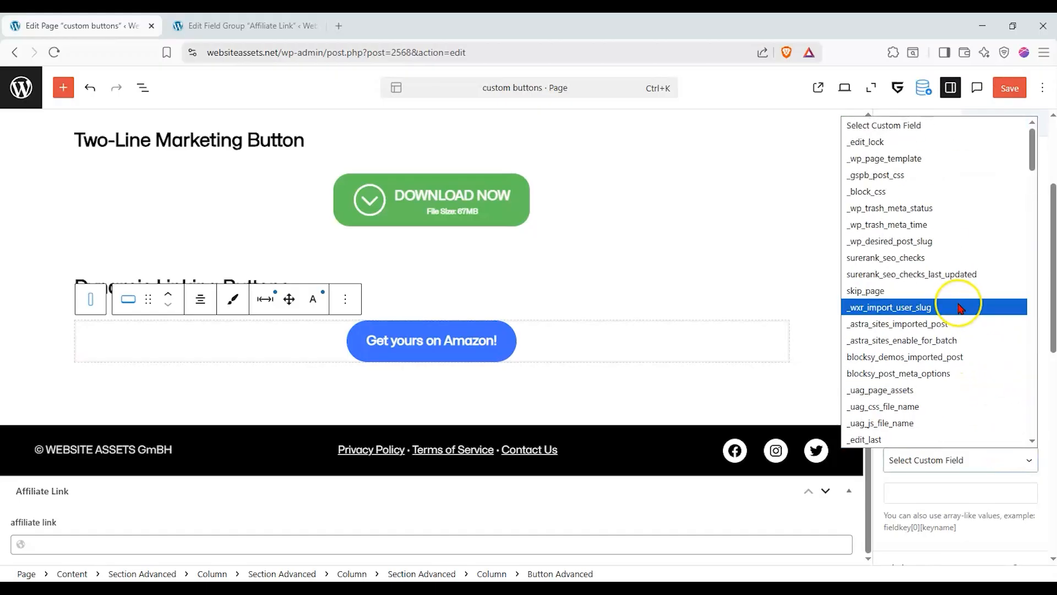
{"action": "scroll", "coordinate": [961, 306], "scroll_direction": "down", "scroll_amount": 15}
{"action": "scroll", "coordinate": [961, 307], "scroll_direction": "down", "scroll_amount": 10}
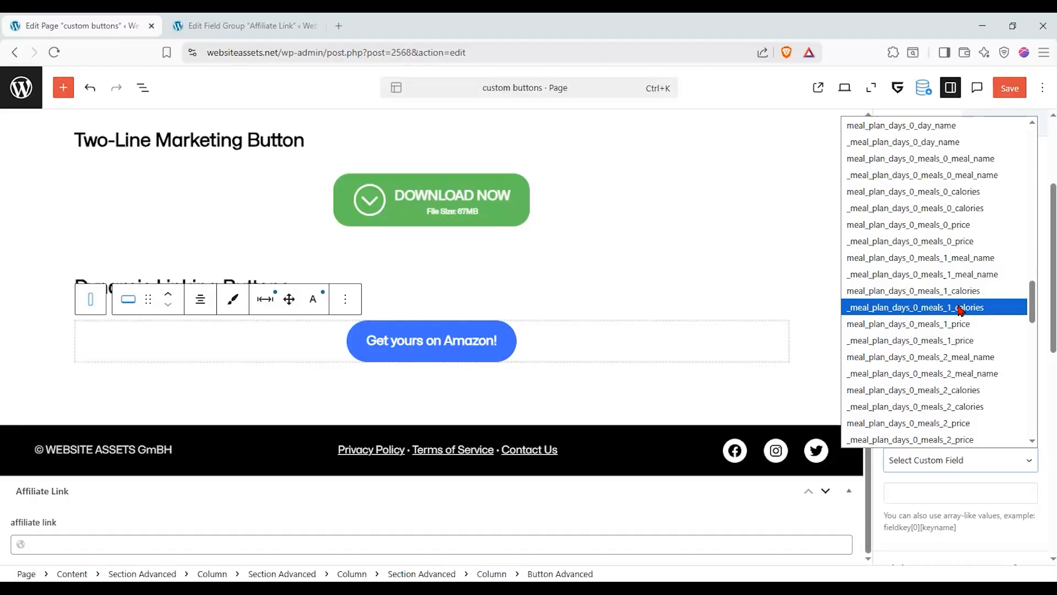
{"action": "left_click", "coordinate": [963, 478]}
Step: Set the dynamic URL's preview post type to Page and check the custom field list again for the affiliate link field
{"action": "left_click", "coordinate": [979, 390]}
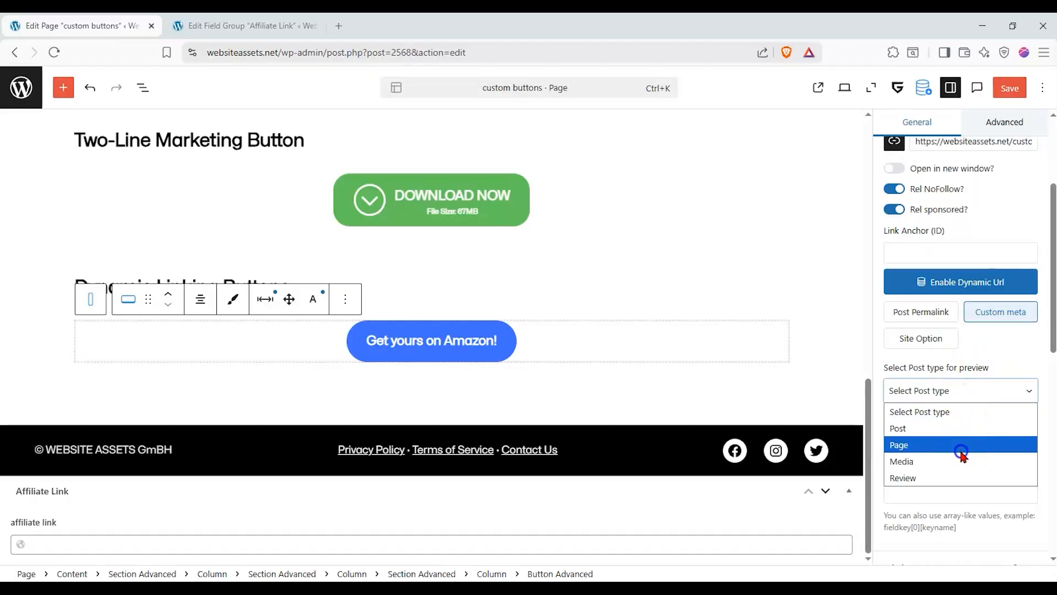
{"action": "left_click", "coordinate": [959, 441]}
{"action": "left_click", "coordinate": [993, 460]}
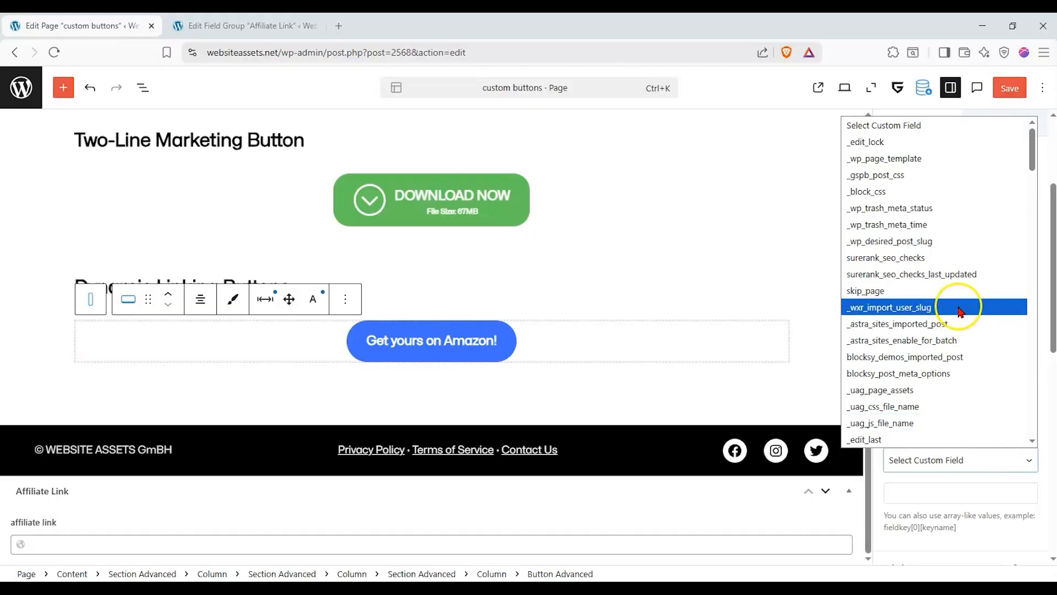
{"action": "scroll", "coordinate": [963, 270], "scroll_direction": "down", "scroll_amount": 5}
{"action": "scroll", "coordinate": [963, 275], "scroll_direction": "up", "scroll_amount": 5}
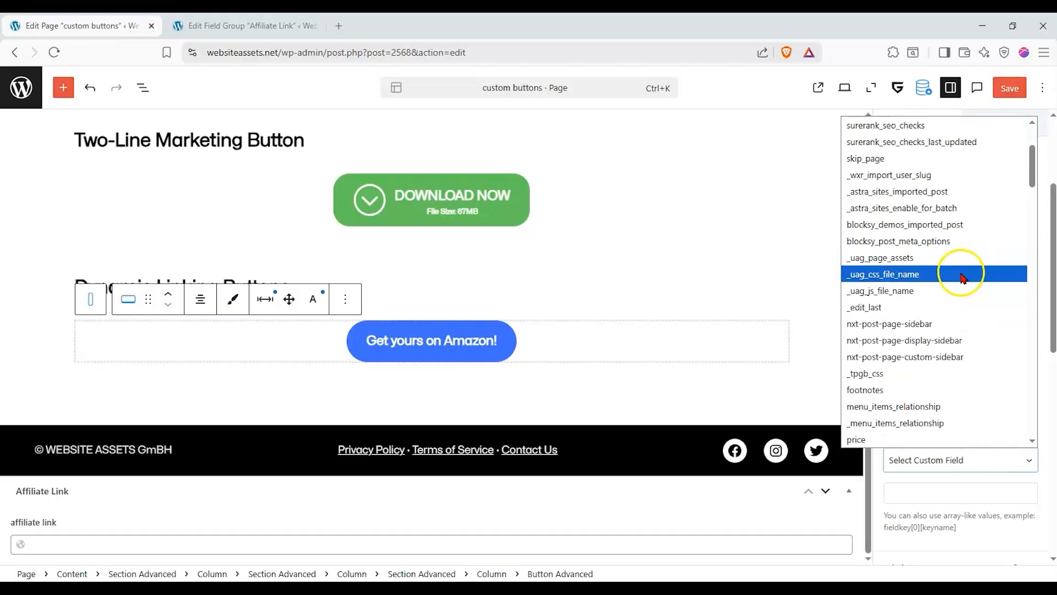
{"action": "scroll", "coordinate": [963, 252], "scroll_direction": "up", "scroll_amount": 3}
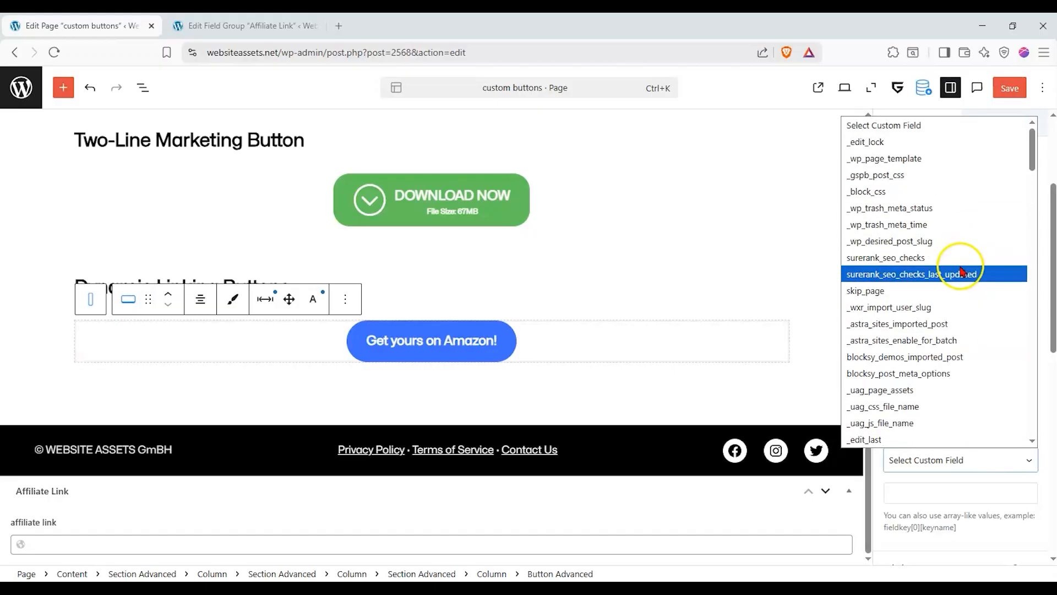
{"action": "scroll", "coordinate": [960, 270], "scroll_direction": "down", "scroll_amount": 15}
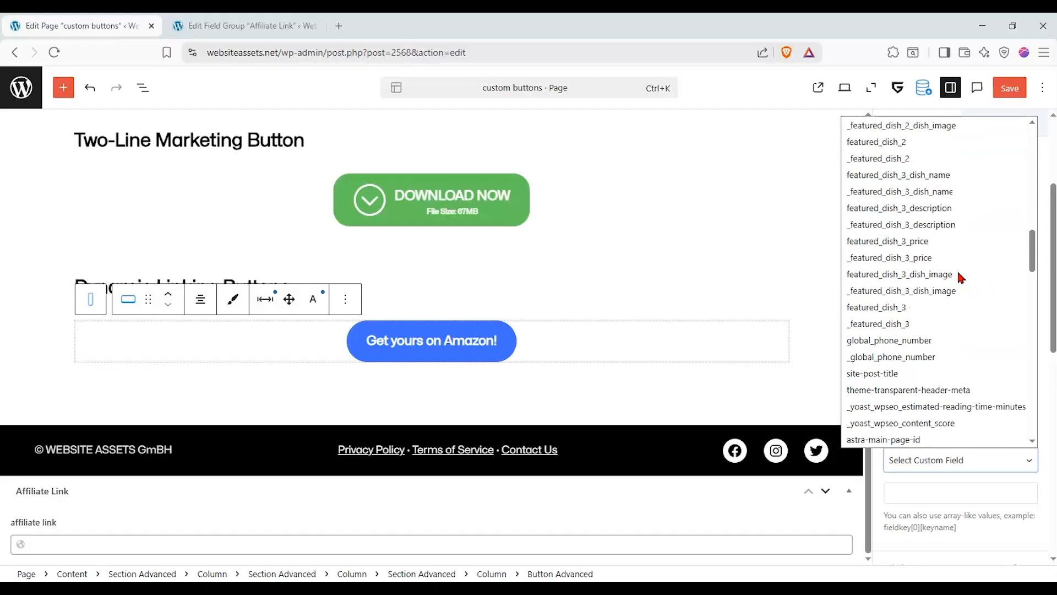
{"action": "scroll", "coordinate": [958, 273], "scroll_direction": "down", "scroll_amount": 3}
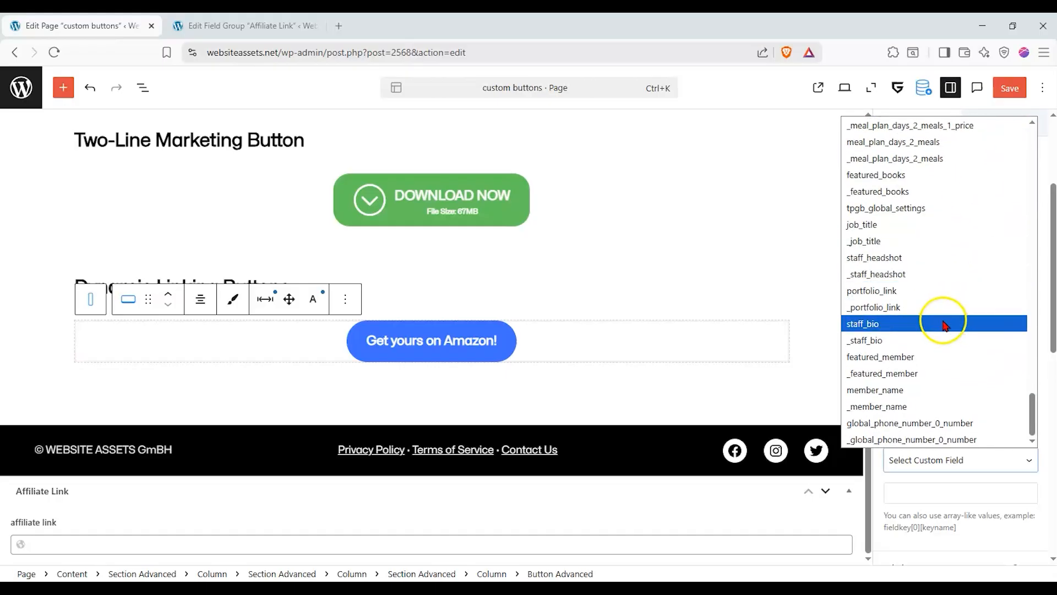
{"action": "scroll", "coordinate": [946, 310], "scroll_direction": "up", "scroll_amount": 2}
{"action": "scroll", "coordinate": [932, 338], "scroll_direction": "down", "scroll_amount": 3}
{"action": "scroll", "coordinate": [931, 338], "scroll_direction": "up", "scroll_amount": 5}
Step: Enter affilate_link manually as the custom field name for the button's dynamic URL
{"action": "left_click", "coordinate": [966, 498]}
{"action": "left_click", "coordinate": [967, 498]}
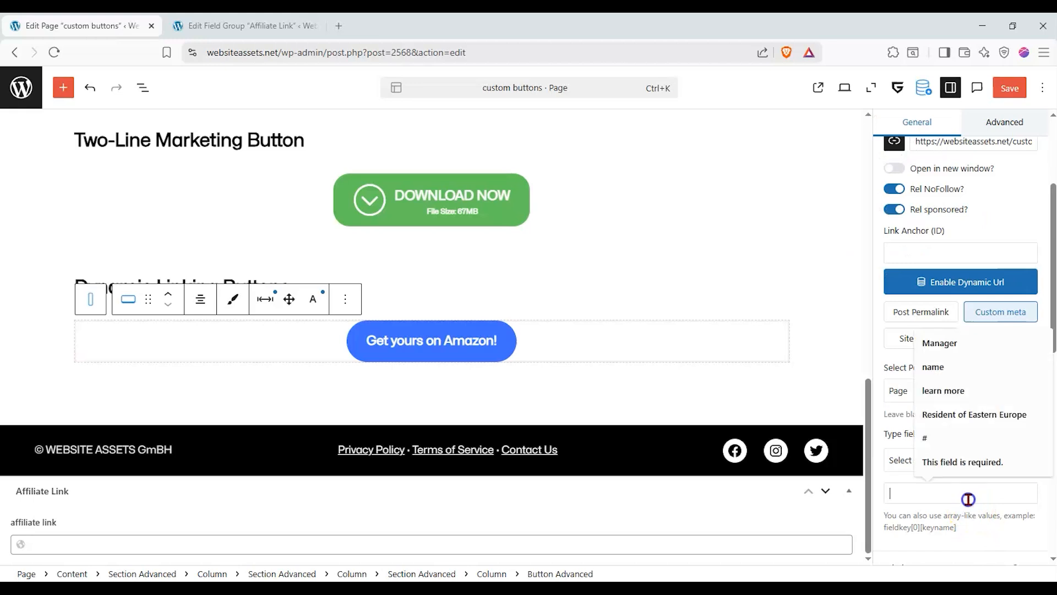
{"action": "type", "text": "aff"}
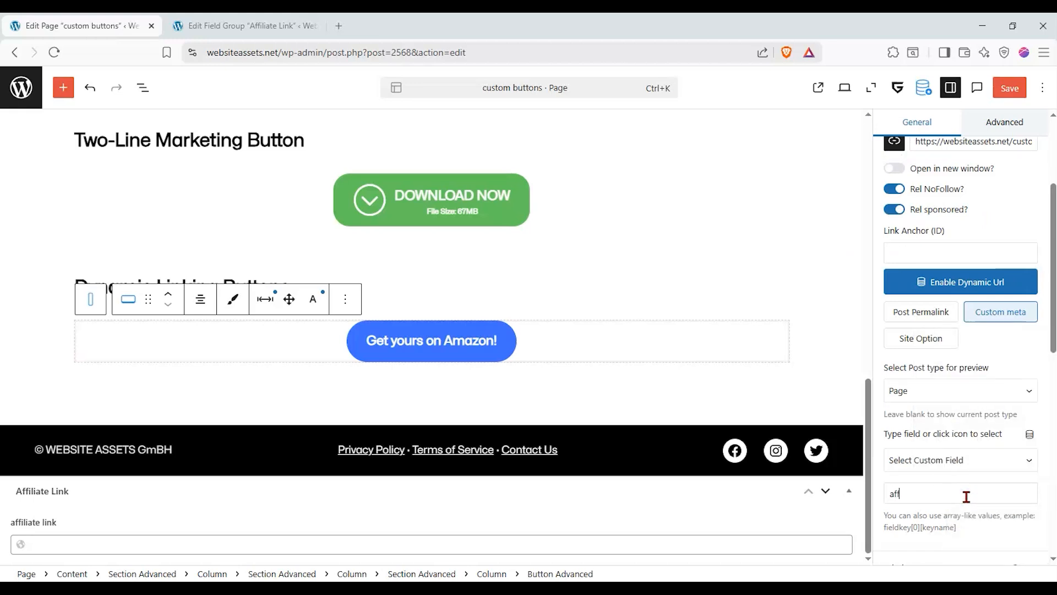
{"action": "type", "text": "ilate_link"}
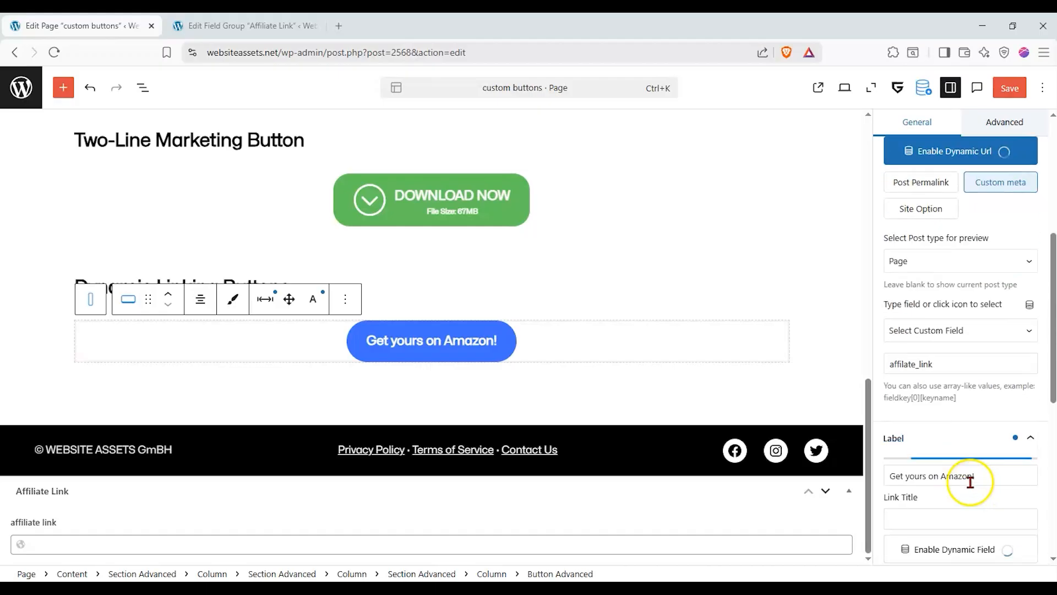
{"action": "left_click", "coordinate": [641, 543]}
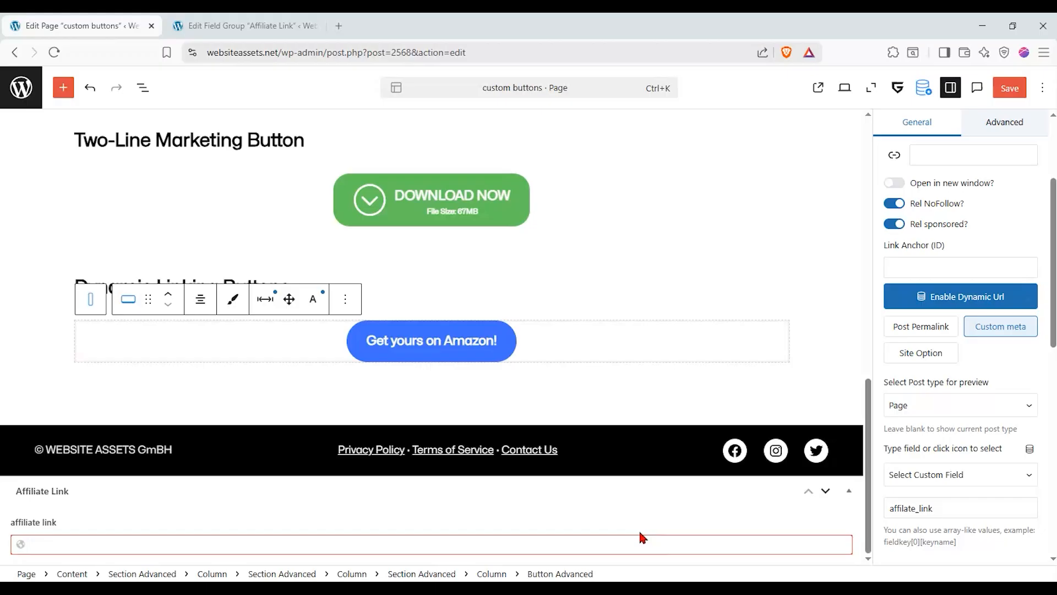
{"action": "type", "text": "https://www.youtube.com/@WebsiteAssets"}
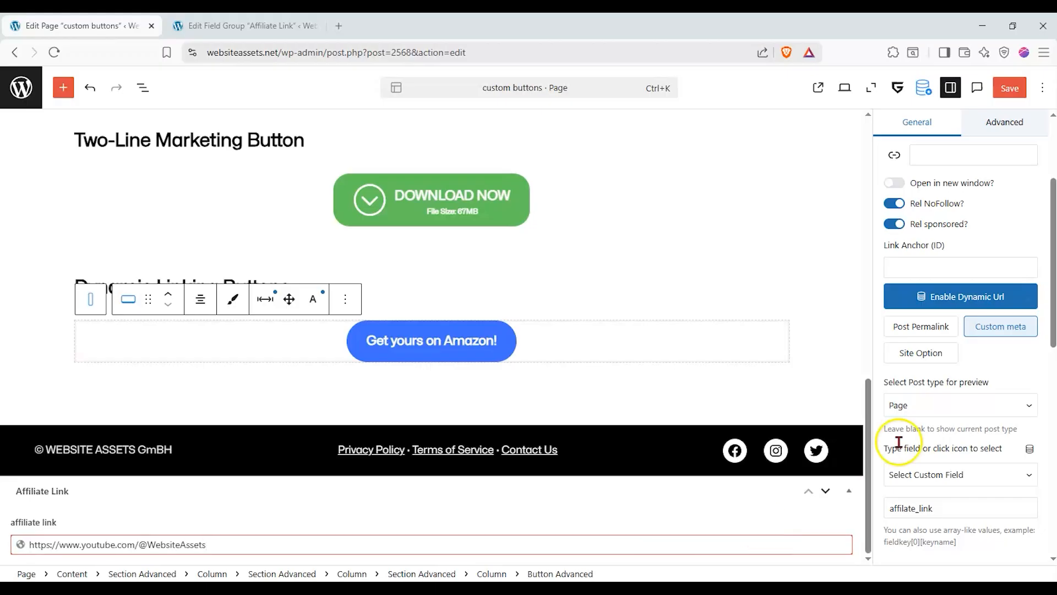
Step: Choose affiliate_link from the custom field list as the source of the "Get yours on Amazon!" button's dynamic URL
{"action": "scroll", "coordinate": [896, 435], "scroll_direction": "up", "scroll_amount": 3}
{"action": "left_click", "coordinate": [966, 347]}
{"action": "scroll", "coordinate": [1000, 389], "scroll_direction": "down", "scroll_amount": 7}
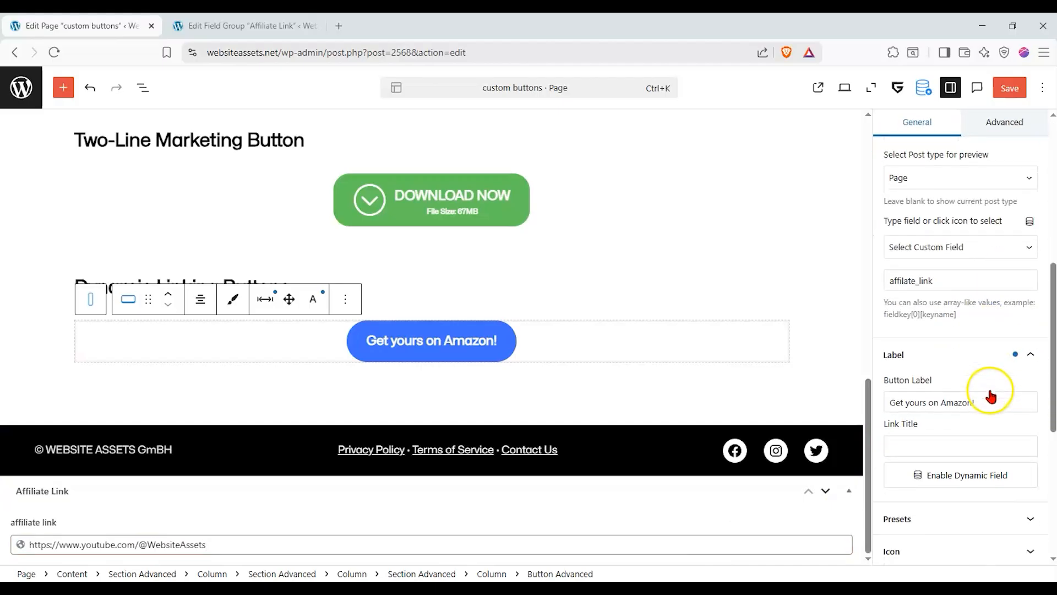
{"action": "scroll", "coordinate": [1008, 352], "scroll_direction": "up", "scroll_amount": 1}
{"action": "left_click", "coordinate": [1025, 315]}
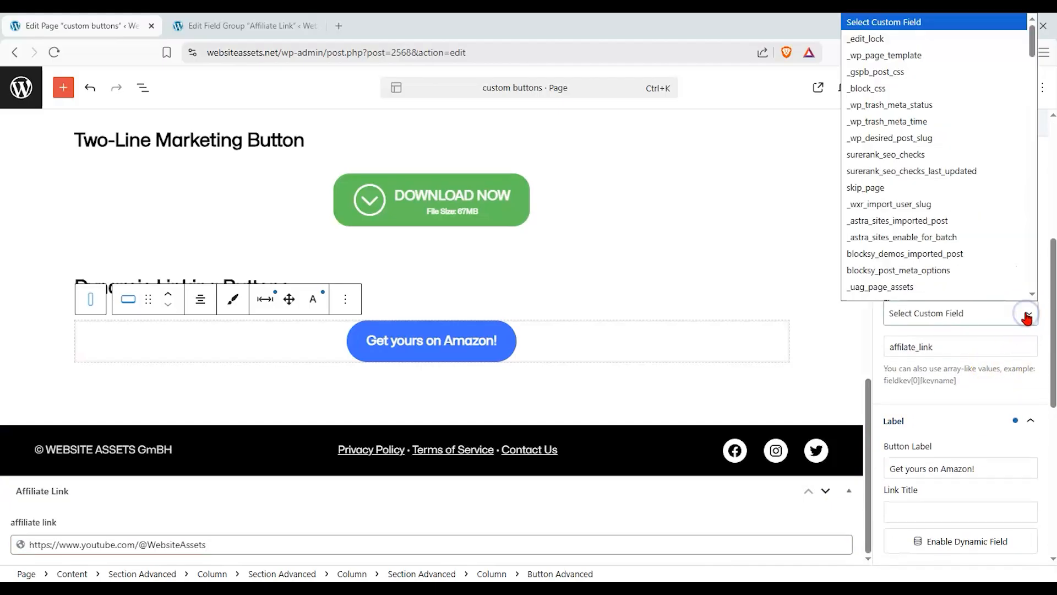
{"action": "scroll", "coordinate": [986, 470], "scroll_direction": "up", "scroll_amount": 3}
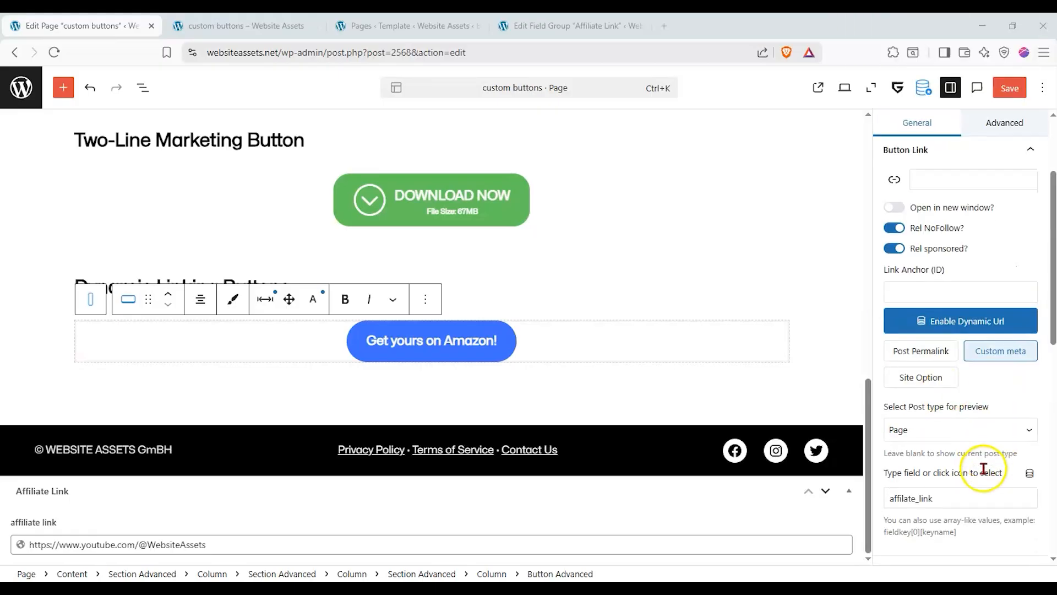
{"action": "scroll", "coordinate": [969, 353], "scroll_direction": "down", "scroll_amount": 2}
{"action": "left_click", "coordinate": [1028, 355]}
{"action": "left_click", "coordinate": [1027, 355]}
{"action": "left_click", "coordinate": [1014, 379]}
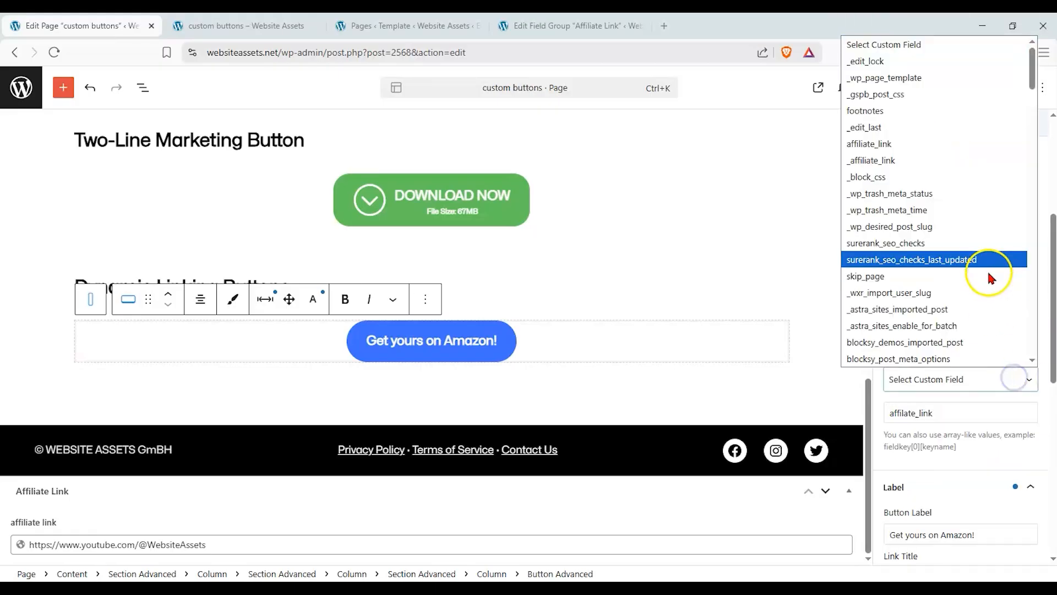
{"action": "left_click", "coordinate": [963, 144]}
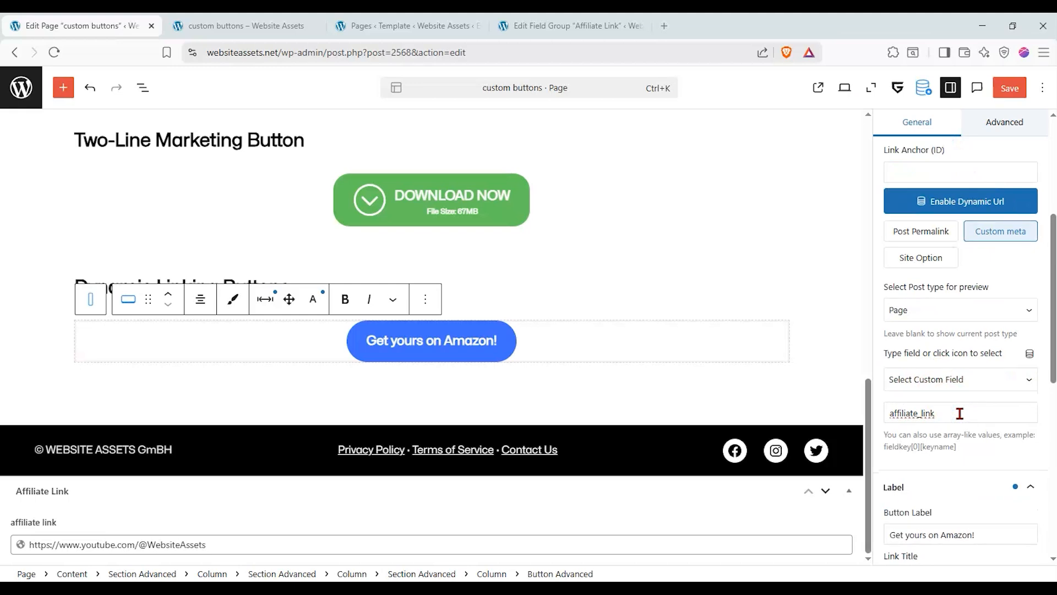
{"action": "left_click", "coordinate": [512, 552]}
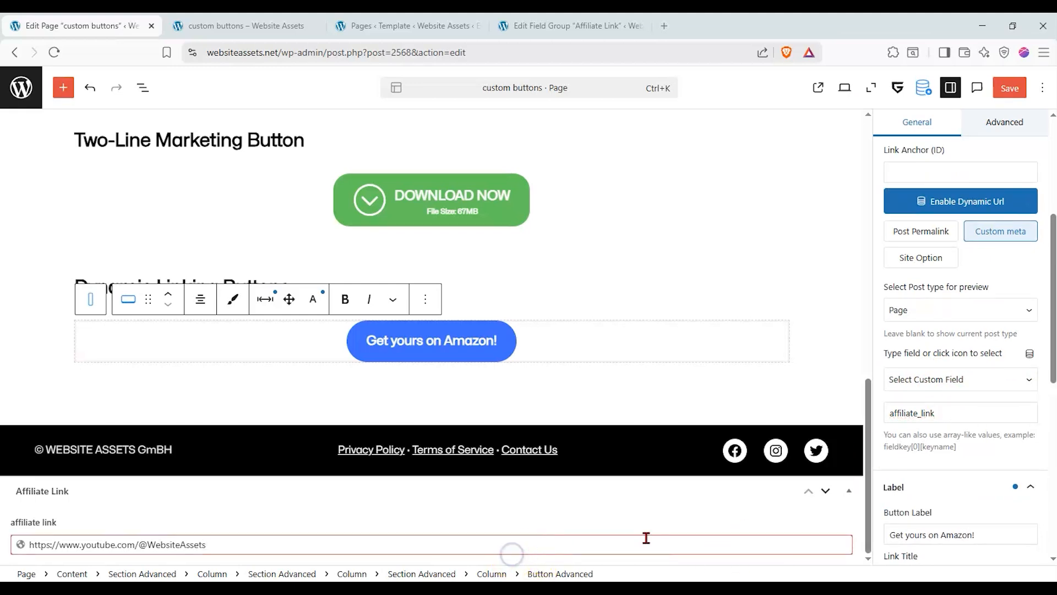
{"action": "scroll", "coordinate": [1002, 408], "scroll_direction": "up", "scroll_amount": 4}
{"action": "left_click_drag", "start_coordinate": [914, 274], "coordinate": [1044, 273]}
{"action": "left_click", "coordinate": [506, 539]}
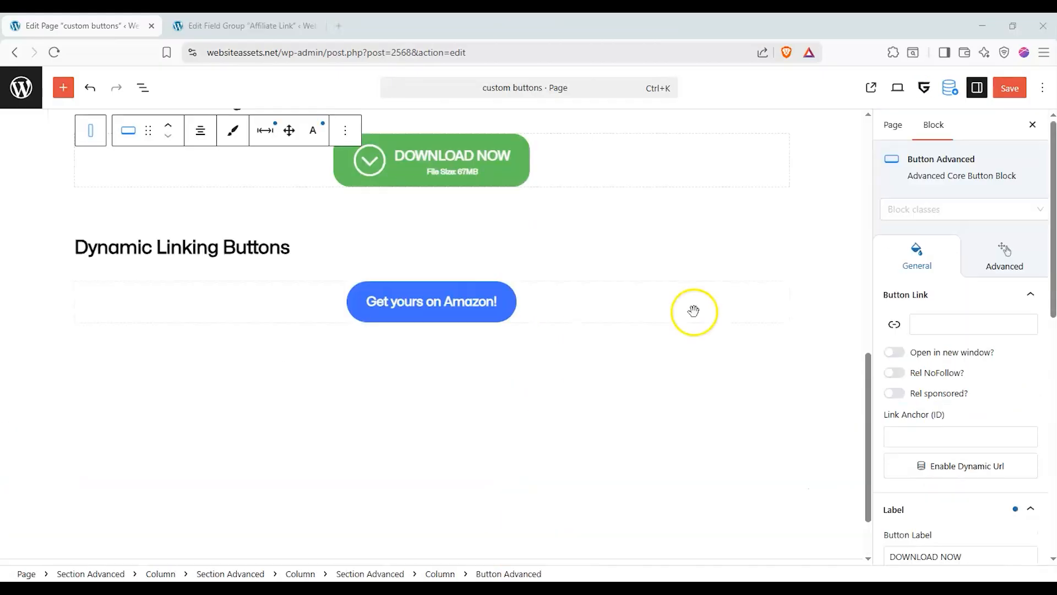
Step: Save the custom buttons page and open the published page to check the buttons
{"action": "scroll", "coordinate": [704, 298], "scroll_direction": "up", "scroll_amount": 4}
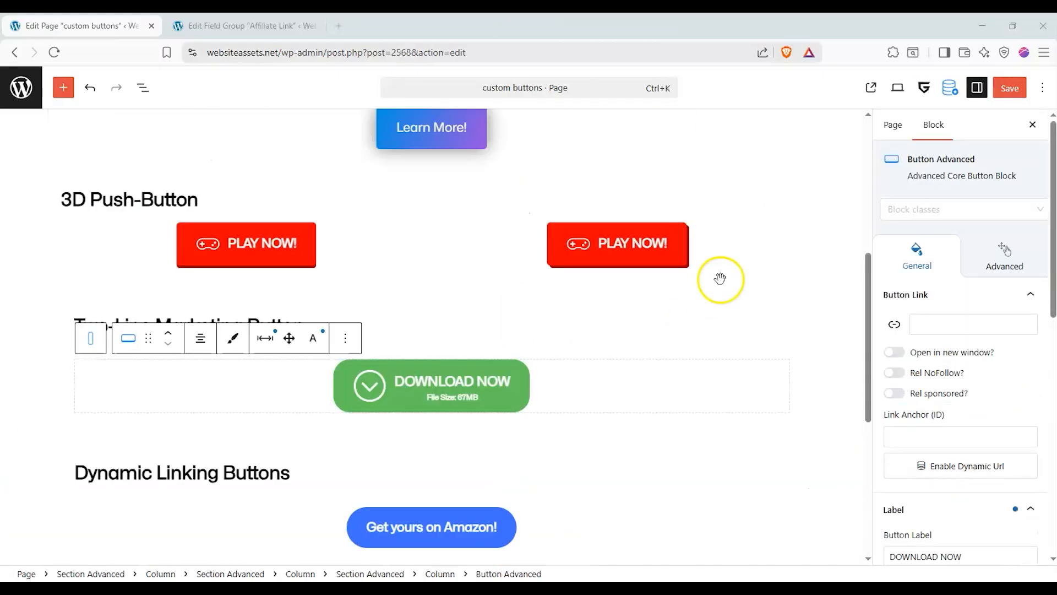
{"action": "scroll", "coordinate": [720, 278], "scroll_direction": "up", "scroll_amount": 6}
{"action": "left_click", "coordinate": [1009, 88]}
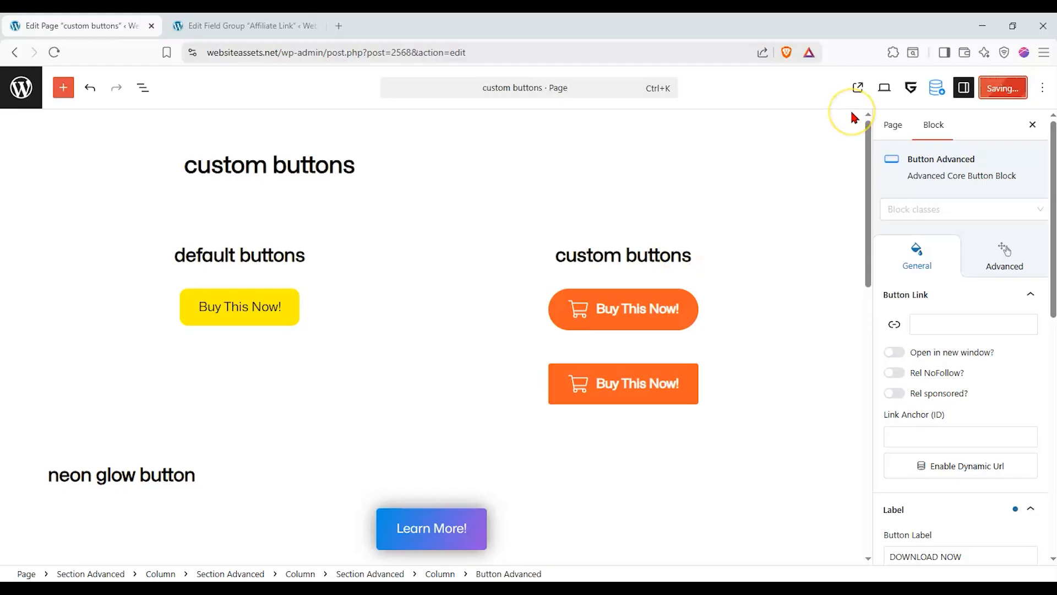
{"action": "left_click", "coordinate": [868, 88]}
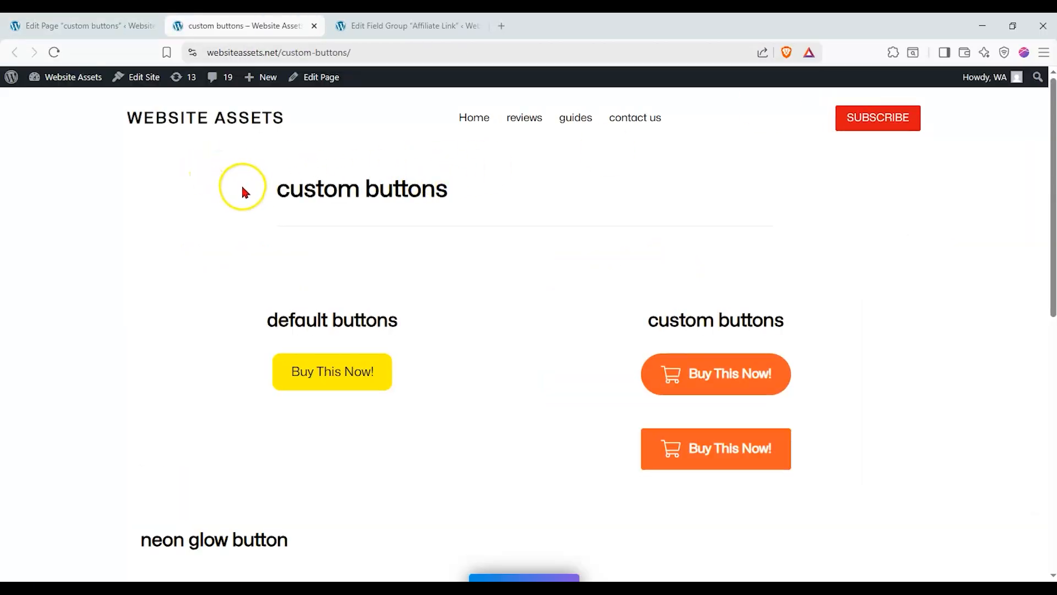
{"action": "scroll", "coordinate": [223, 212], "scroll_direction": "down", "scroll_amount": 1}
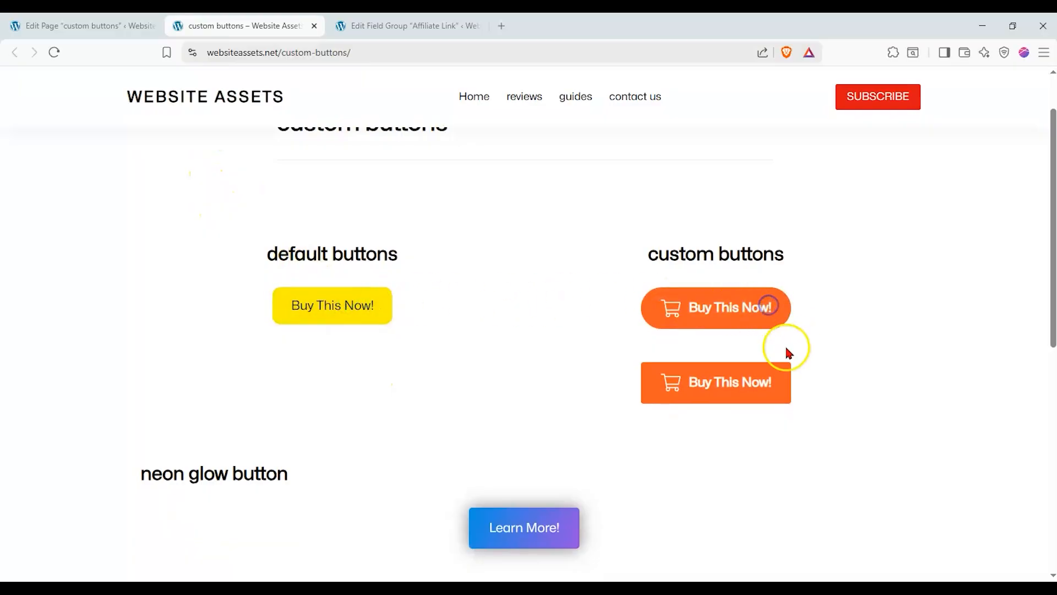
Step: Check the hover effects of the orange "Buy This Now!" buttons and the neon glow "Learn More!" button on the published page
{"action": "scroll", "coordinate": [804, 304], "scroll_direction": "up", "scroll_amount": 1}
{"action": "scroll", "coordinate": [808, 311], "scroll_direction": "down", "scroll_amount": 1}
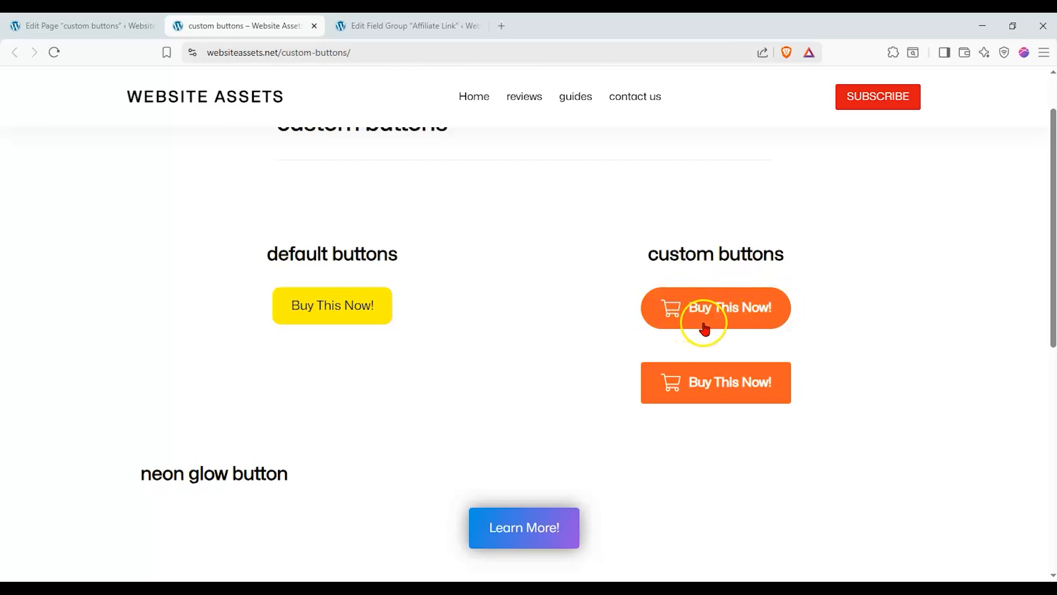
{"action": "scroll", "coordinate": [703, 324], "scroll_direction": "down", "scroll_amount": 1}
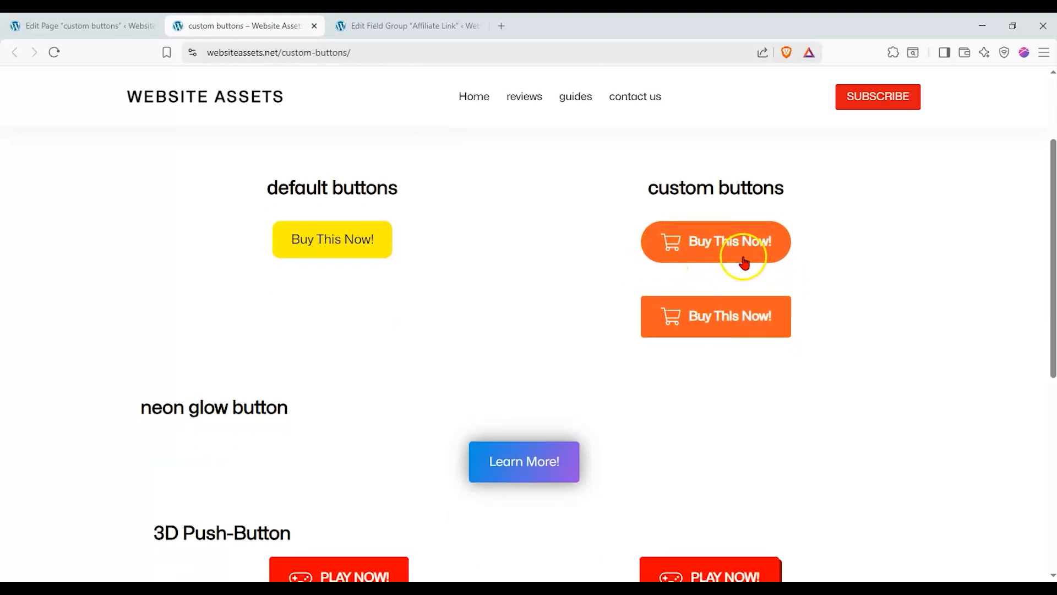
{"action": "scroll", "coordinate": [780, 311], "scroll_direction": "down", "scroll_amount": 1}
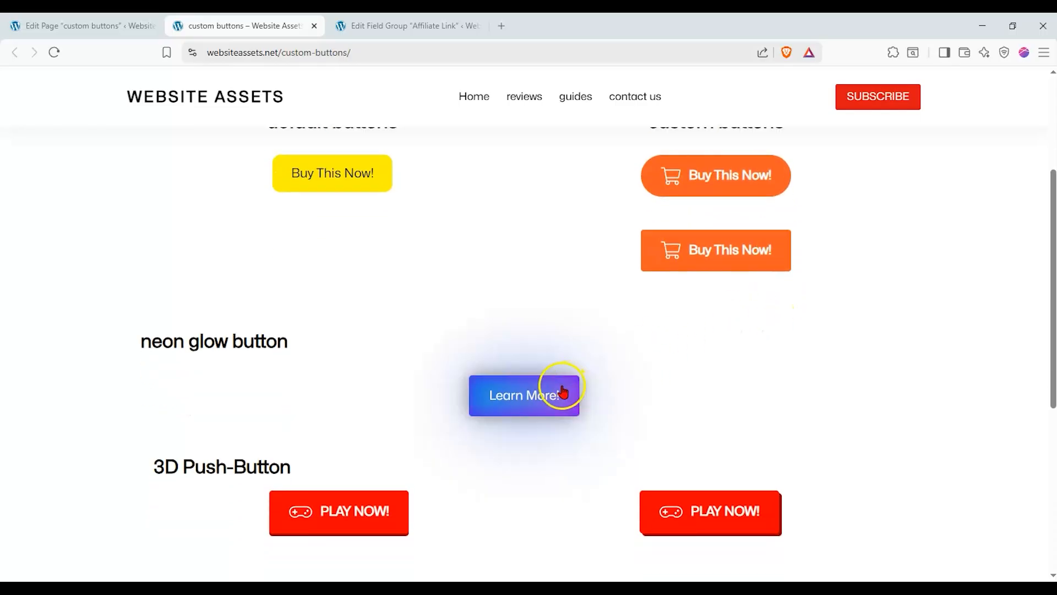
{"action": "scroll", "coordinate": [576, 410], "scroll_direction": "down", "scroll_amount": 1}
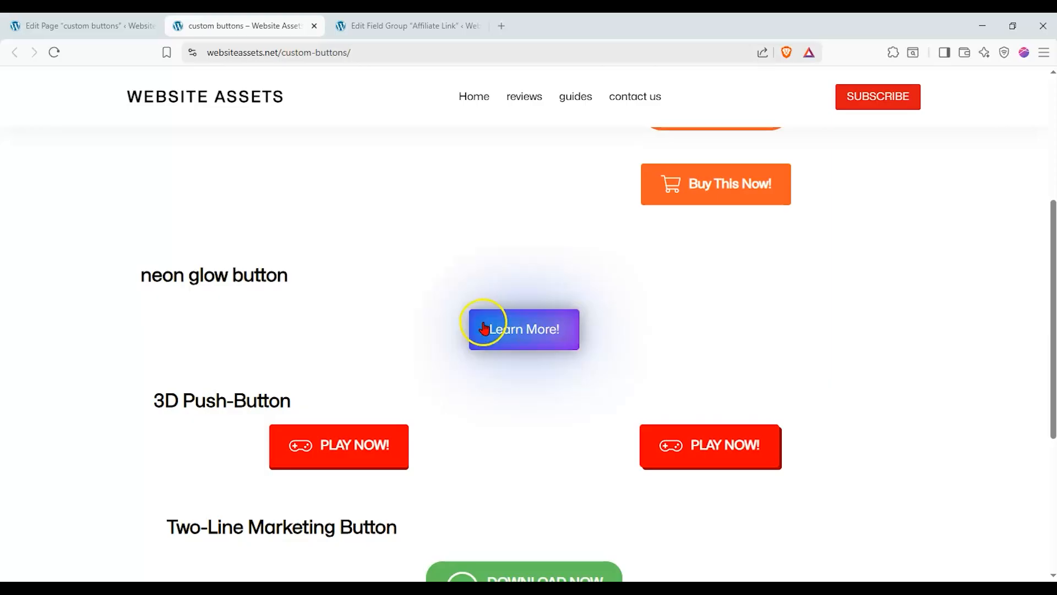
Step: Test the press effect of both "PLAY NOW!" 3D push-buttons on the published page
{"action": "scroll", "coordinate": [431, 352], "scroll_direction": "down", "scroll_amount": 1}
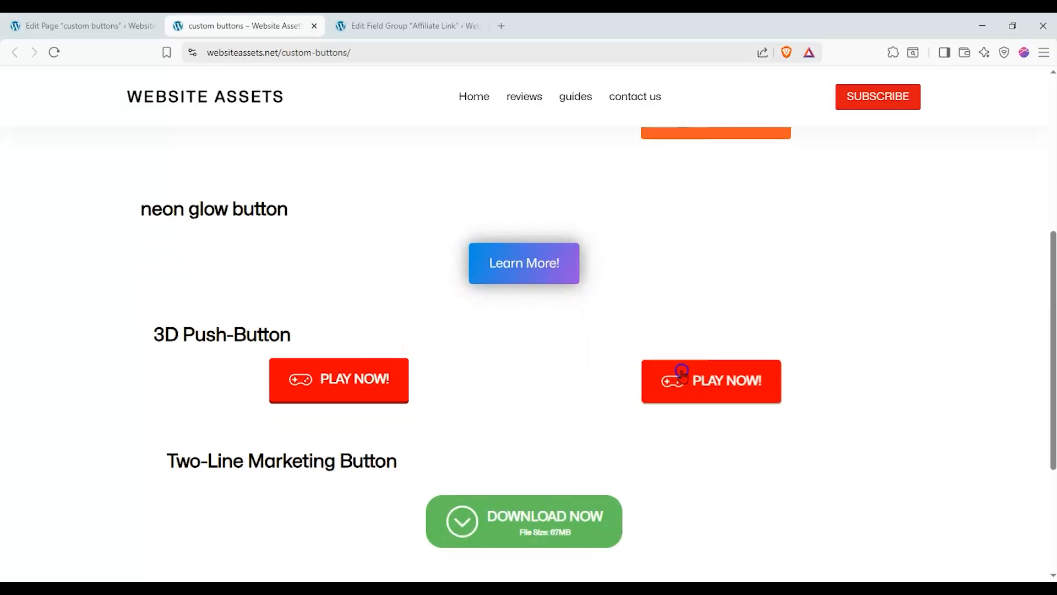
{"action": "left_click", "coordinate": [403, 379]}
{"action": "left_click", "coordinate": [397, 387]}
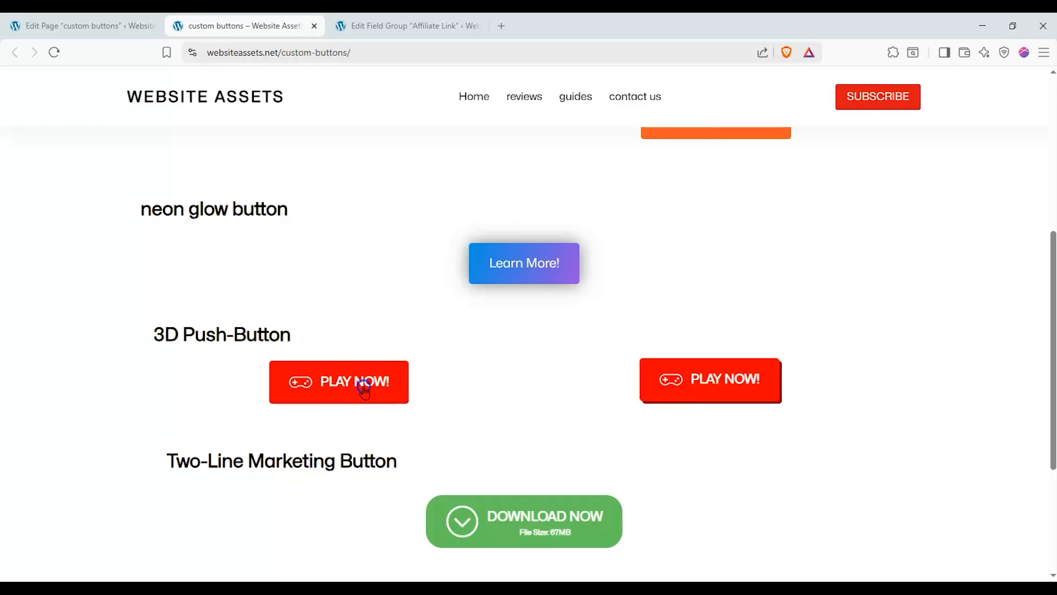
Step: Open the "Get yours on Amazon!" button's link in a new tab, view the linked YouTube channel, and return to the published page
{"action": "scroll", "coordinate": [663, 384], "scroll_direction": "down", "scroll_amount": 2}
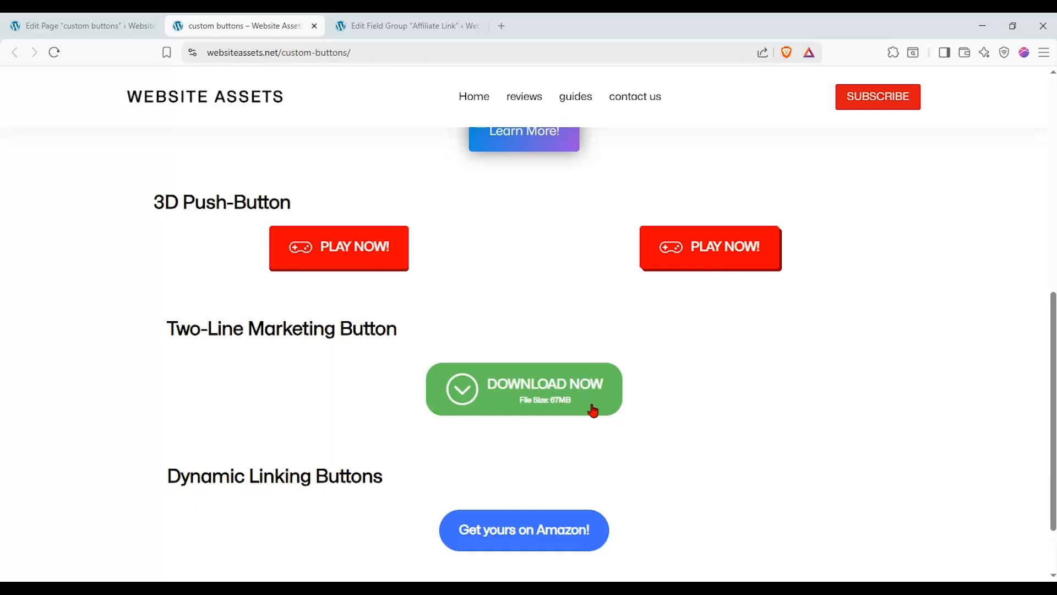
{"action": "scroll", "coordinate": [592, 410], "scroll_direction": "down", "scroll_amount": 2}
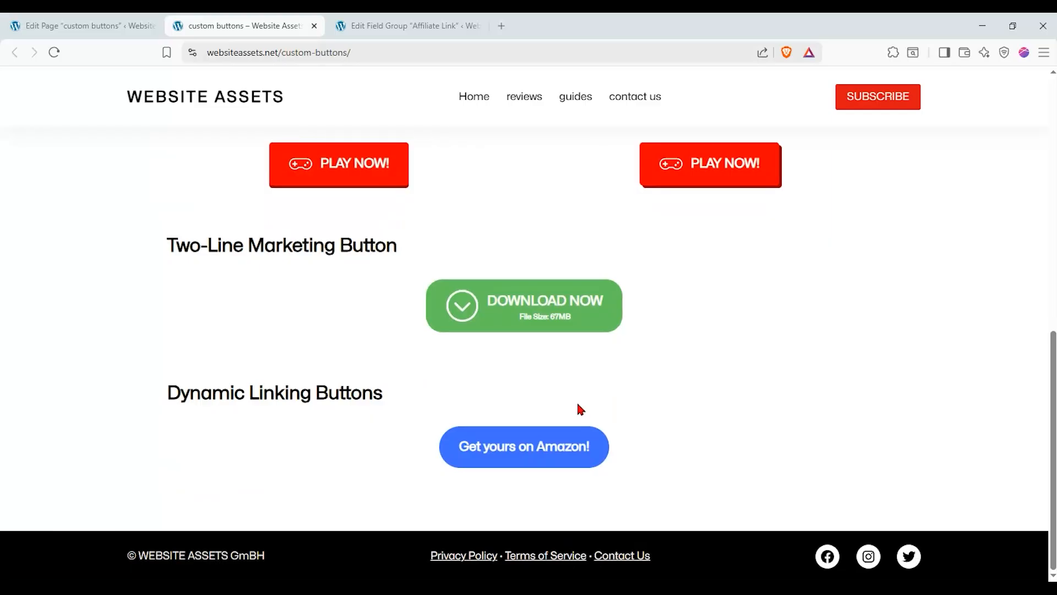
{"action": "left_click", "coordinate": [551, 447]}
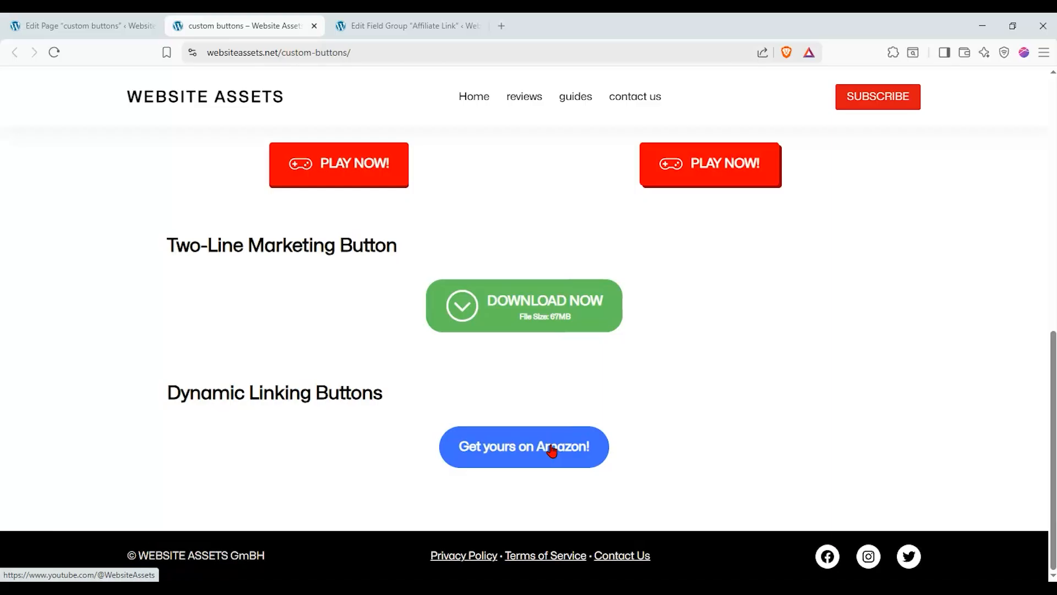
{"action": "left_click", "coordinate": [561, 440]}
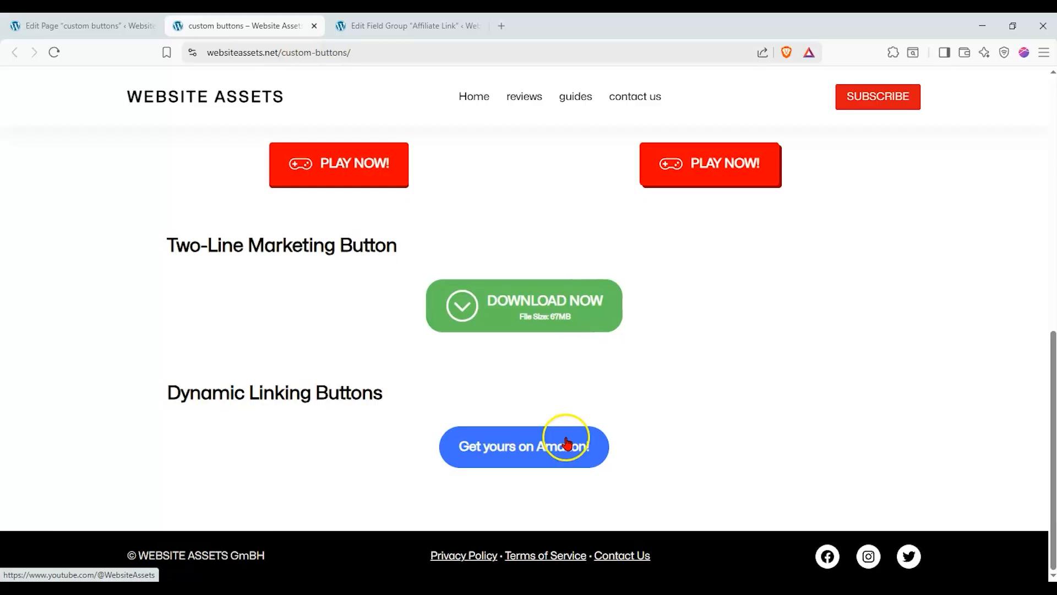
{"action": "right_click", "coordinate": [567, 442]}
{"action": "left_click", "coordinate": [644, 209]}
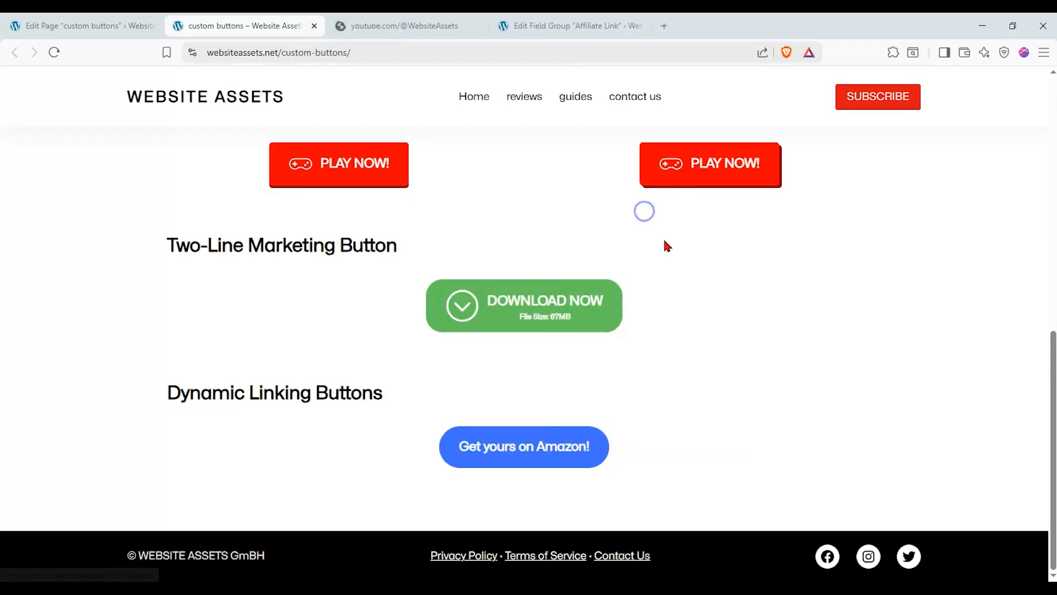
{"action": "left_click", "coordinate": [405, 24]}
{"action": "scroll", "coordinate": [357, 195], "scroll_direction": "down", "scroll_amount": 3}
{"action": "scroll", "coordinate": [357, 195], "scroll_direction": "up", "scroll_amount": 3}
{"action": "left_click", "coordinate": [285, 45]}
{"action": "left_click", "coordinate": [283, 26]}
{"action": "scroll", "coordinate": [198, 250], "scroll_direction": "up", "scroll_amount": 6}
{"action": "scroll", "coordinate": [198, 252], "scroll_direction": "up", "scroll_amount": 3}
{"action": "scroll", "coordinate": [196, 253], "scroll_direction": "down", "scroll_amount": 5}
{"action": "scroll", "coordinate": [197, 254], "scroll_direction": "up", "scroll_amount": 5}
{"action": "scroll", "coordinate": [195, 252], "scroll_direction": "down", "scroll_amount": 5}
{"action": "scroll", "coordinate": [193, 254], "scroll_direction": "up", "scroll_amount": 5}
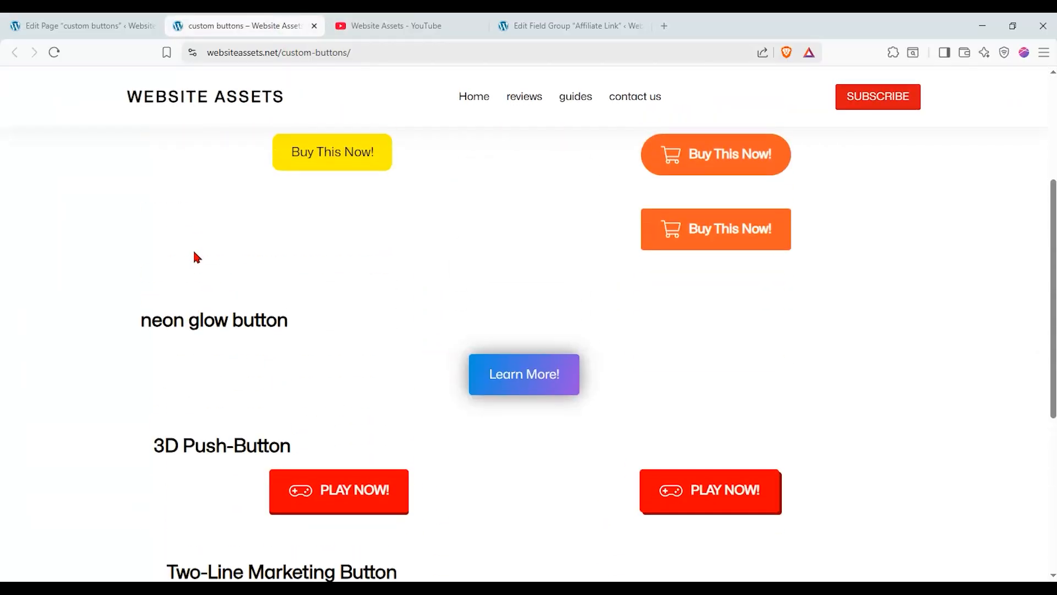
{"action": "scroll", "coordinate": [196, 259], "scroll_direction": "down", "scroll_amount": 6}
{"action": "scroll", "coordinate": [196, 260], "scroll_direction": "up", "scroll_amount": 4}
{"action": "scroll", "coordinate": [194, 259], "scroll_direction": "up", "scroll_amount": 2}
{"action": "scroll", "coordinate": [193, 259], "scroll_direction": "down", "scroll_amount": 6}
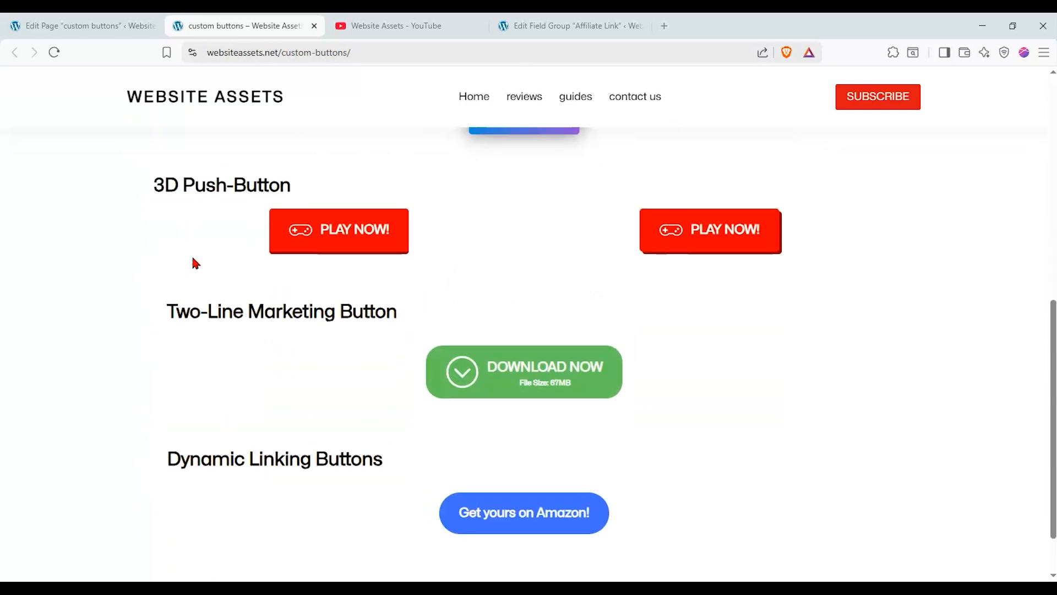
{"action": "scroll", "coordinate": [193, 259], "scroll_direction": "up", "scroll_amount": 6}
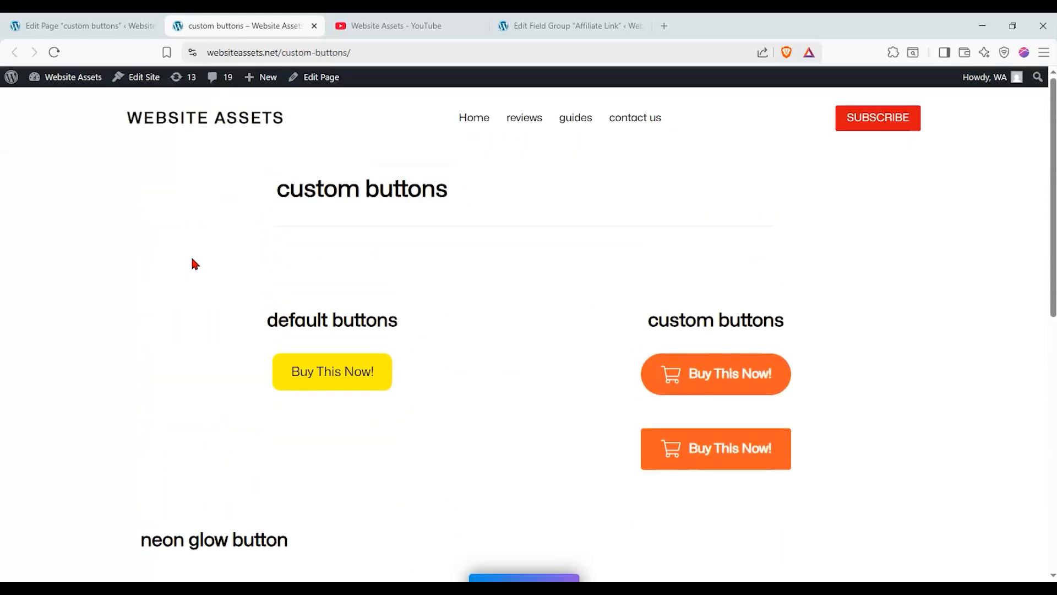
{"action": "scroll", "coordinate": [194, 263], "scroll_direction": "down", "scroll_amount": 8}
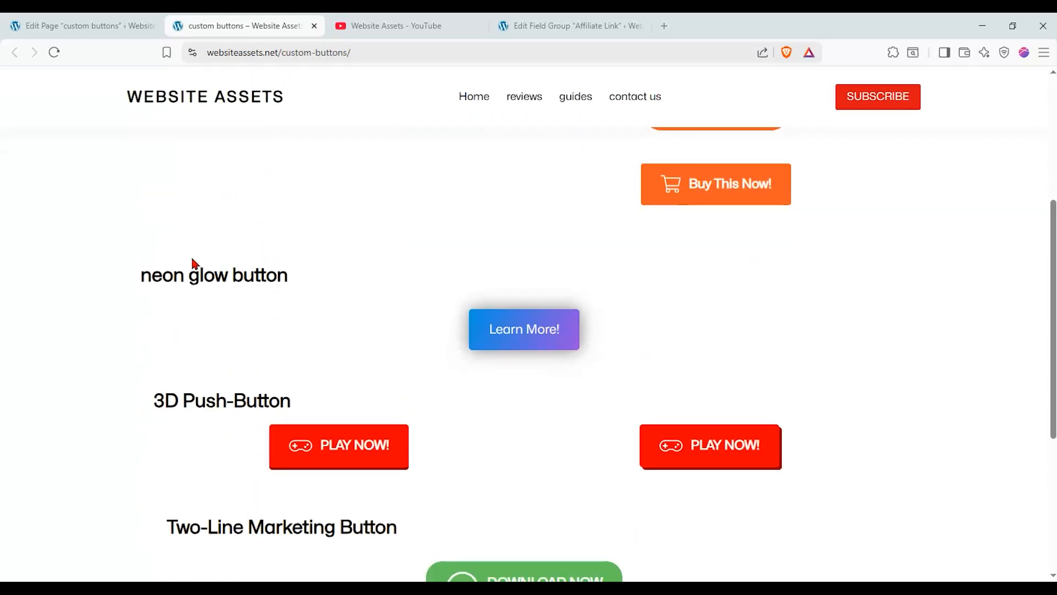
{"action": "scroll", "coordinate": [191, 260], "scroll_direction": "up", "scroll_amount": 8}
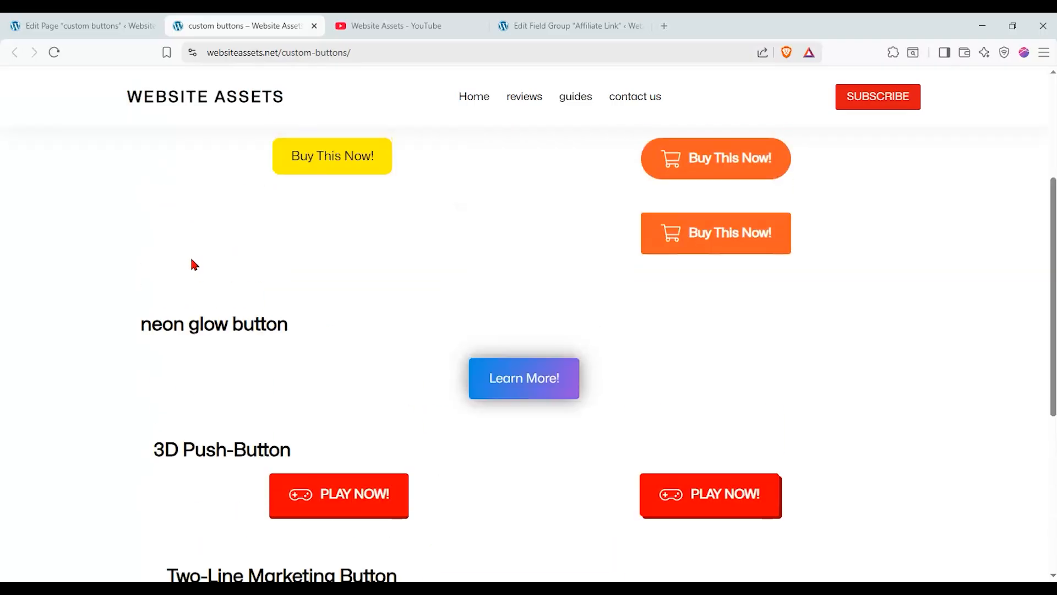
{"action": "scroll", "coordinate": [191, 261], "scroll_direction": "down", "scroll_amount": 2}
{"action": "scroll", "coordinate": [190, 261], "scroll_direction": "down", "scroll_amount": 8}
{"action": "scroll", "coordinate": [190, 261], "scroll_direction": "up", "scroll_amount": 9}
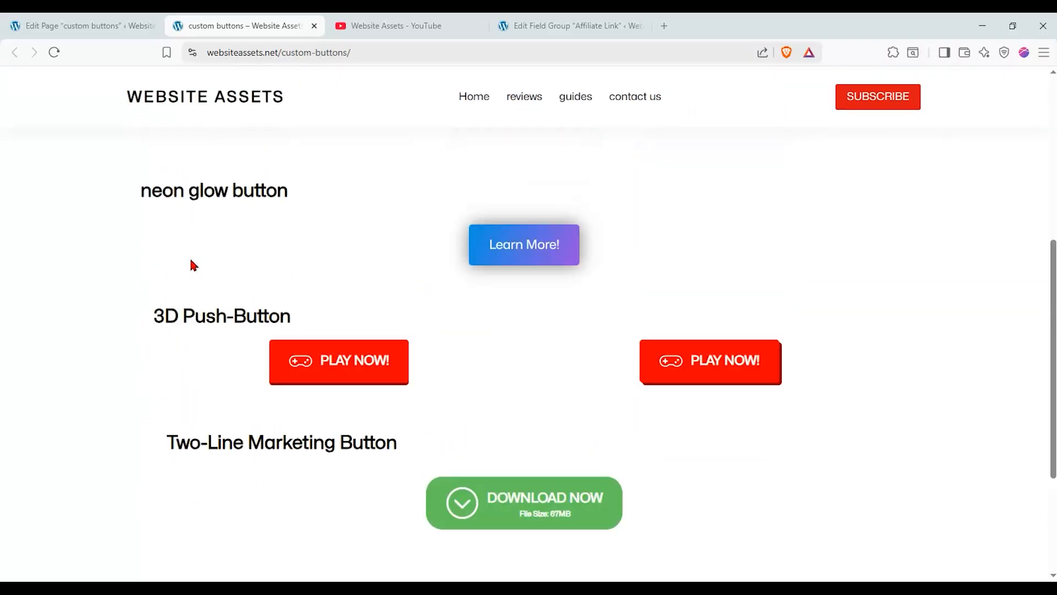
{"action": "scroll", "coordinate": [191, 261], "scroll_direction": "down", "scroll_amount": 1}
{"action": "scroll", "coordinate": [191, 261], "scroll_direction": "down", "scroll_amount": 8}
{"action": "scroll", "coordinate": [190, 261], "scroll_direction": "up", "scroll_amount": 9}
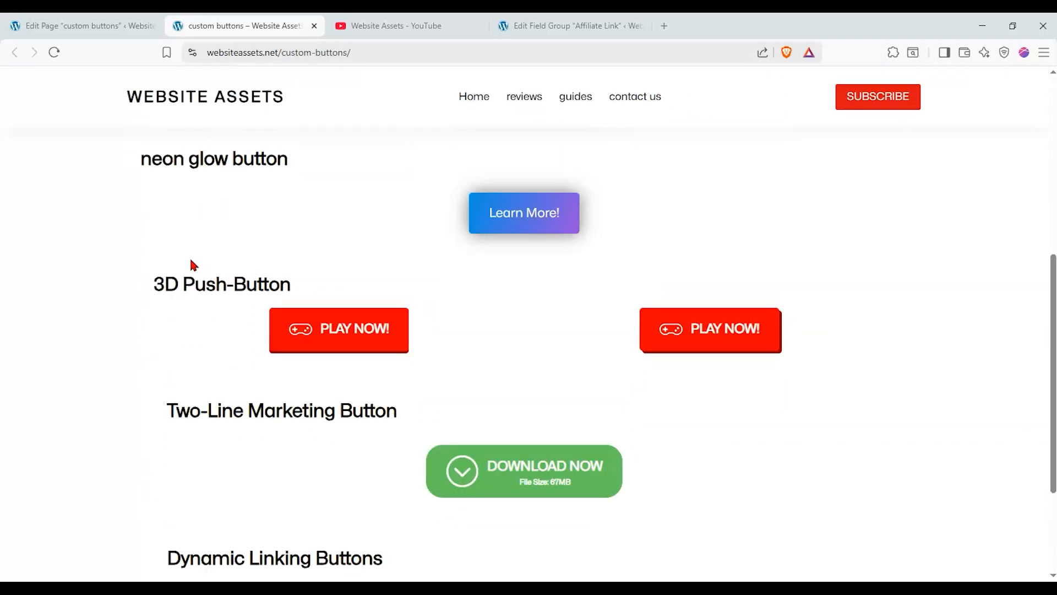